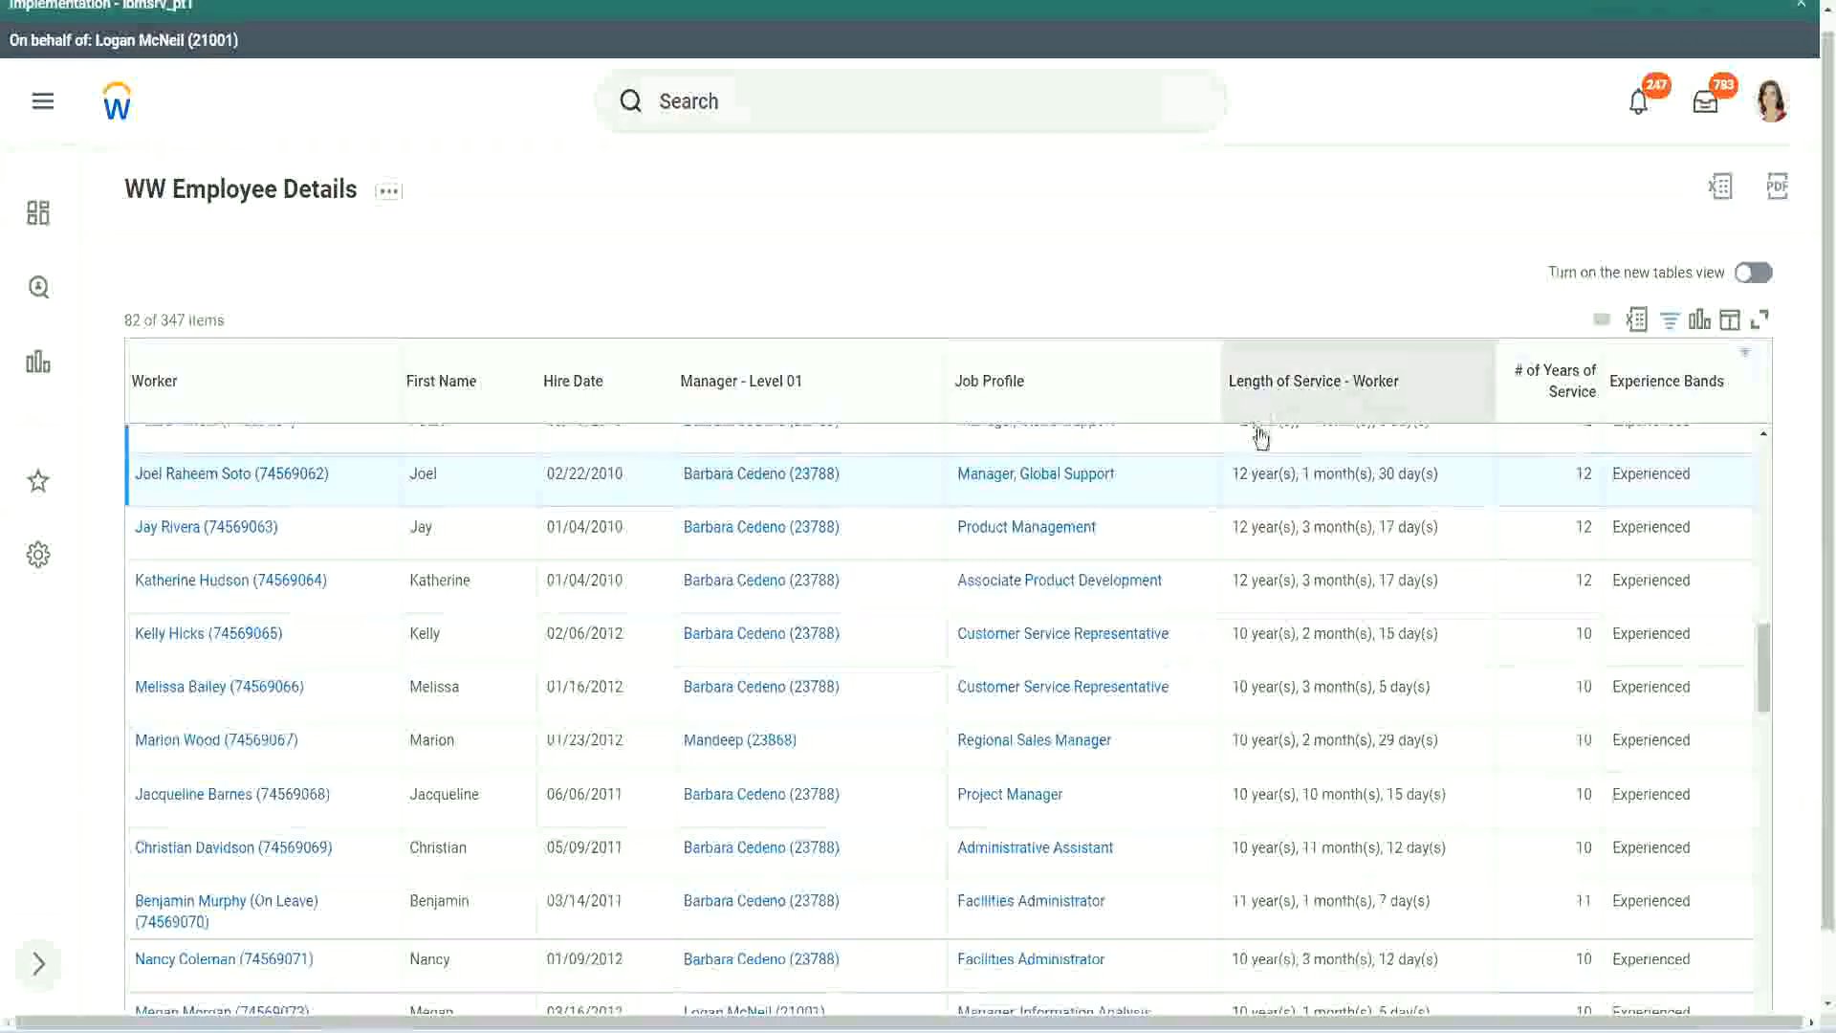
# Compare Length of Service - Worker with # of Years of Service in the Manager, Global Support and Administrative Assistant rows
pyautogui.moveTo(1238, 474); pyautogui.dragTo(1230, 483)
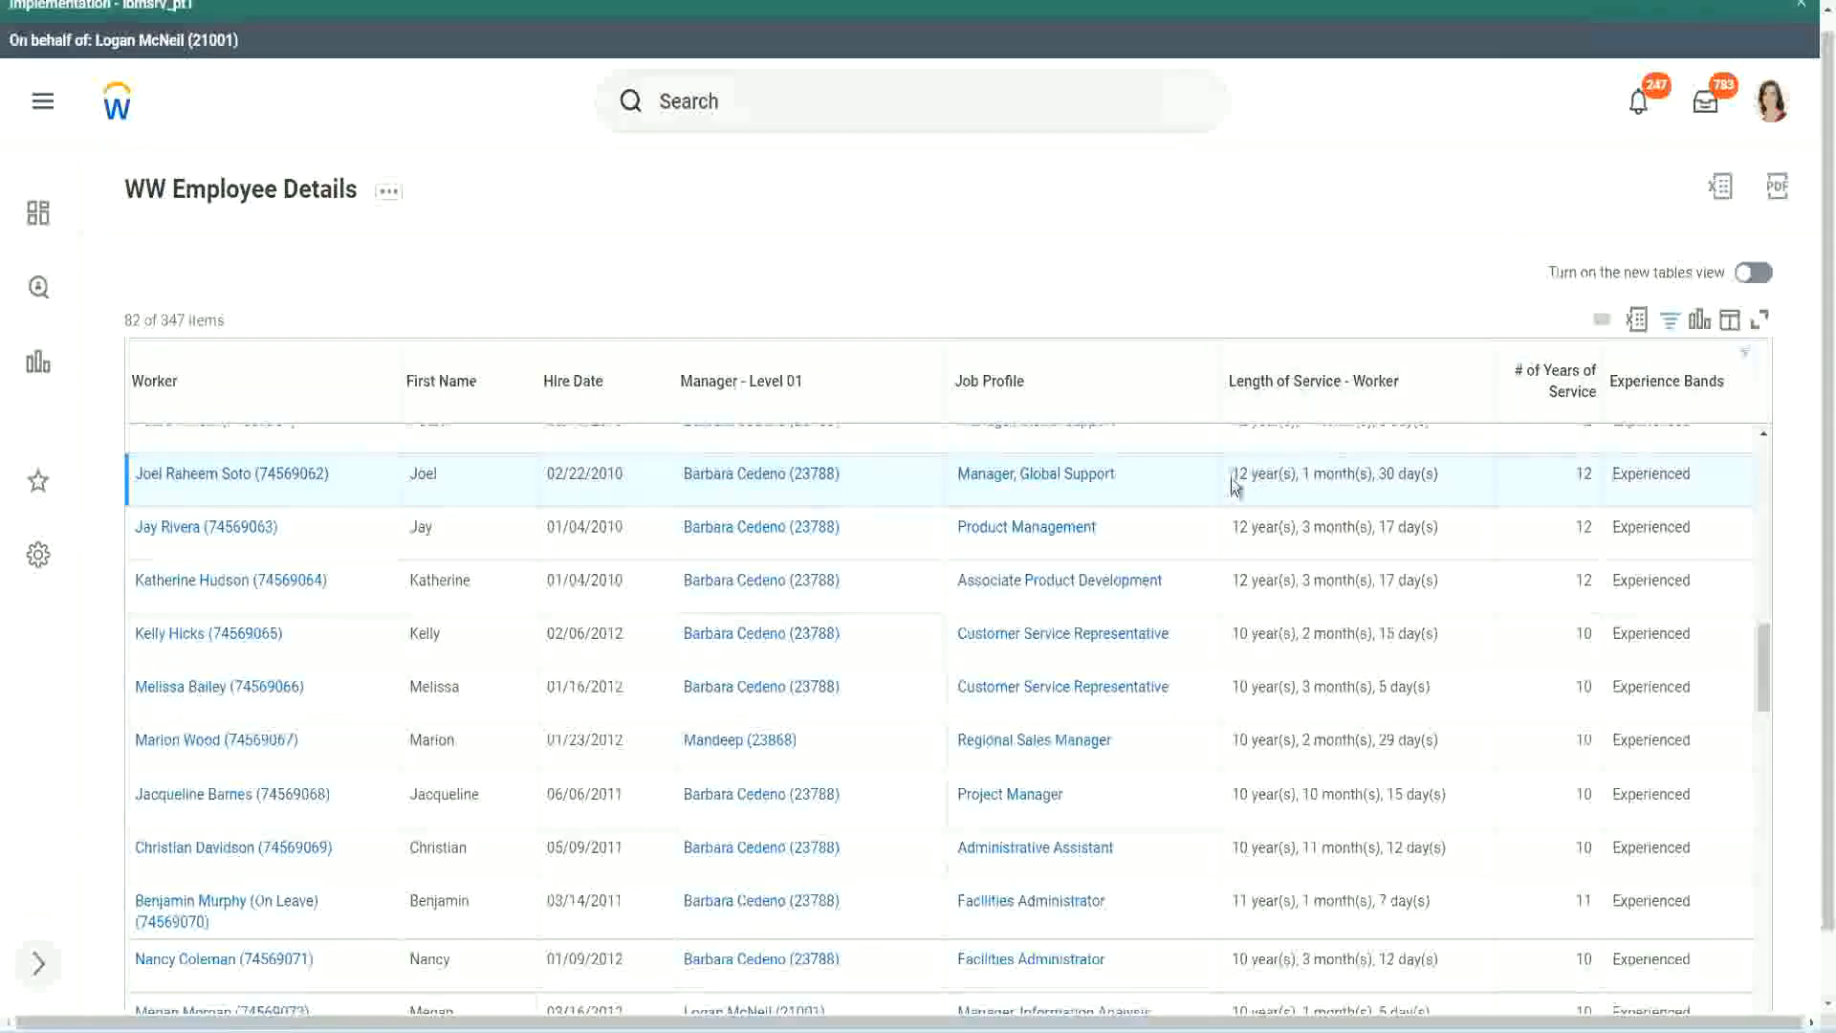
pyautogui.click(1301, 472)
pyautogui.moveTo(1233, 473); pyautogui.dragTo(1407, 473)
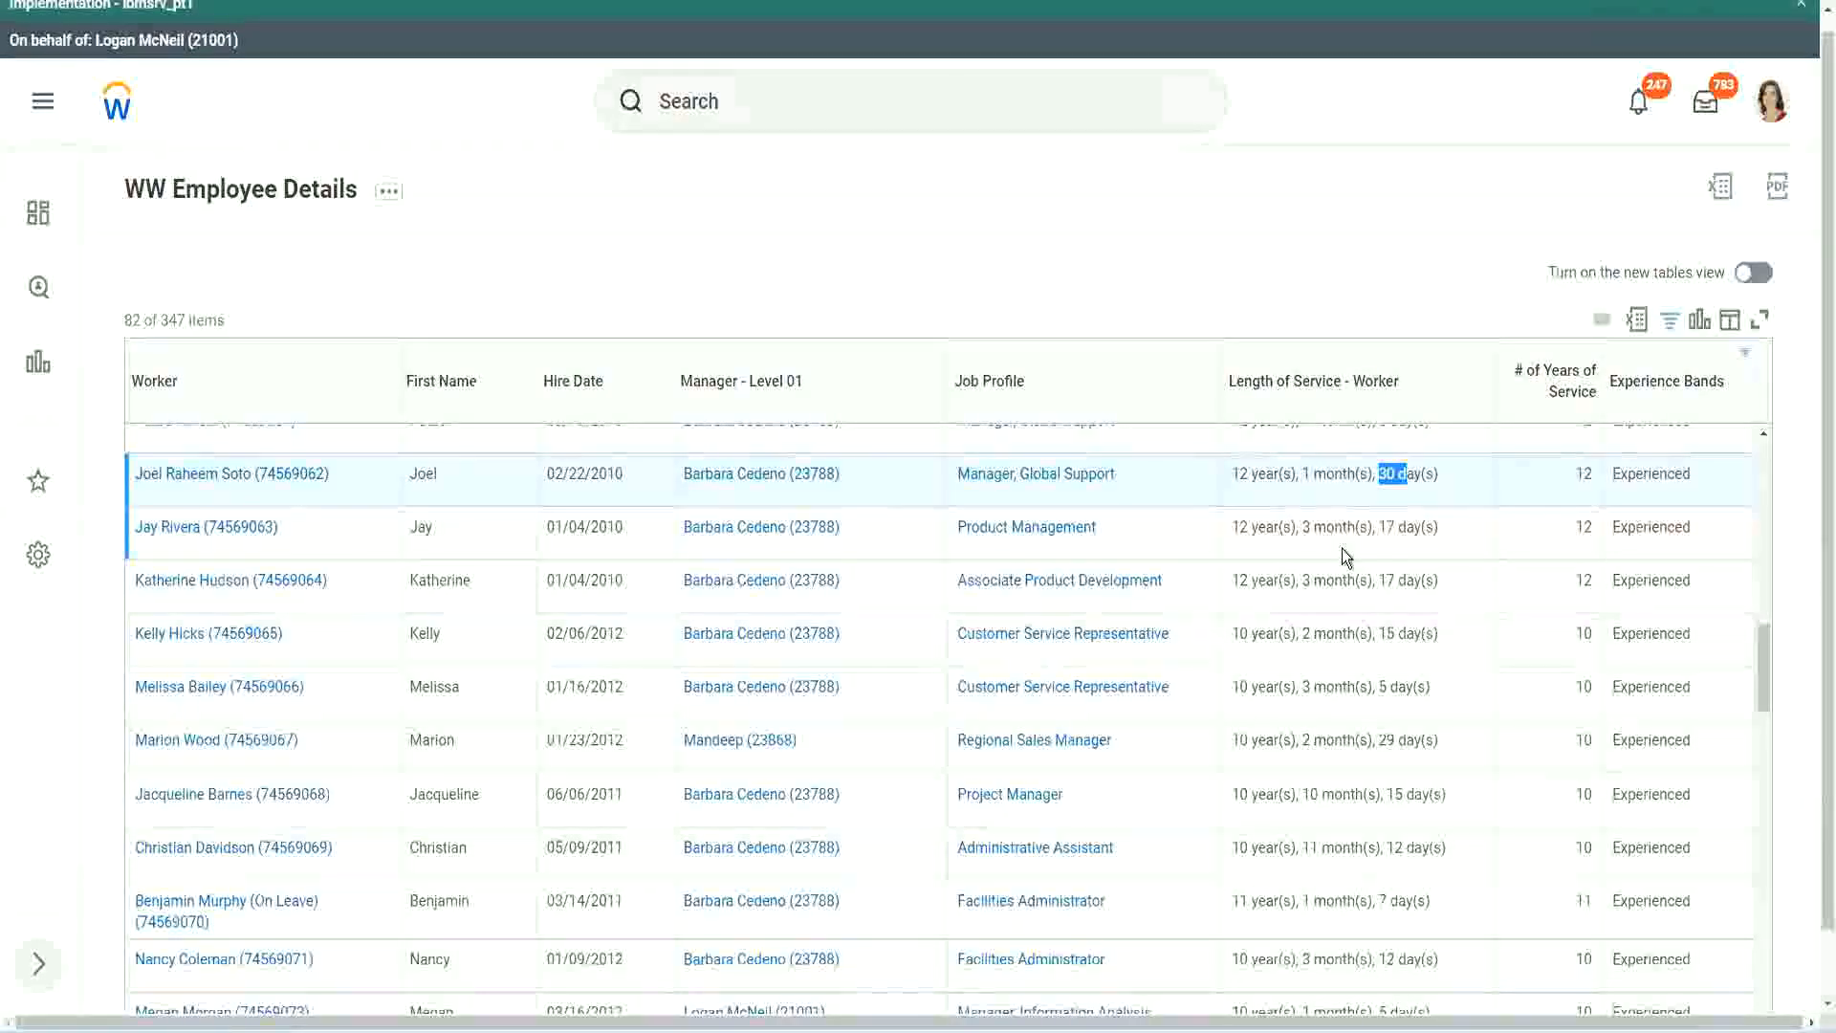
pyautogui.doubleClick(1593, 473)
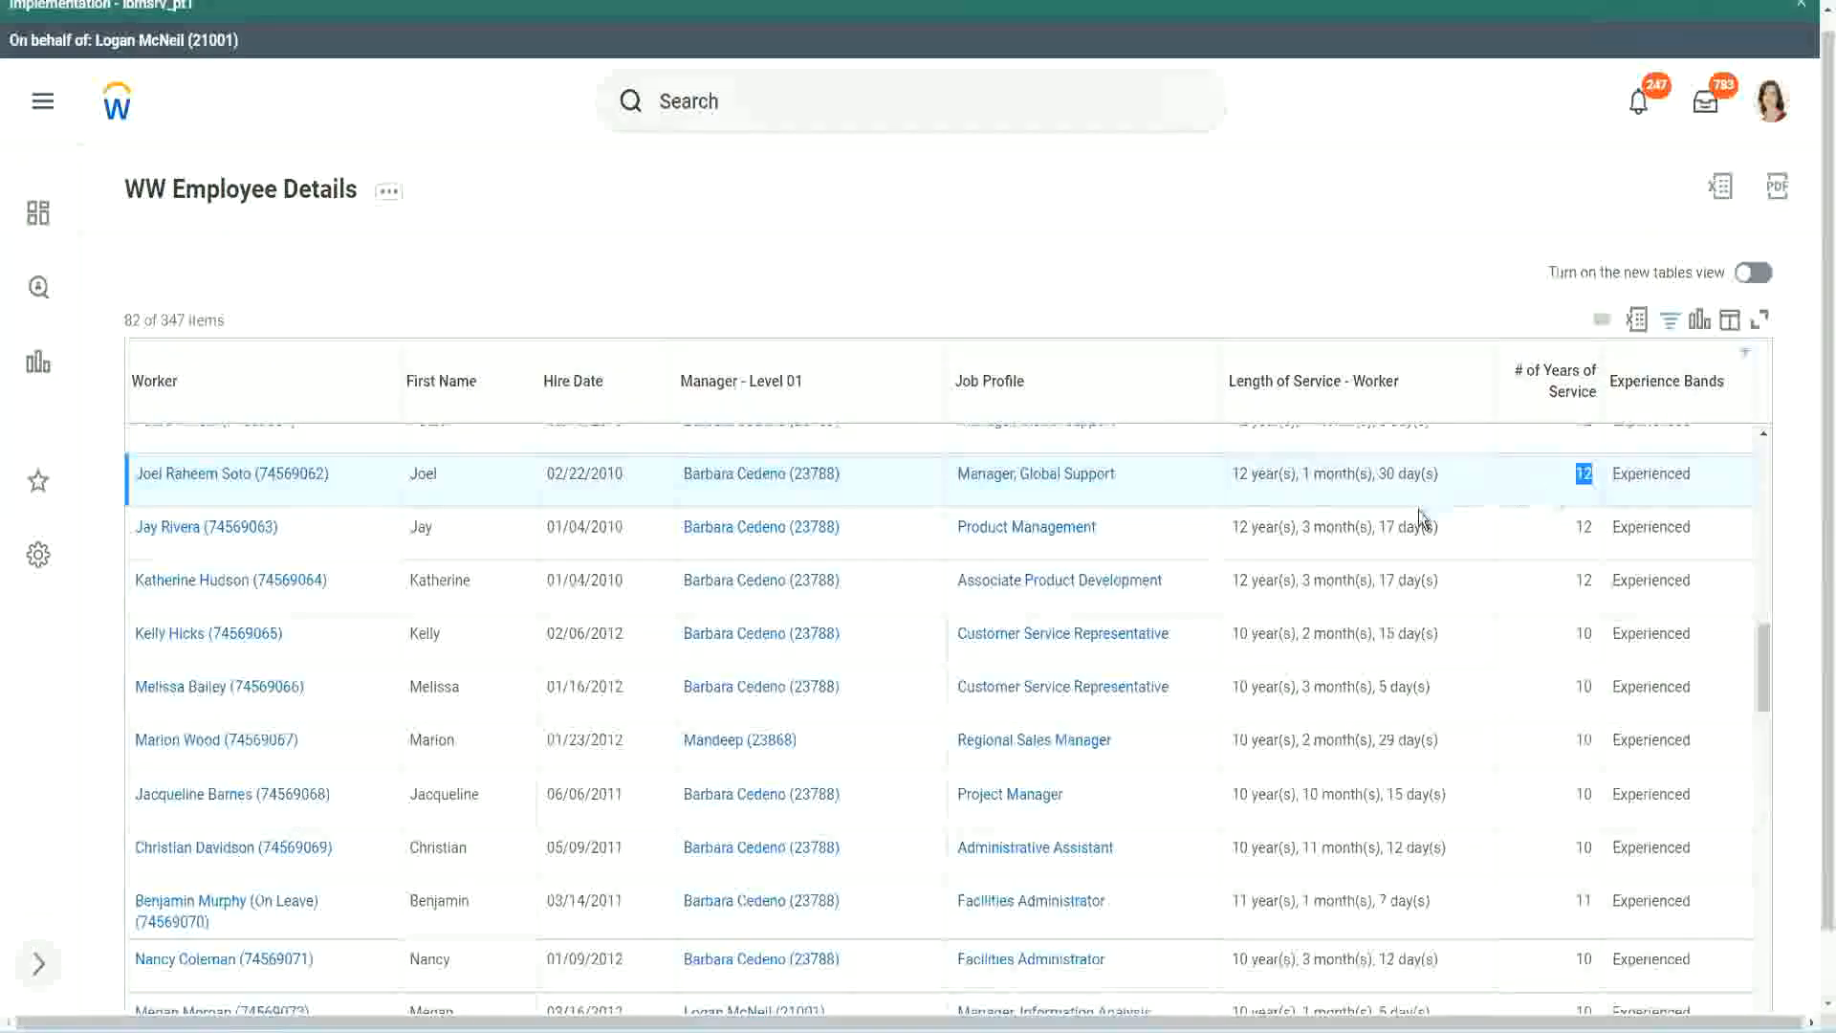
pyautogui.click(1255, 849)
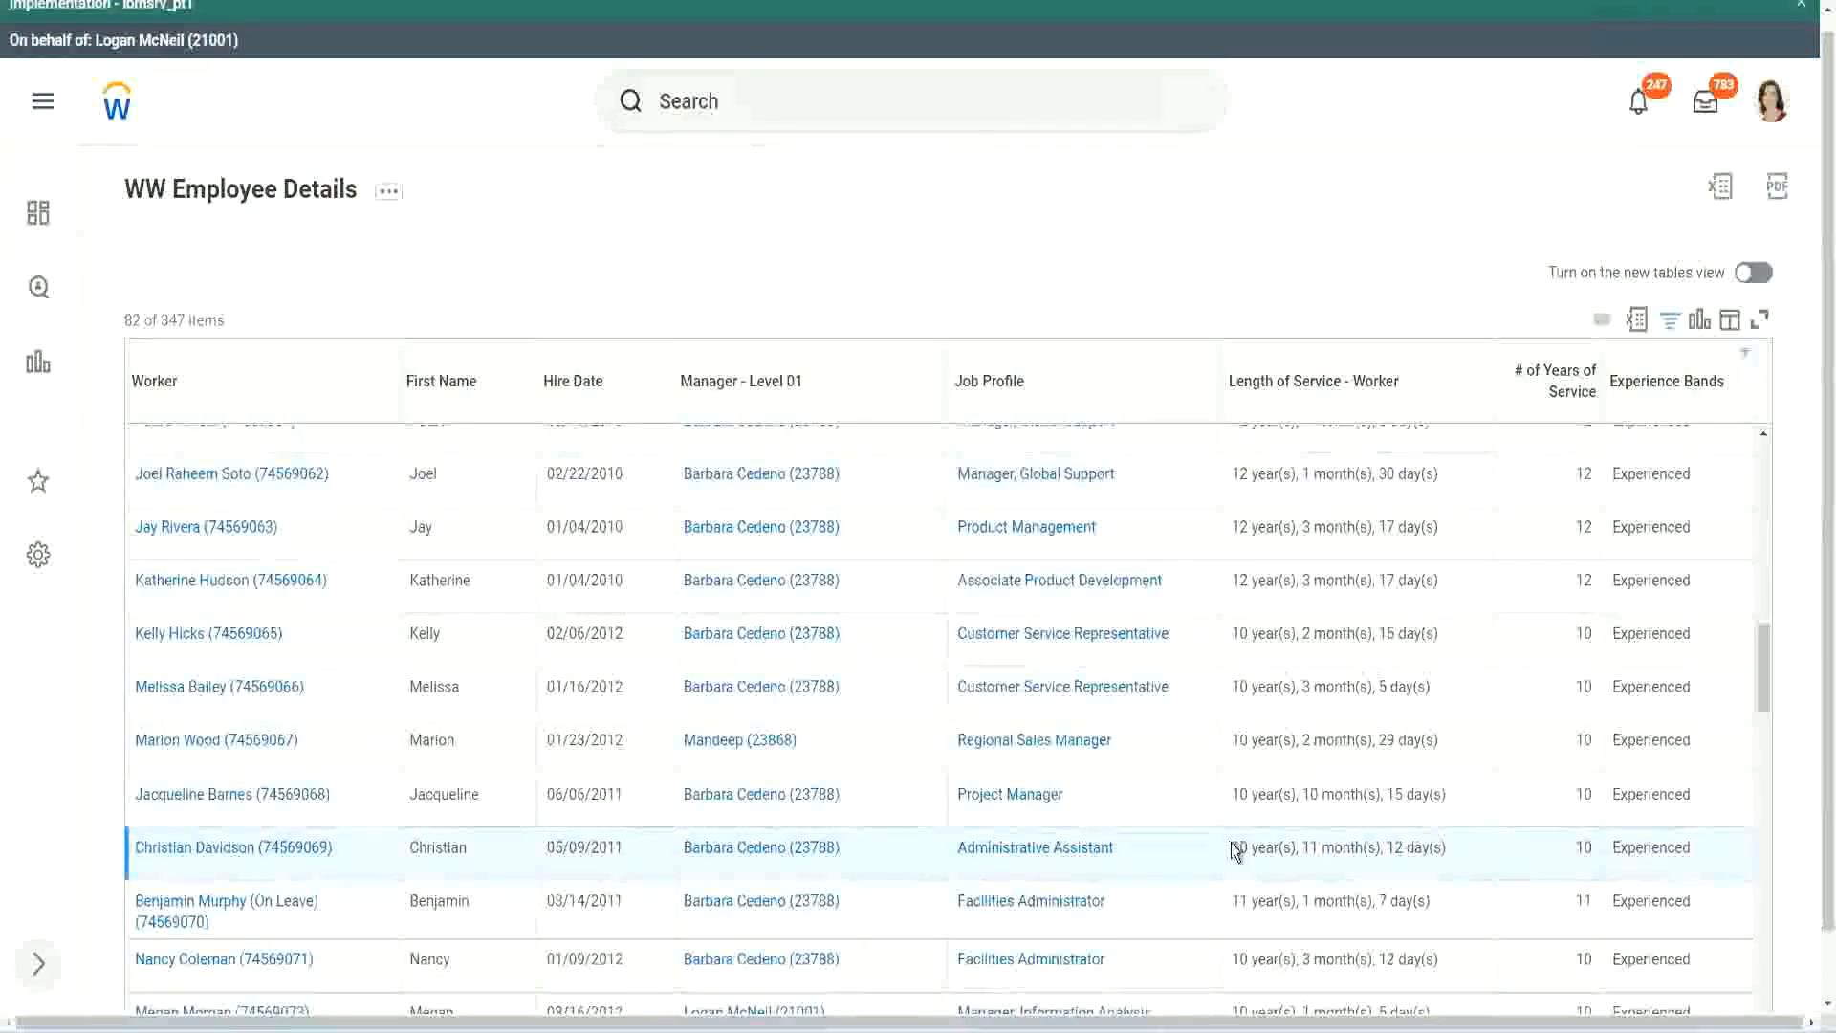
pyautogui.moveTo(1306, 843); pyautogui.dragTo(1424, 848)
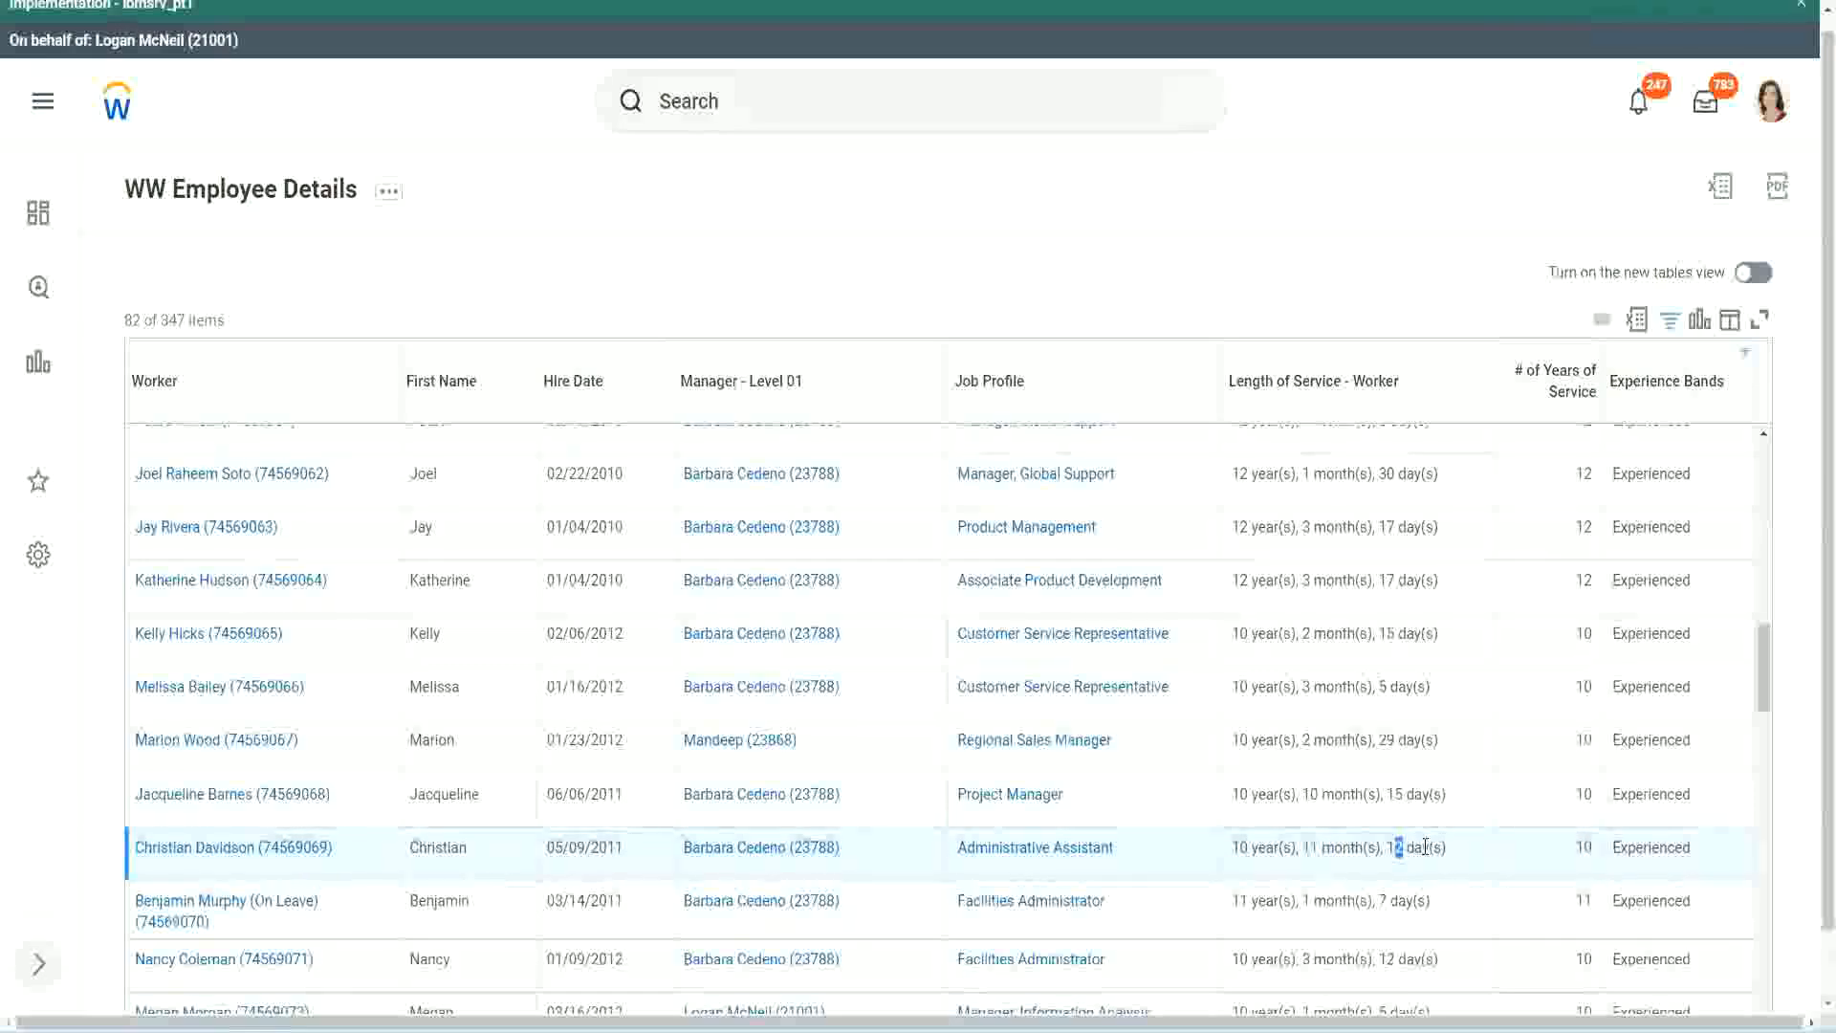
pyautogui.click(1425, 848)
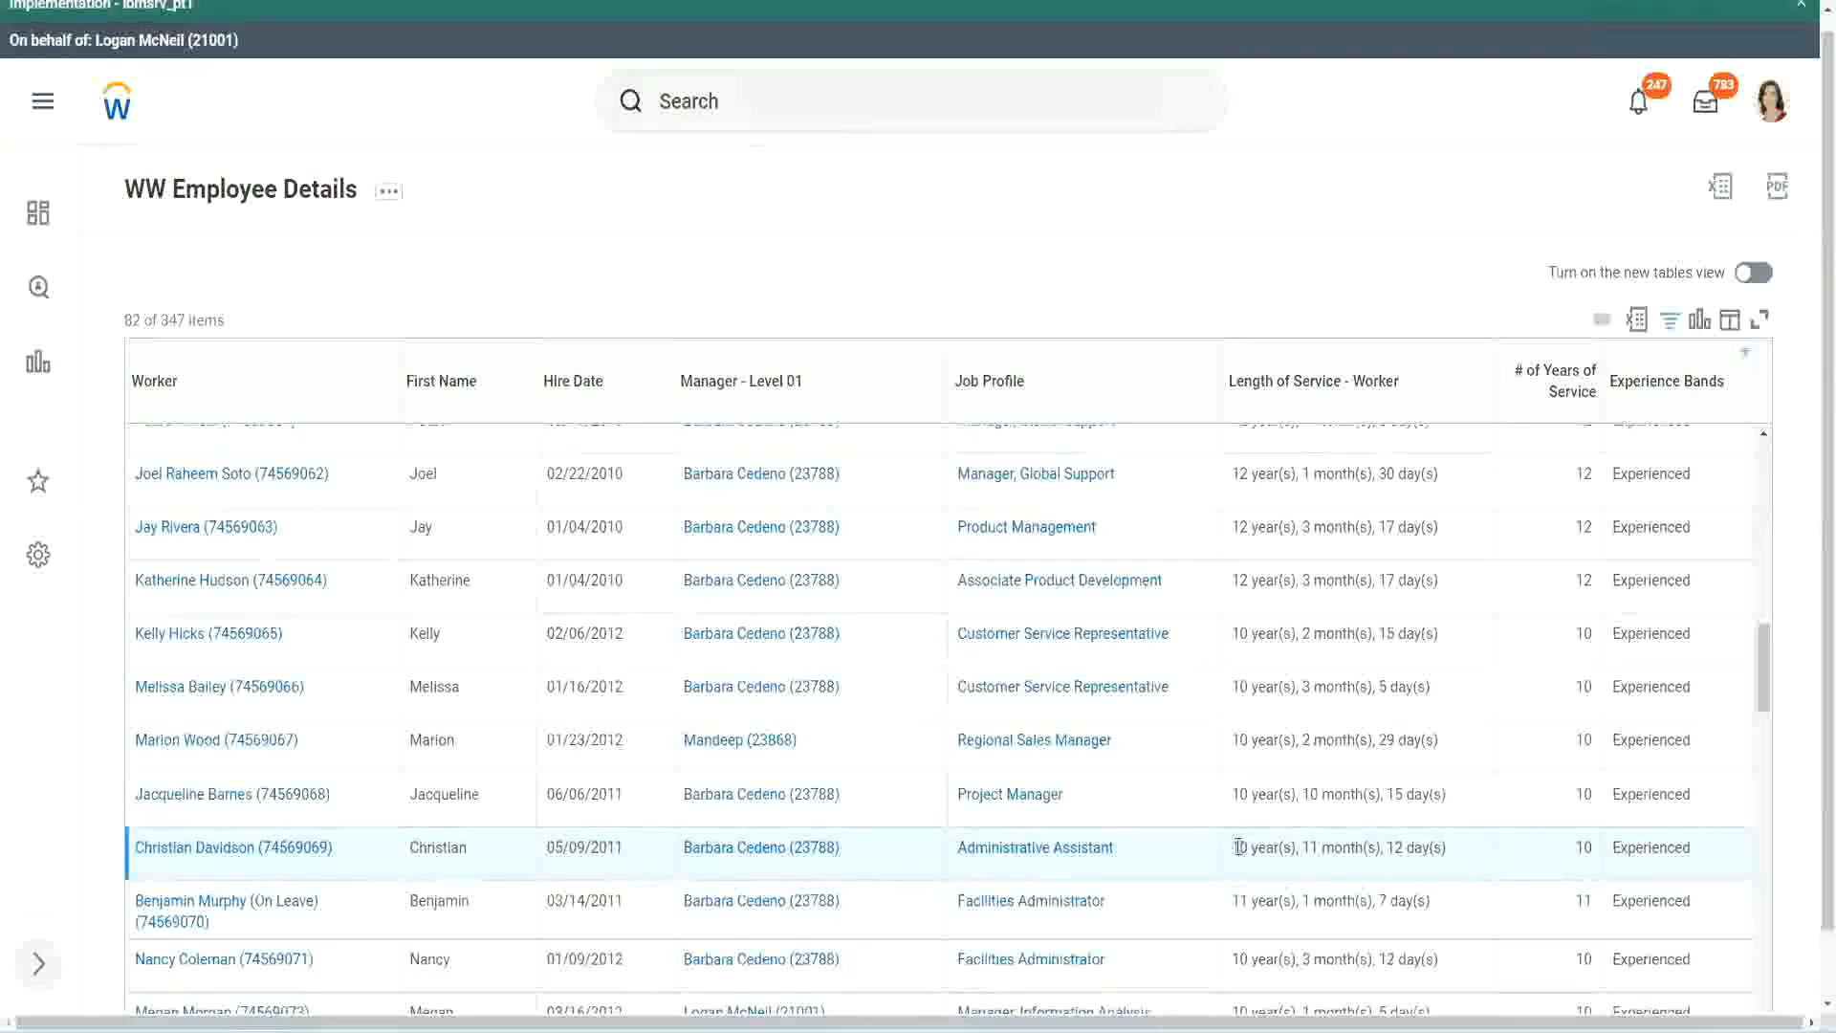
pyautogui.doubleClick(1582, 847)
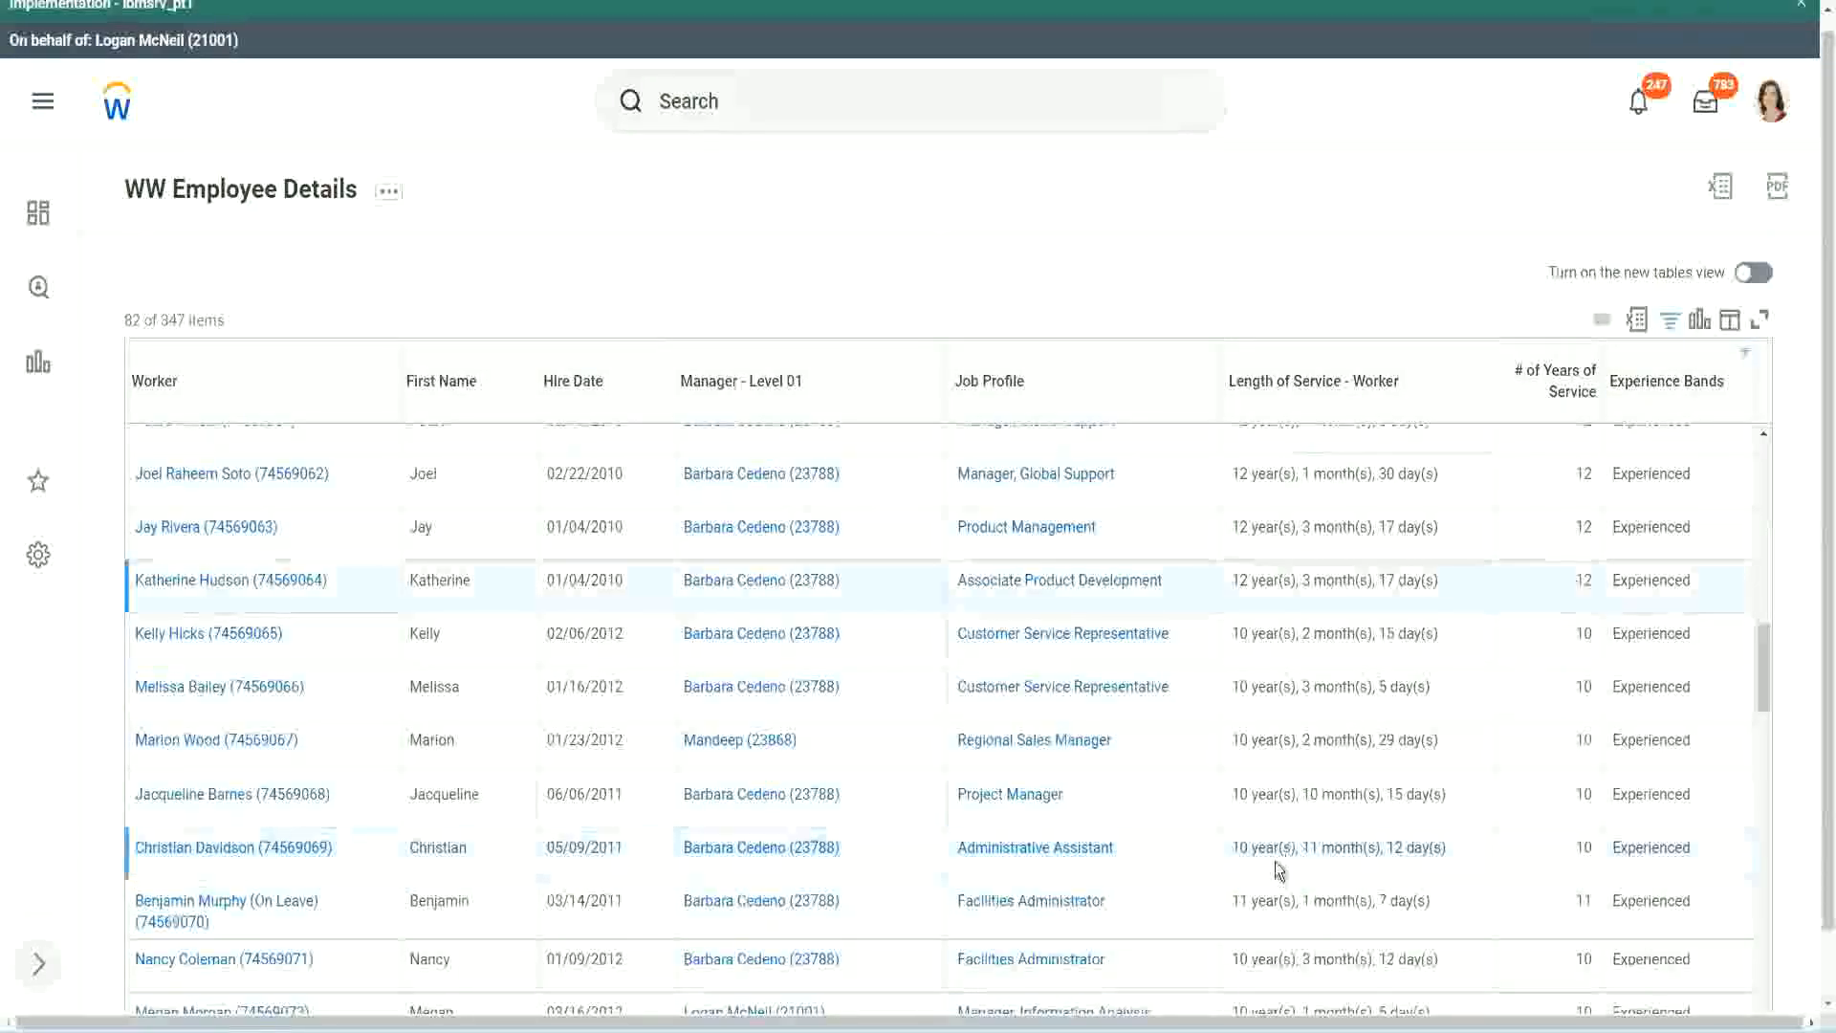
pyautogui.doubleClick(1241, 848)
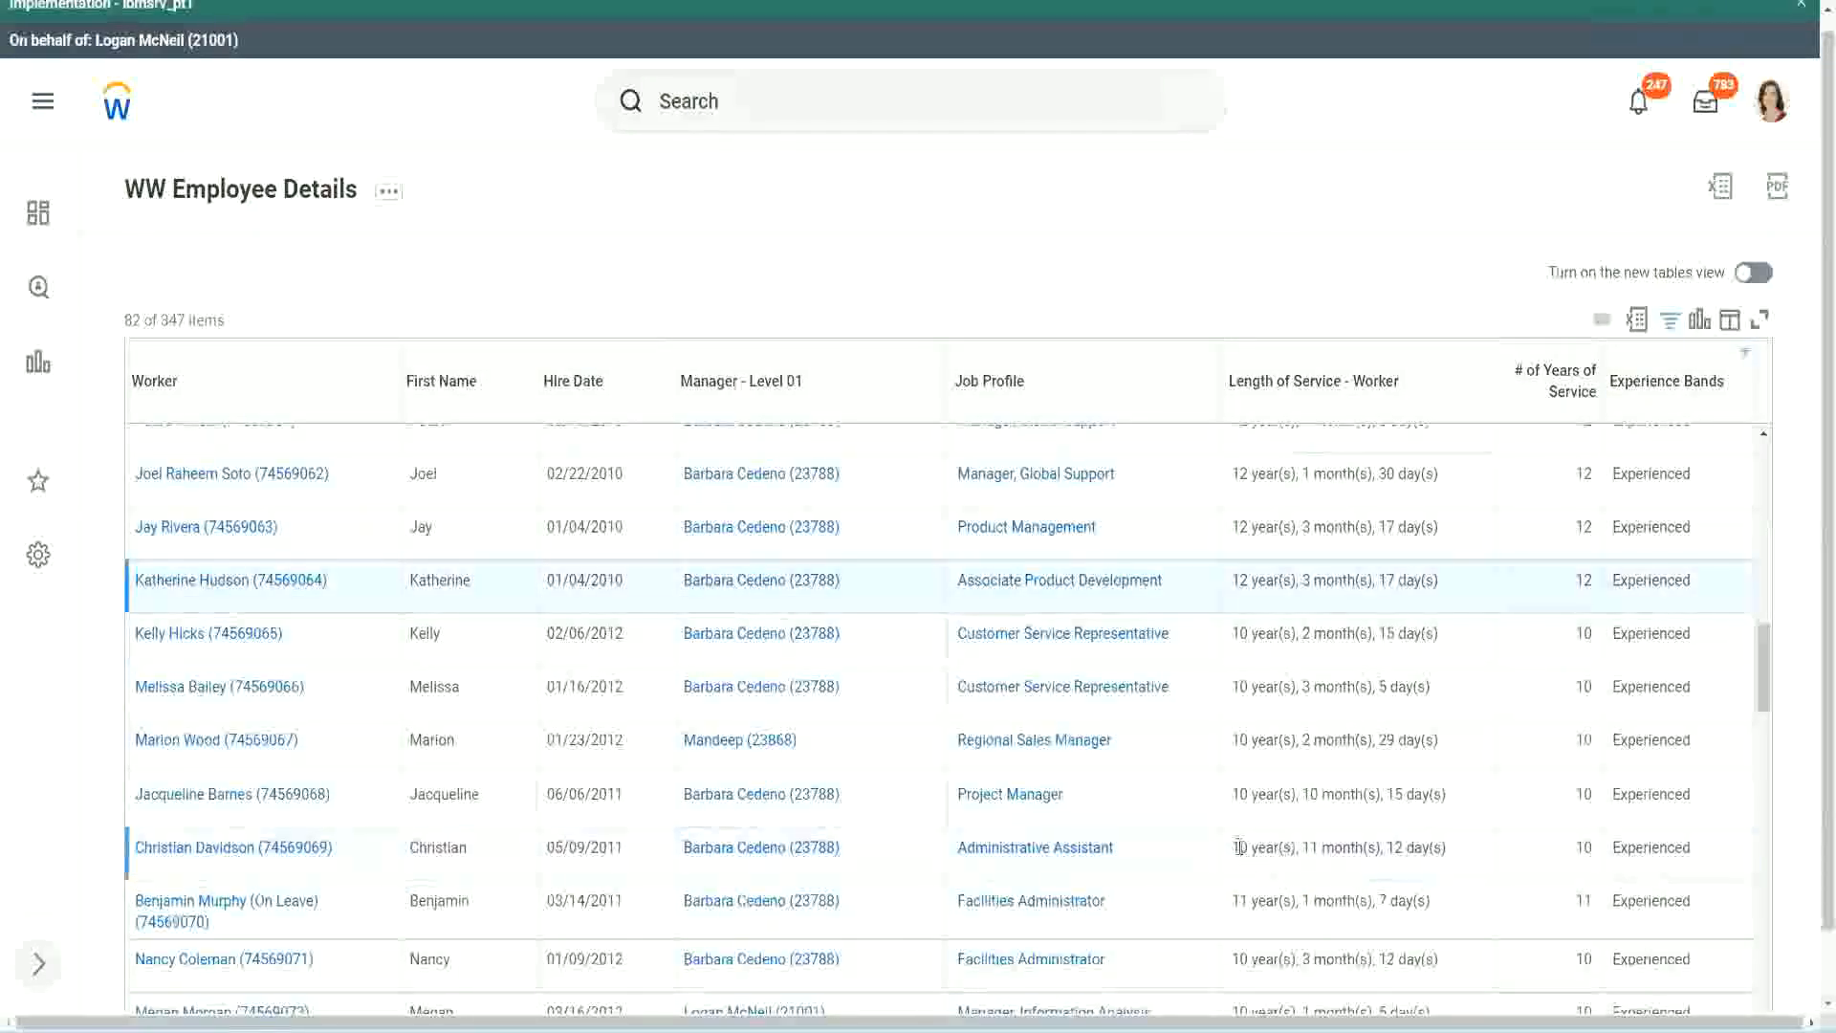
pyautogui.click(1387, 842)
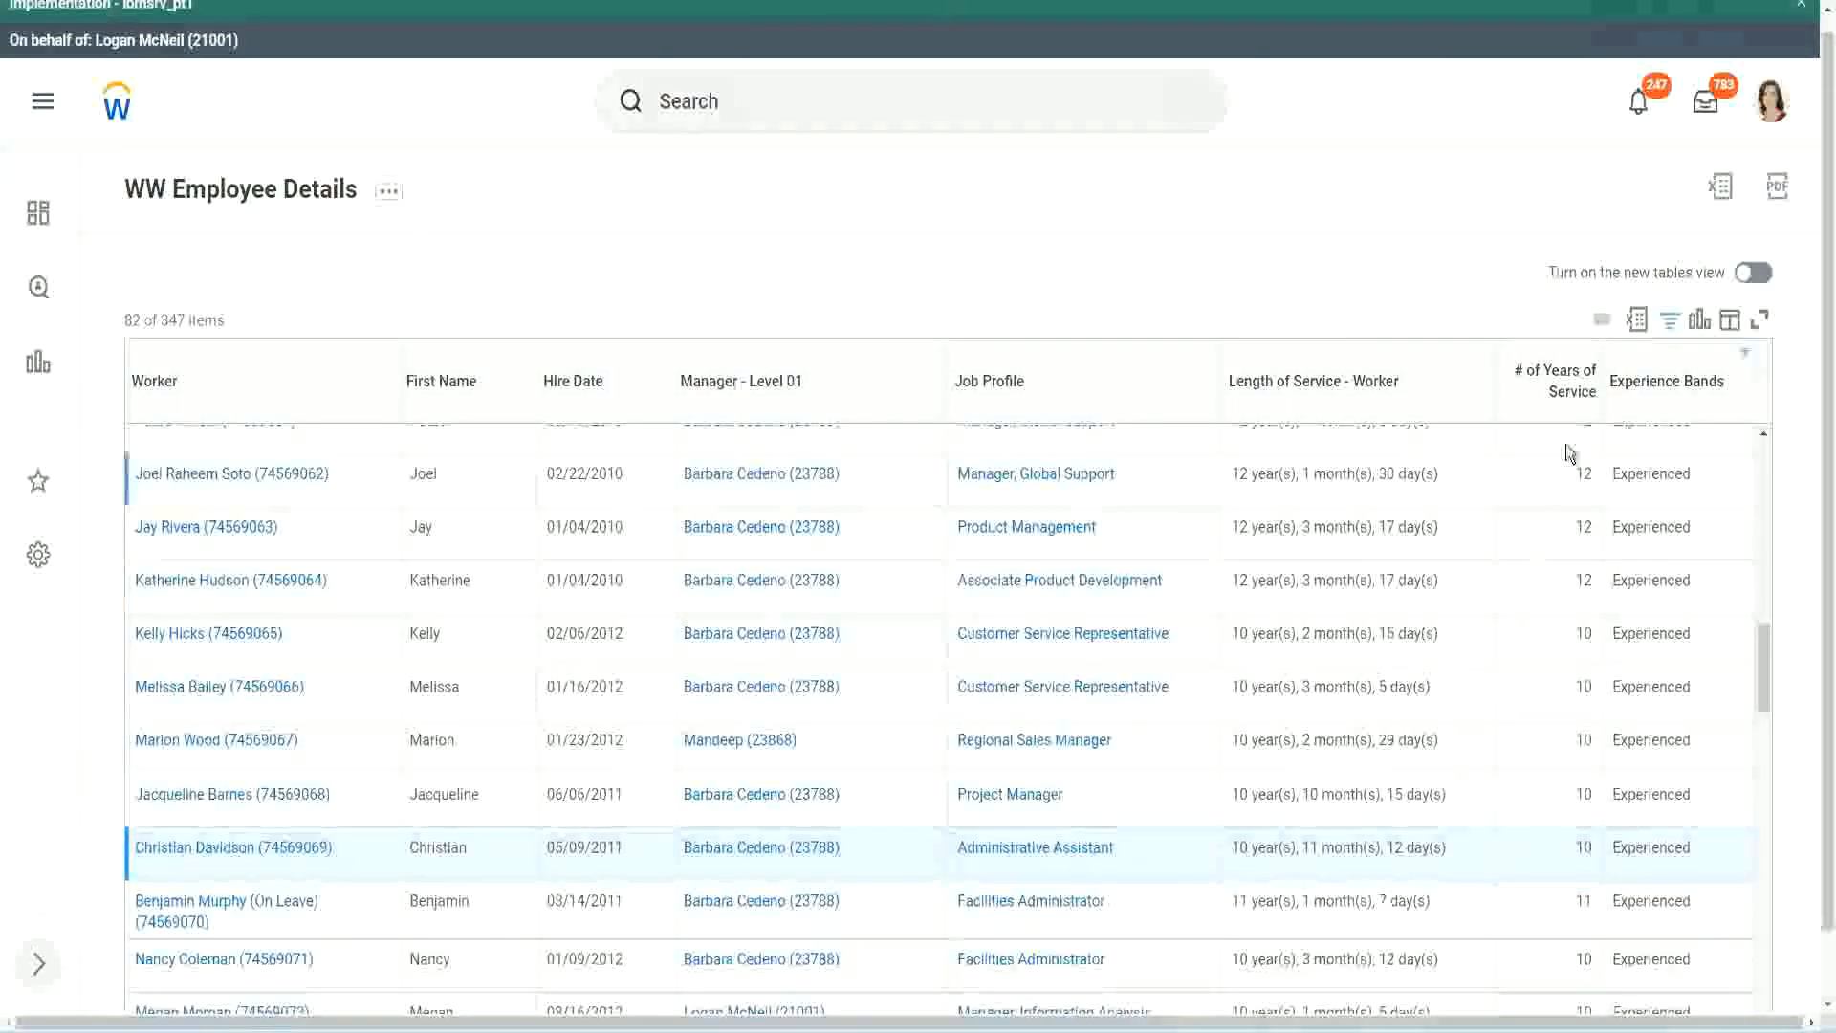
# Check how months and days of service are treated in # of Years of Service, including the Project Manager row with 10 months
pyautogui.doubleClick(1584, 474)
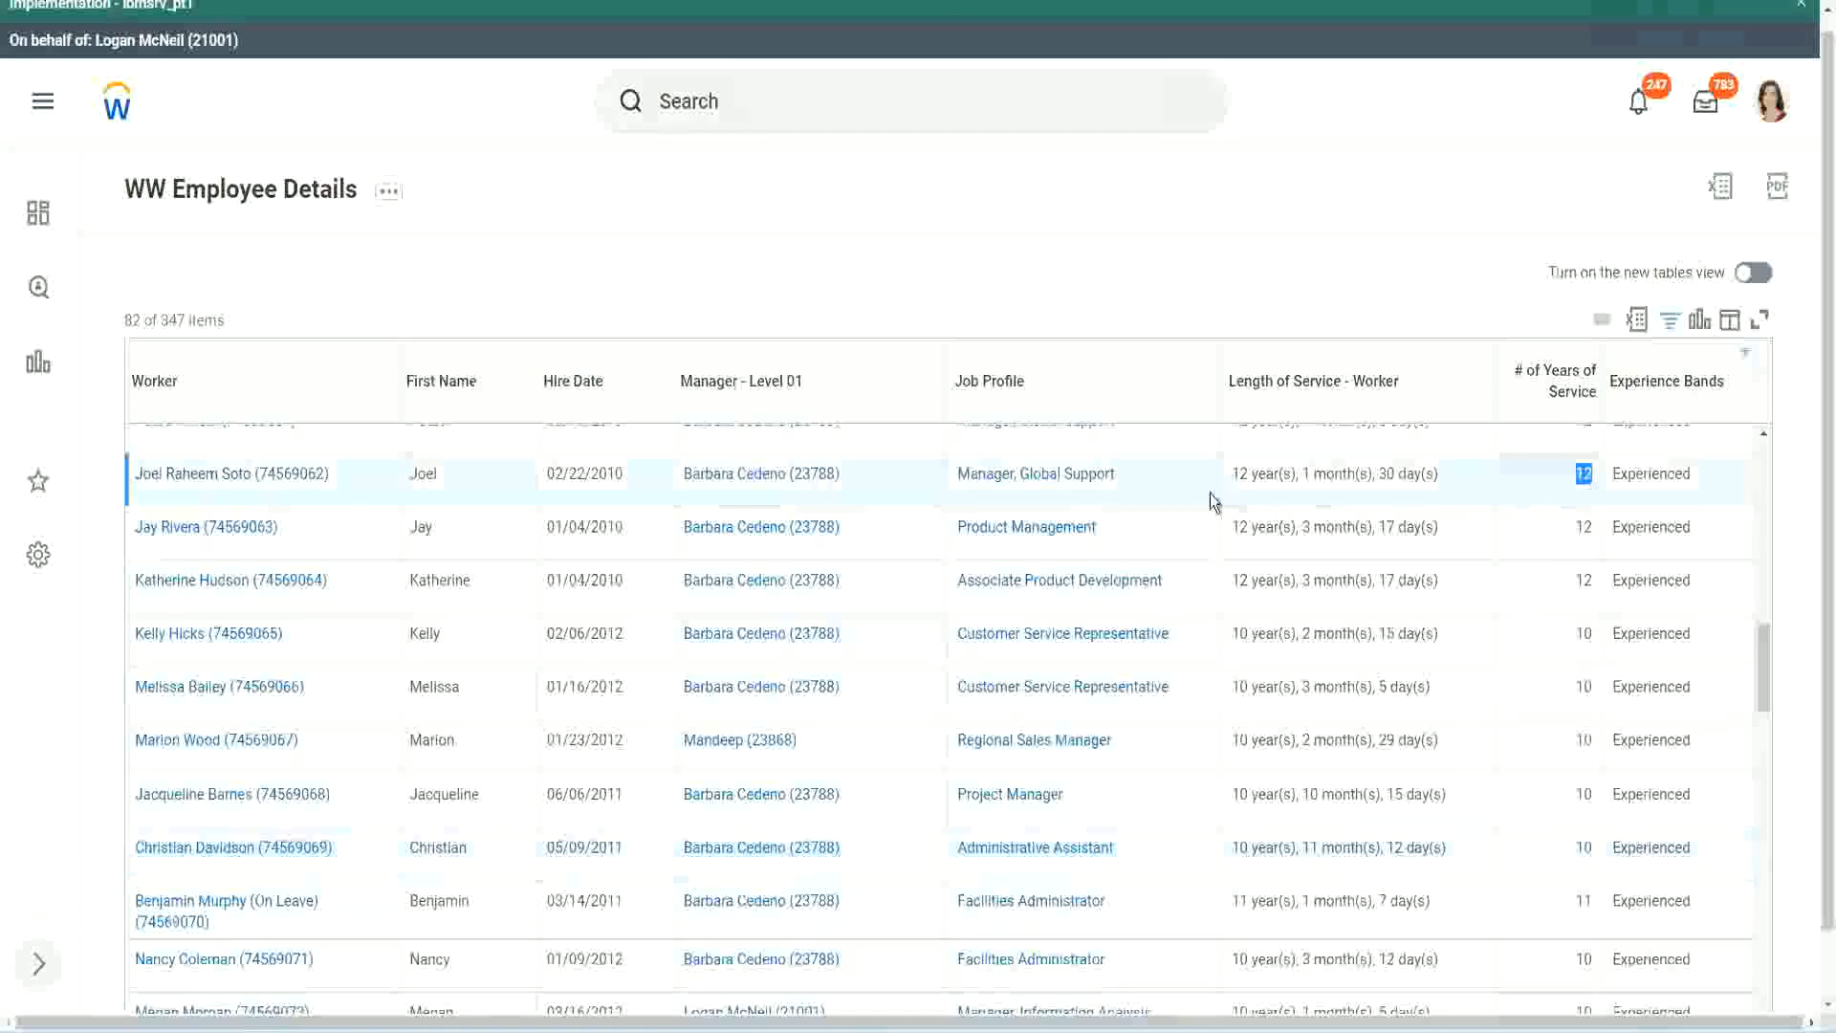
pyautogui.moveTo(1232, 475); pyautogui.dragTo(1465, 473)
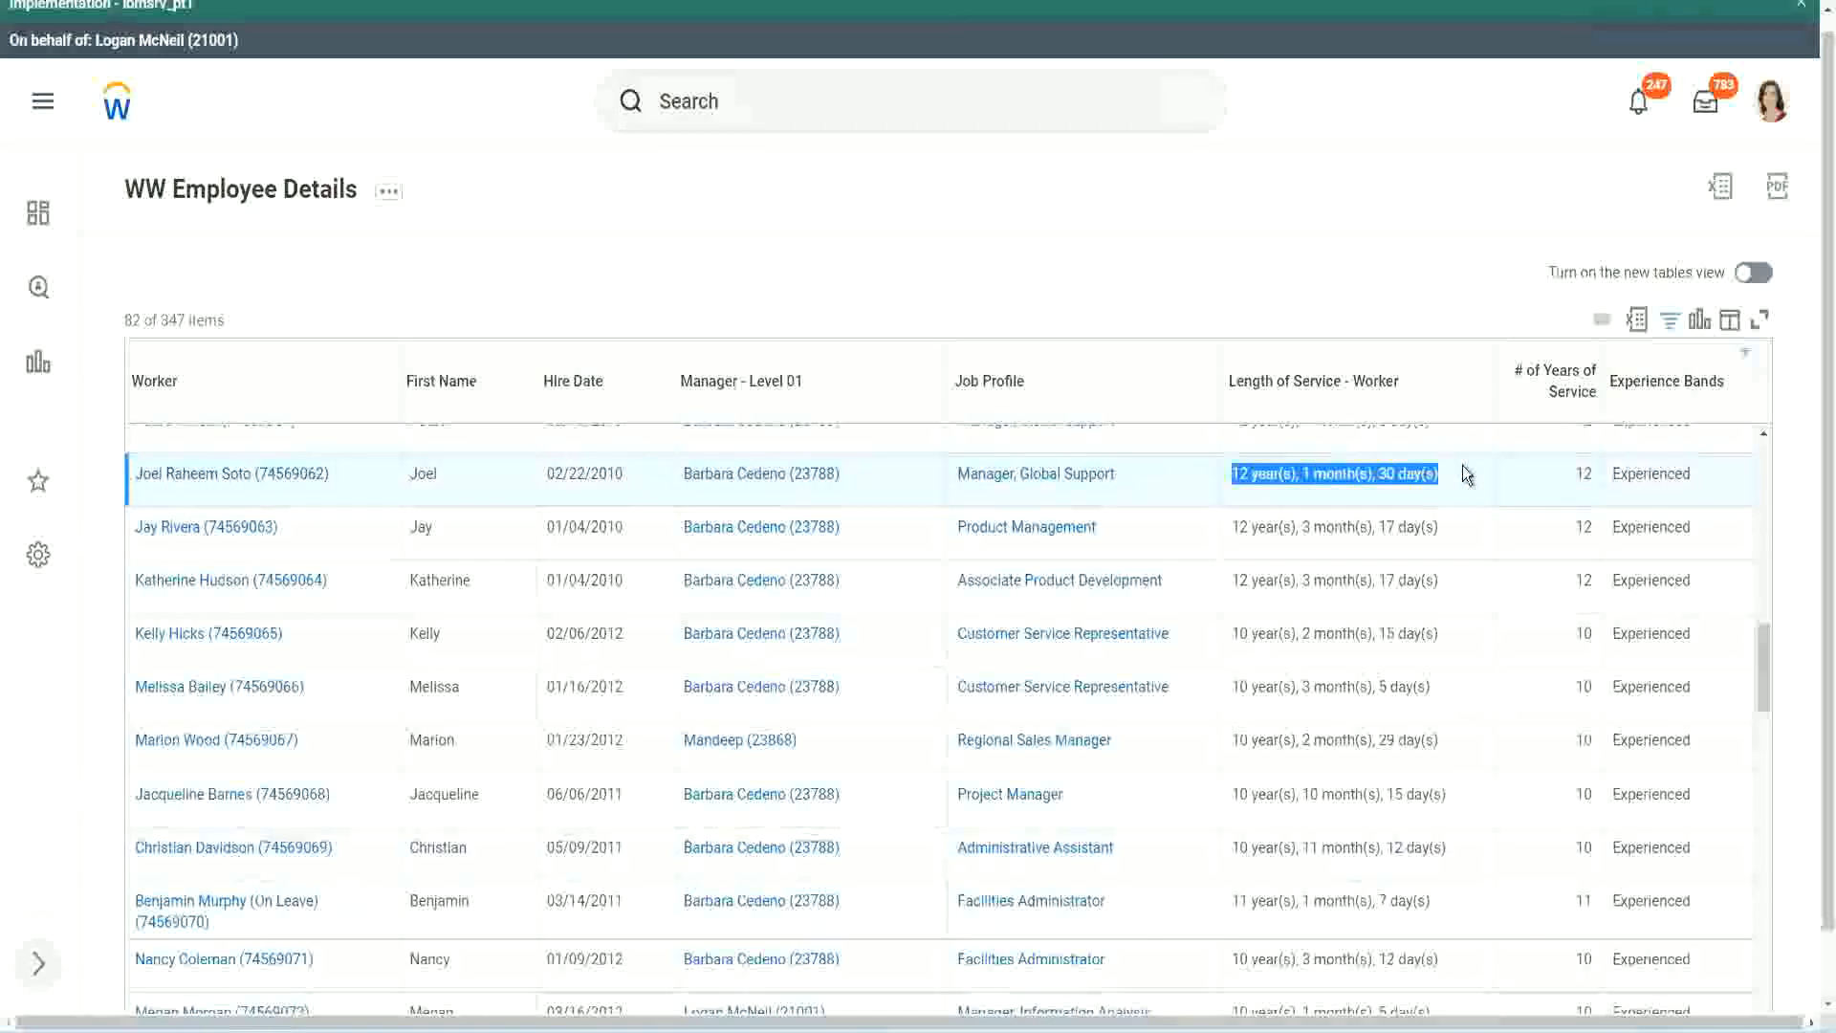
pyautogui.click(1425, 846)
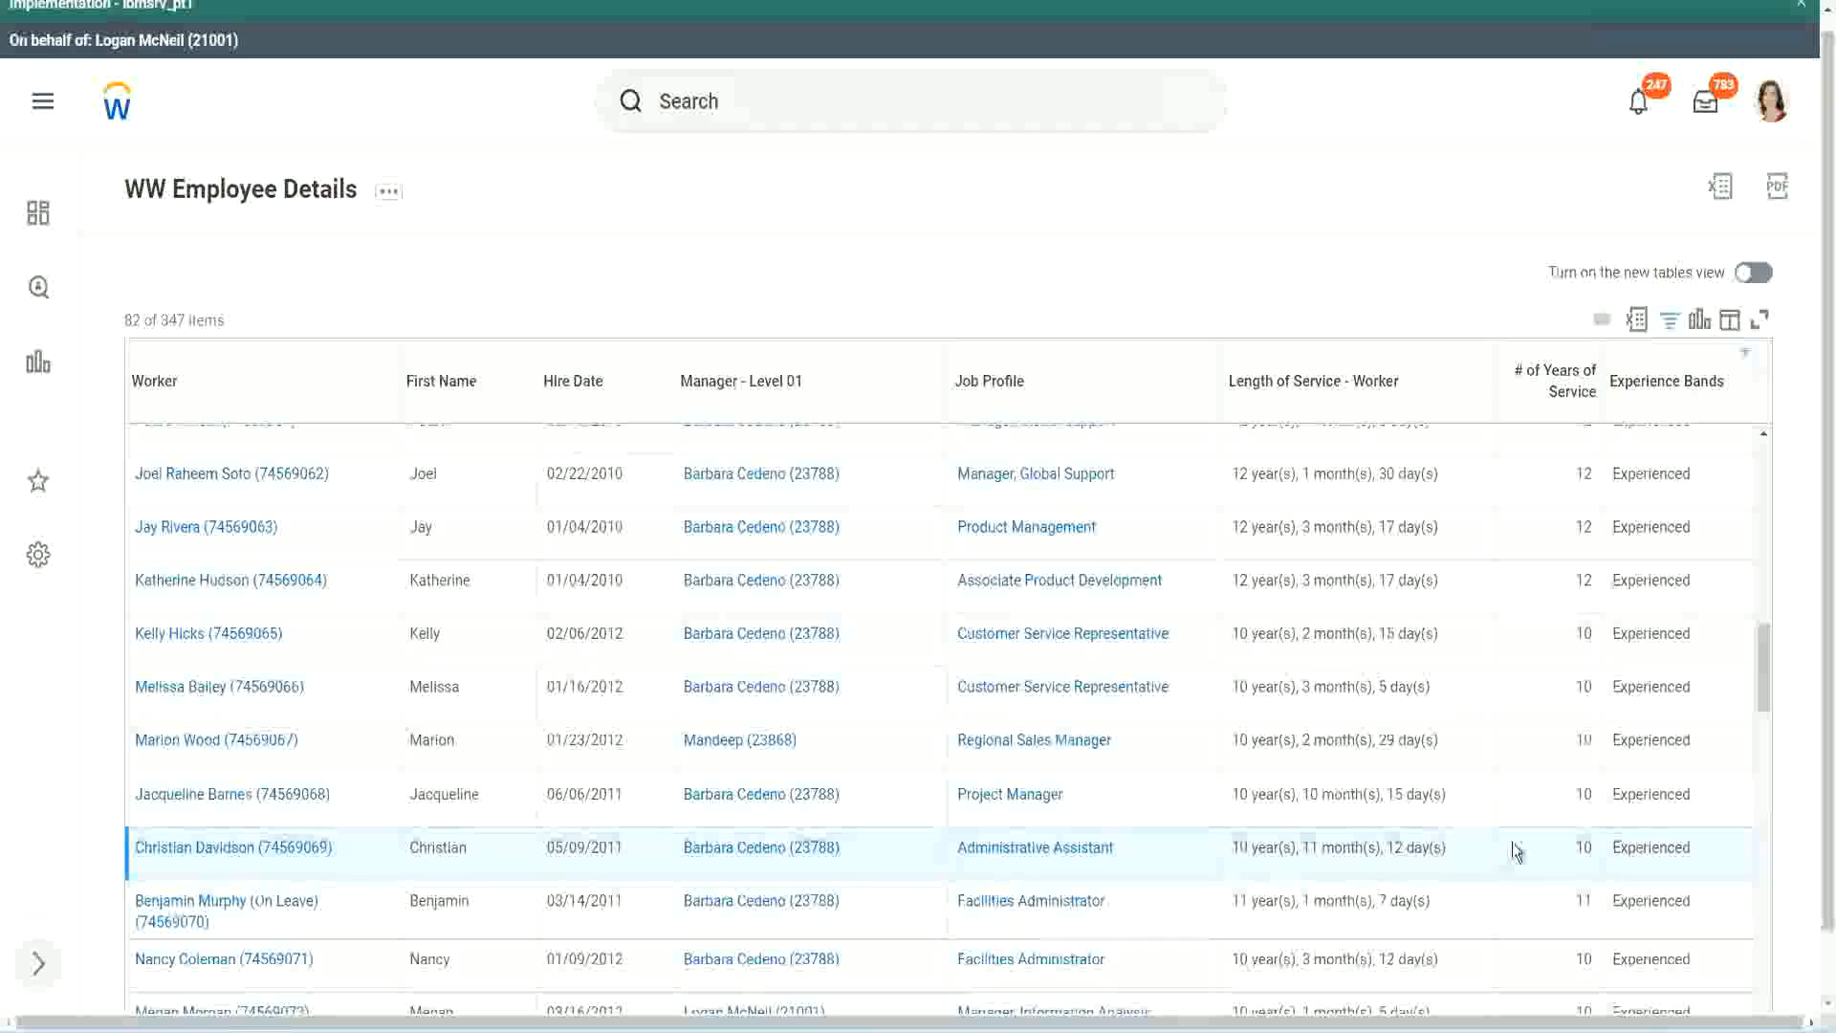
pyautogui.doubleClick(1585, 846)
pyautogui.click(1517, 853)
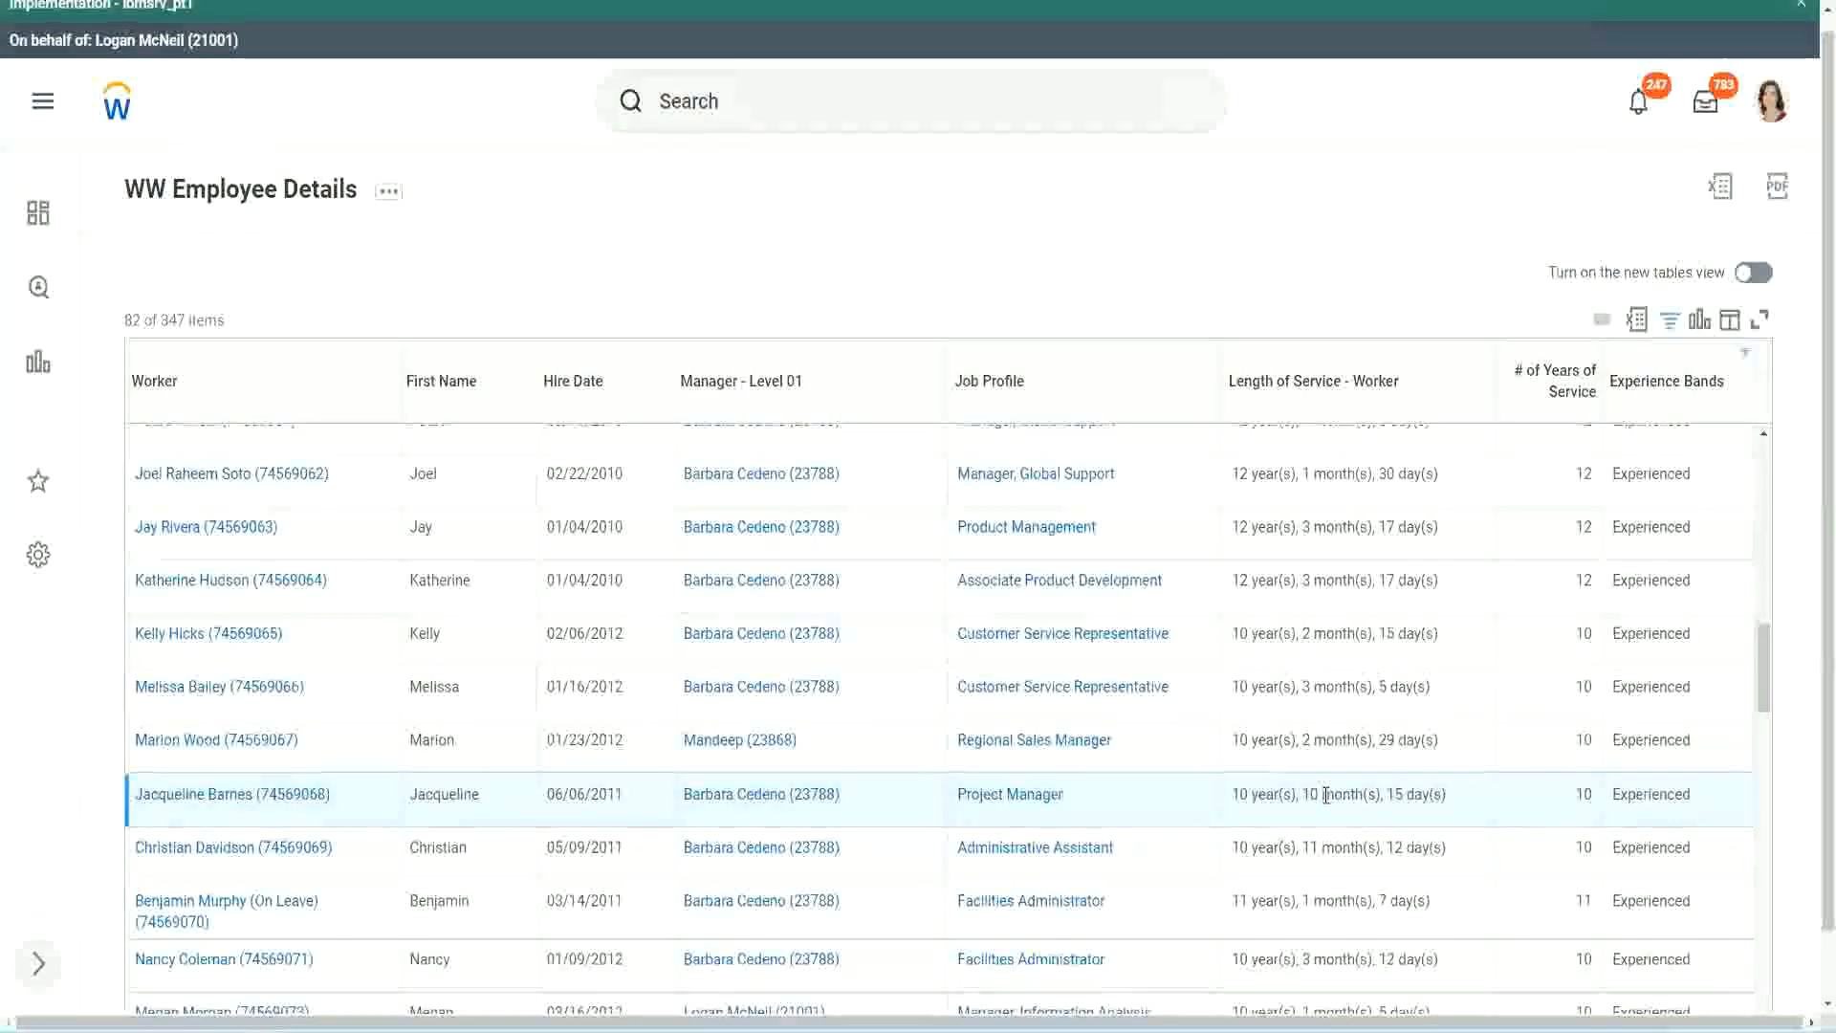
pyautogui.doubleClick(1310, 794)
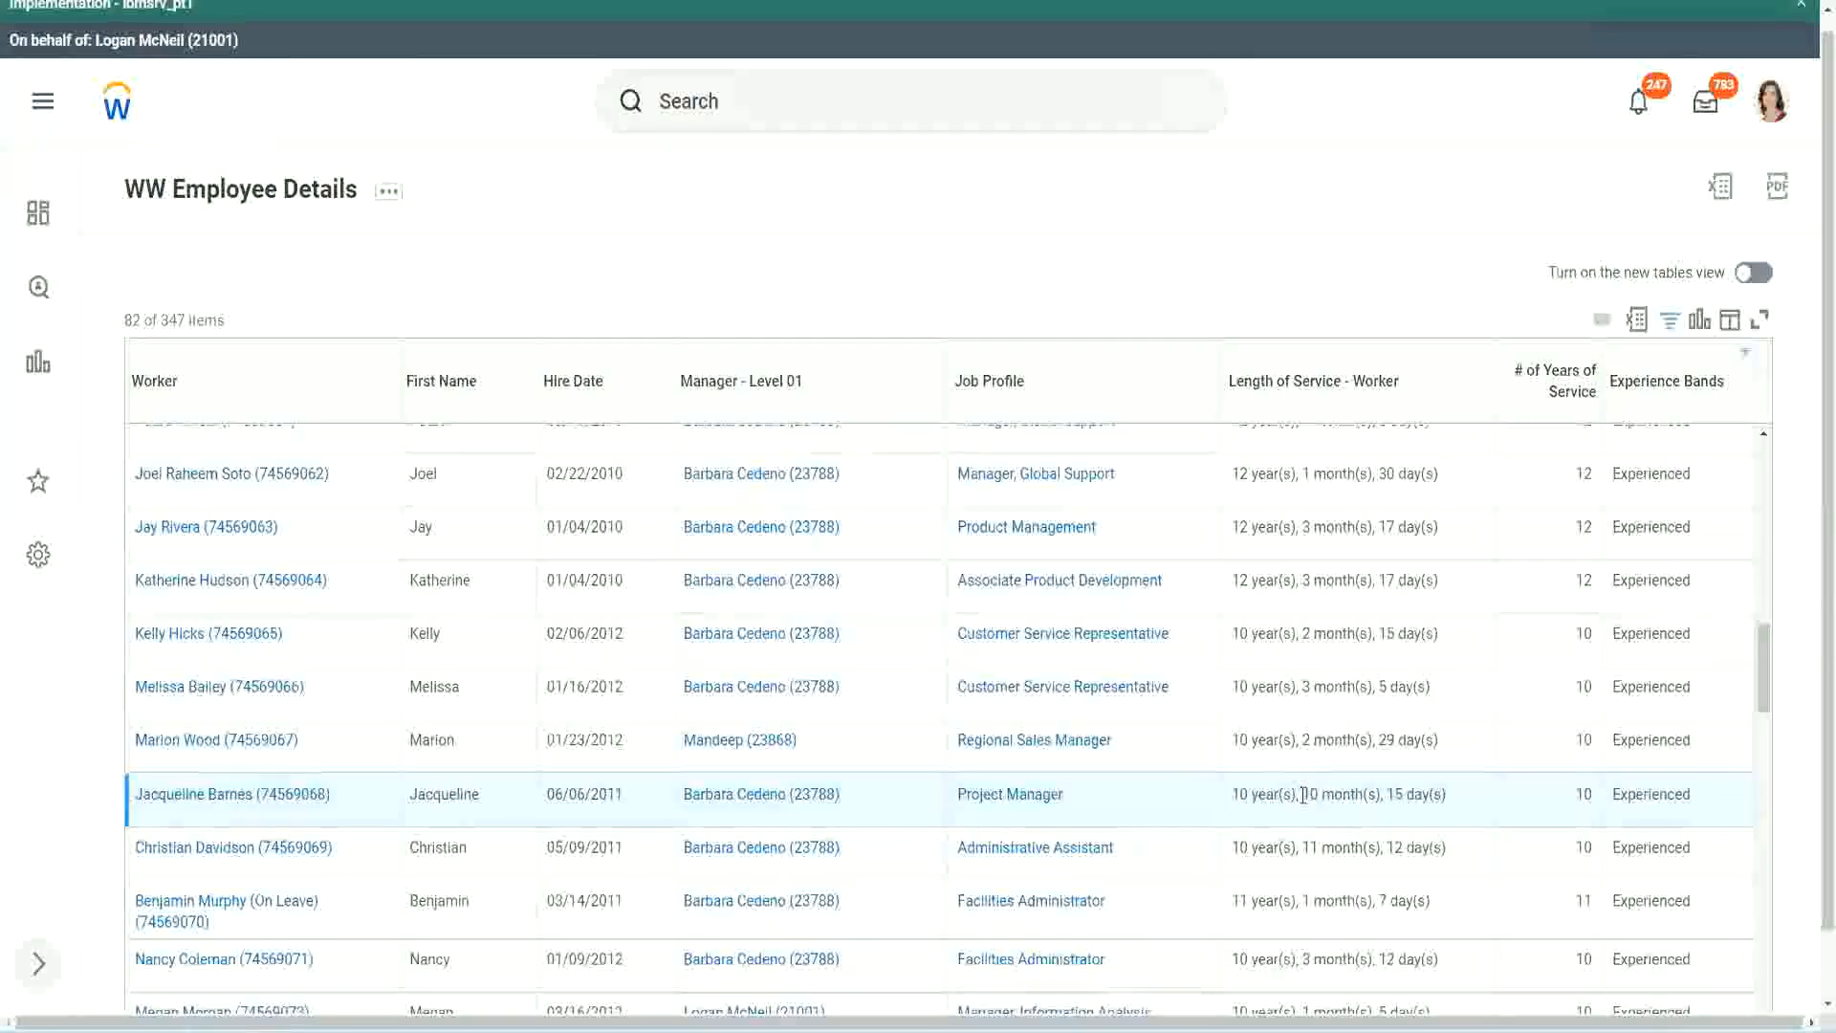
pyautogui.click(1371, 793)
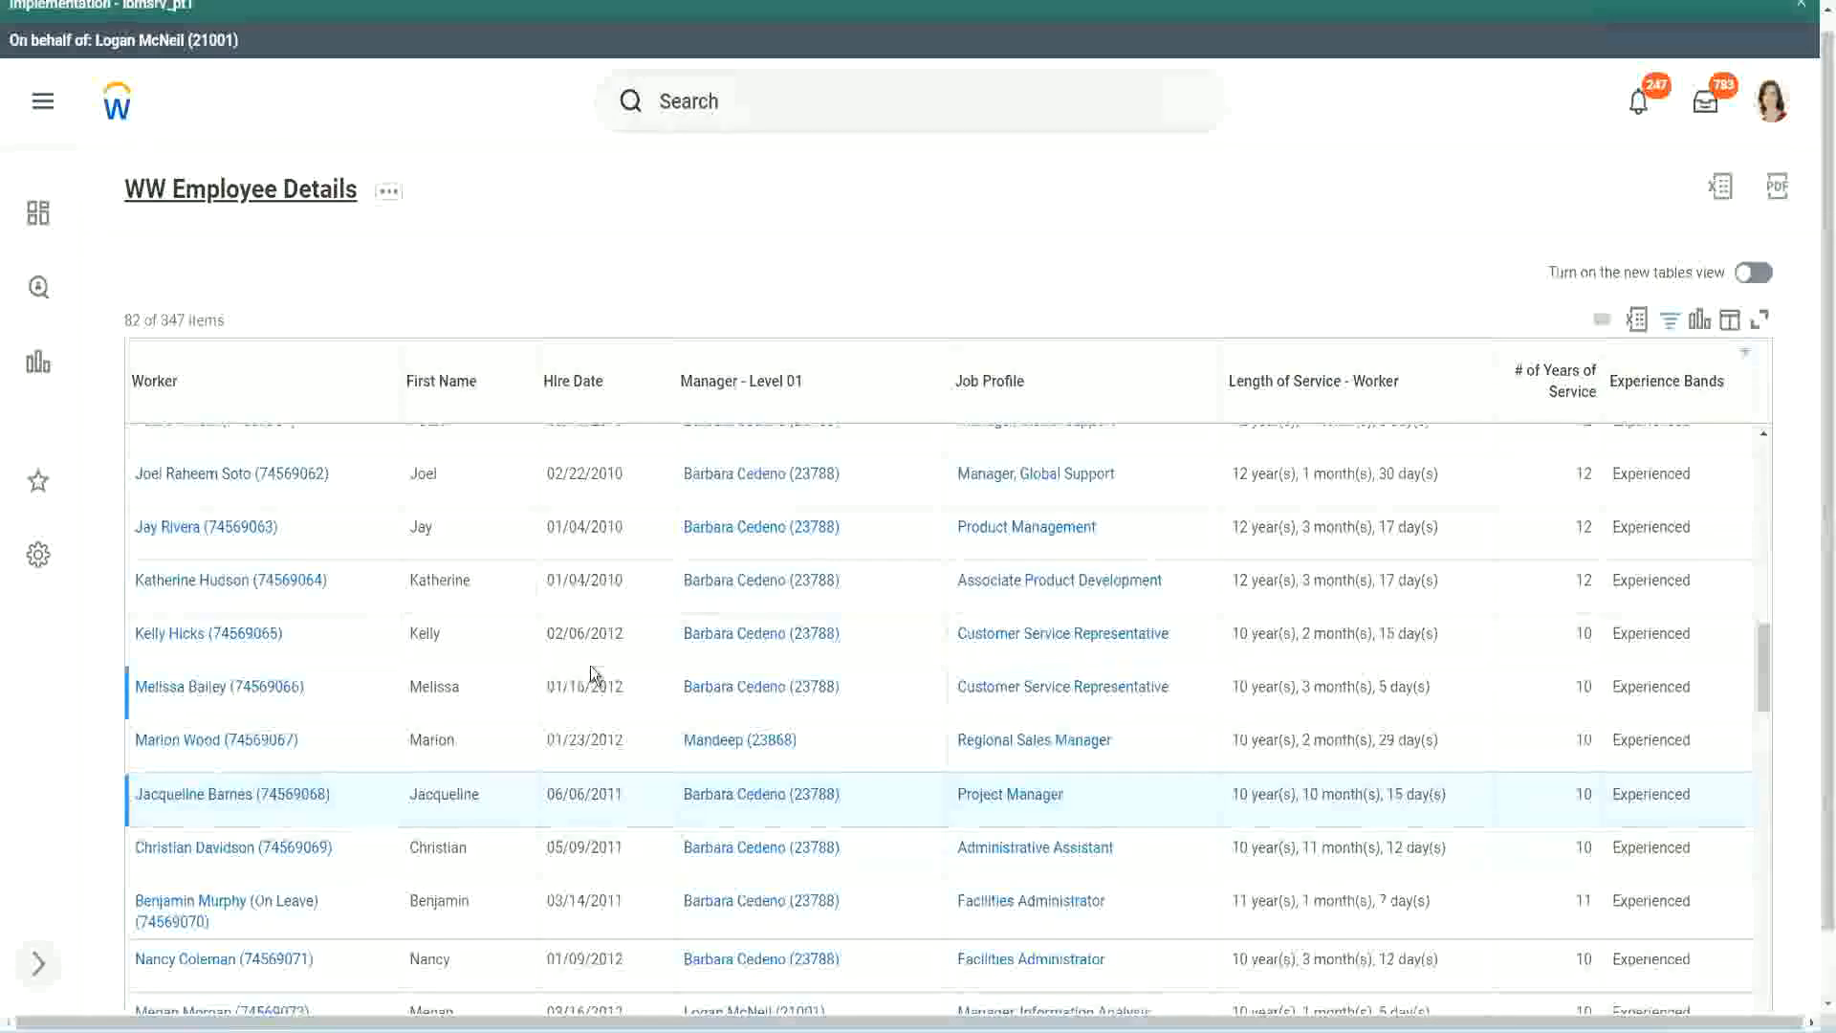
# Open the calculated field behind the Experience Bands column in a new tab and examine its conditions and return values
pyautogui.scroll(-4, 612, 664)
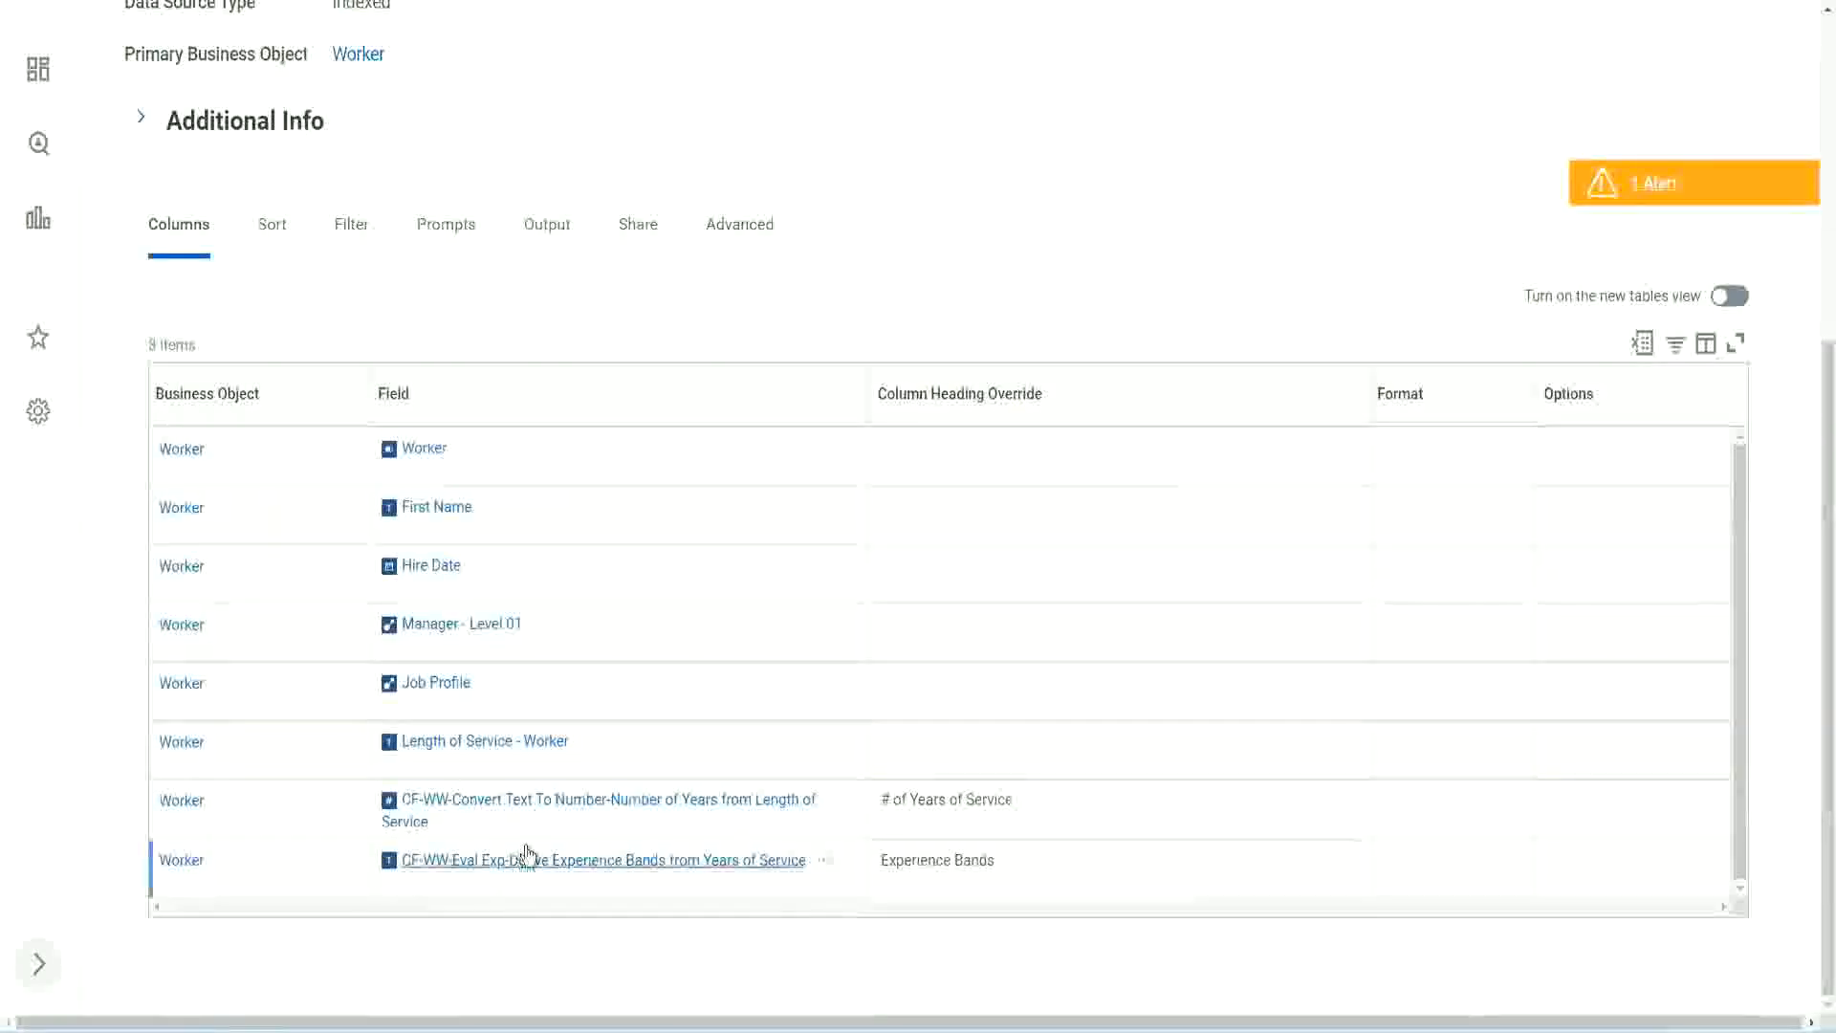
pyautogui.rightClick(497, 865)
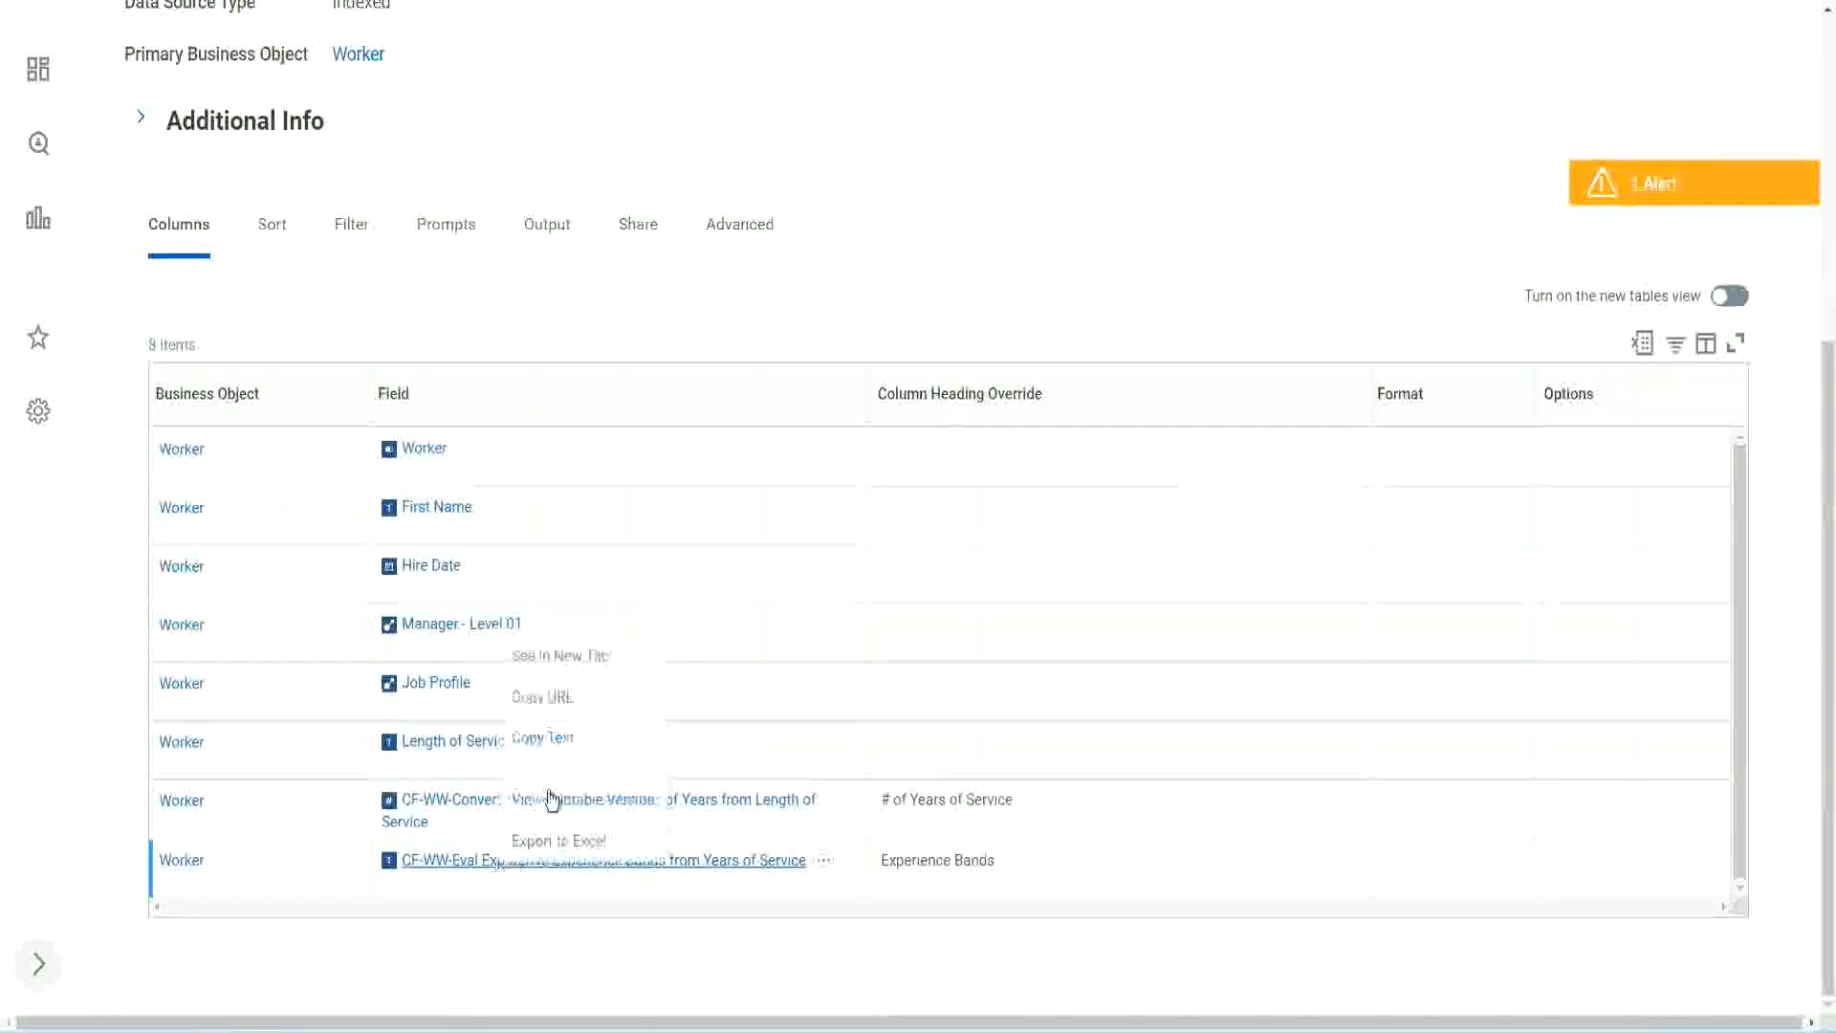
pyautogui.click(578, 657)
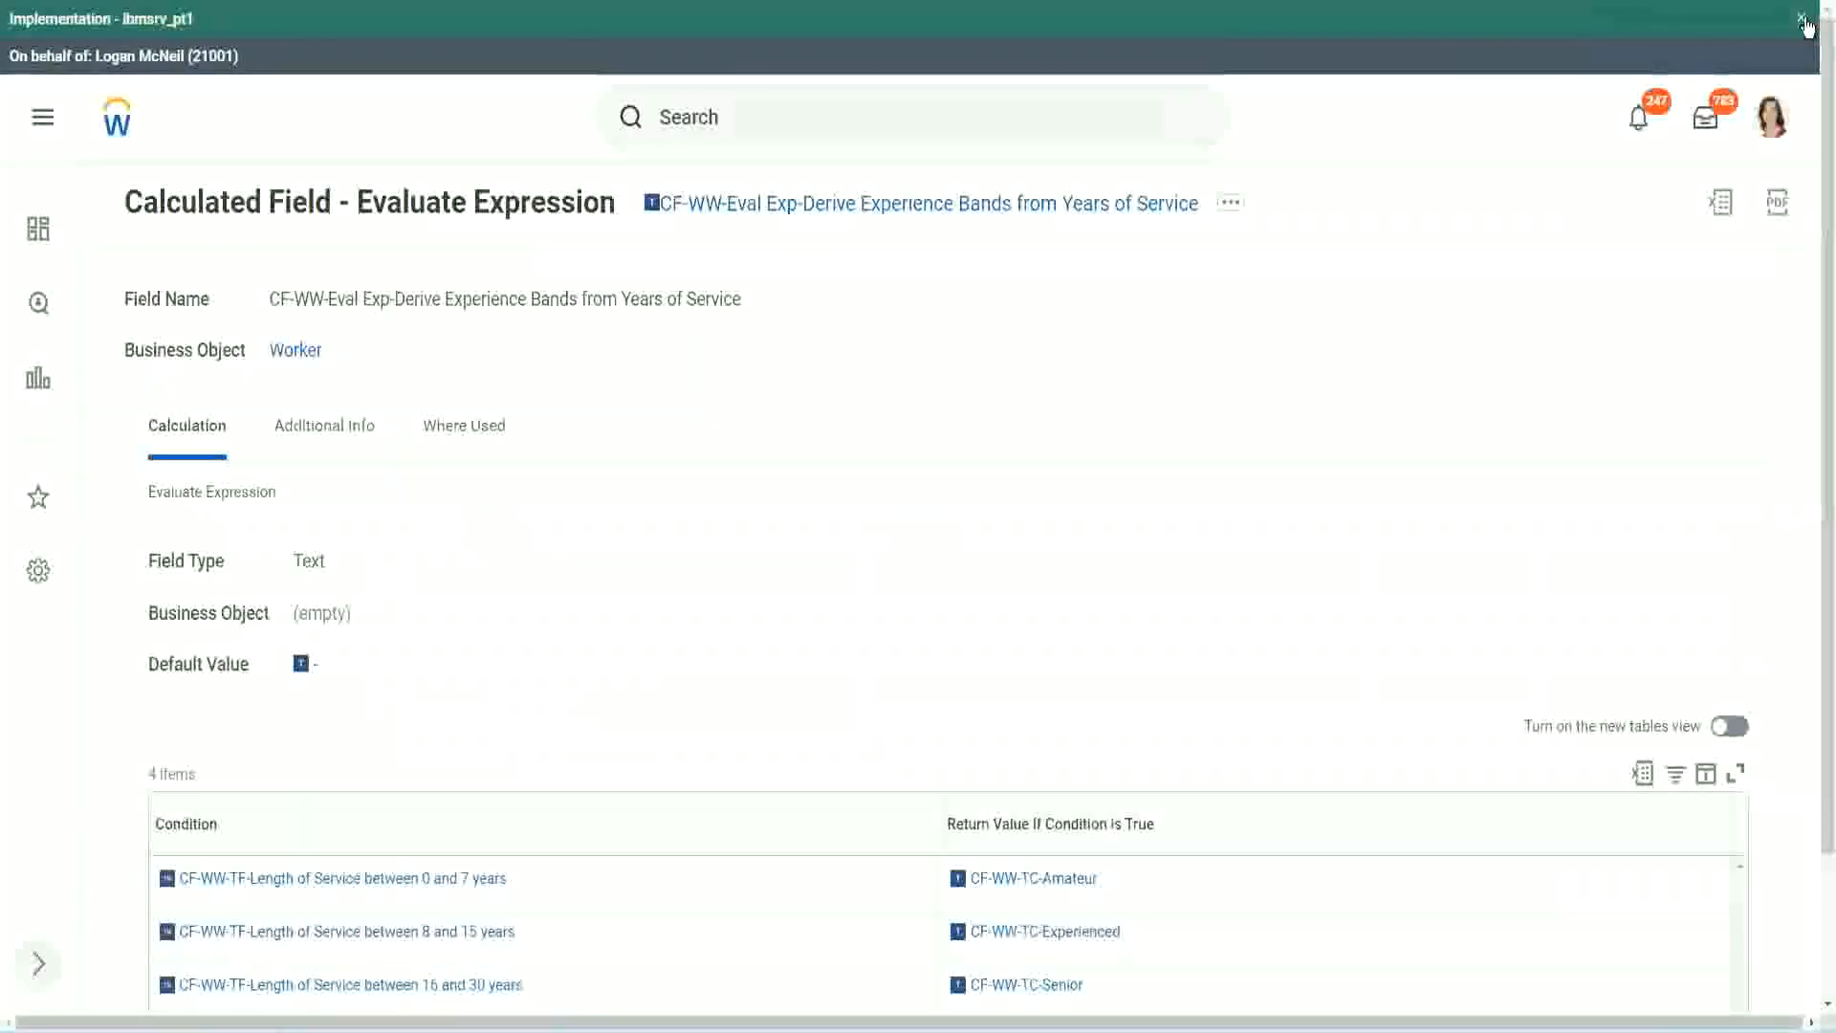
pyautogui.click(1803, 20)
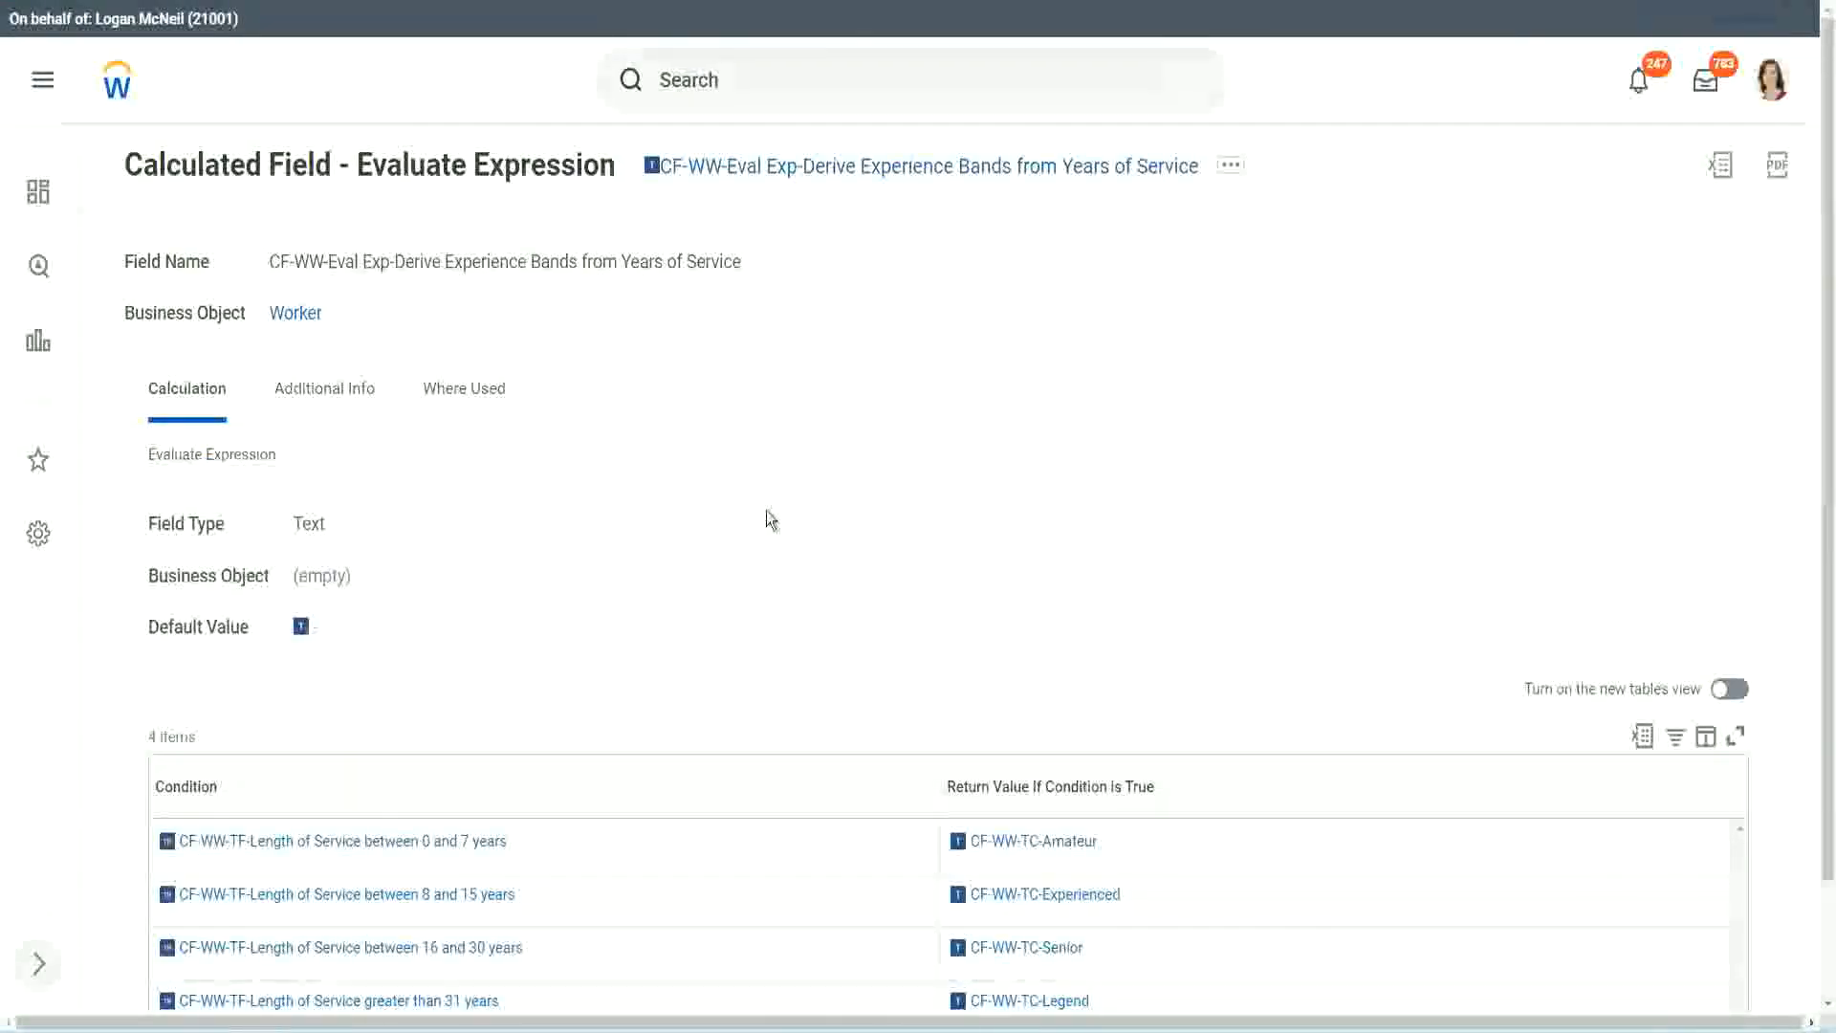
pyautogui.scroll(-2, 730, 541)
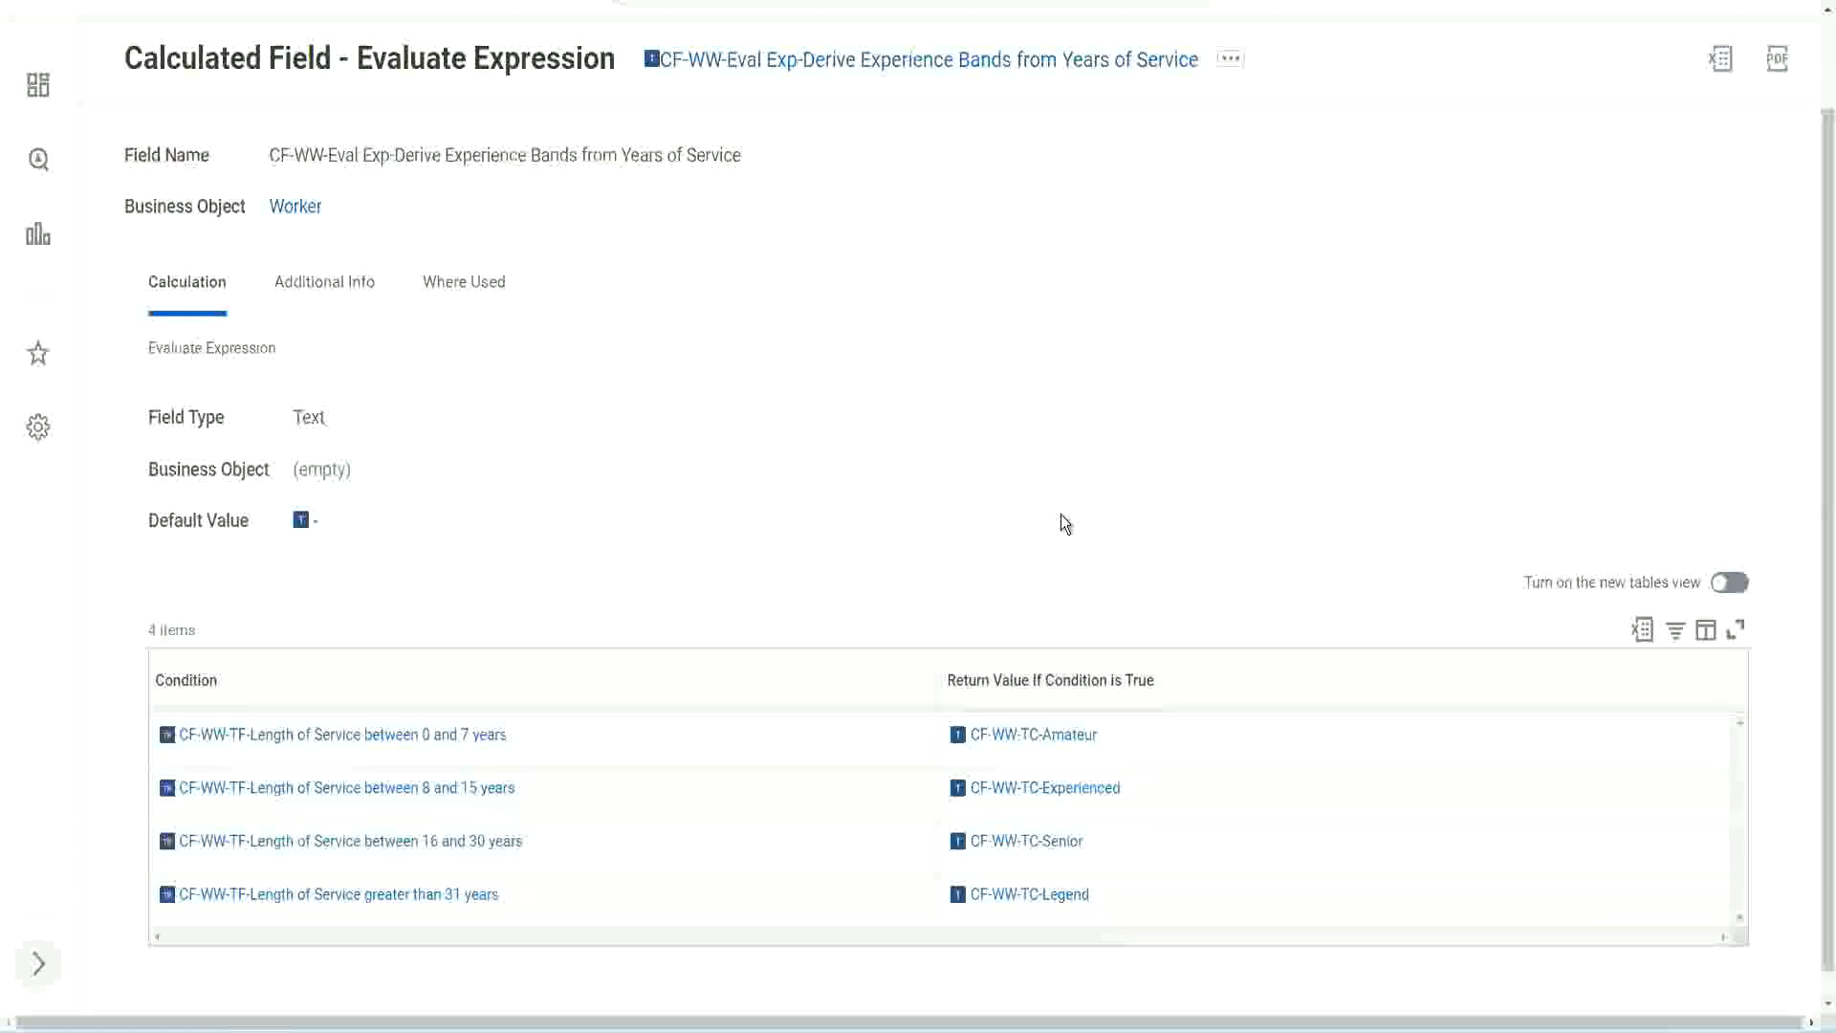
pyautogui.click(832, 675)
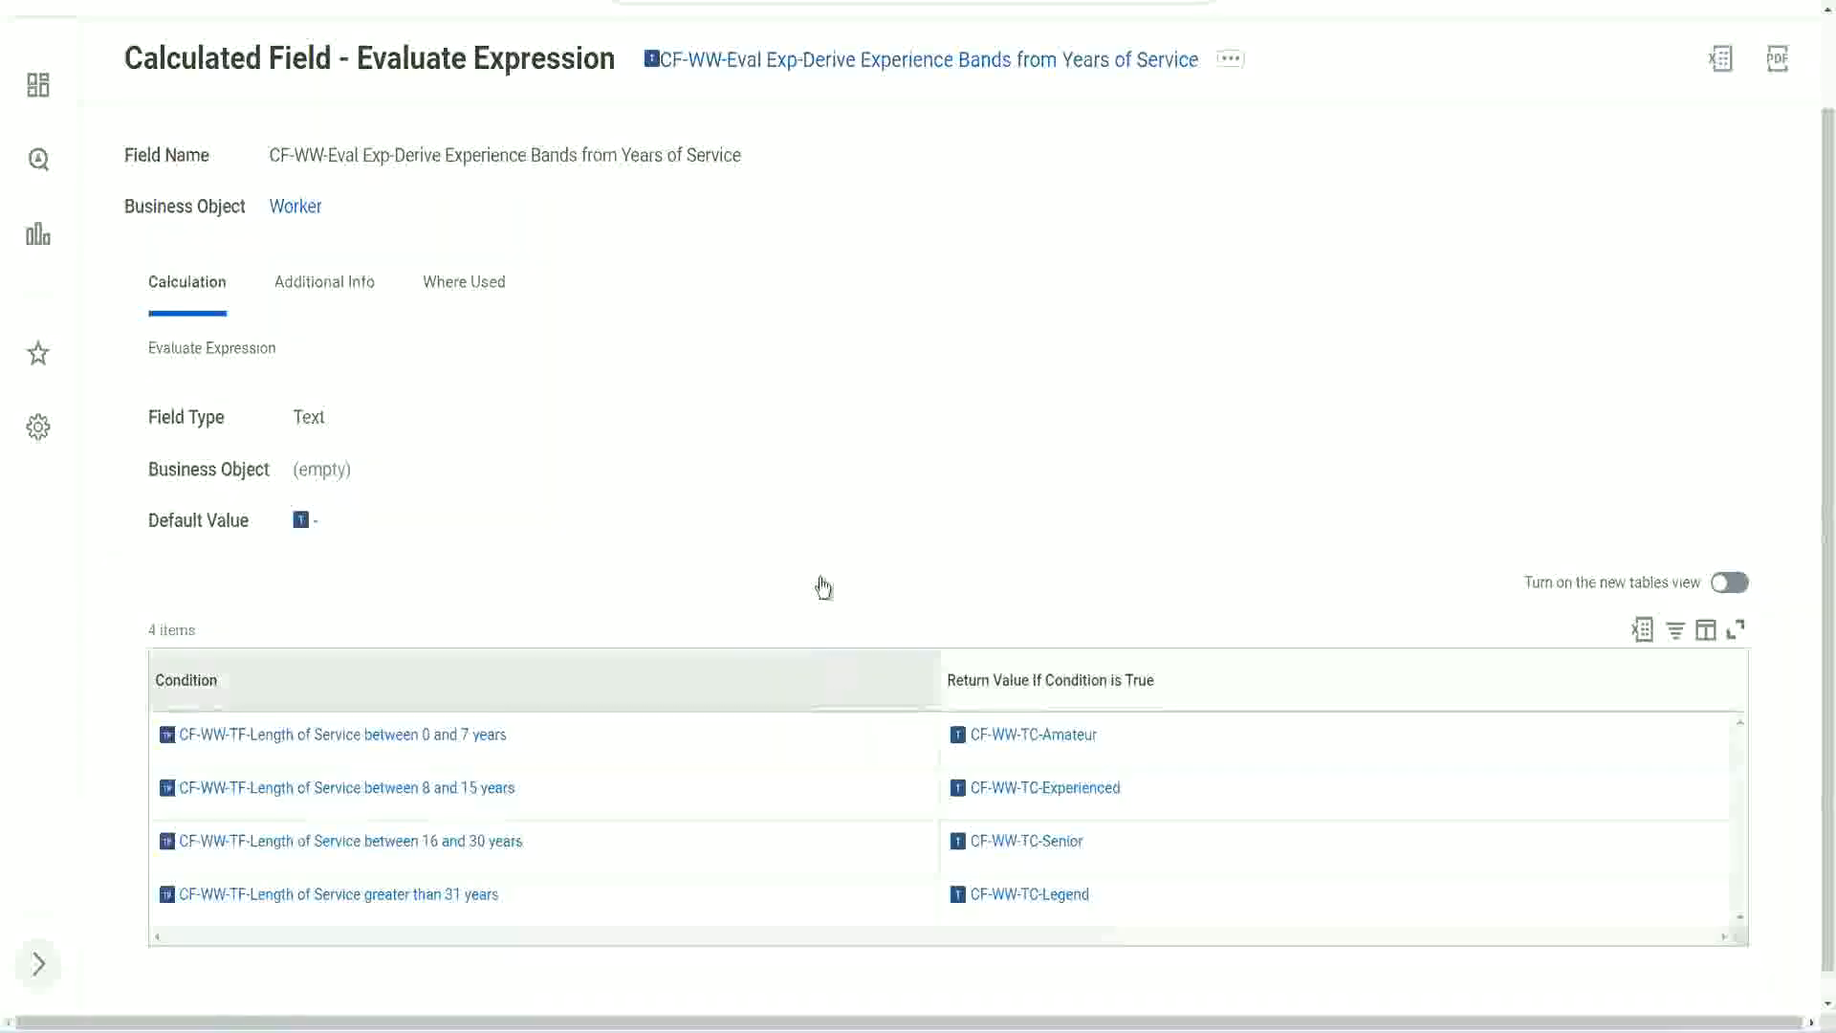
pyautogui.click(819, 440)
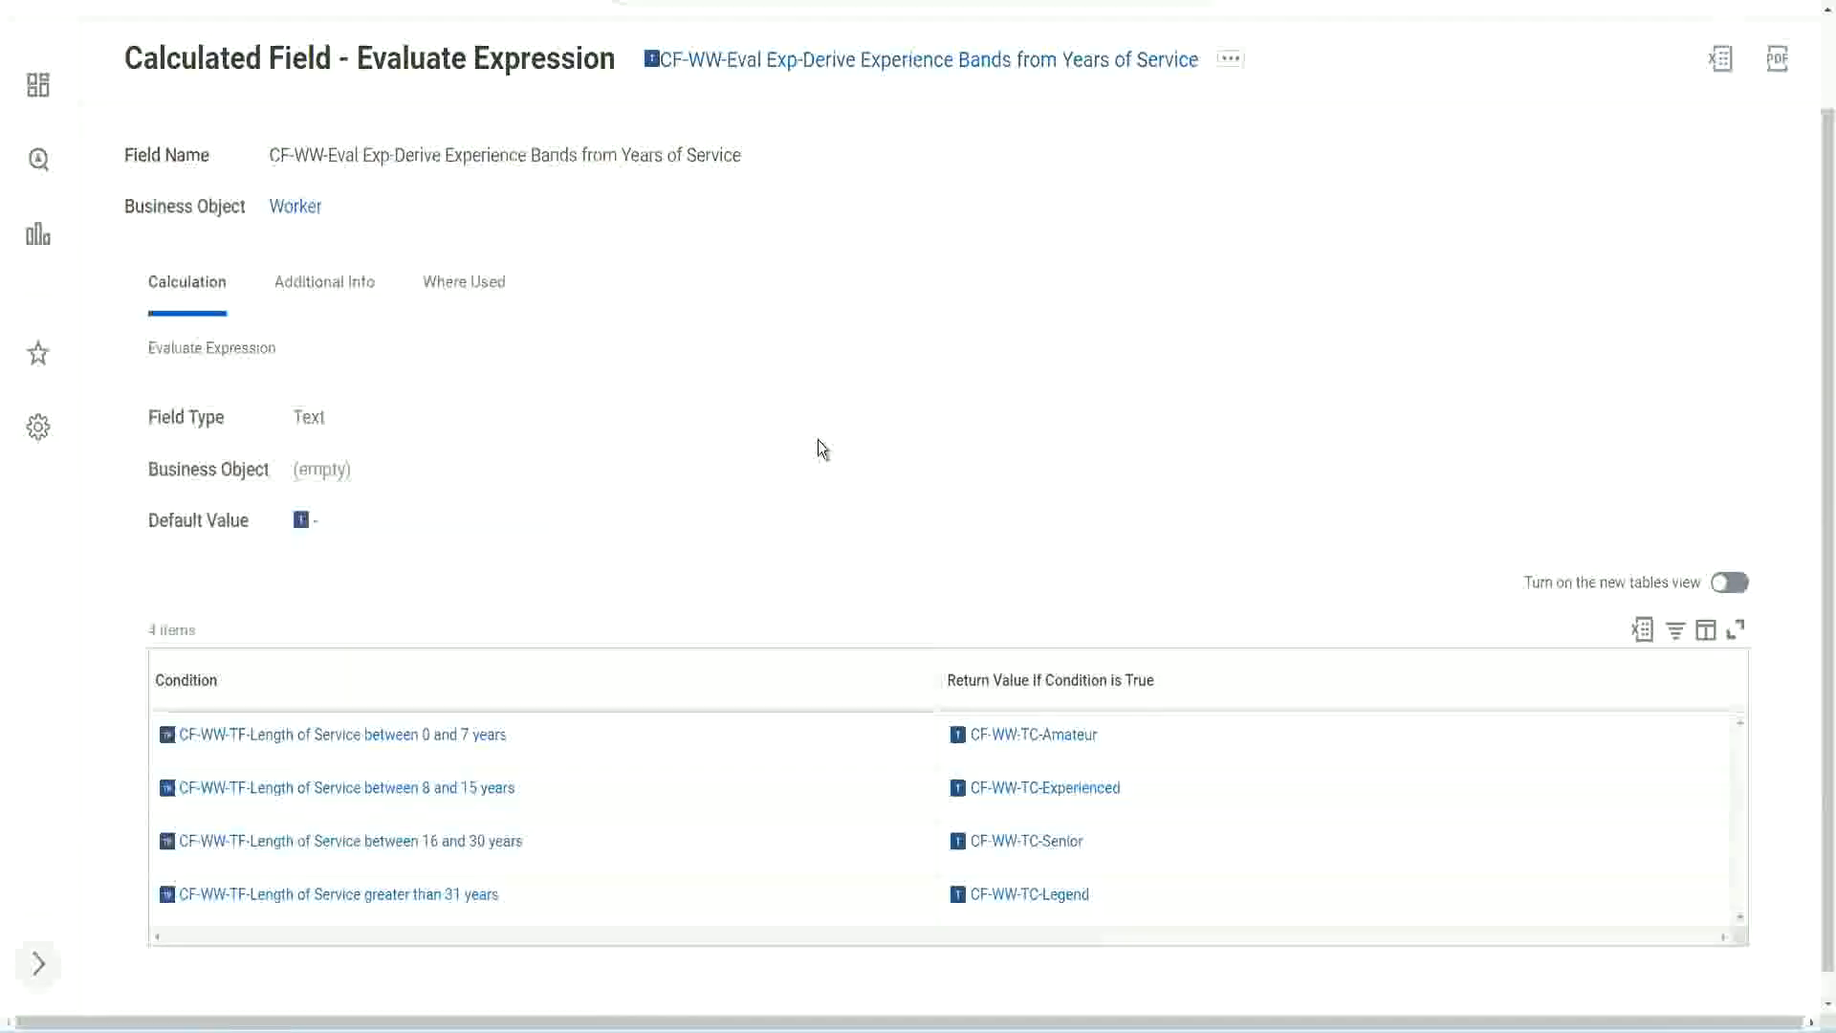
# Copy the name of the Evaluate Expression calculated field and return to the WW Employee Details report definition
pyautogui.rightClick(811, 67)
pyautogui.click(837, 182)
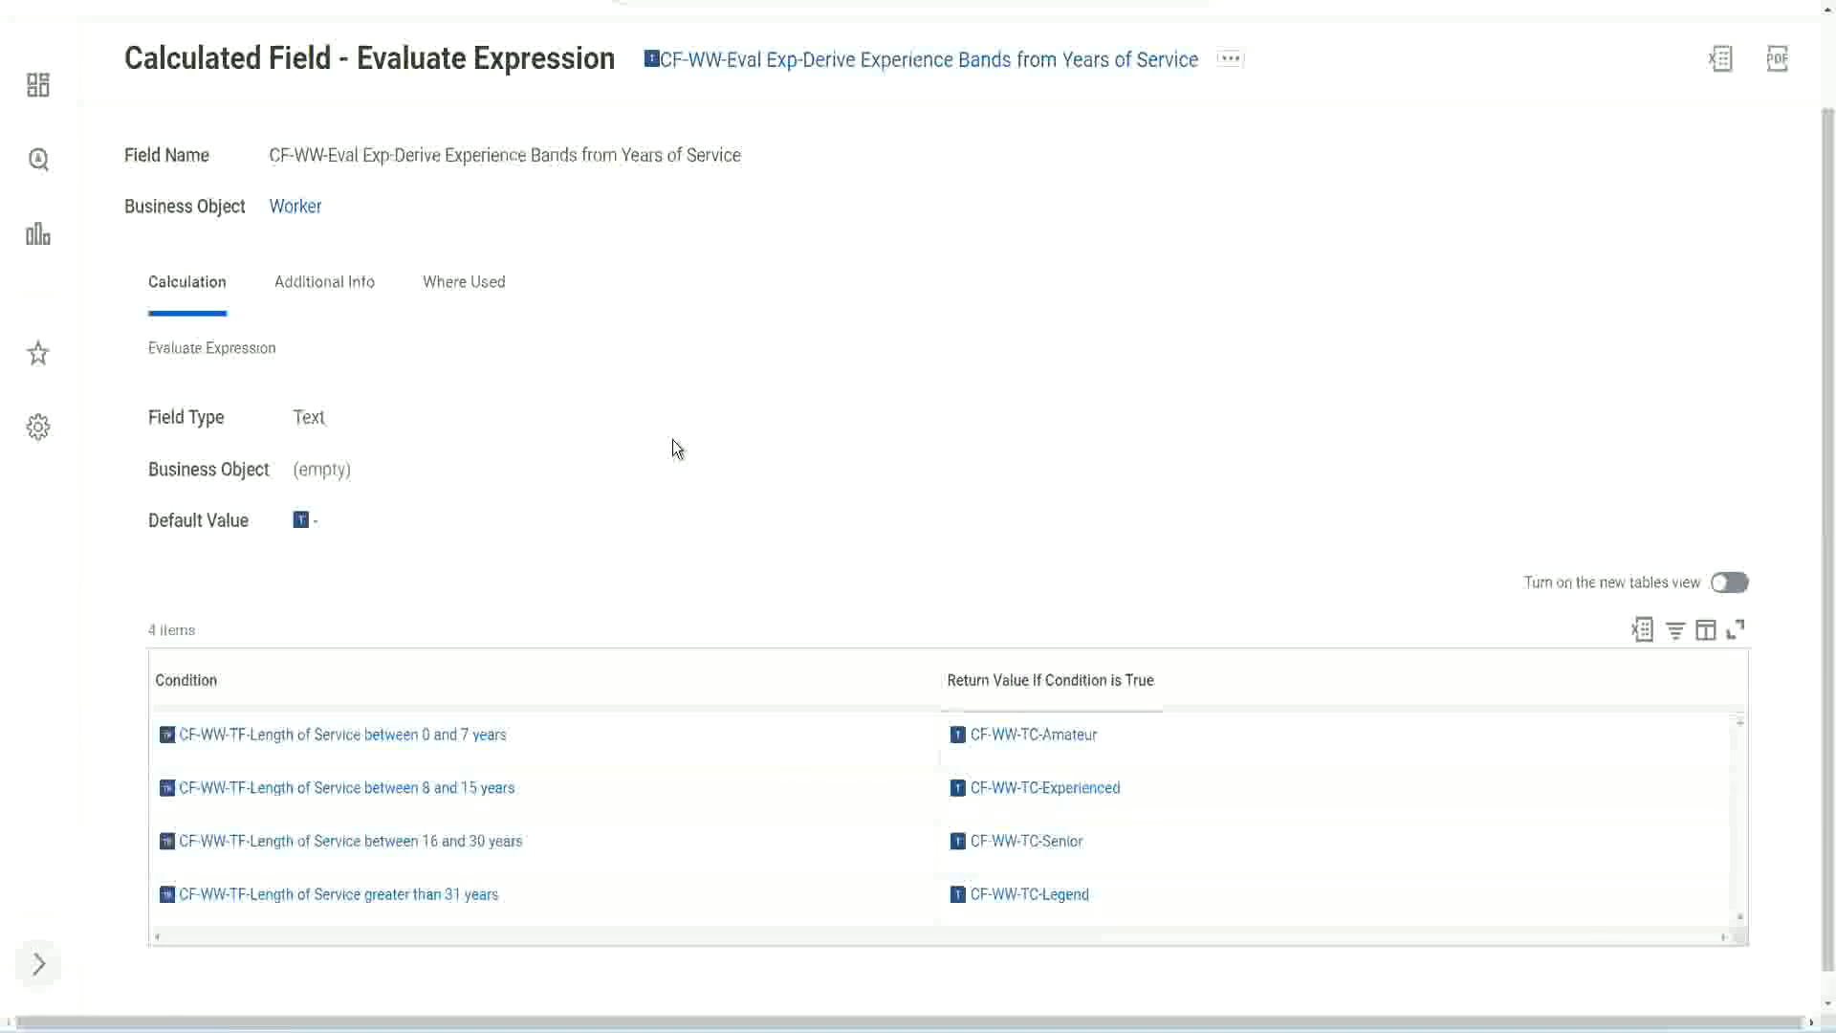
pyautogui.scroll(1, 714, 379)
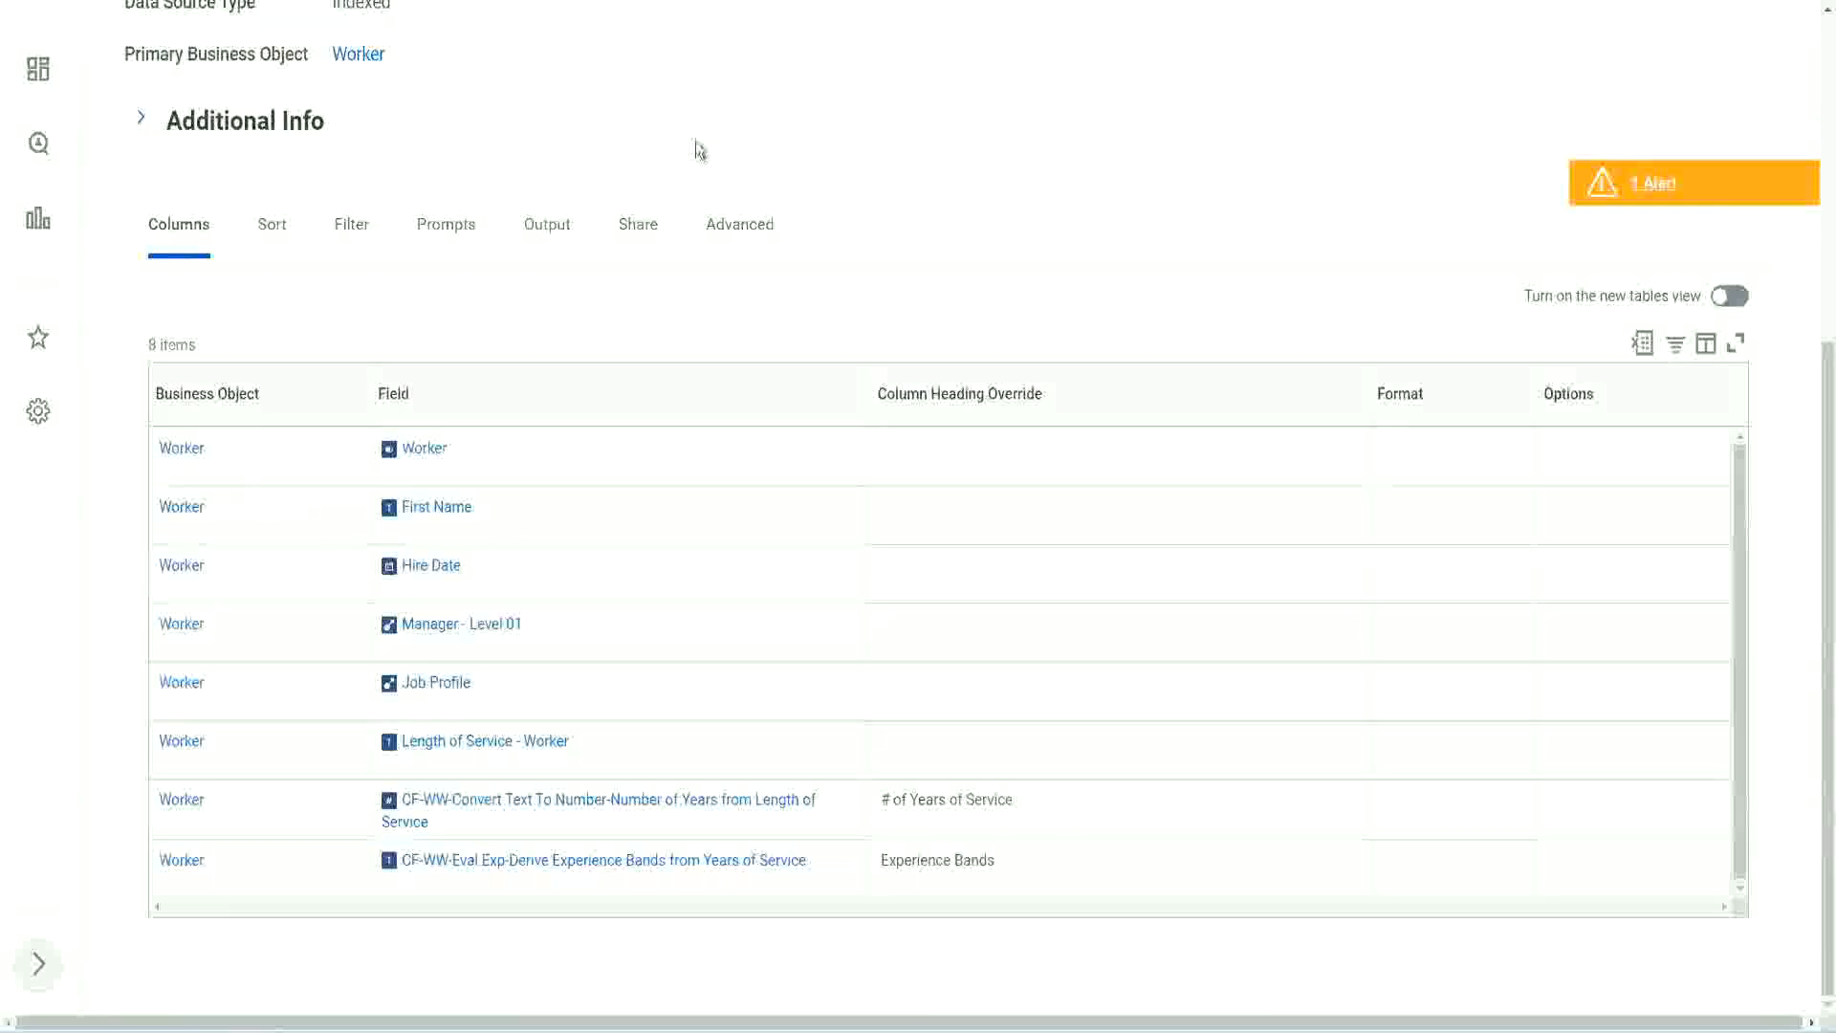
pyautogui.scroll(5, 697, 141)
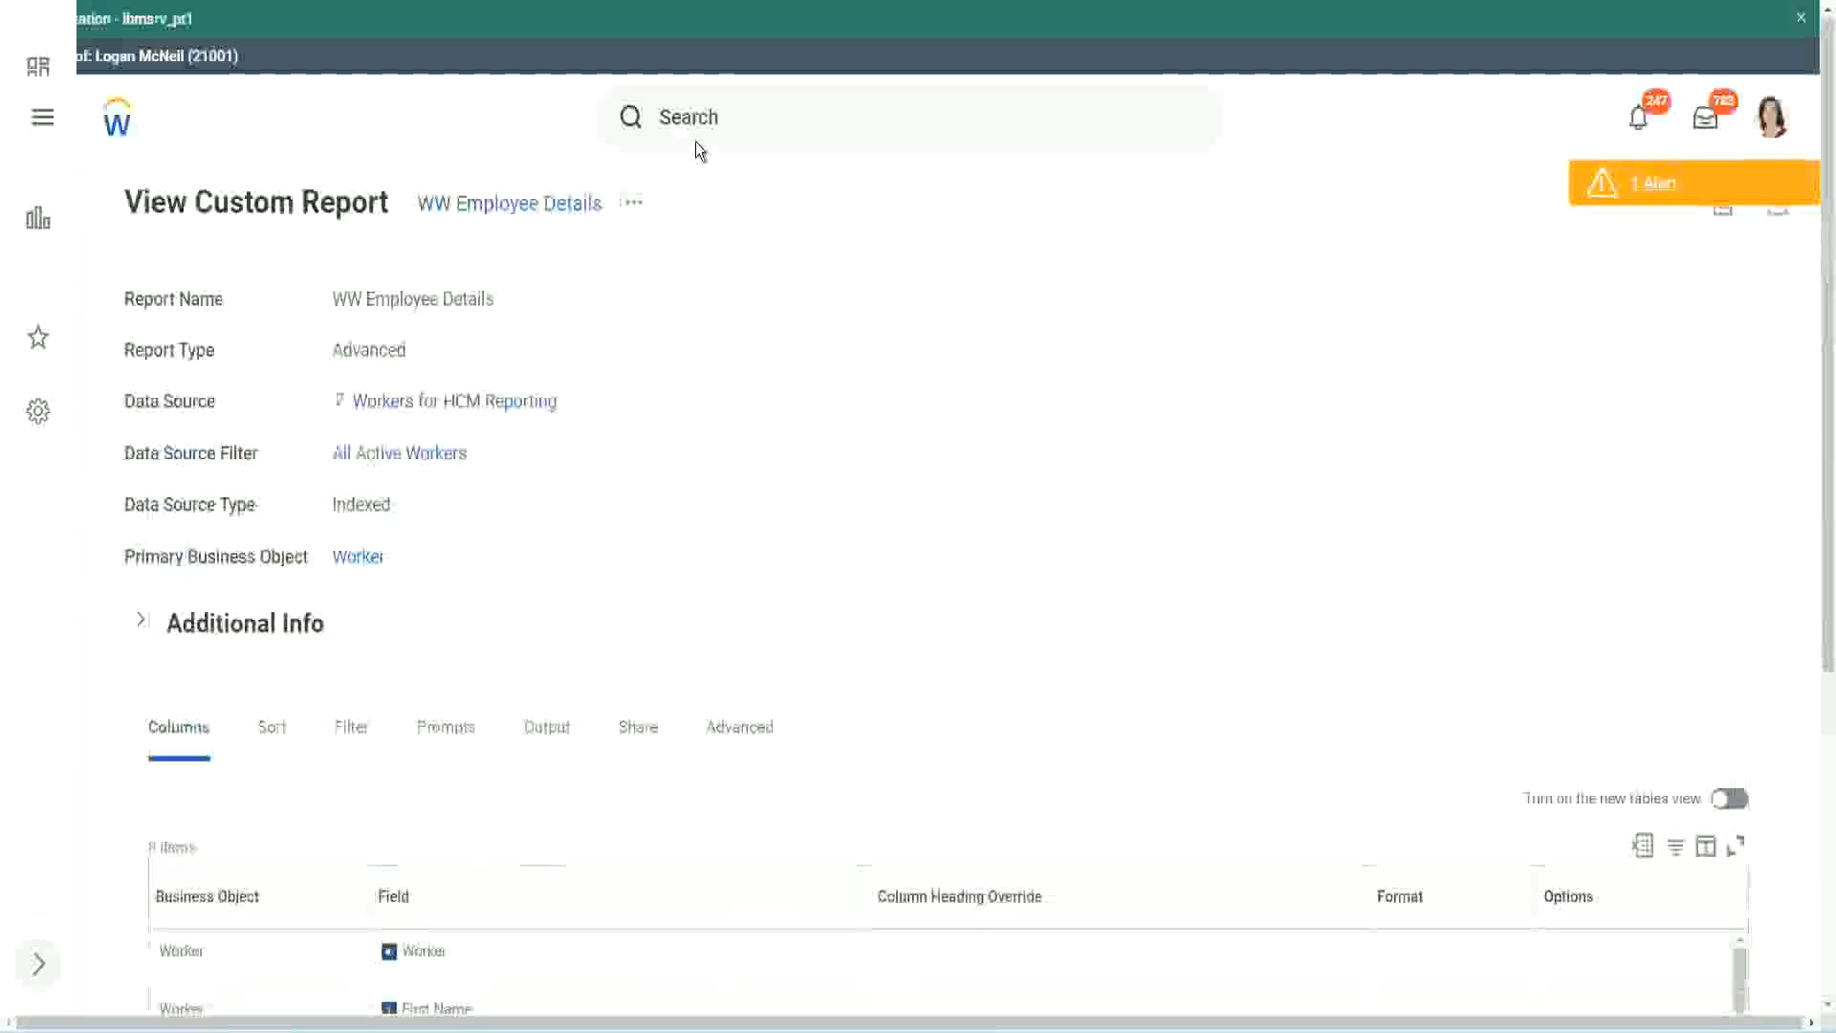
# Search for "create cal field", open the Create Calculated Field task and paste the copied name as the Field Name
pyautogui.click(746, 114)
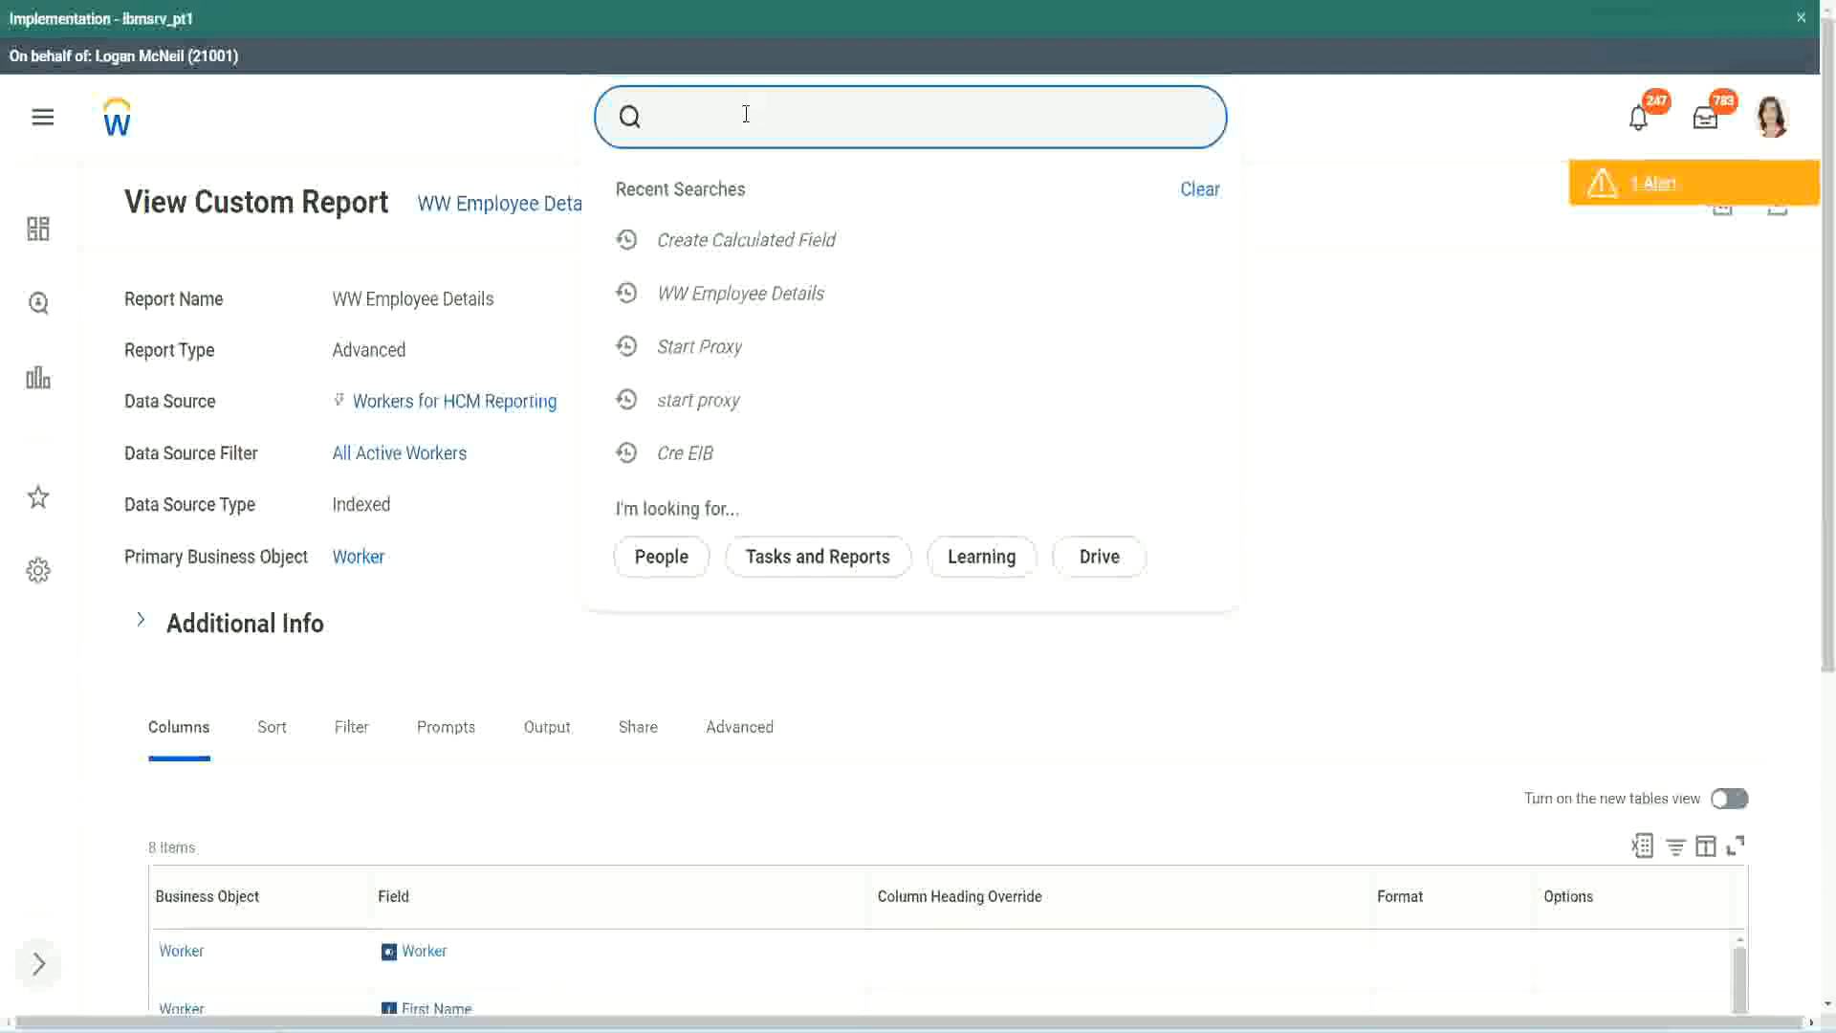
pyautogui.write('create cal field')
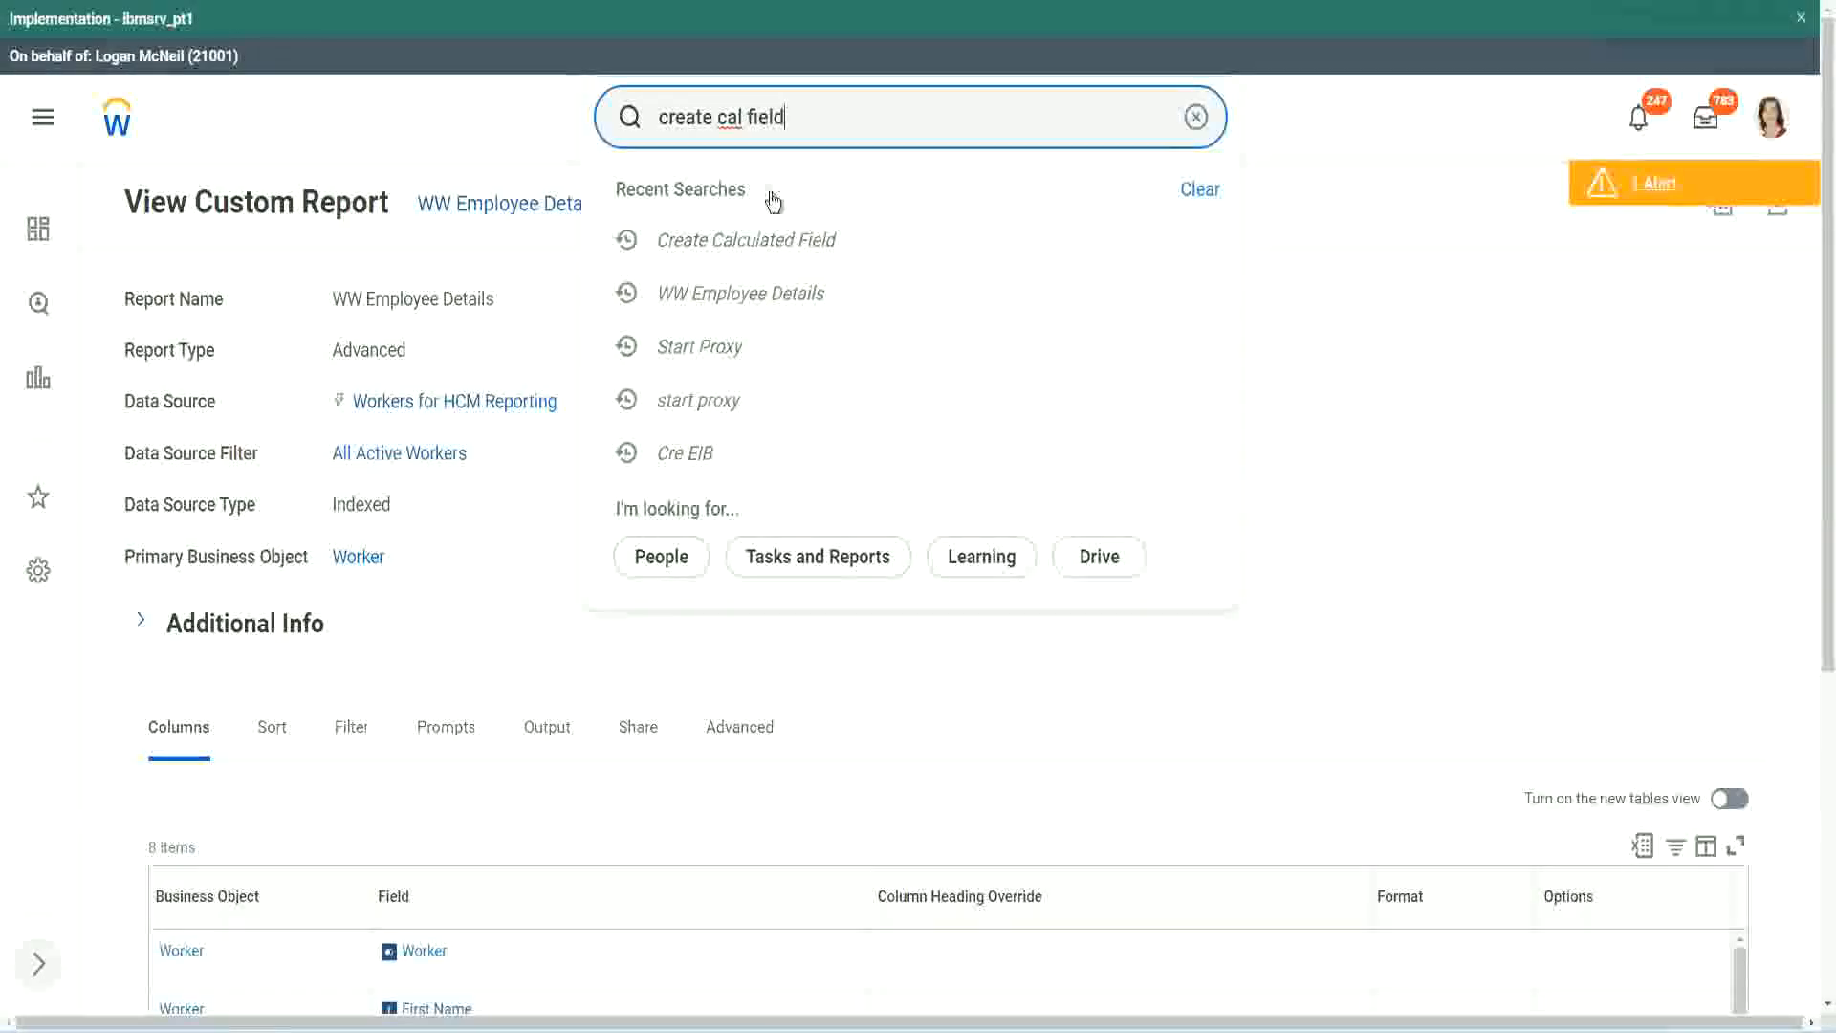
pyautogui.click(773, 201)
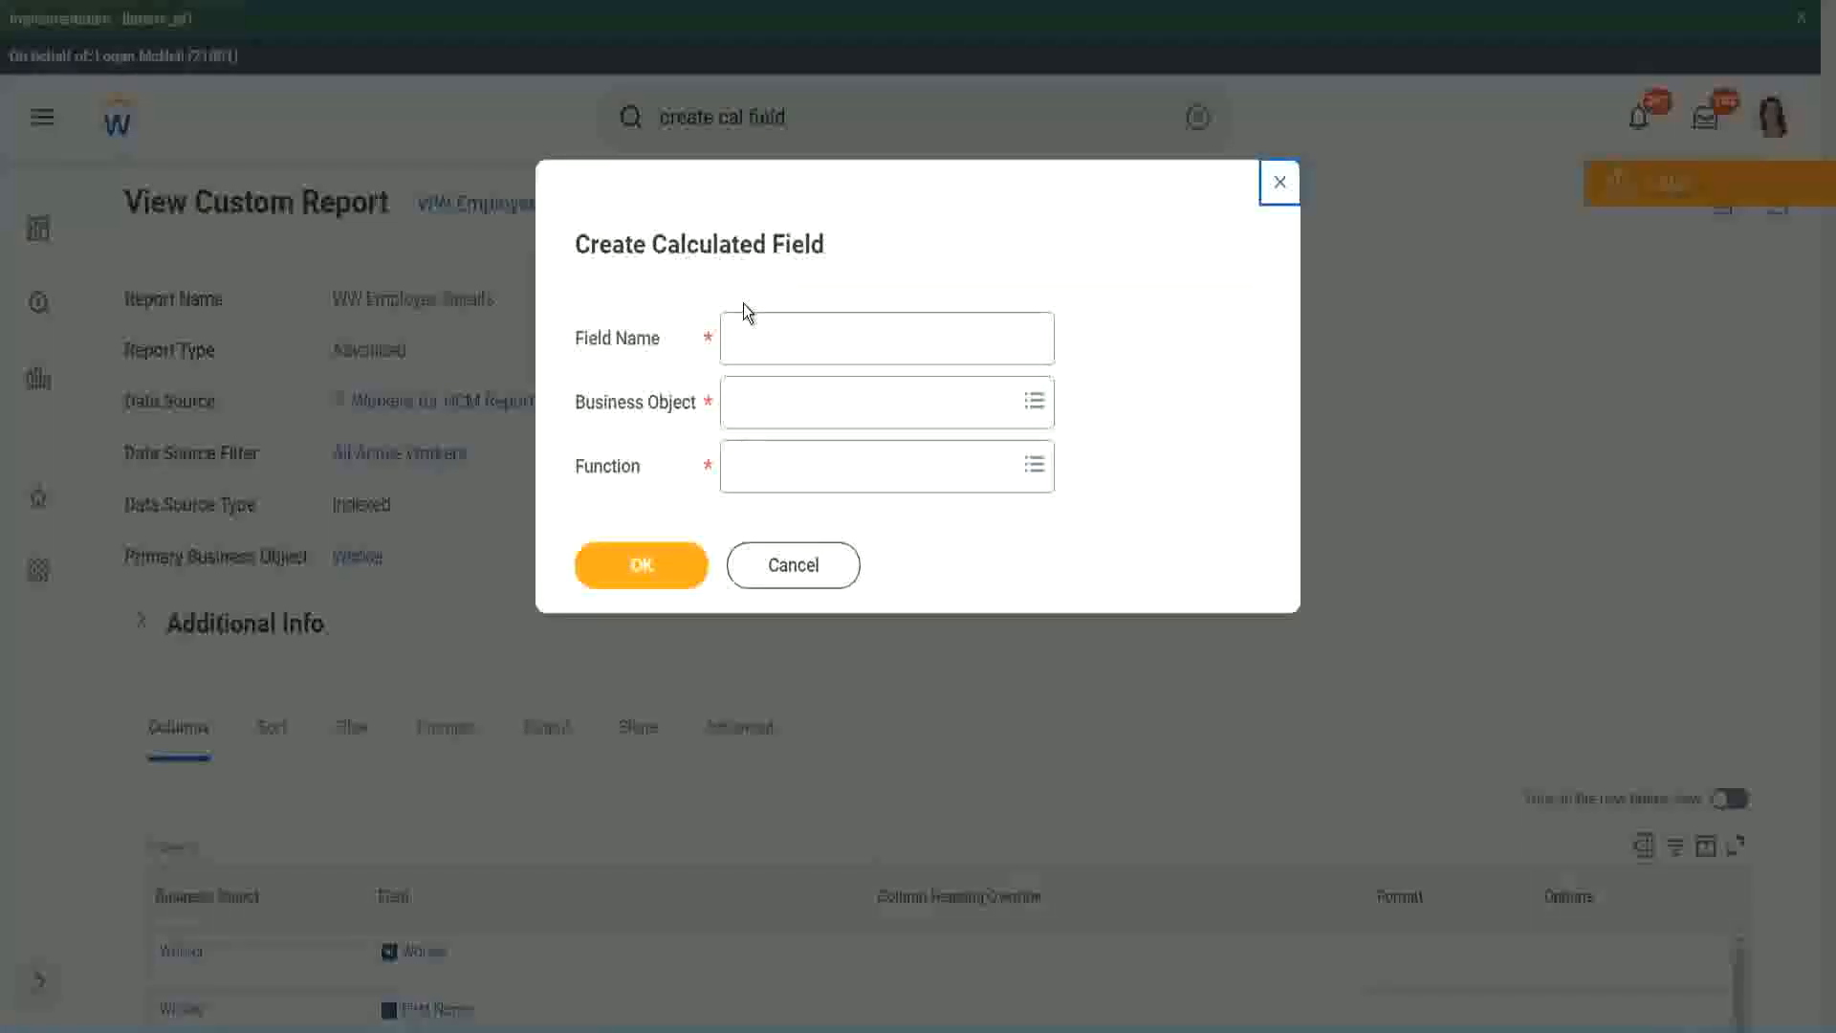
pyautogui.click(777, 341)
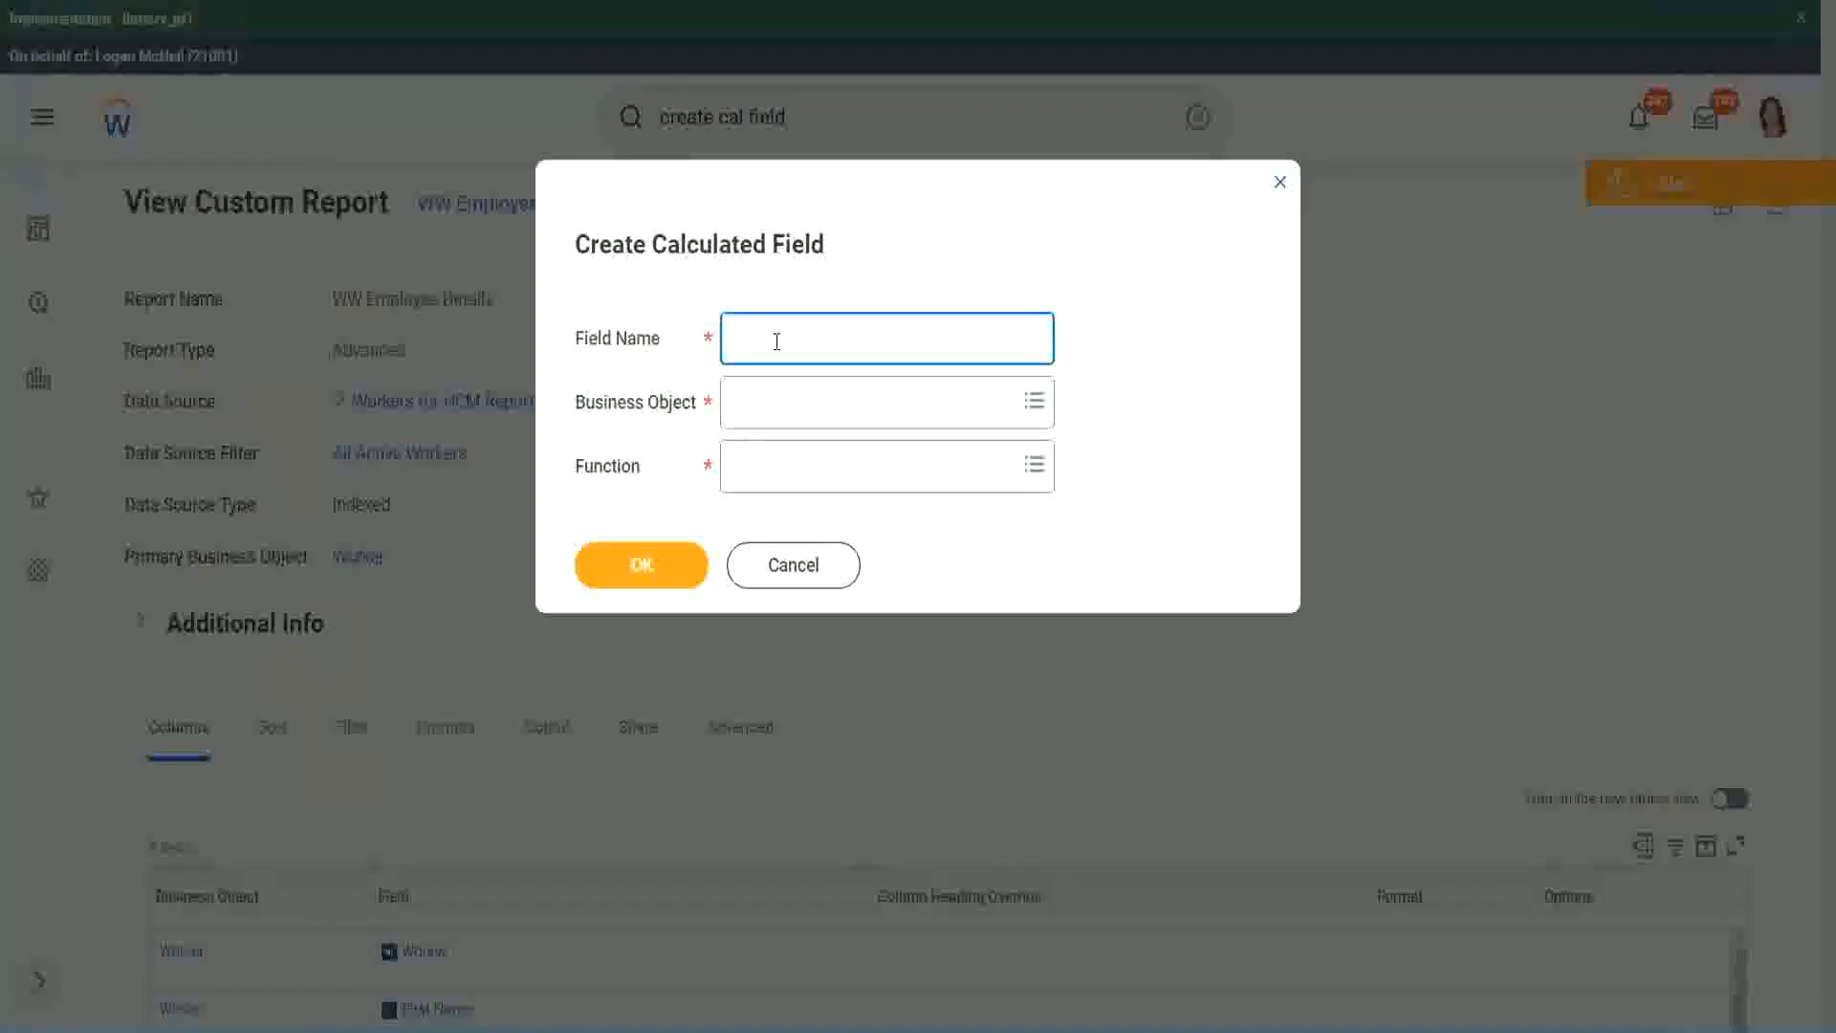
pyautogui.hotkey('ctrl', 'v')
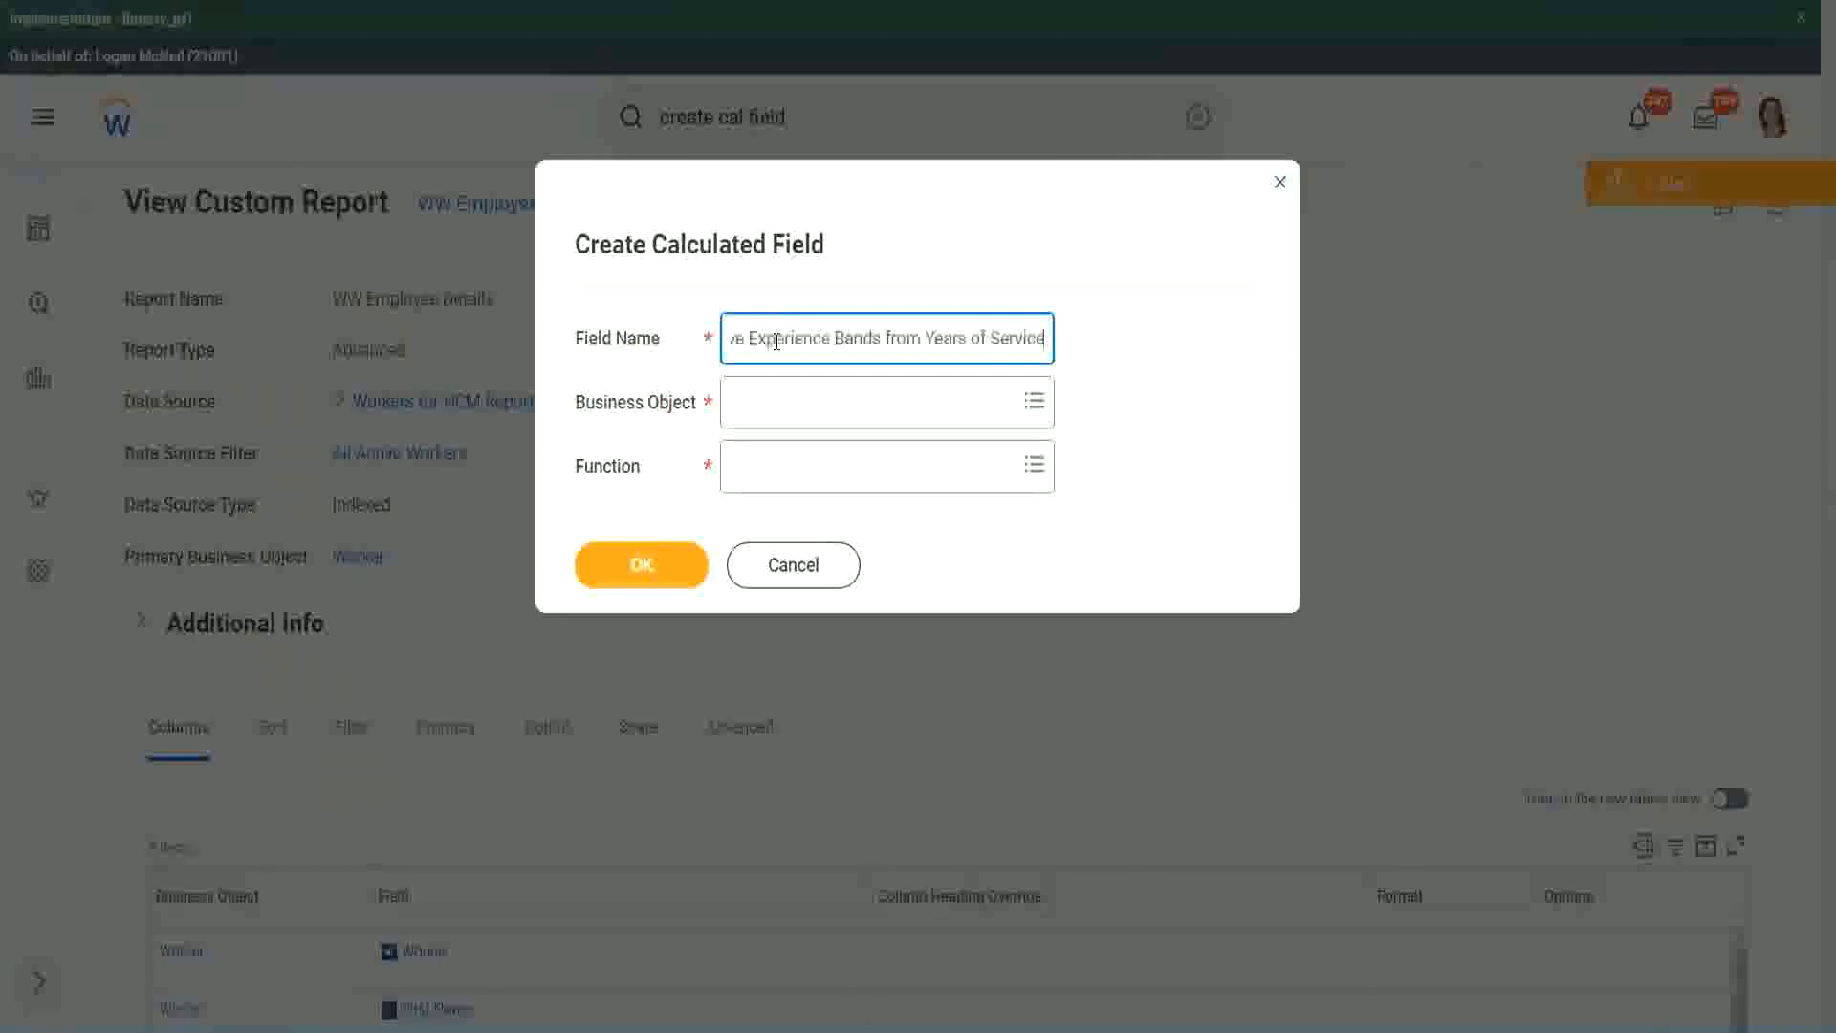
# Insert "Bands" after "Eval Exp" in the Field Name so it begins CF-WW-Eval Exp Bands-Derive Experience
pyautogui.moveTo(836, 339); pyautogui.dragTo(673, 314)
pyautogui.click(830, 339)
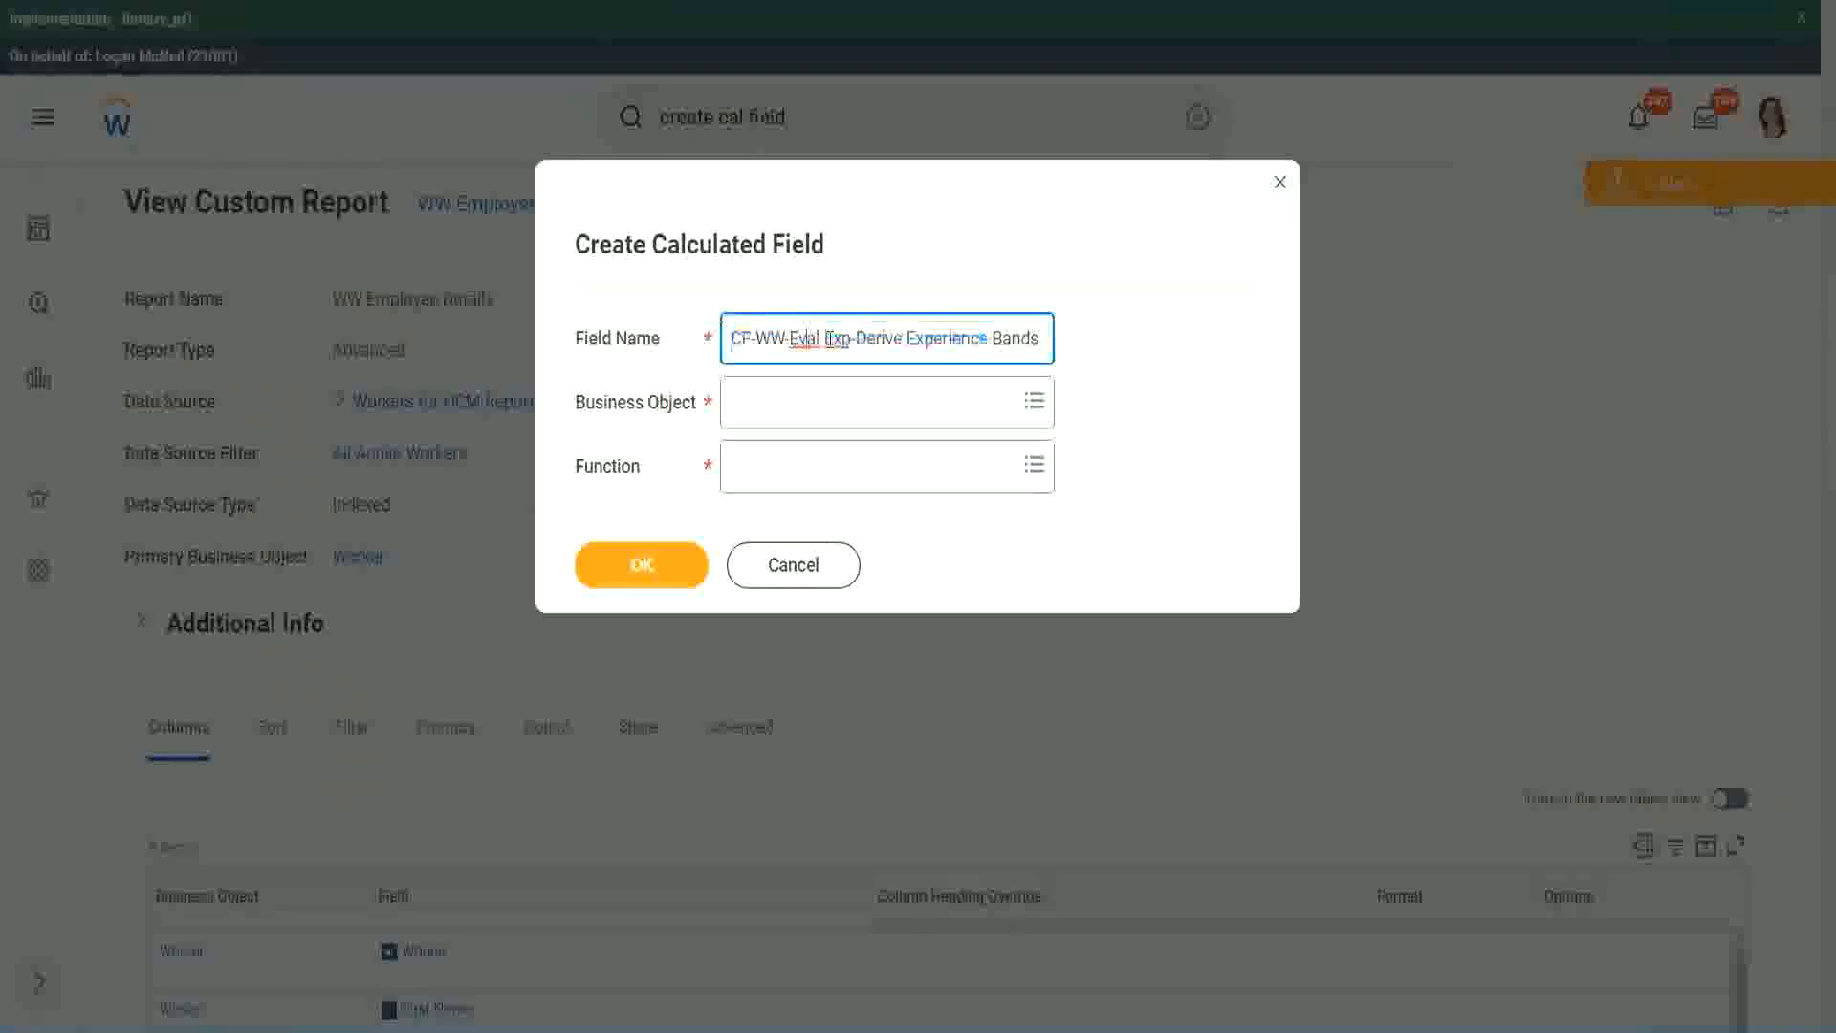
pyautogui.moveTo(826, 340); pyautogui.dragTo(850, 339)
pyautogui.click(854, 393)
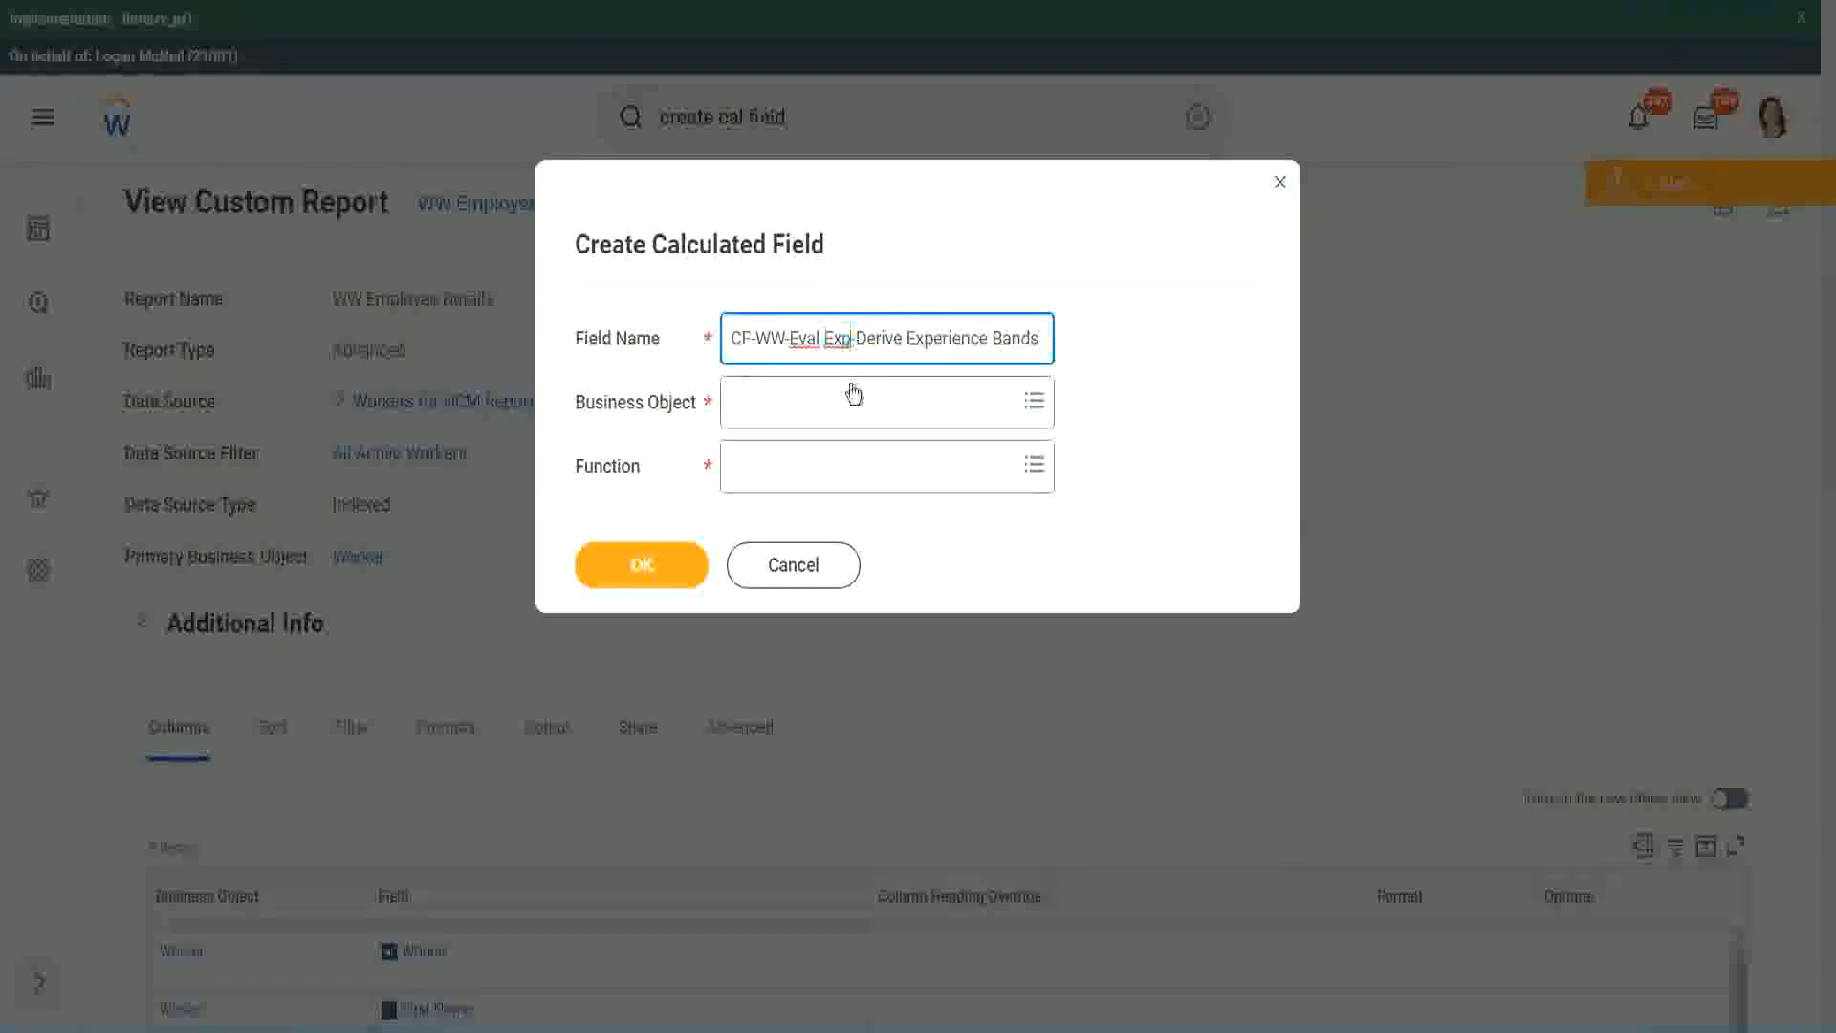
pyautogui.write('bands')
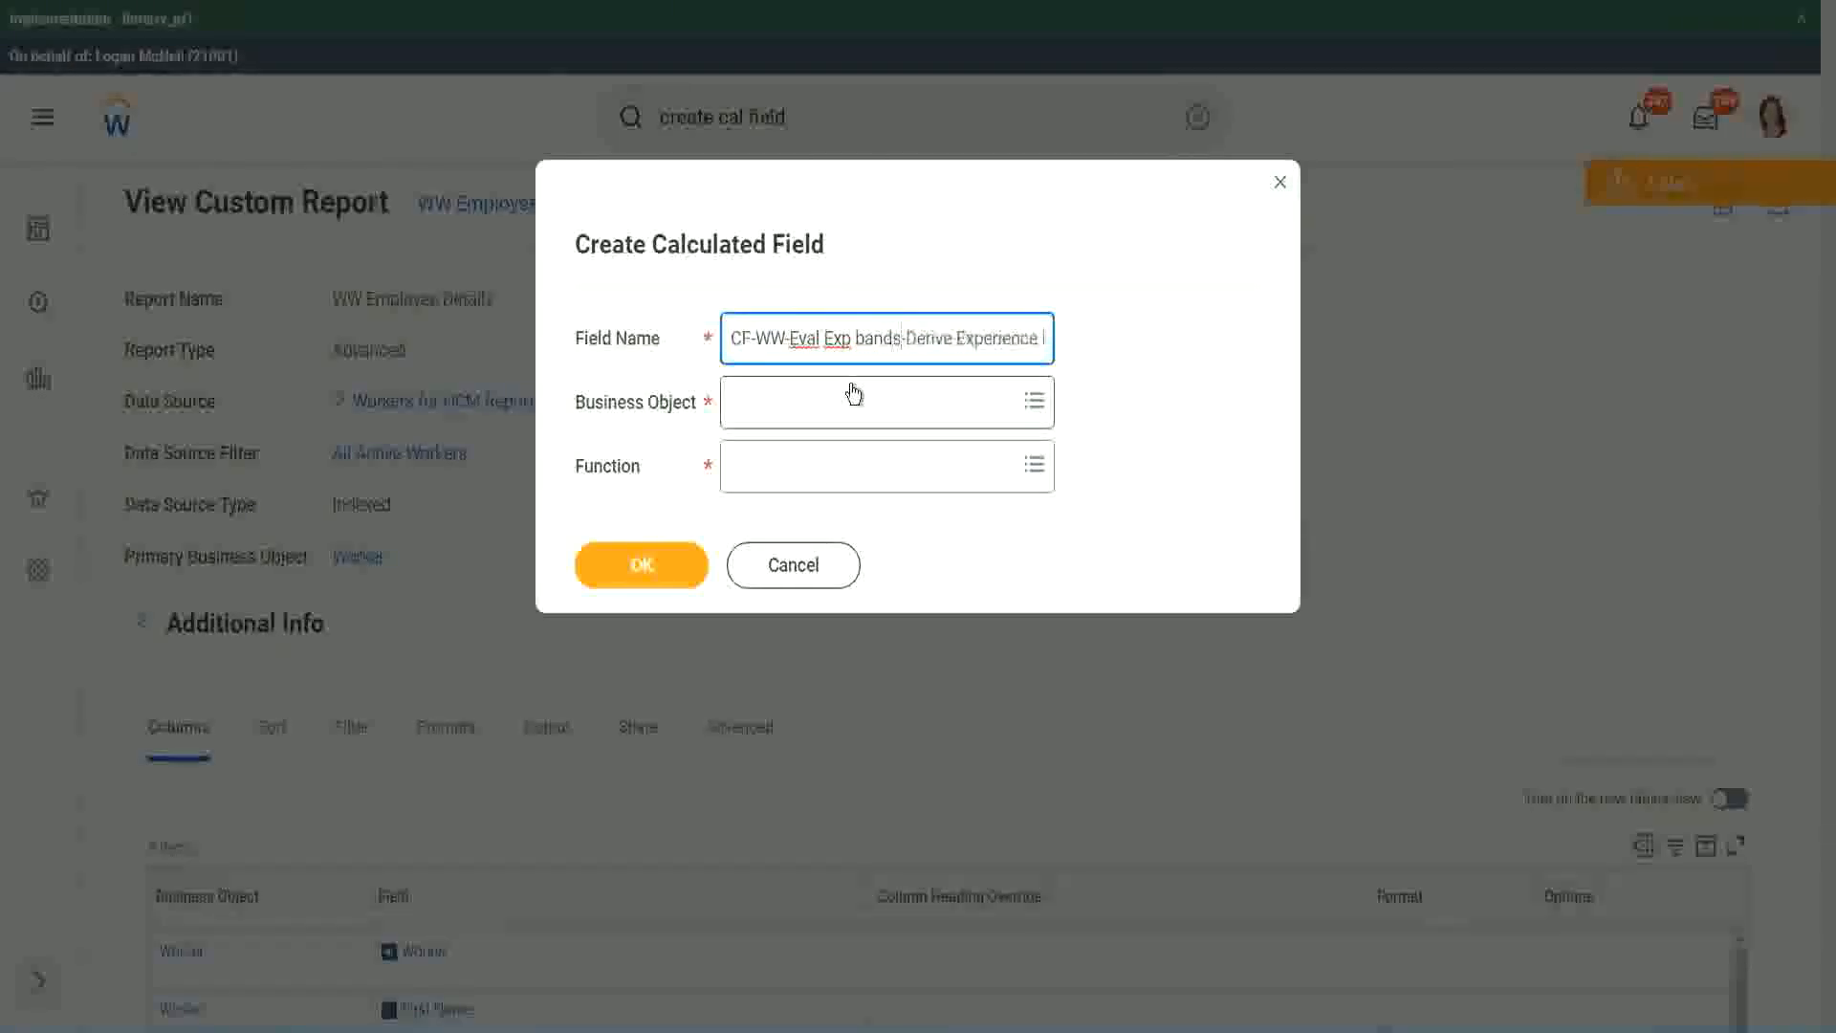
pyautogui.press('Left')
pyautogui.press('Left')
pyautogui.press('Left')
pyautogui.press('Left')
pyautogui.hotkey('shift', 'Left')
pyautogui.write('B')
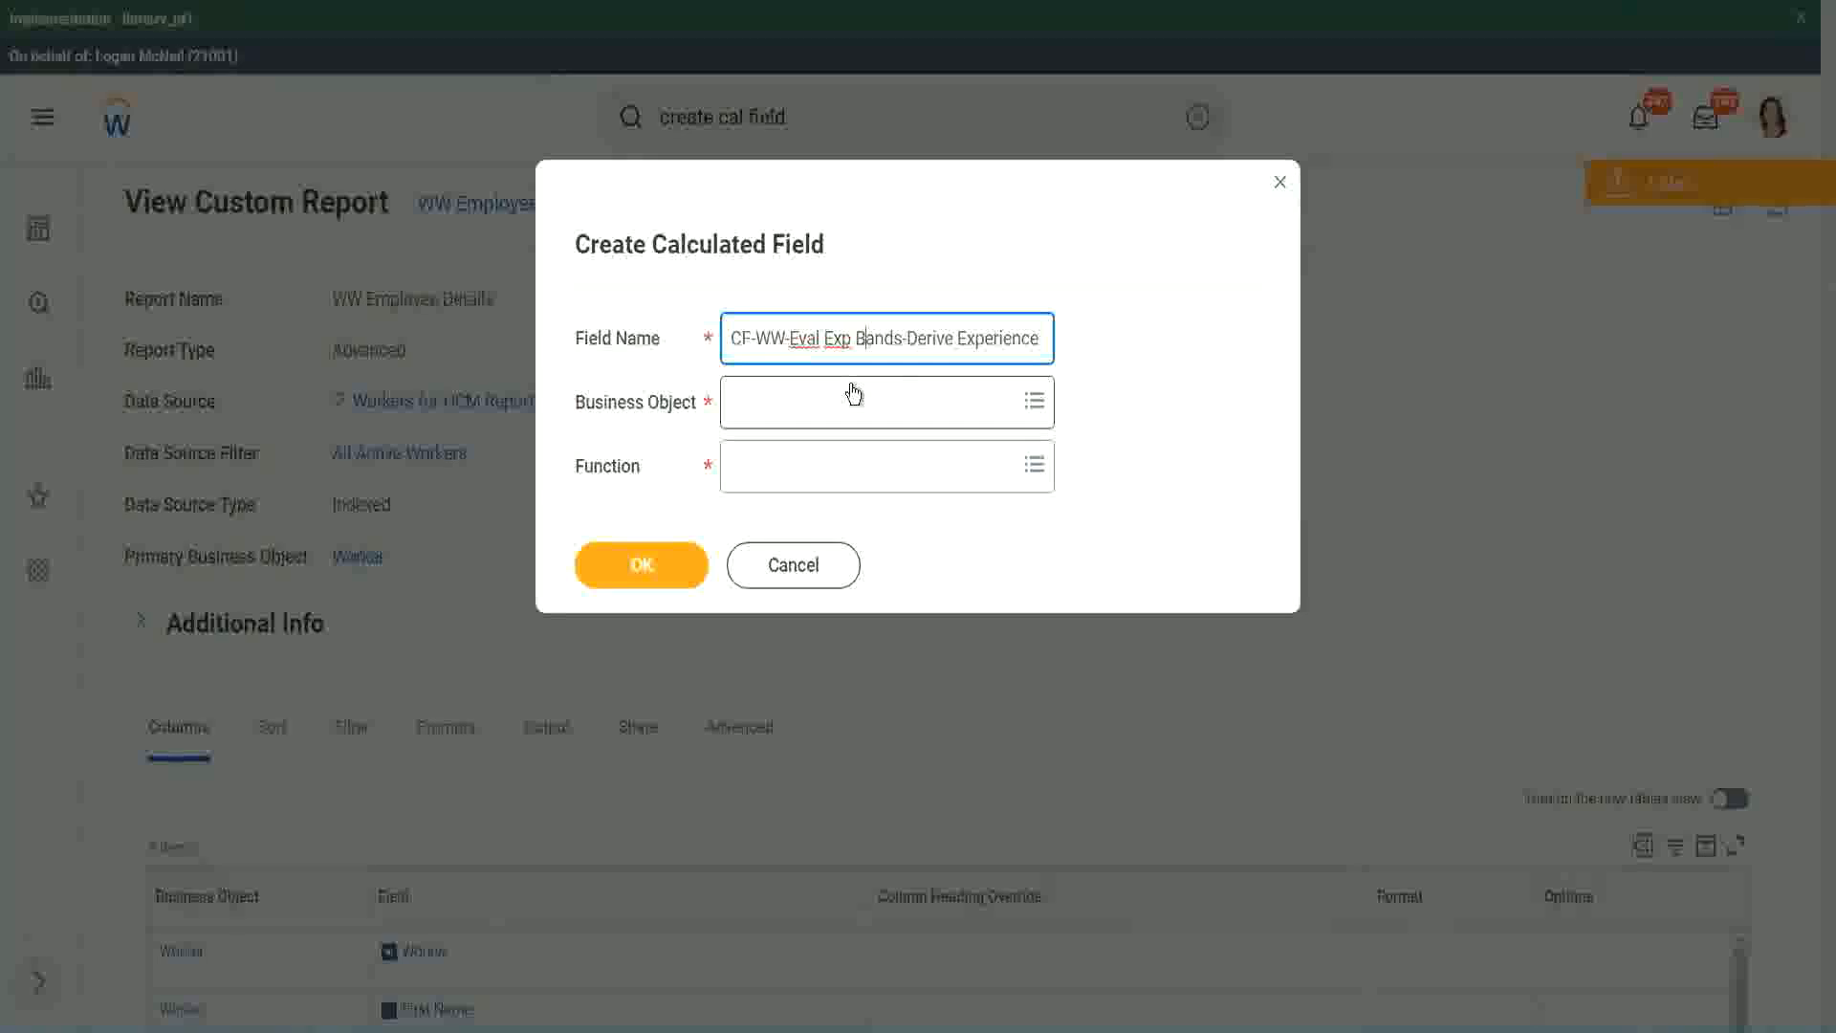
pyautogui.press('Right')
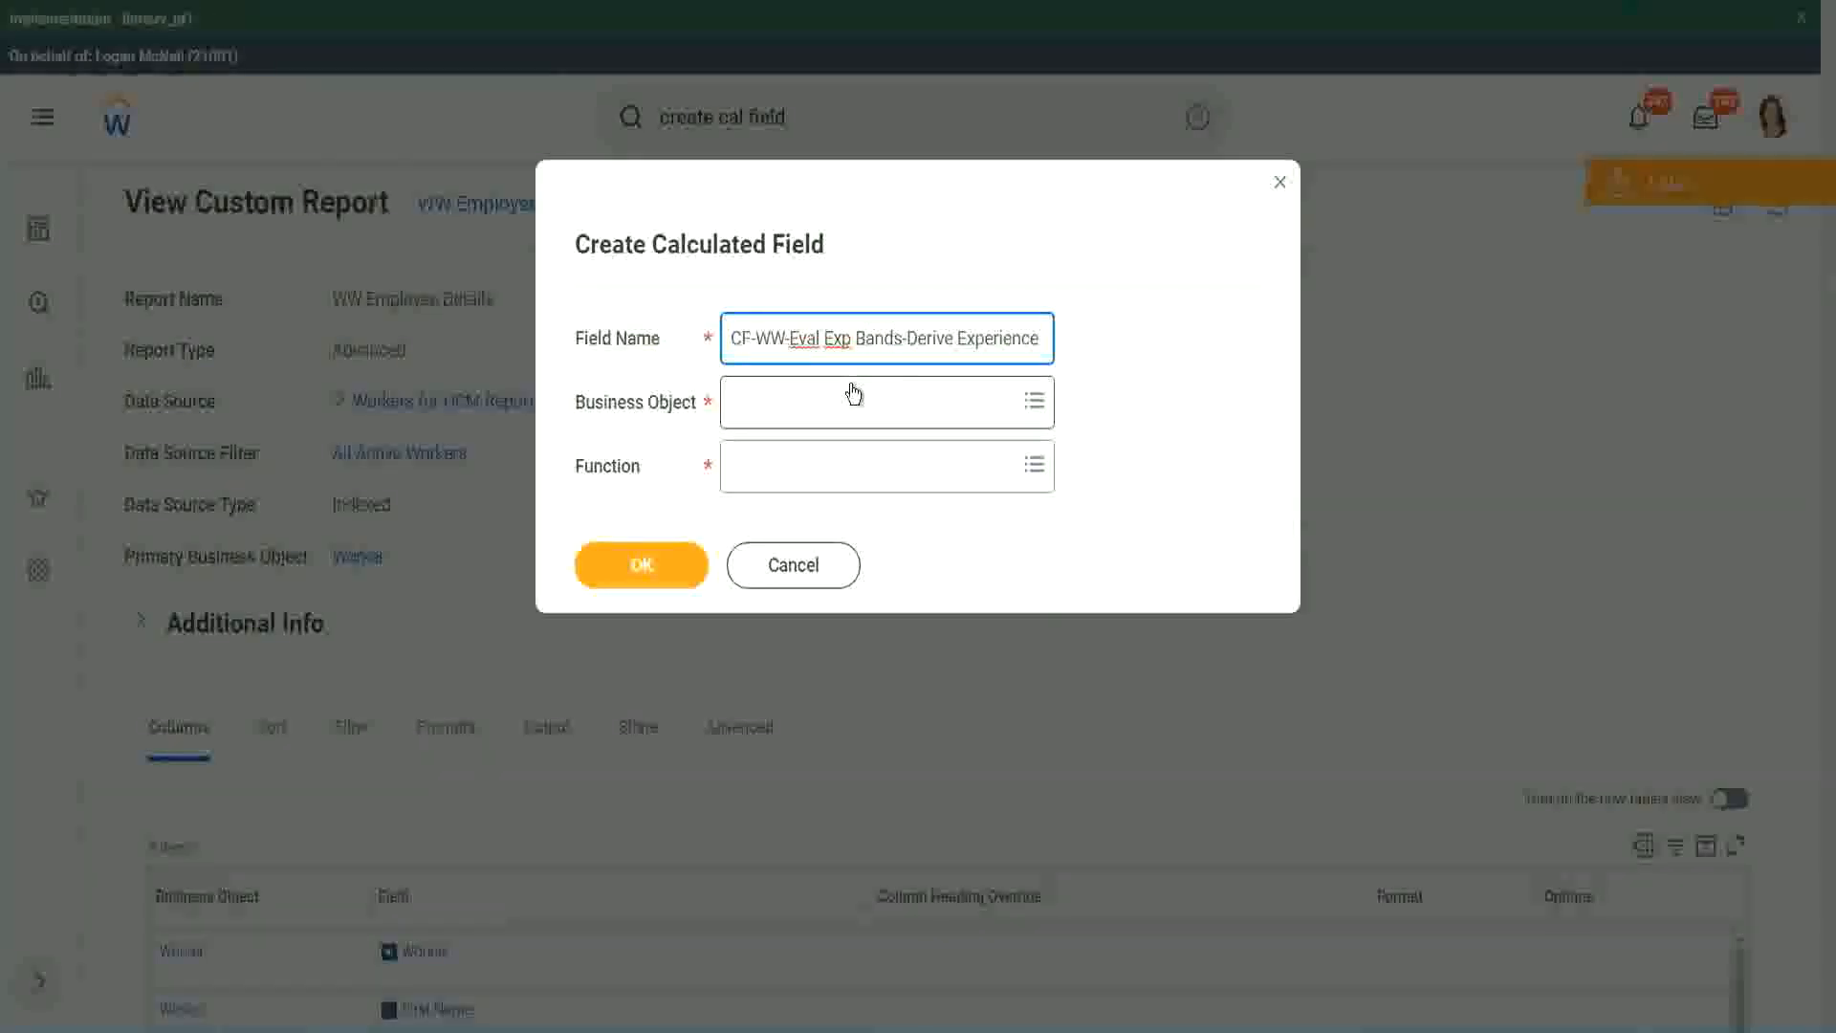
# Replace "Derive" with "Determine" in the Field Name so it ends "Determine Experience Bands from Years of Service"
pyautogui.press('Right')
pyautogui.press('Right')
pyautogui.press('Right')
pyautogui.press('Right')
pyautogui.press('Right')
pyautogui.press('Right')
pyautogui.press('Right')
pyautogui.press('Right')
pyautogui.press('Right')
pyautogui.press('Right')
pyautogui.press('Right')
pyautogui.press('Right')
pyautogui.press('Right')
pyautogui.press('Right')
pyautogui.press('Right')
pyautogui.press('Right')
pyautogui.press('Right')
pyautogui.press('Right')
pyautogui.press('Right')
pyautogui.press('Right')
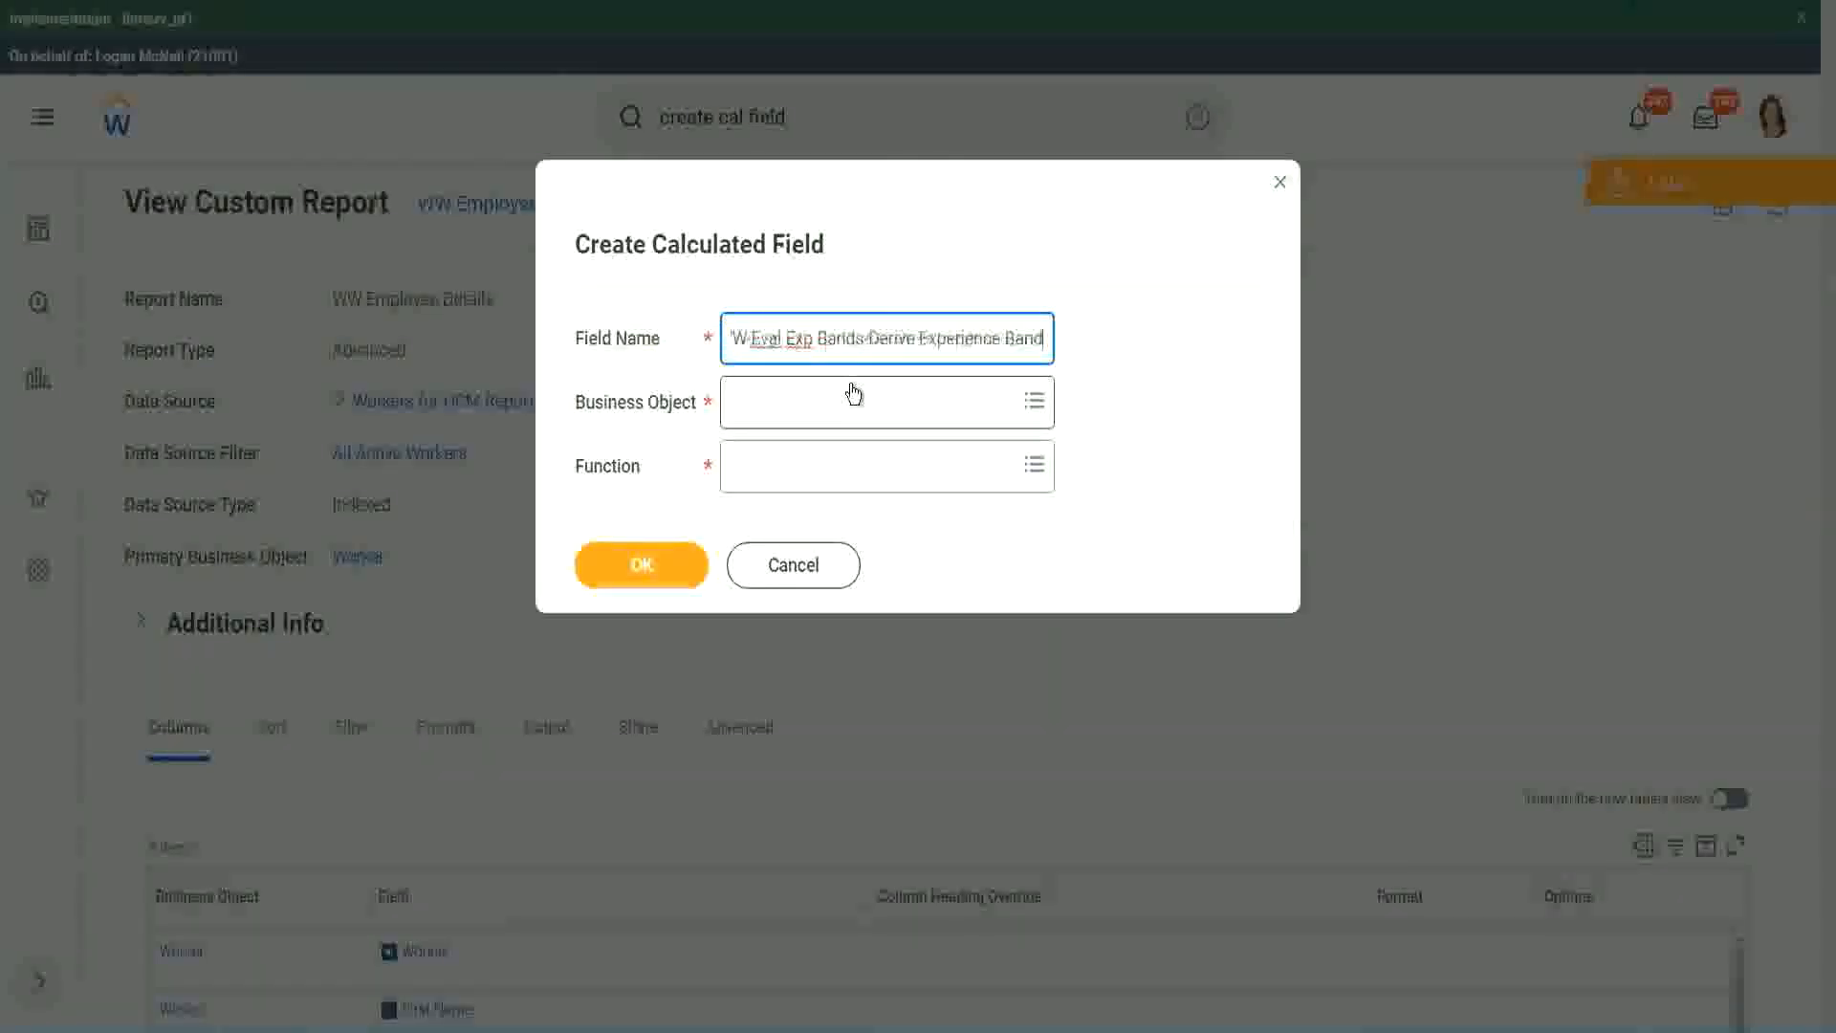
pyautogui.press('Right')
pyautogui.press('Right')
pyautogui.press('Right')
pyautogui.press('Right')
pyautogui.press('Right')
pyautogui.press('Right')
pyautogui.press('Right')
pyautogui.press('Right')
pyautogui.press('Right')
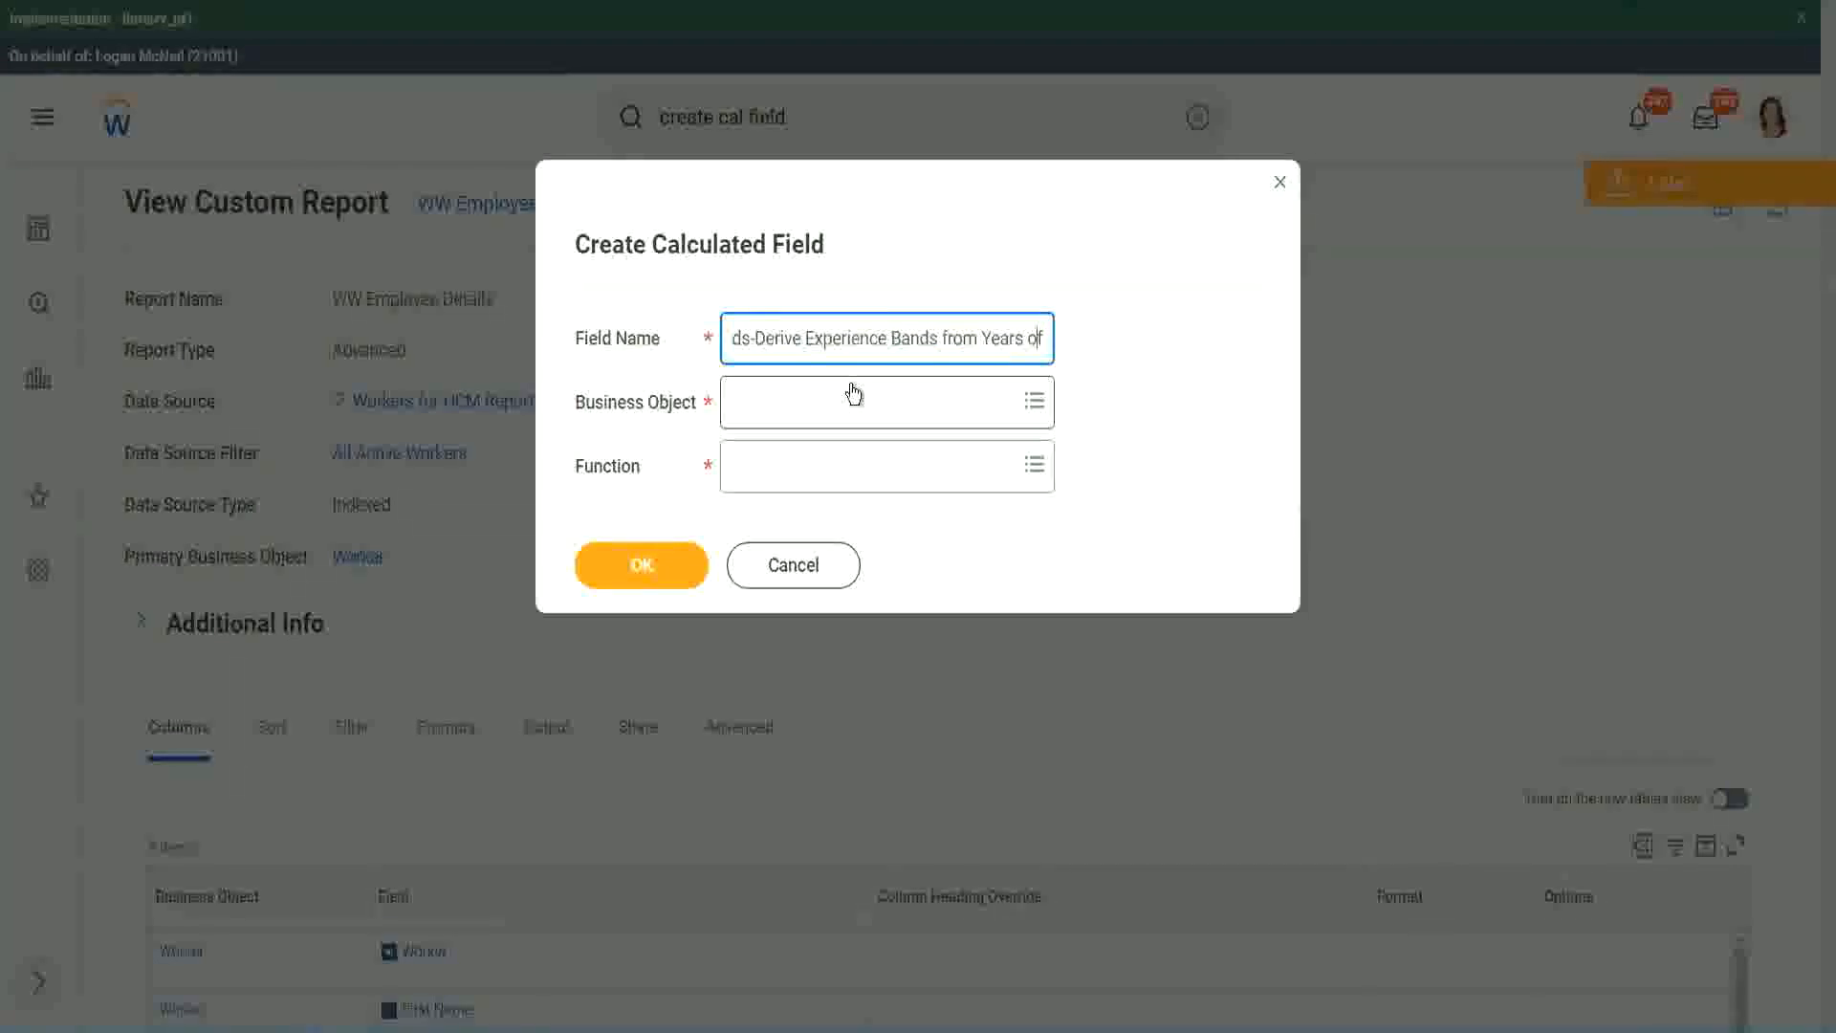
pyautogui.press('Left')
pyautogui.press('Left')
pyautogui.press('Left')
pyautogui.press('Left')
pyautogui.press('Left')
pyautogui.press('Left')
pyautogui.press('Left')
pyautogui.press('Left')
pyautogui.press('Left')
pyautogui.press('Left')
pyautogui.press('Left')
pyautogui.press('Left')
pyautogui.press('Left')
pyautogui.press('Left')
pyautogui.press('Left')
pyautogui.press('Left')
pyautogui.press('Left')
pyautogui.press('Left')
pyautogui.press('Left')
pyautogui.press('Left')
pyautogui.hotkey('shift', 'Left')
pyautogui.hotkey('shift', 'Left')
pyautogui.hotkey('shift', 'Left')
pyautogui.hotkey('shift', 'Left')
pyautogui.hotkey('shift', 'Left')
pyautogui.hotkey('shift', 'Left')
pyautogui.write('Determine')
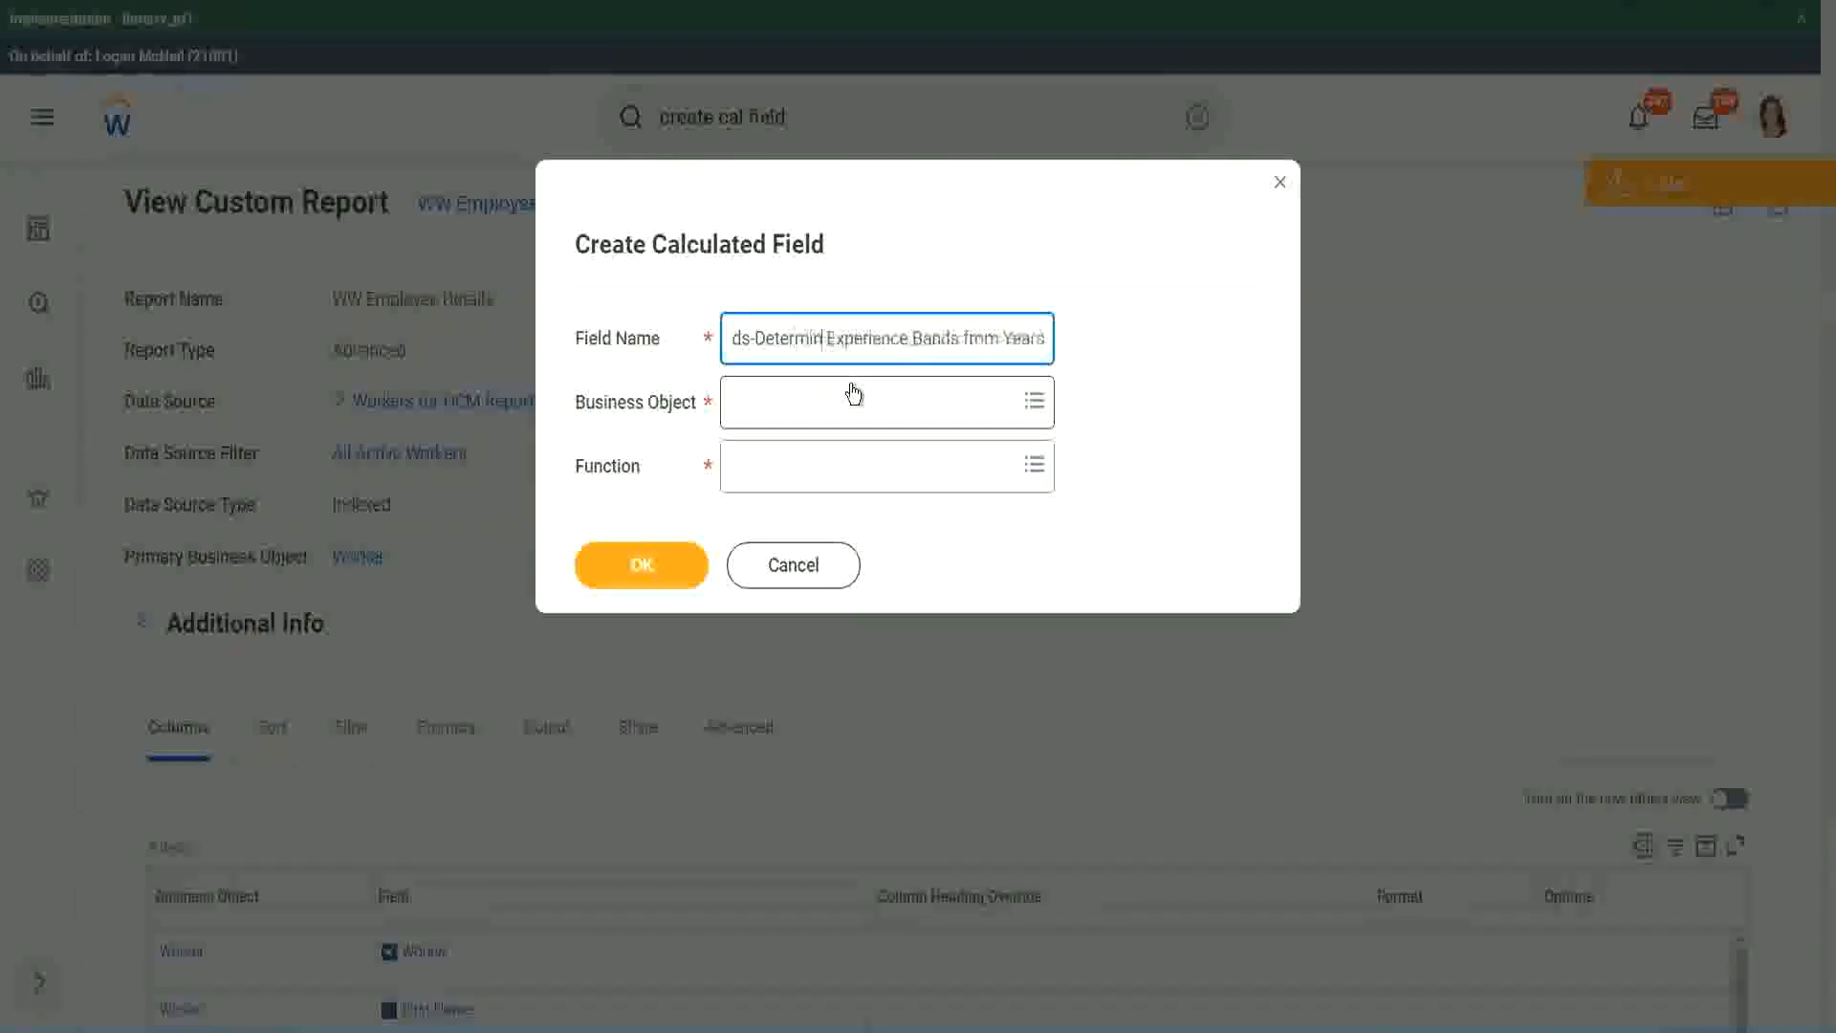
pyautogui.hotkey('ctrl', 'Right')
pyautogui.hotkey('ctrl', 'Right')
pyautogui.hotkey('ctrl', 'Right')
pyautogui.hotkey('ctrl', 'Right')
pyautogui.hotkey('ctrl', 'Right')
pyautogui.hotkey('ctrl', 'Right')
pyautogui.hotkey('ctrl', 'Right')
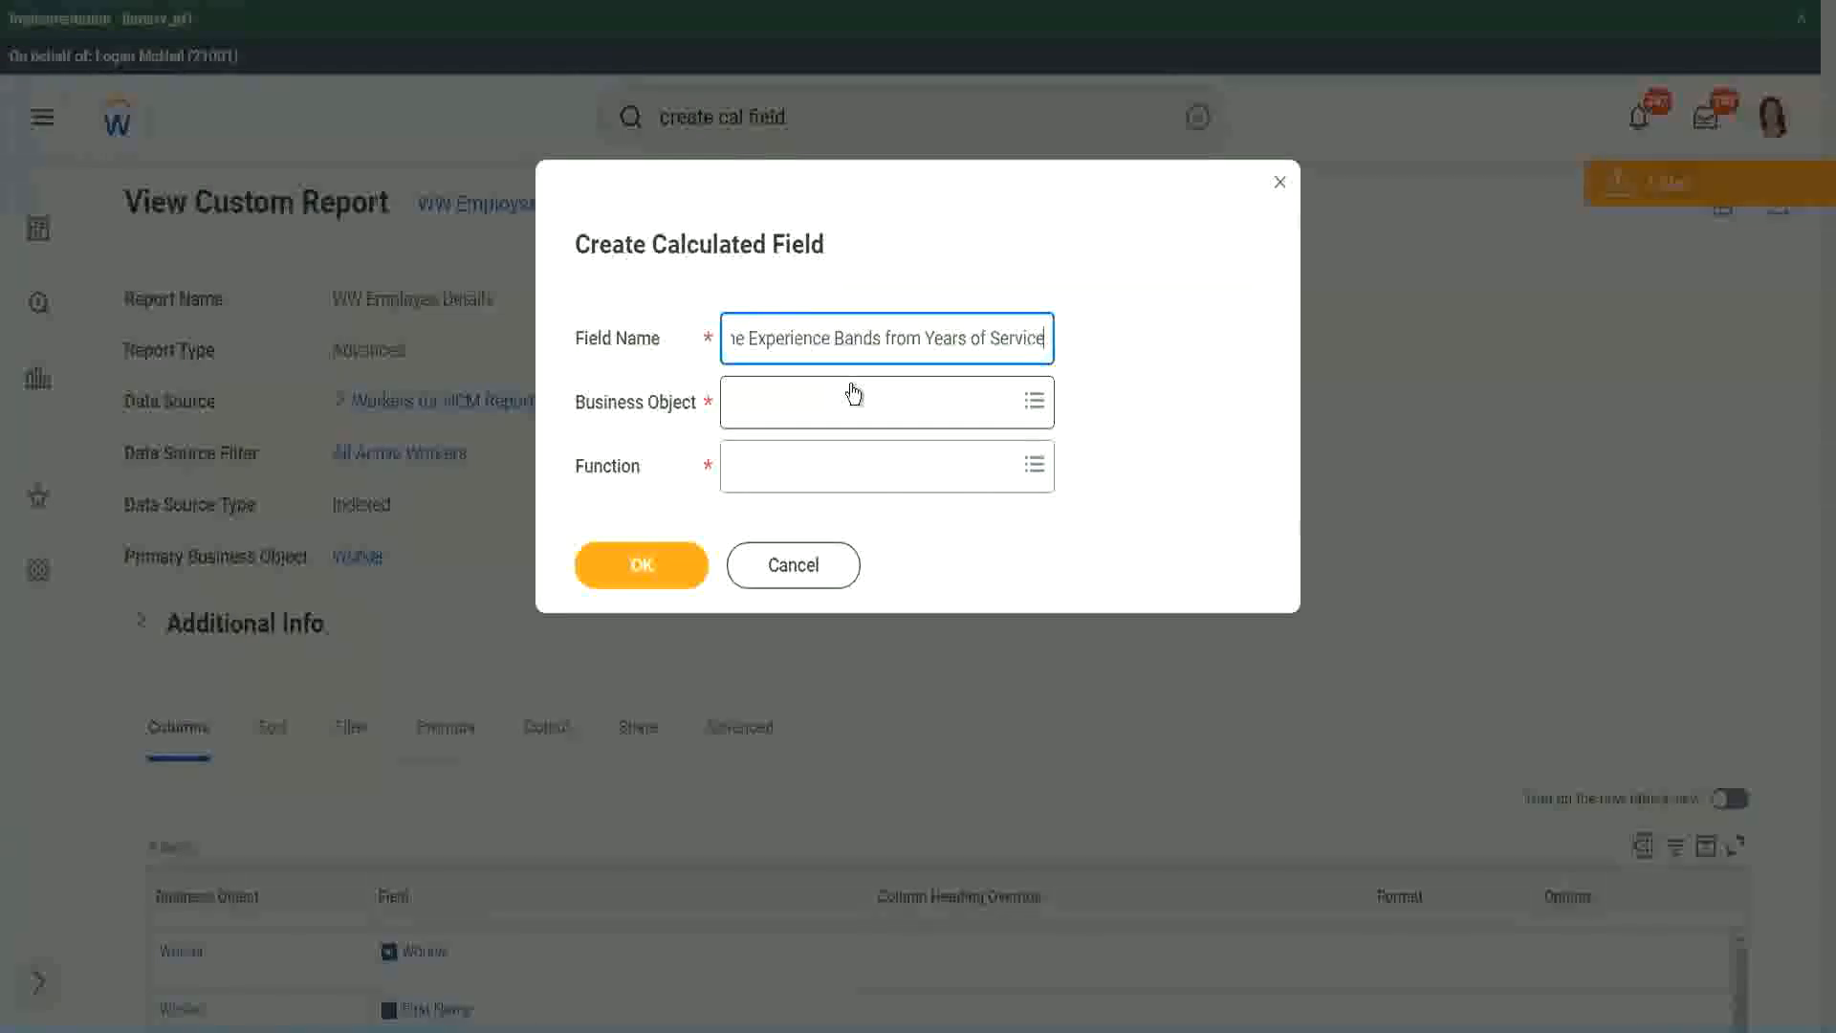
# Search for "worker" and set Worker as the Business Object of the calculated field
pyautogui.click(816, 402)
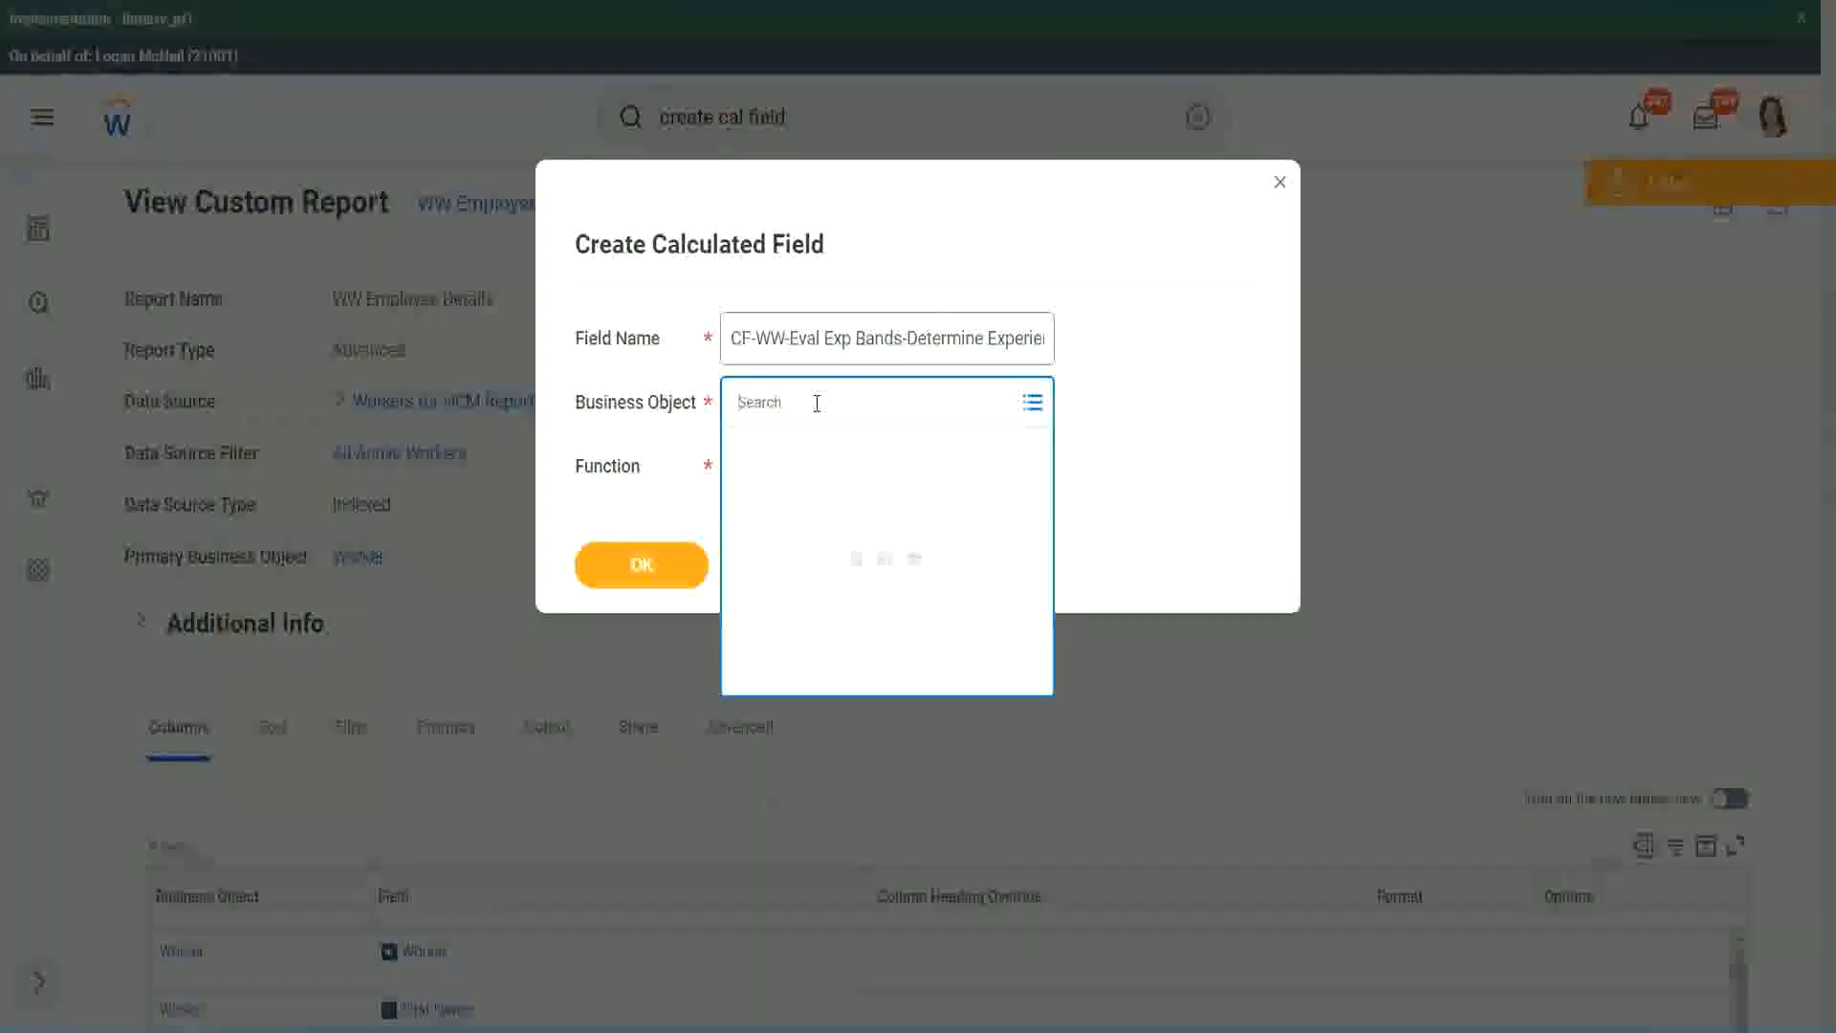
pyautogui.write('work')
pyautogui.press('Return')
pyautogui.write('er')
pyautogui.press('Return')
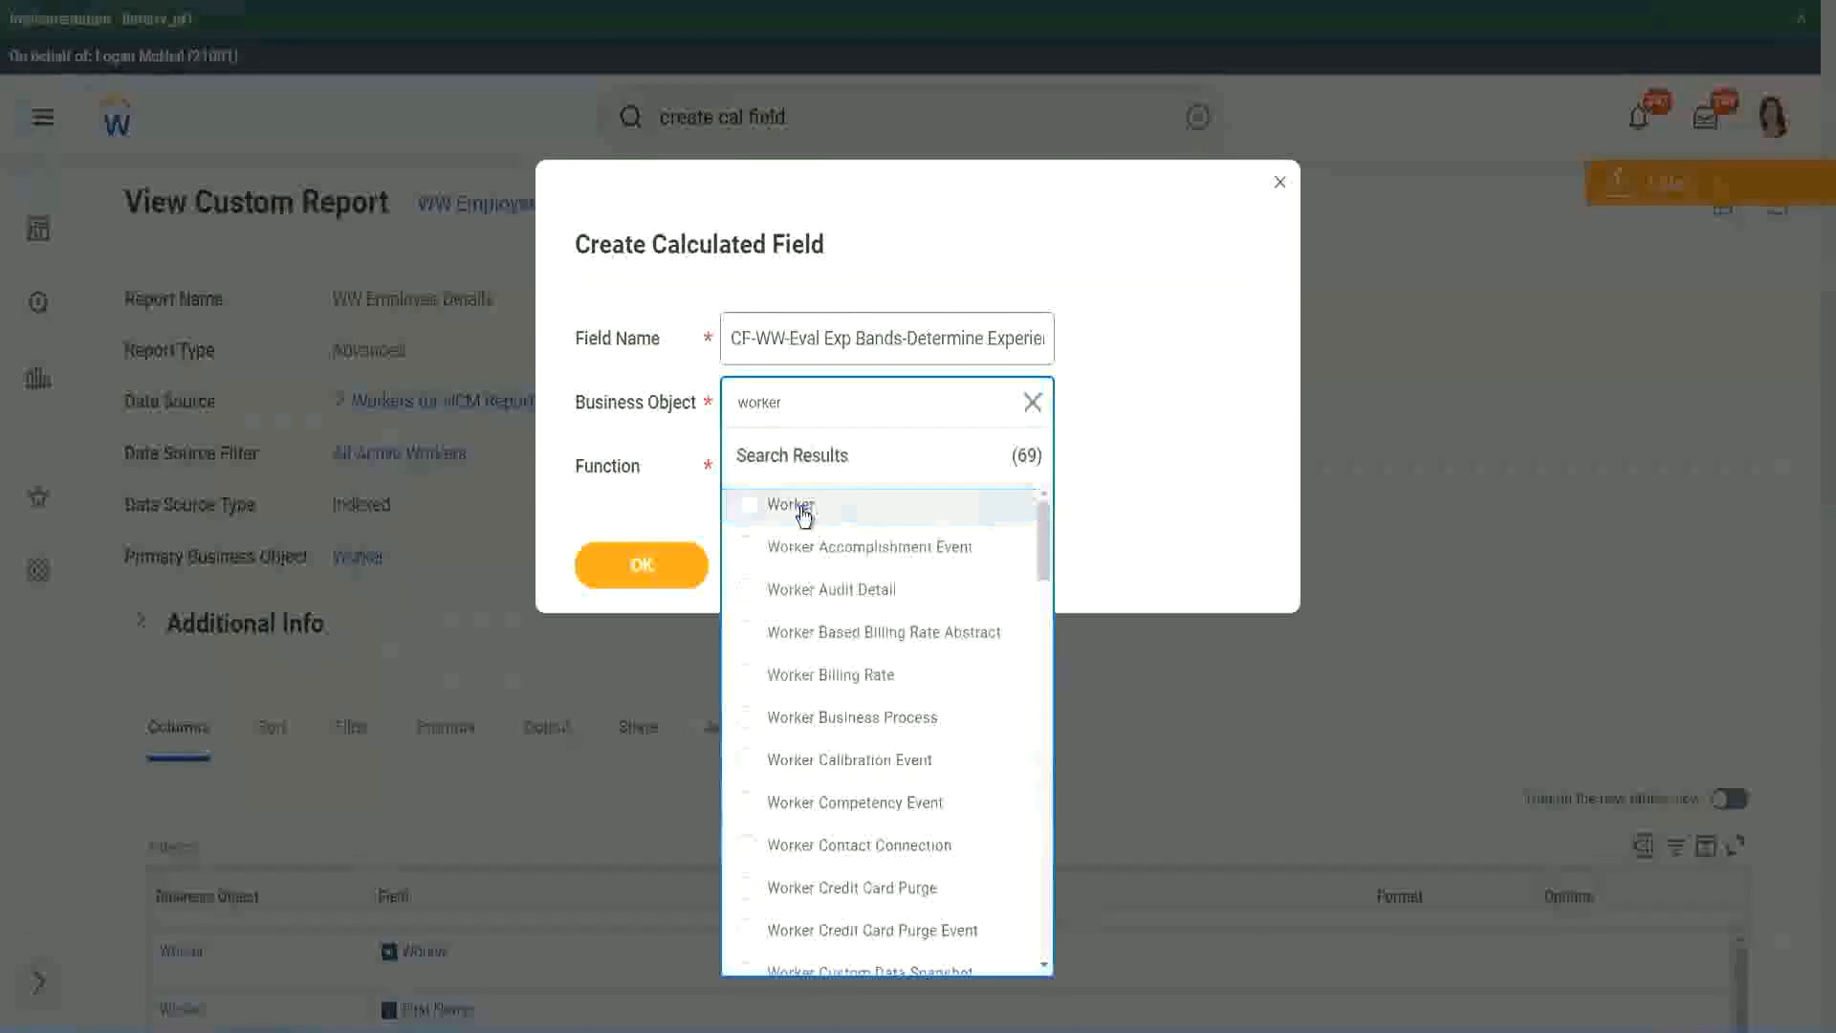
pyautogui.click(799, 515)
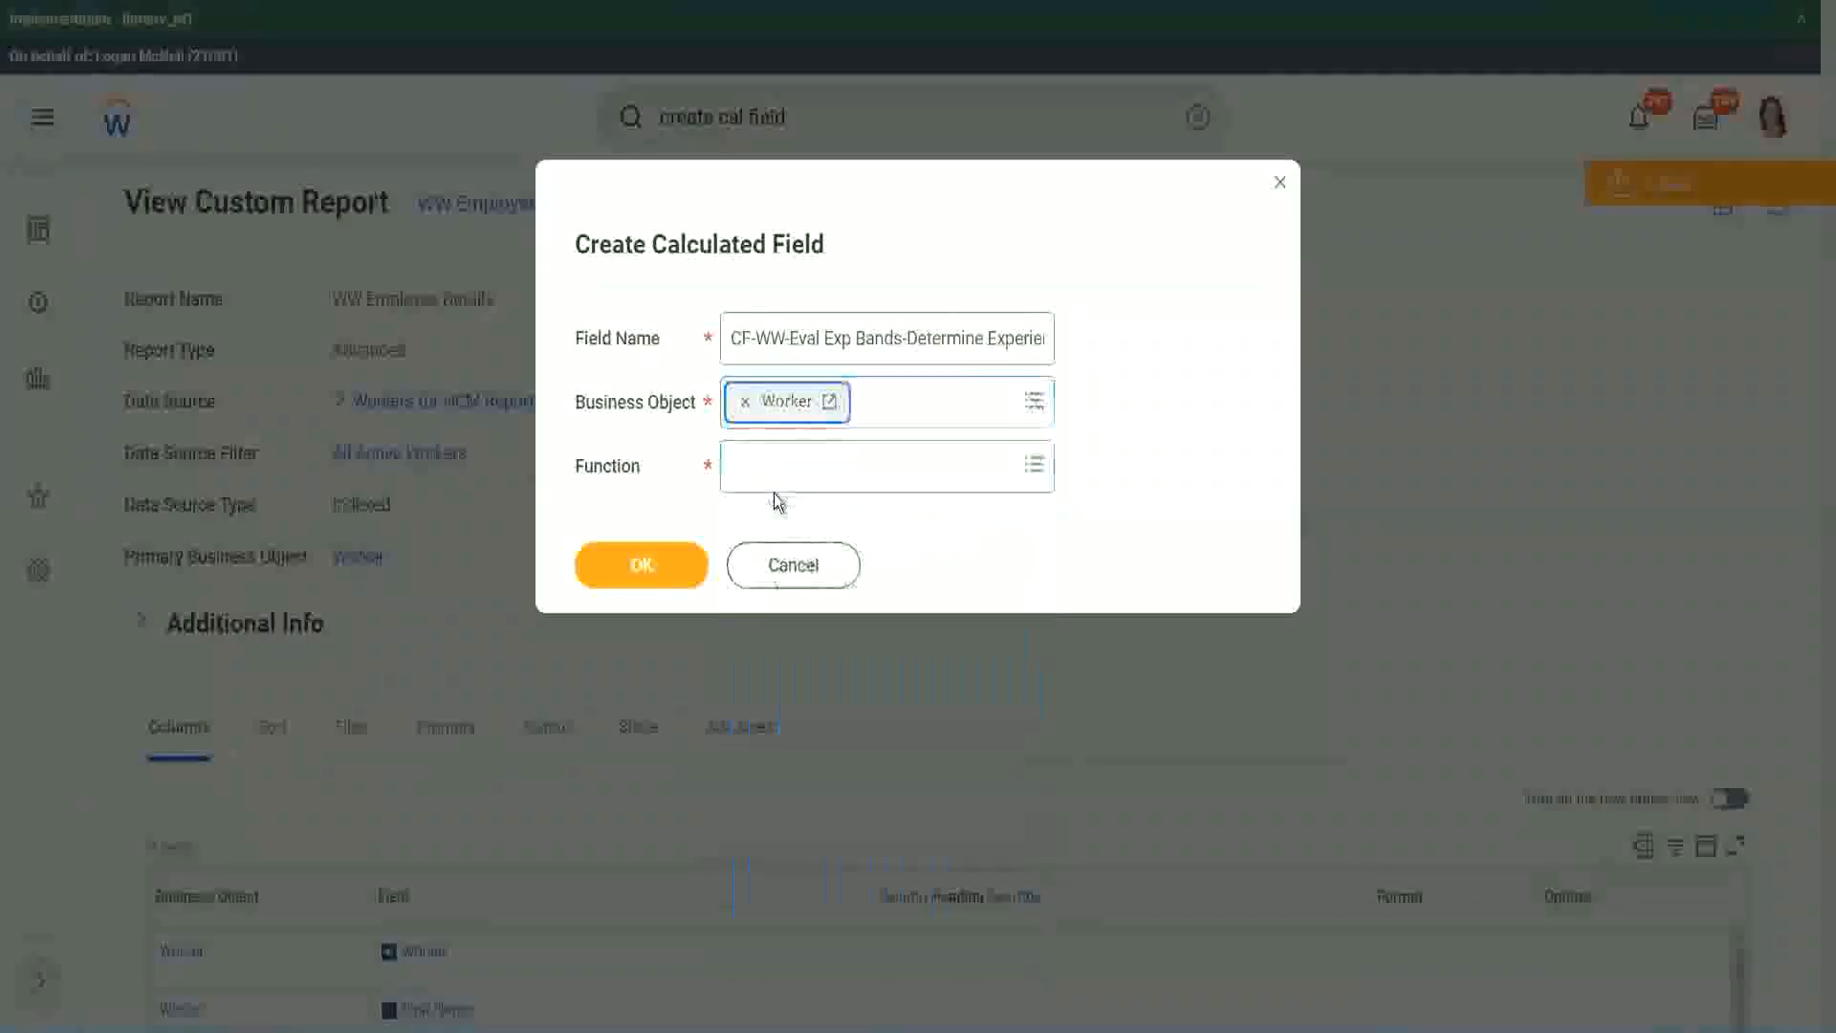
# Search the functions for "eval exp" and choose Evaluate Expression Band as the Function
pyautogui.click(777, 461)
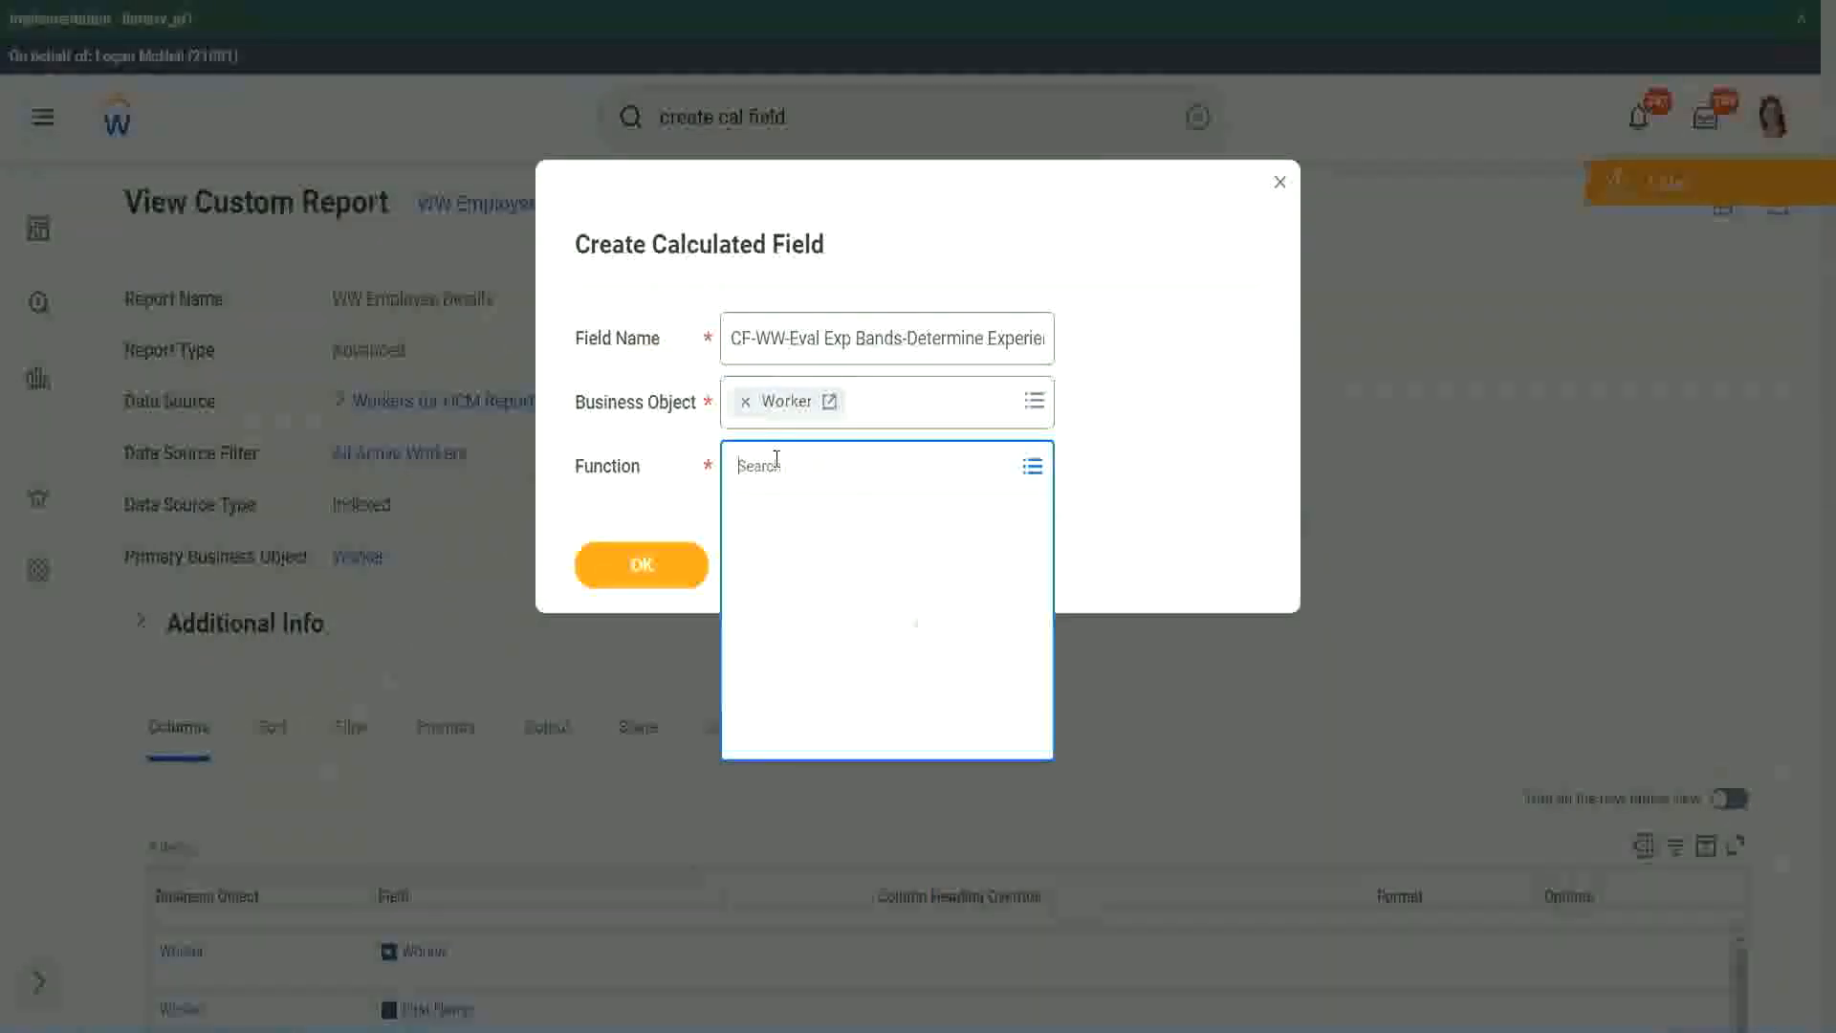
pyautogui.write('eval ex')
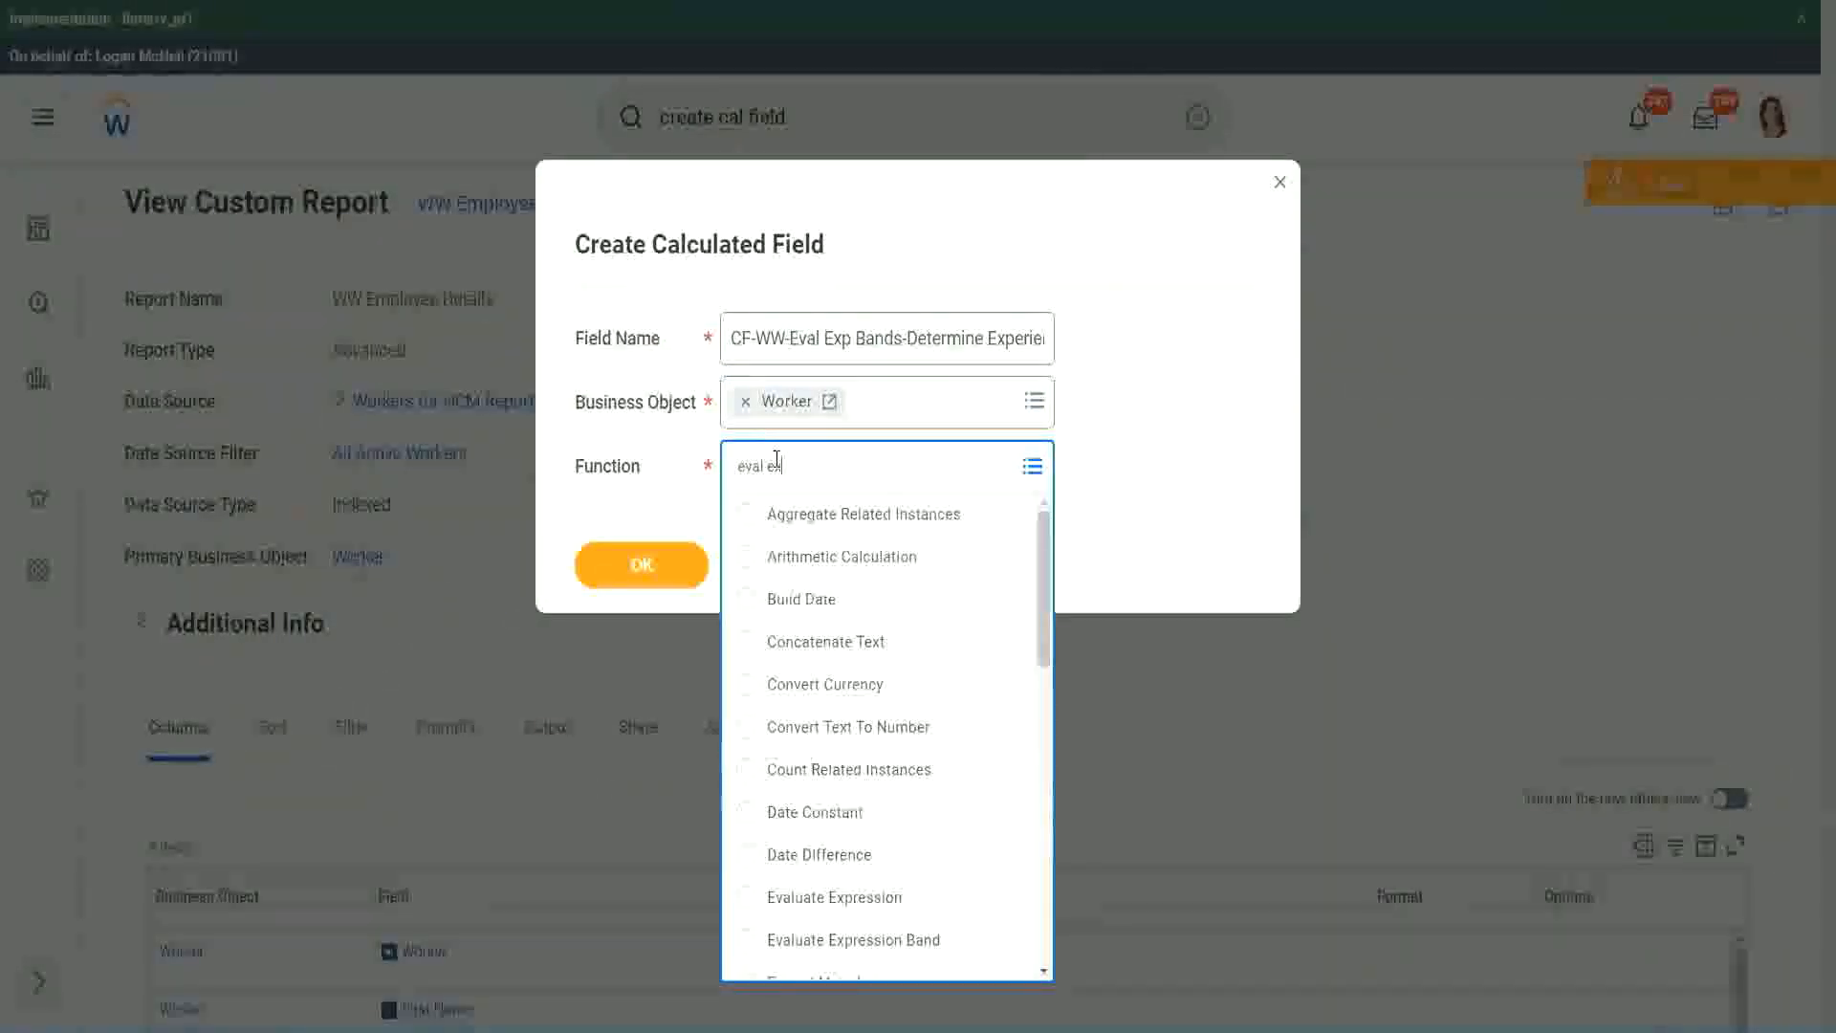
pyautogui.write('p')
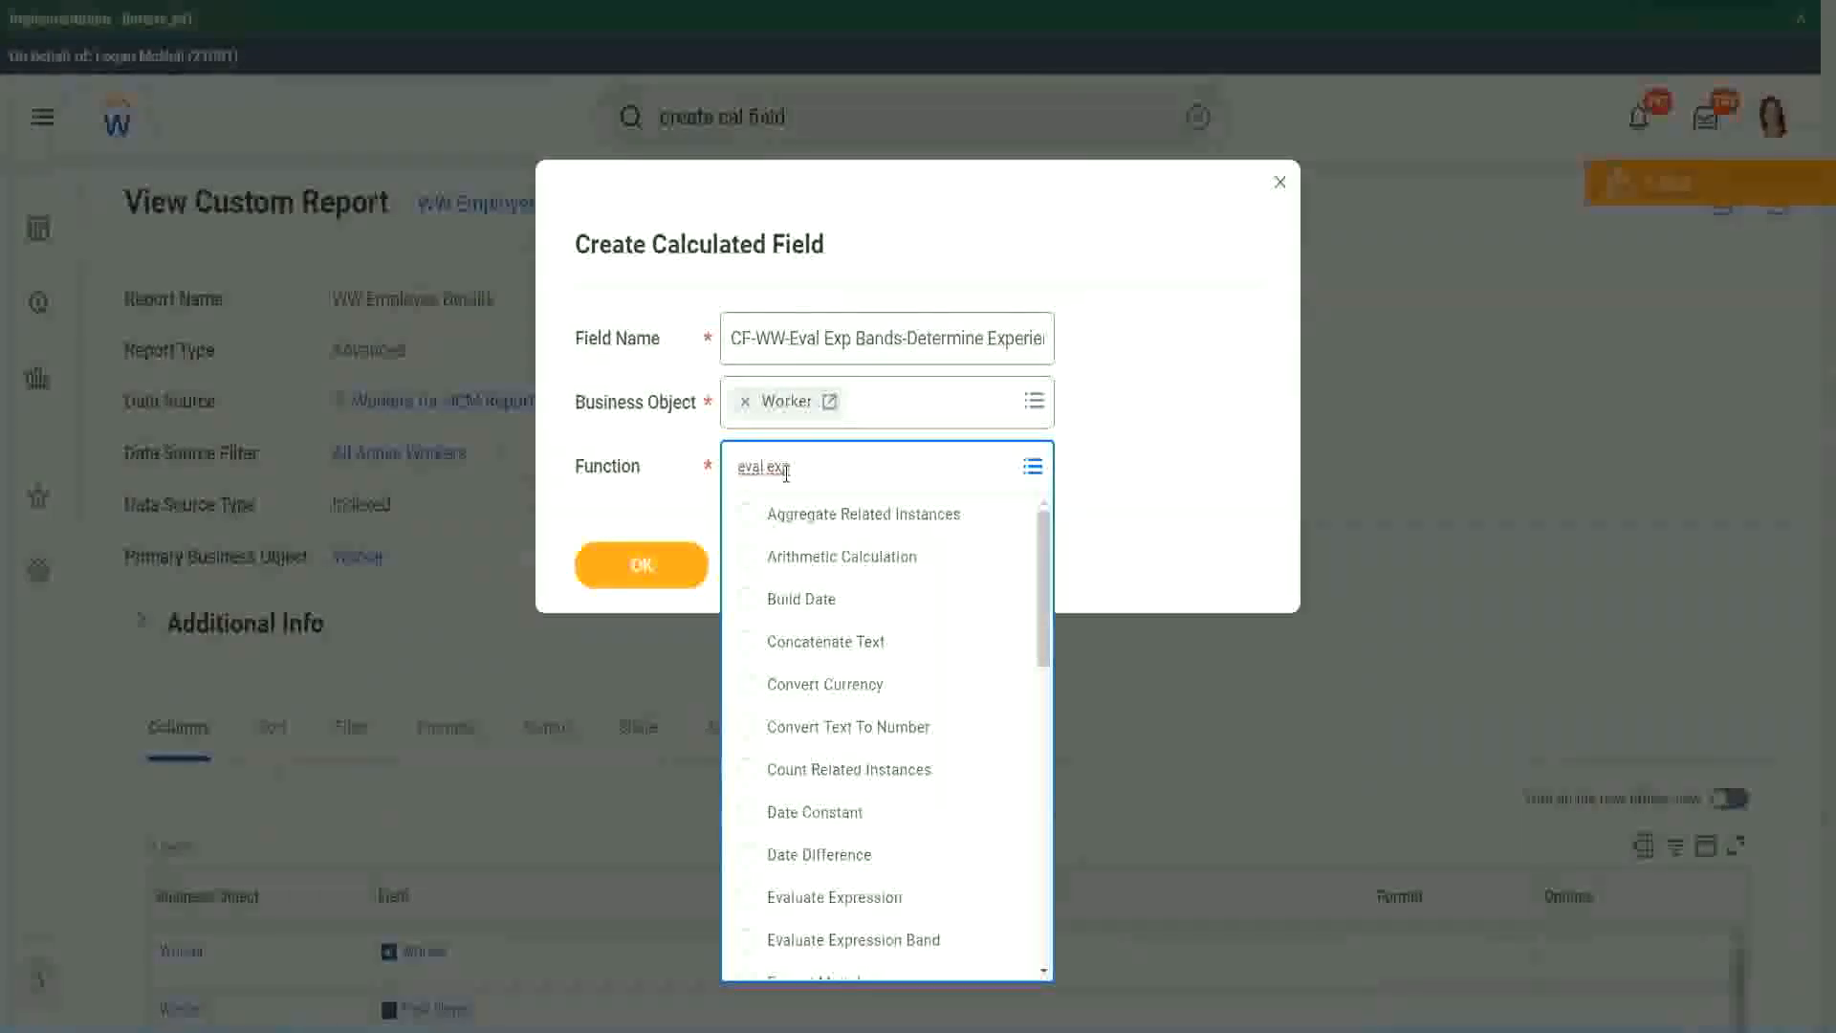
pyautogui.press('Return')
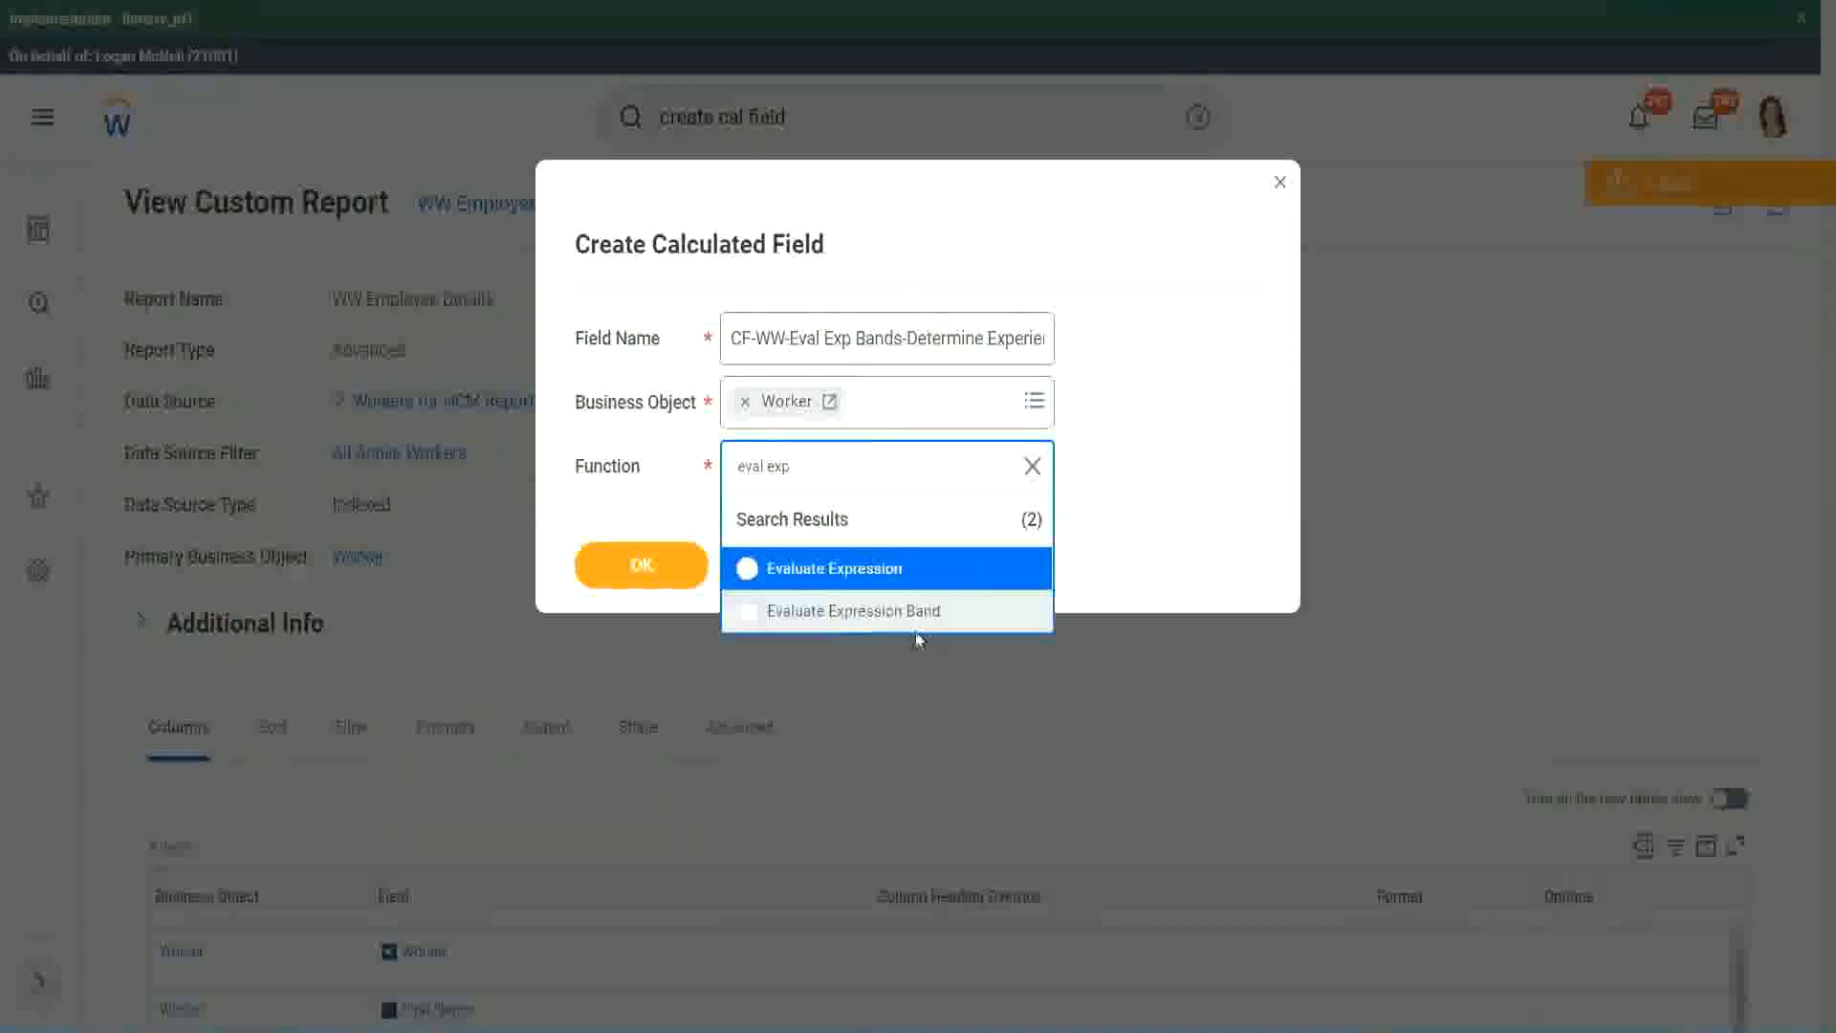
pyautogui.click(926, 612)
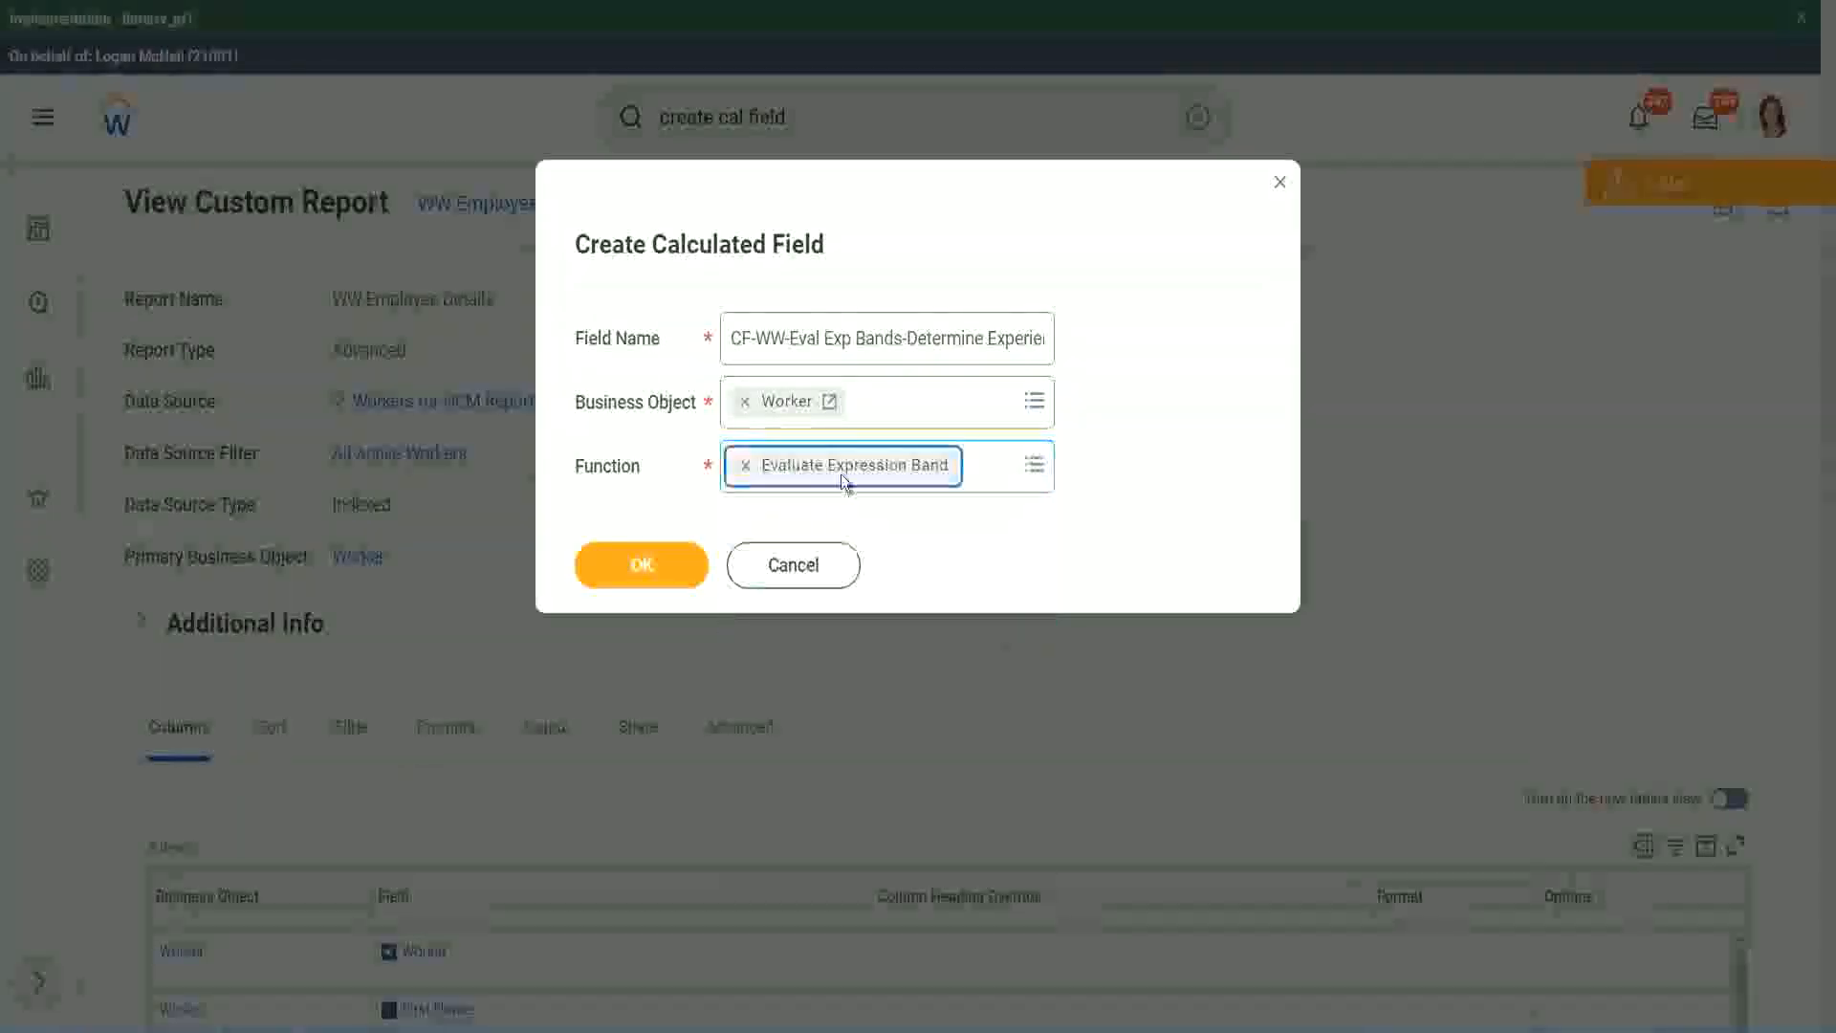
# Change "Bands" to "Band" after "Eval Exp" in the Field Name and proceed to the calculated field definition
pyautogui.click(903, 338)
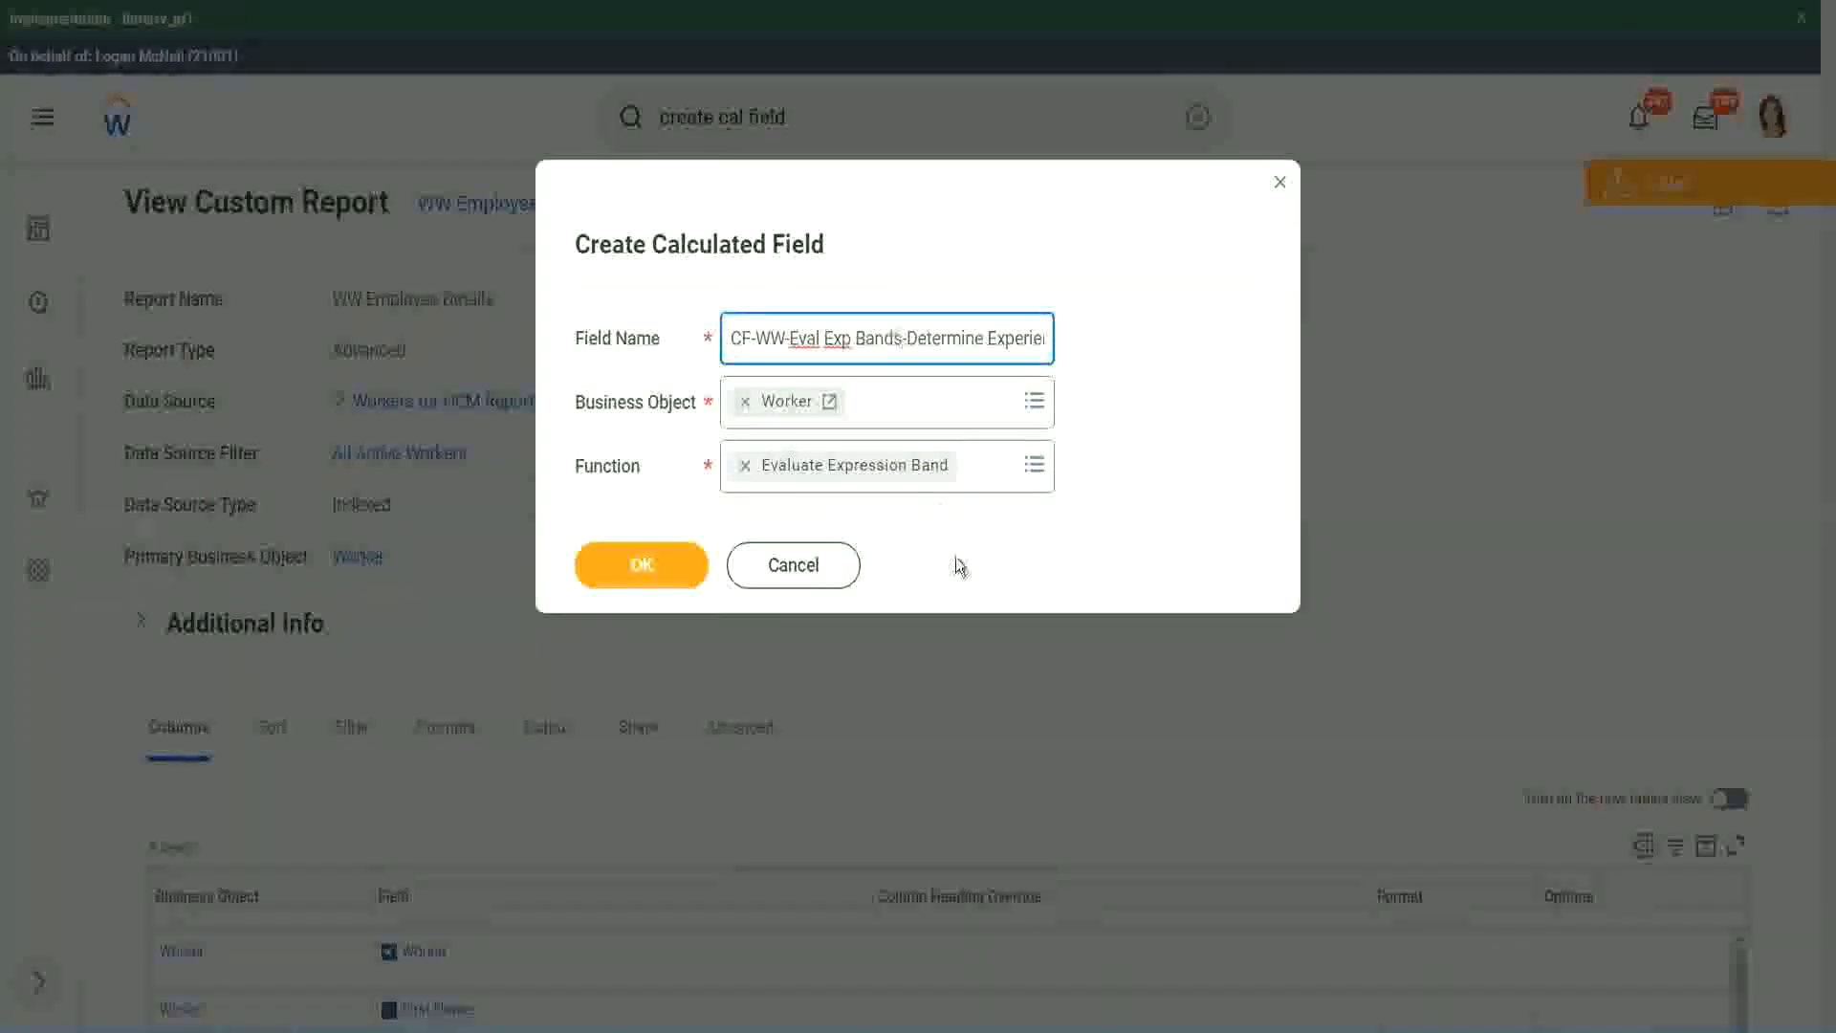
pyautogui.press('BackSpace')
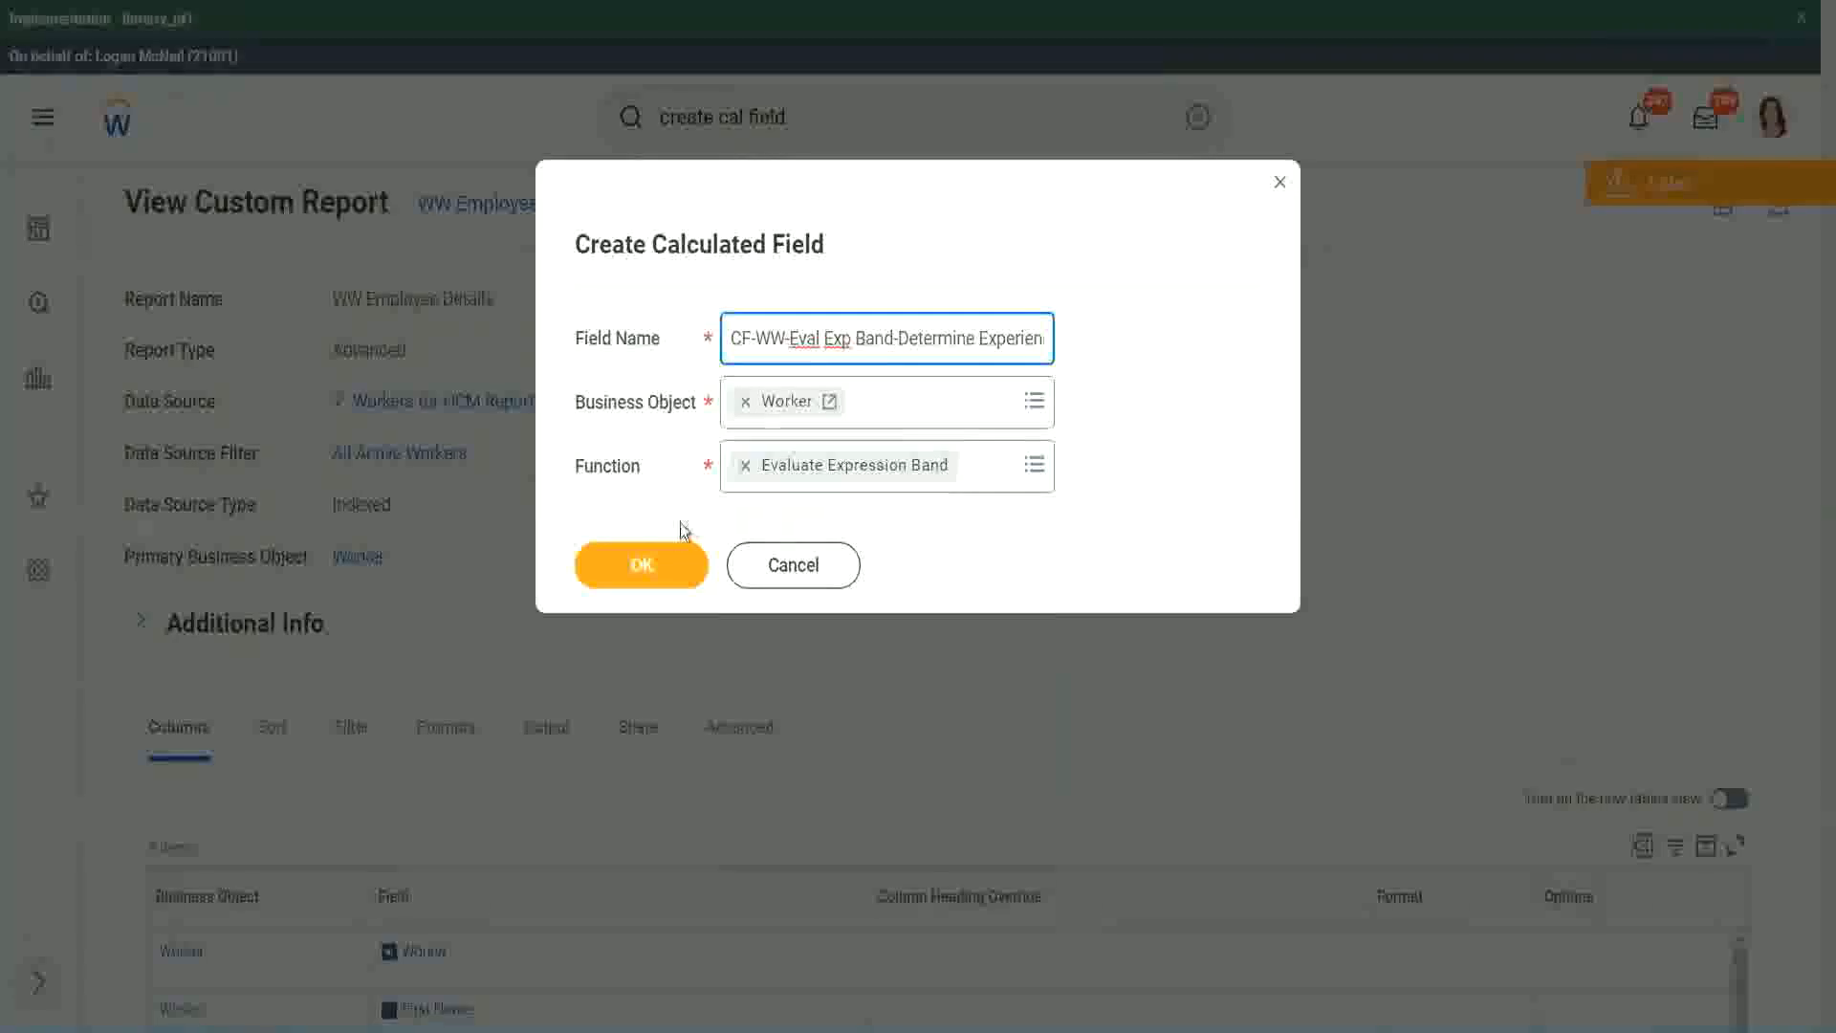
pyautogui.click(640, 565)
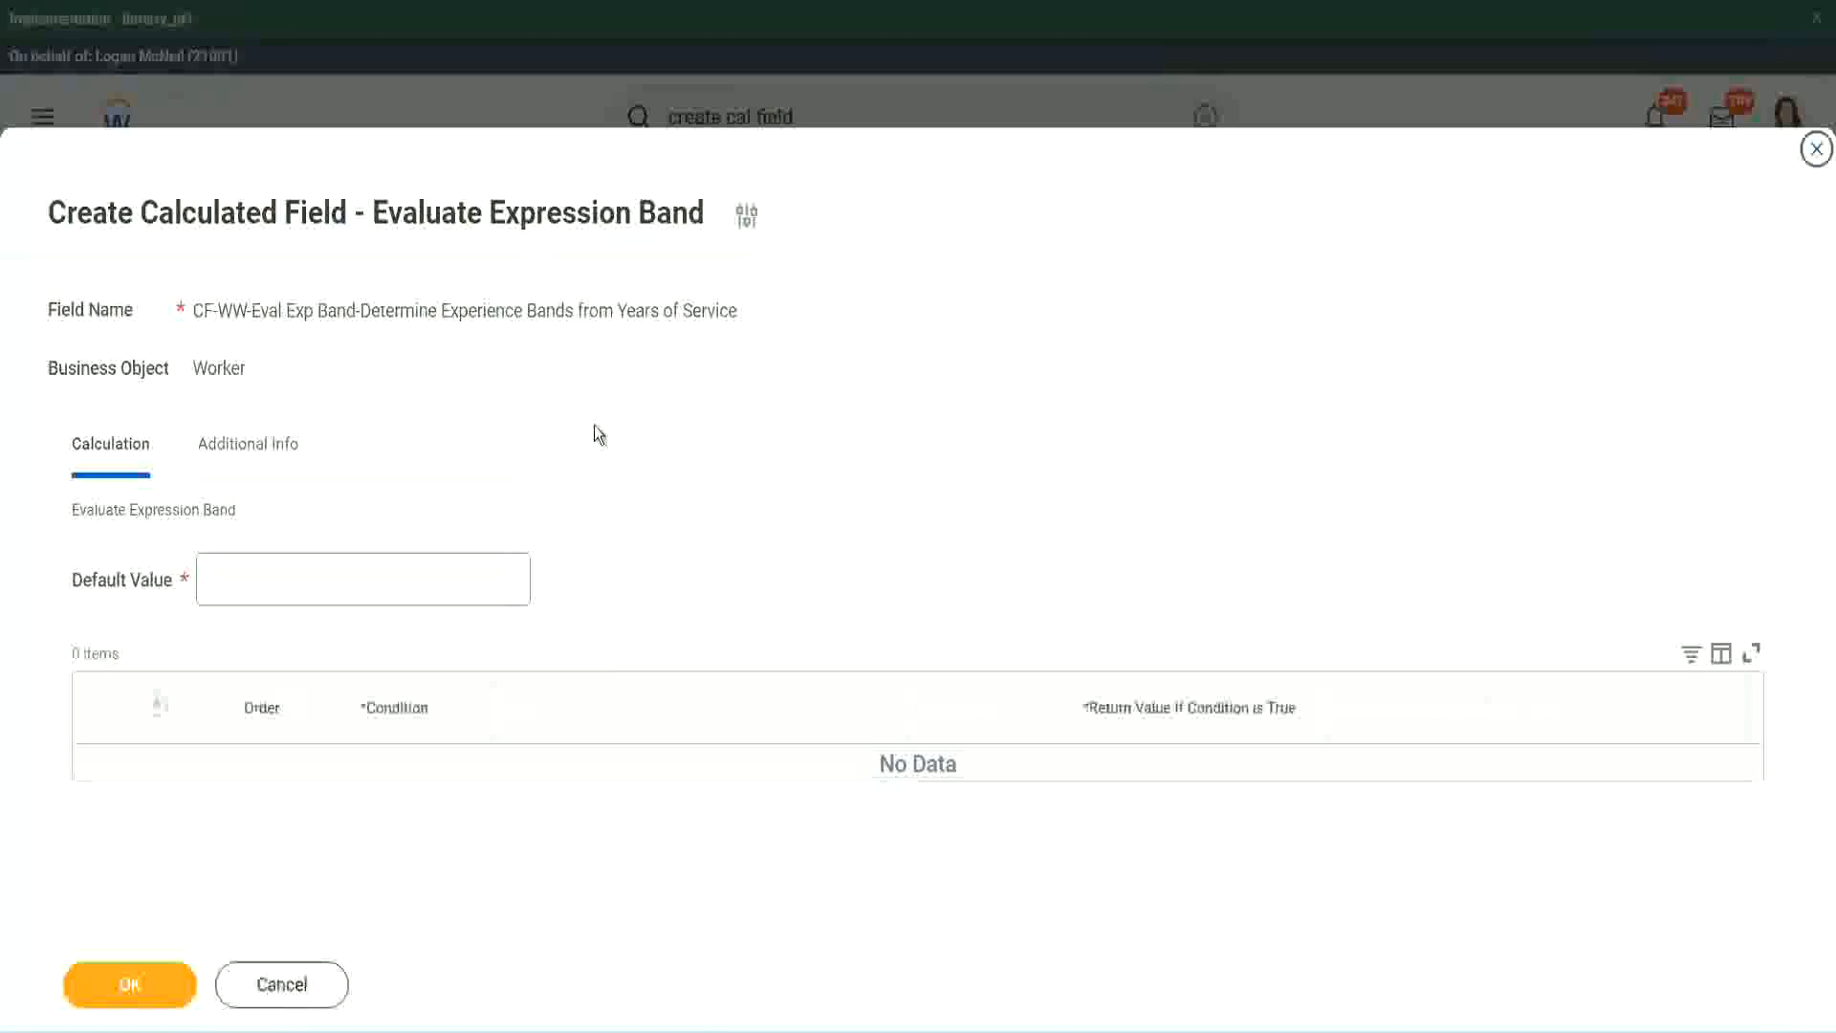
# Set the Default Value to "-" and add the first condition row
pyautogui.click(266, 590)
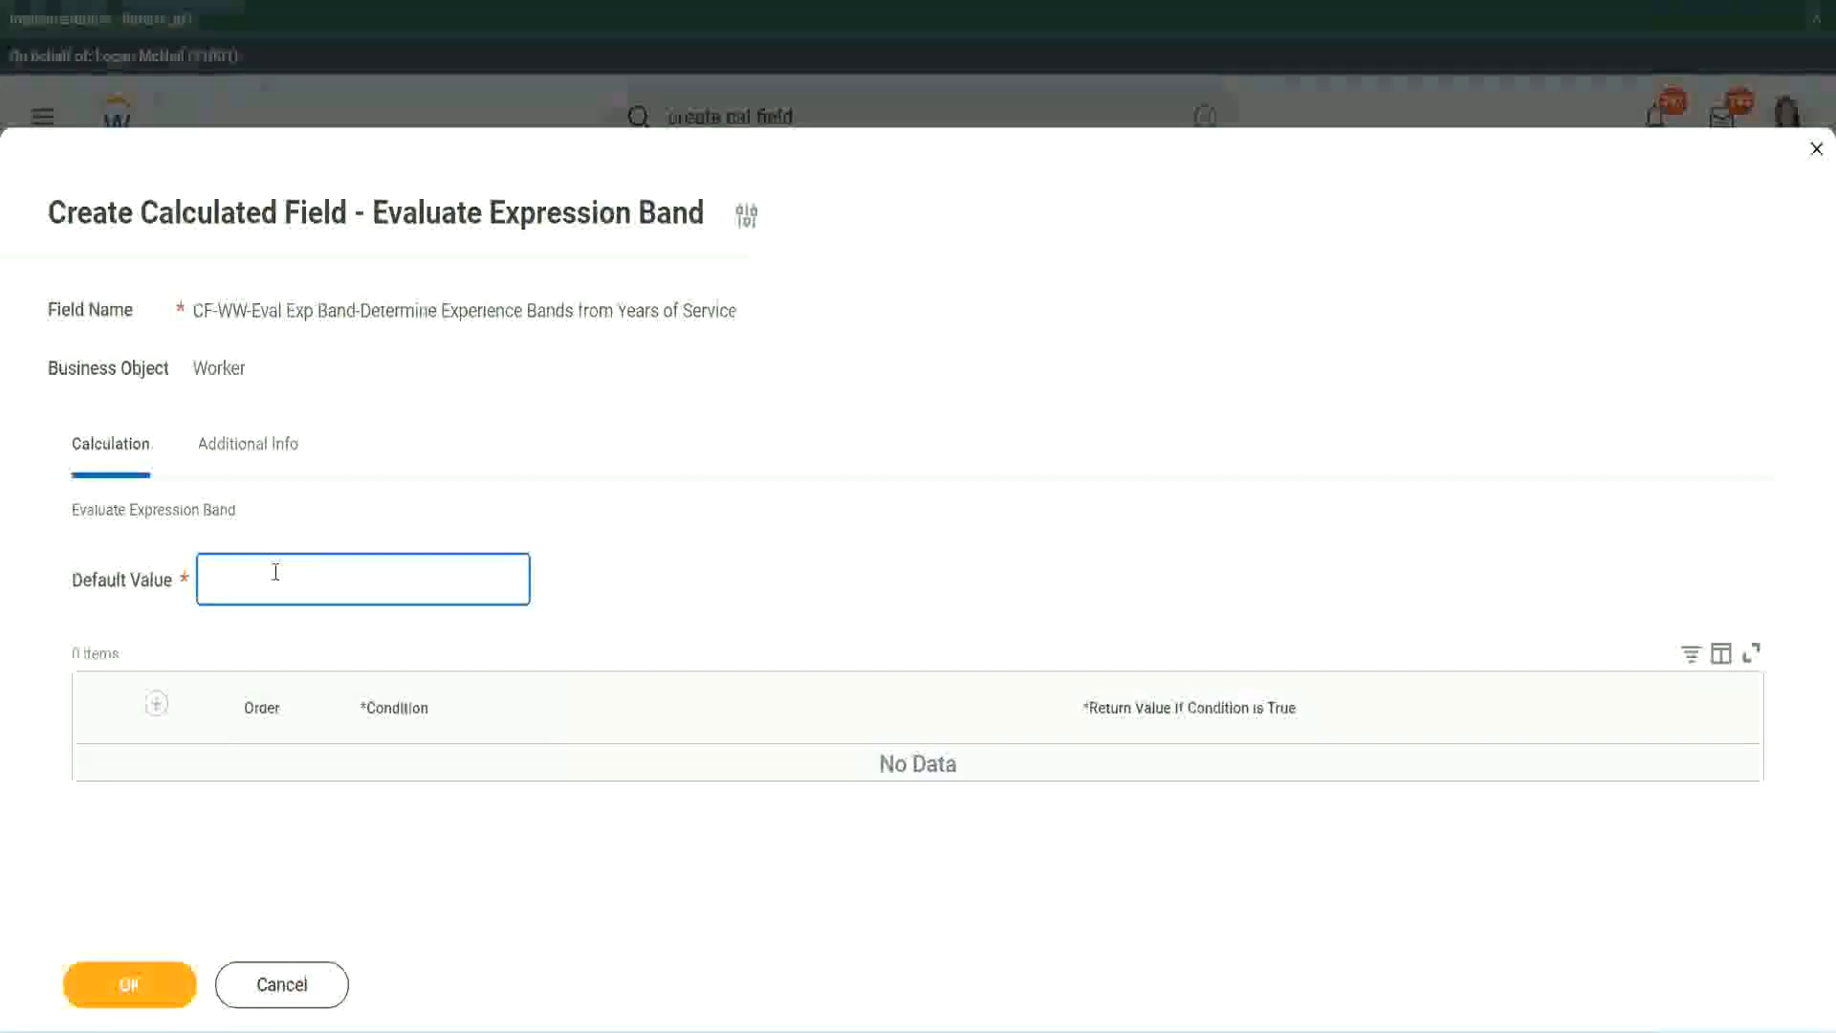
pyautogui.write('N')
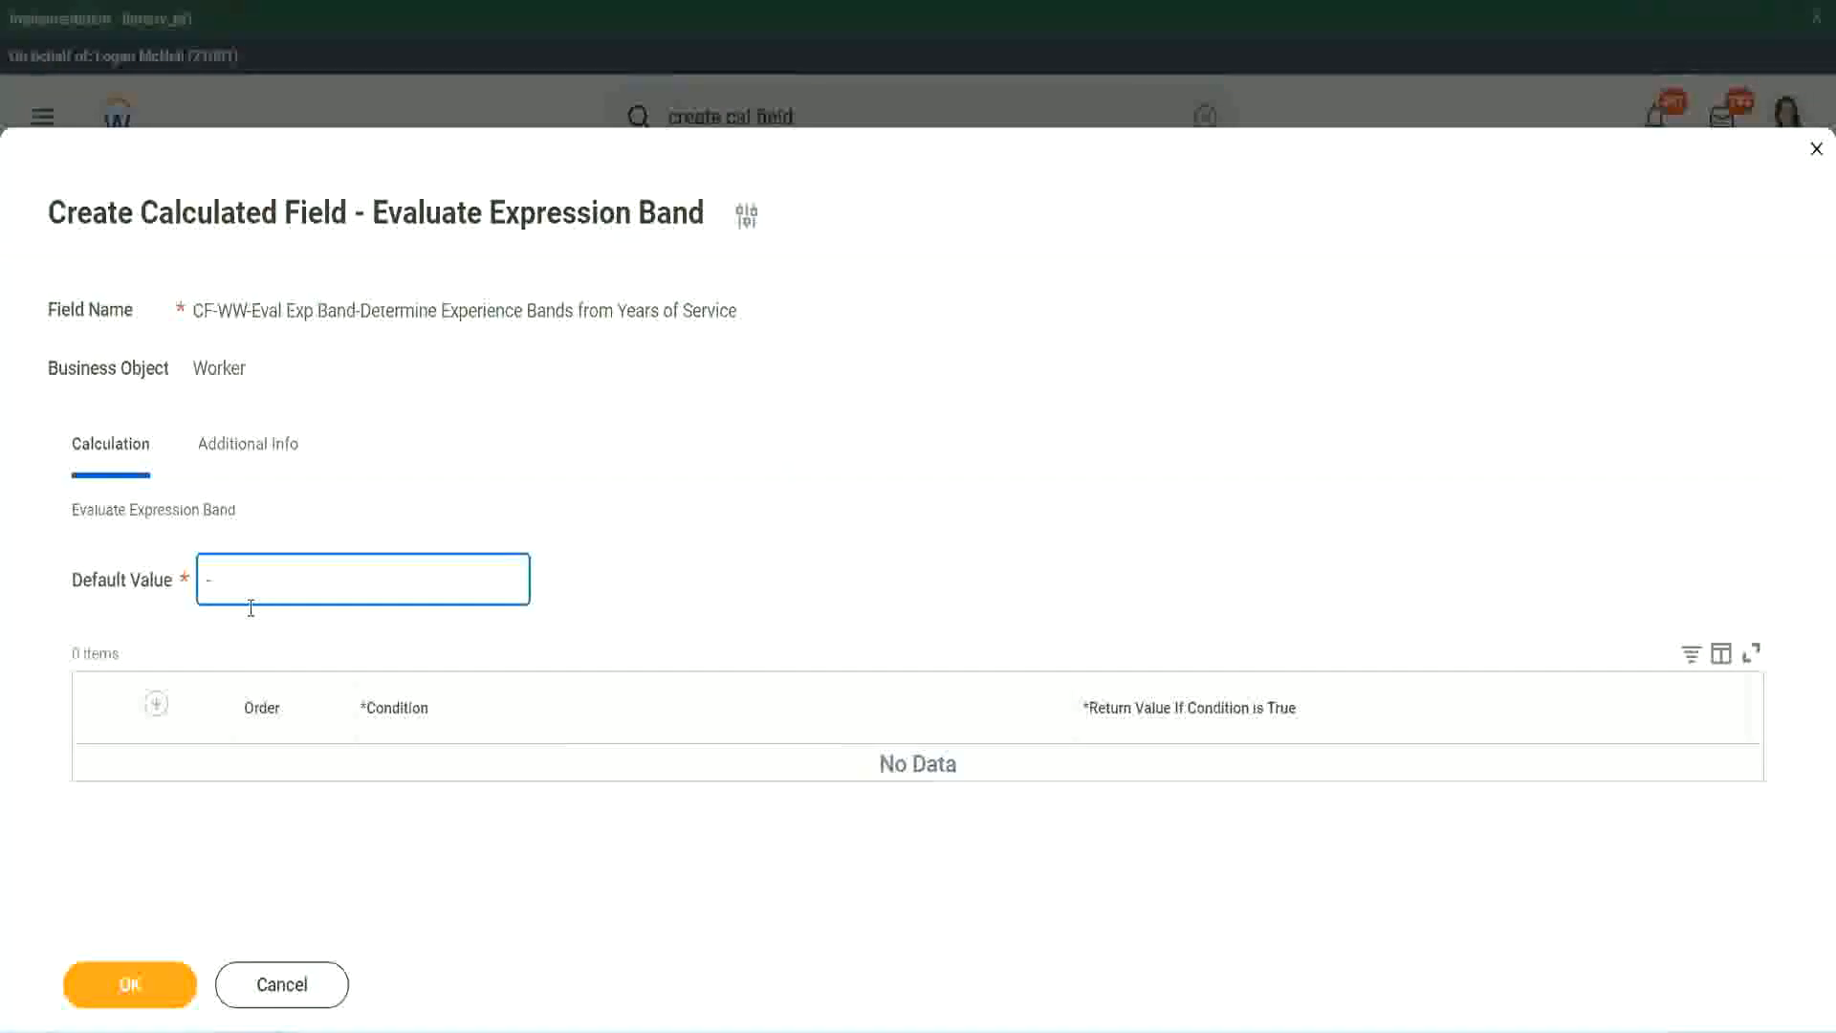
pyautogui.click(160, 709)
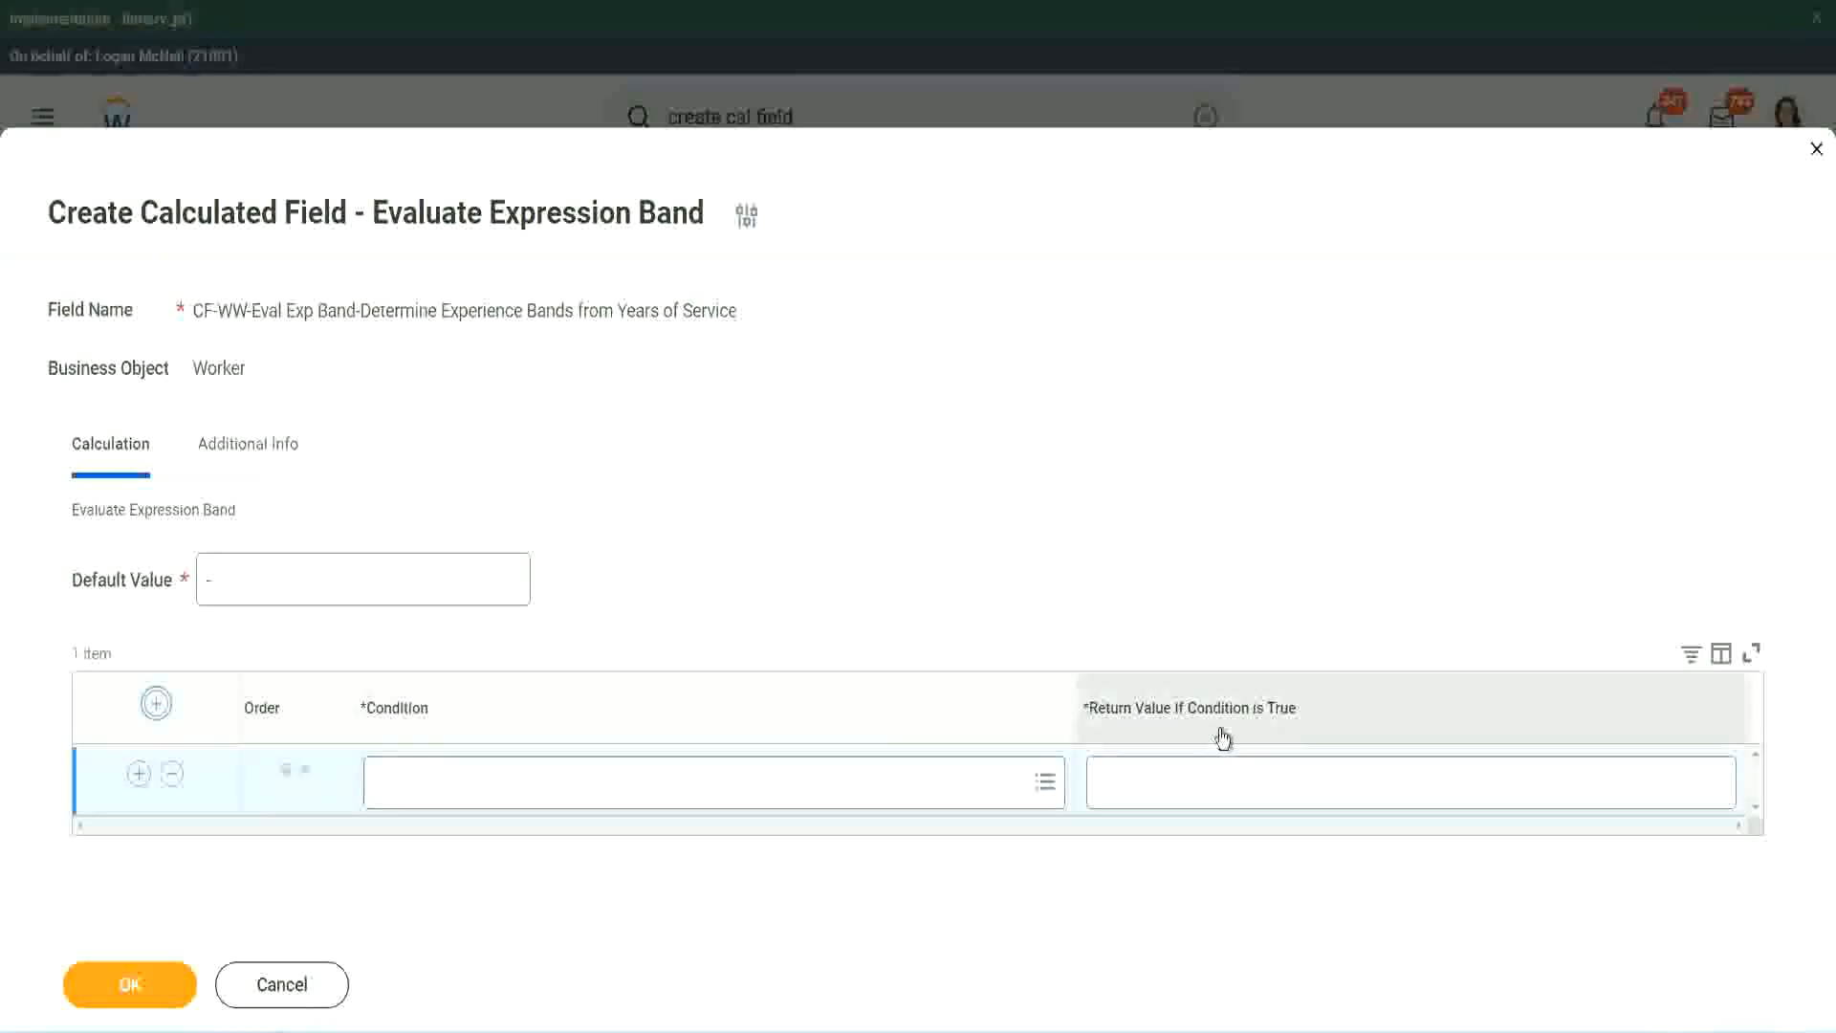
pyautogui.click(1188, 780)
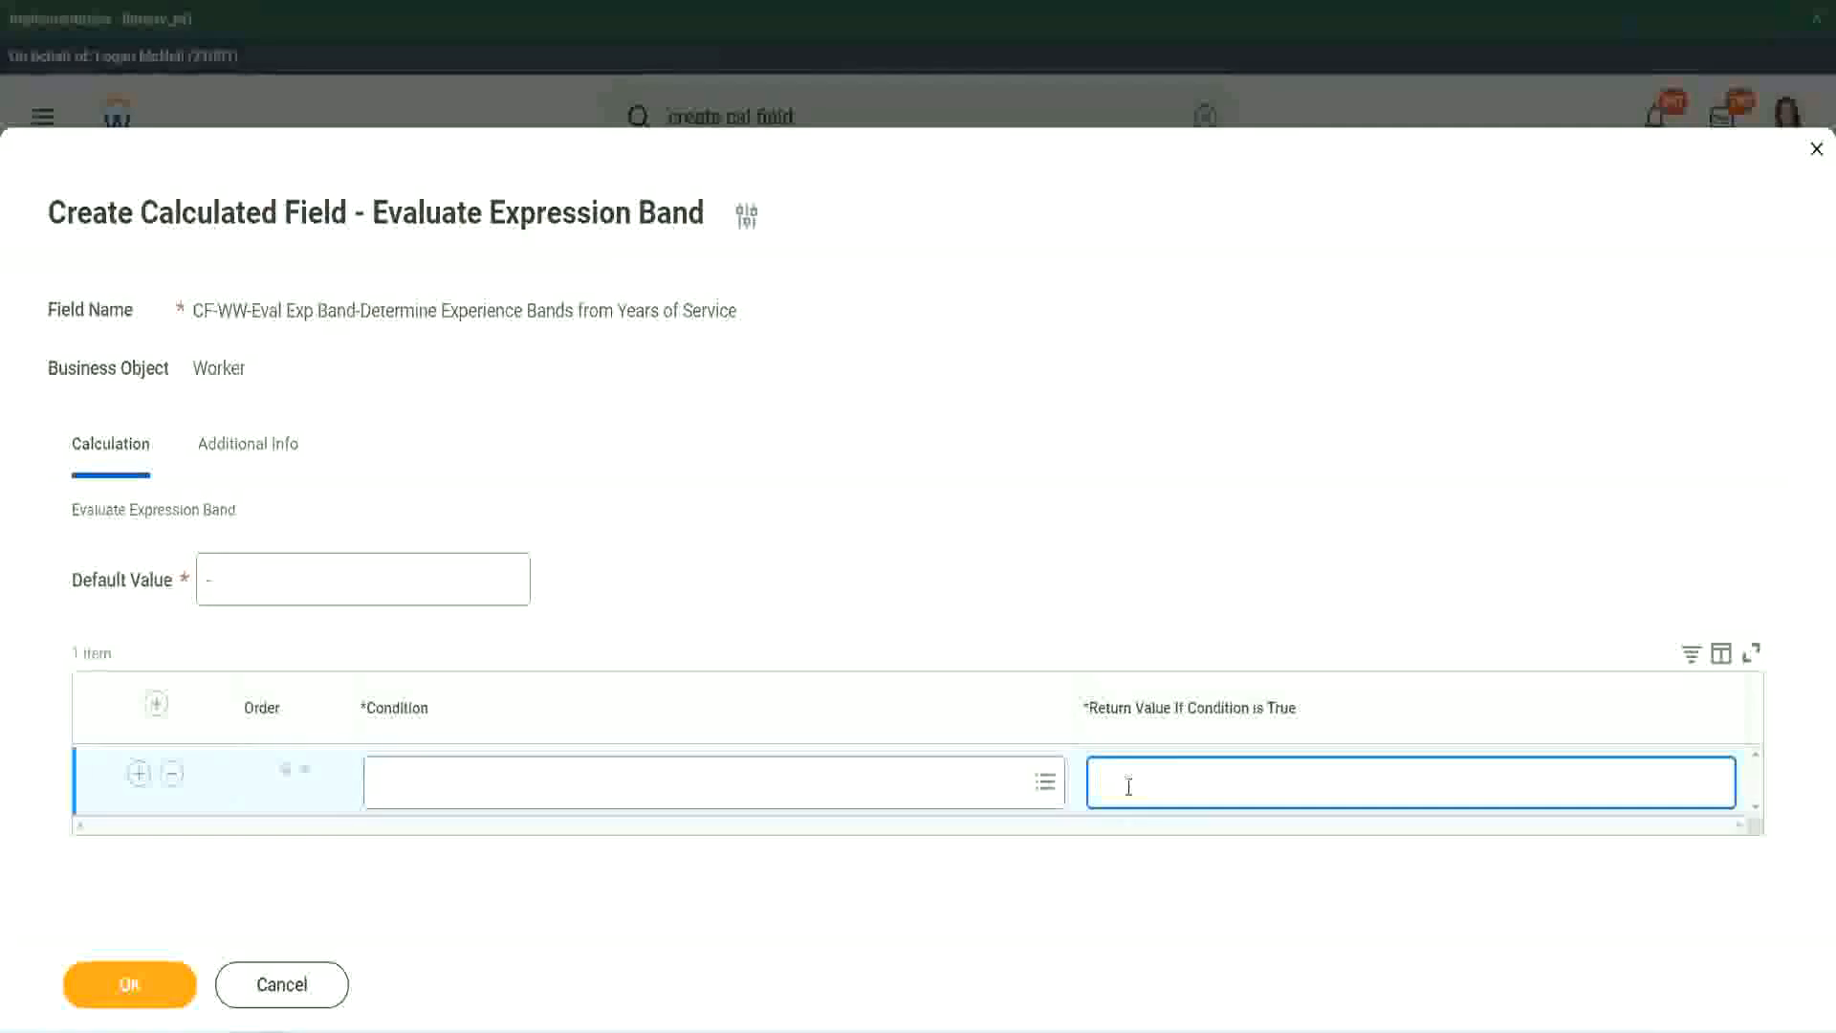
pyautogui.write('adkadjaidjaidjai')
pyautogui.press('BackSpace')
pyautogui.press('BackSpace')
pyautogui.press('BackSpace')
pyautogui.press('BackSpace')
pyautogui.press('BackSpace')
pyautogui.press('BackSpace')
pyautogui.press('BackSpace')
pyautogui.press('BackSpace')
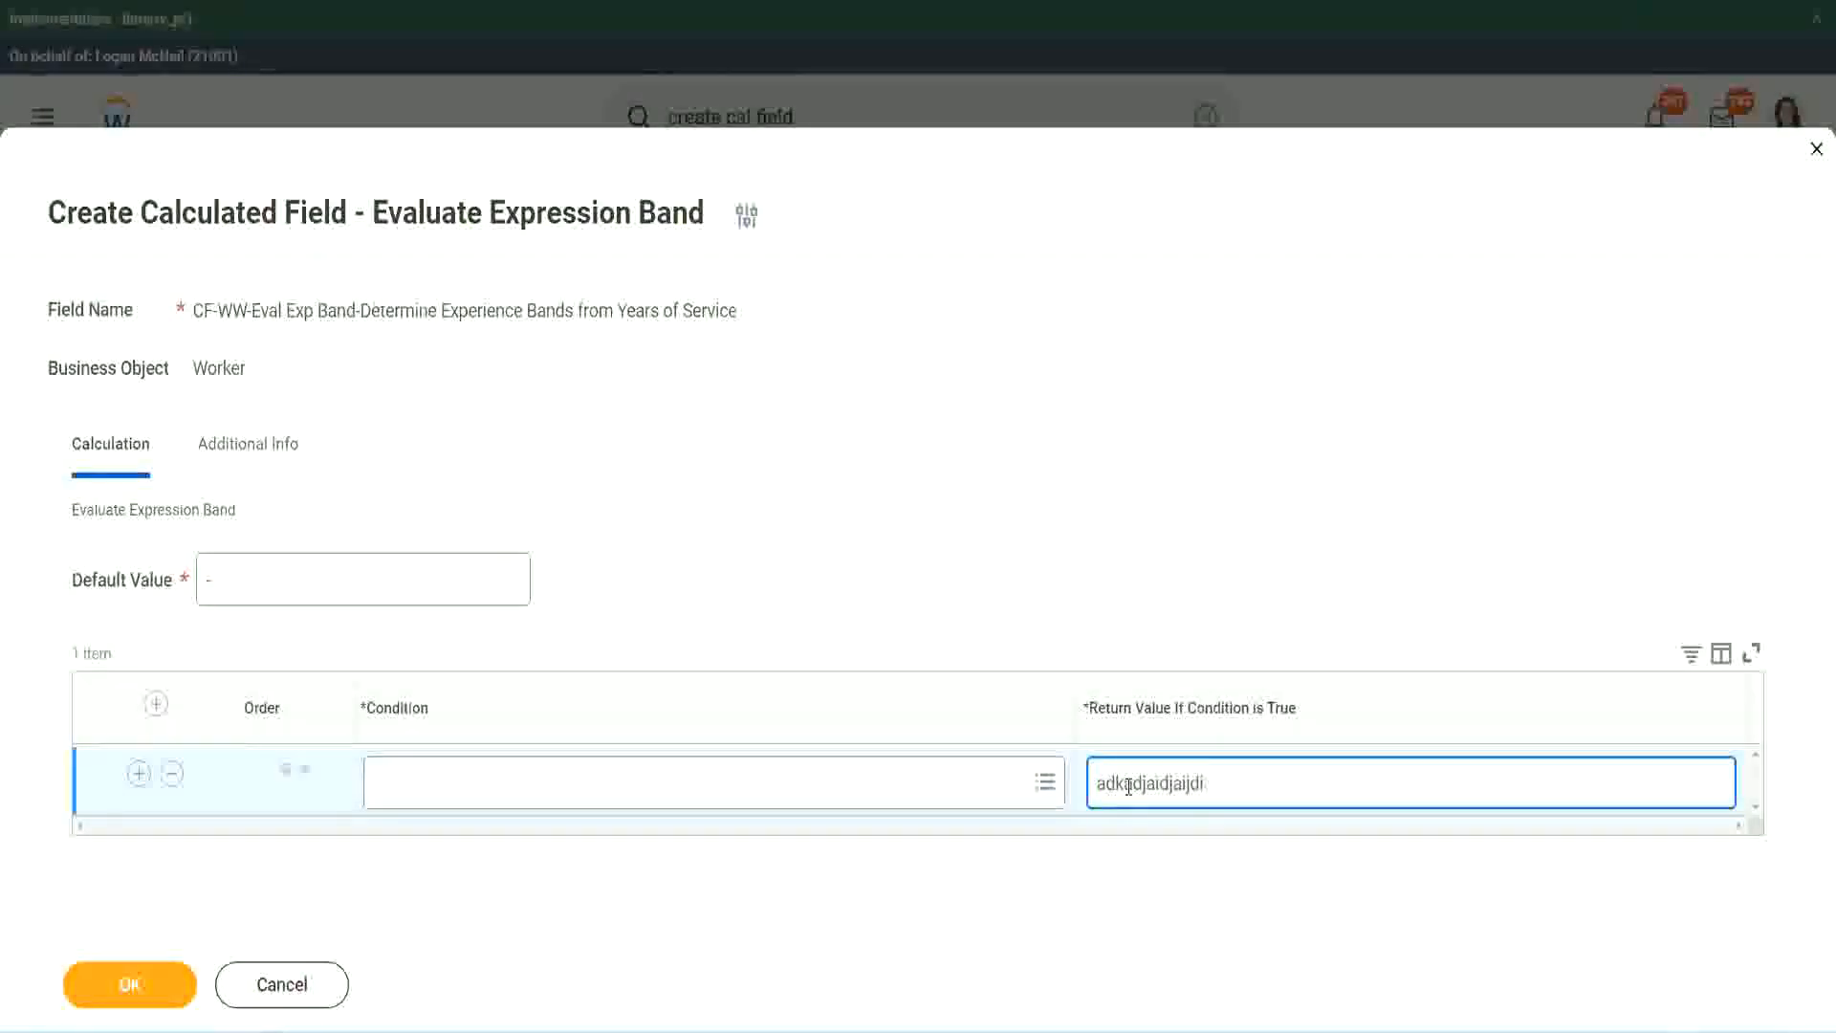
pyautogui.press('BackSpace')
pyautogui.press('BackSpace')
pyautogui.press('BackSpace')
pyautogui.press('BackSpace')
pyautogui.press('BackSpace')
pyautogui.press('BackSpace')
pyautogui.press('BackSpace')
pyautogui.press('BackSpace')
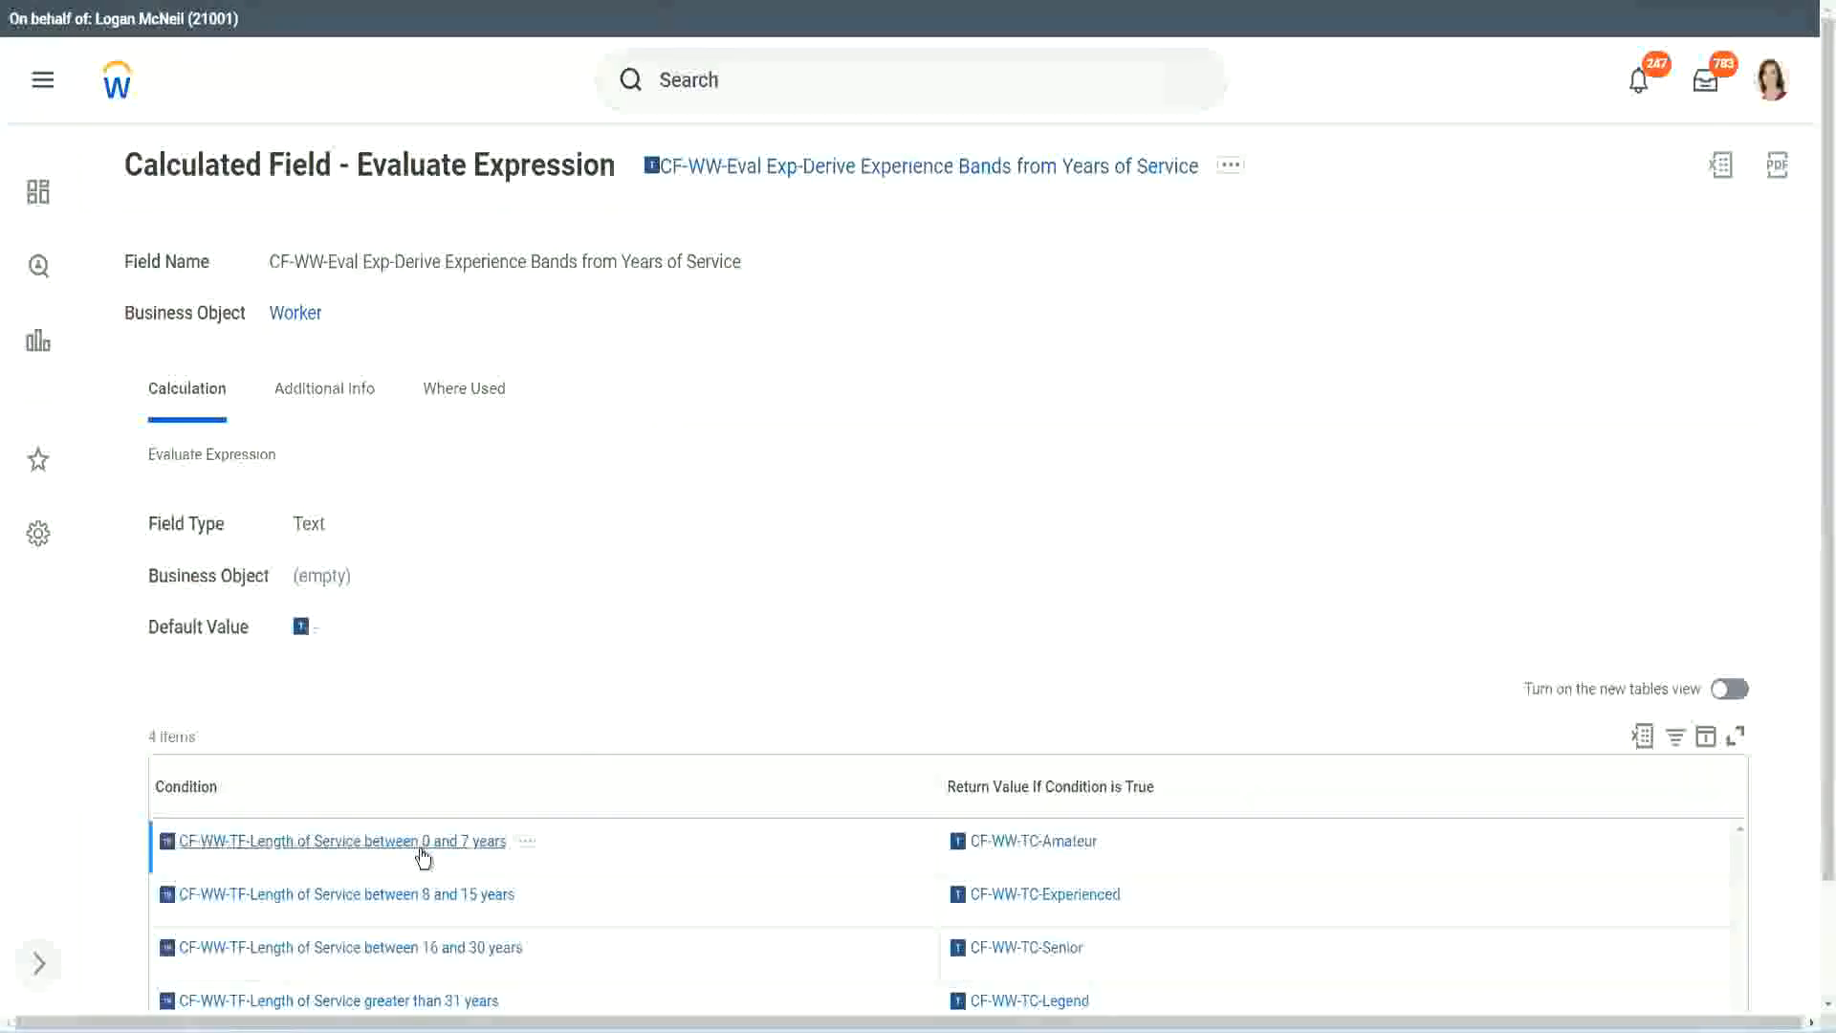
# Copy CF-WW-TF-Length of Service between 0 and 7 years from the existing calculated field into the first Condition, with return value Amateur
pyautogui.rightClick(421, 845)
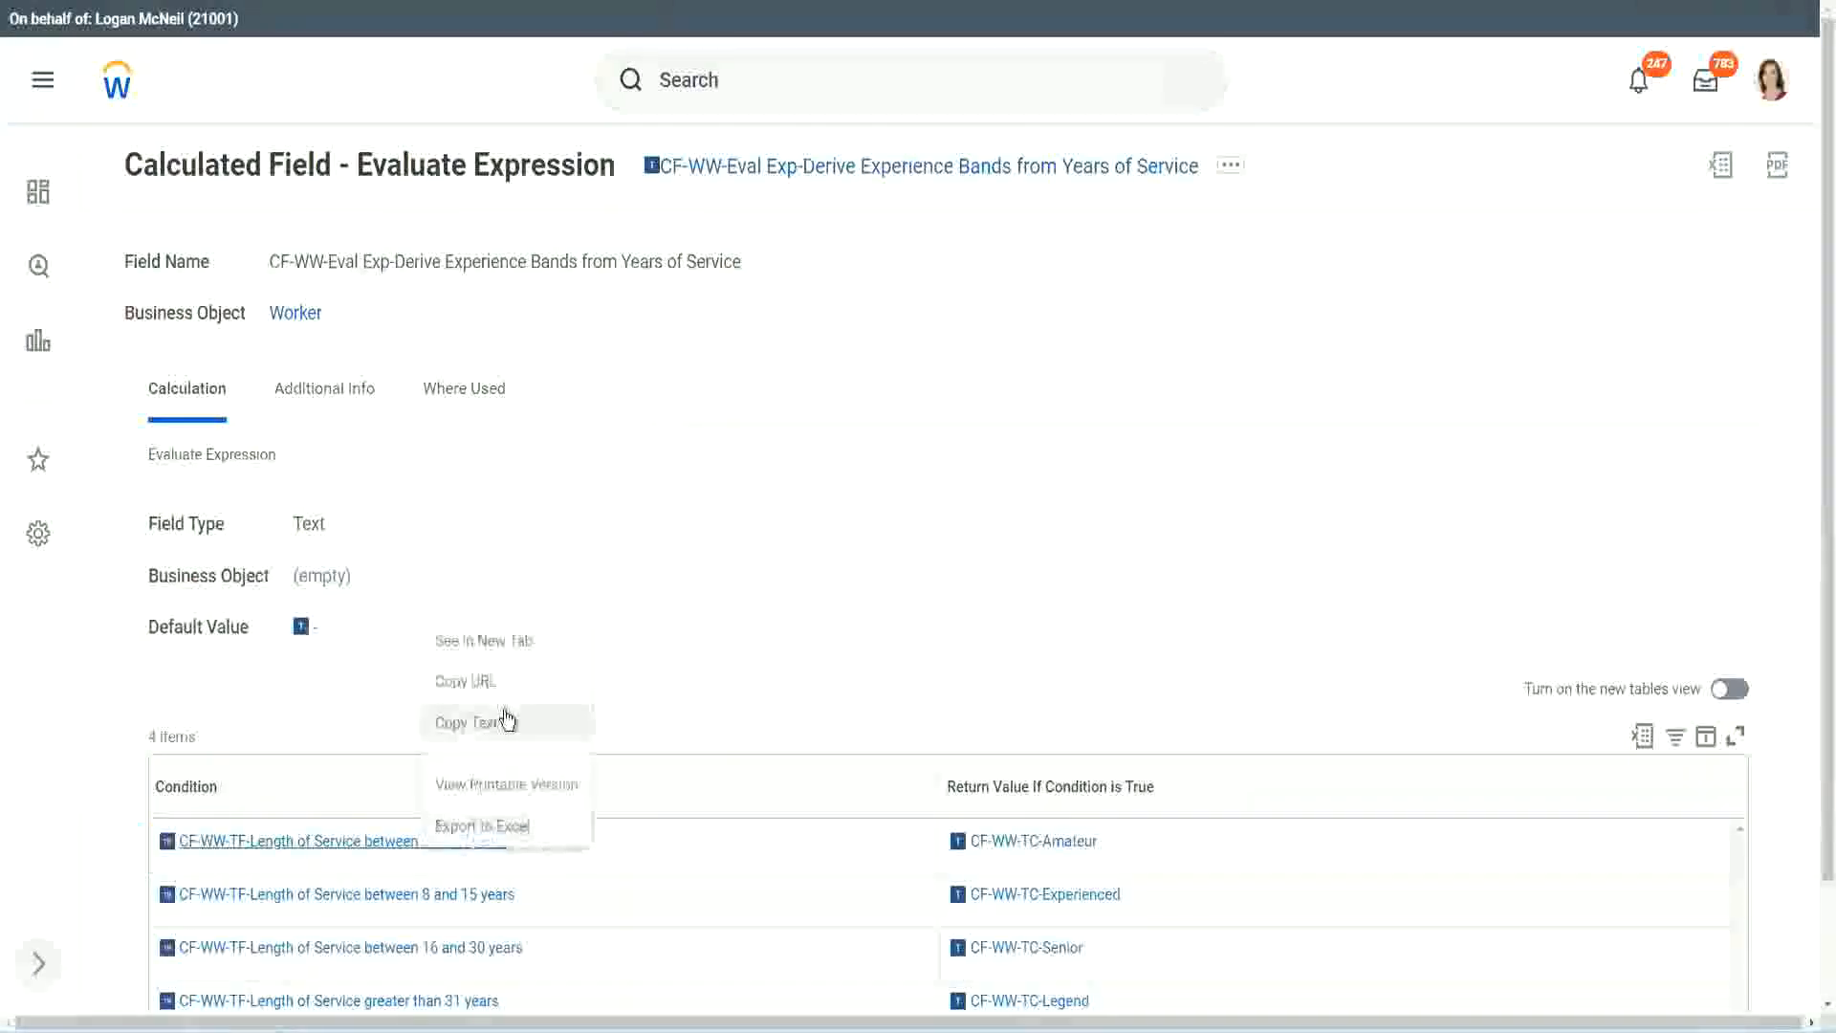
pyautogui.click(496, 724)
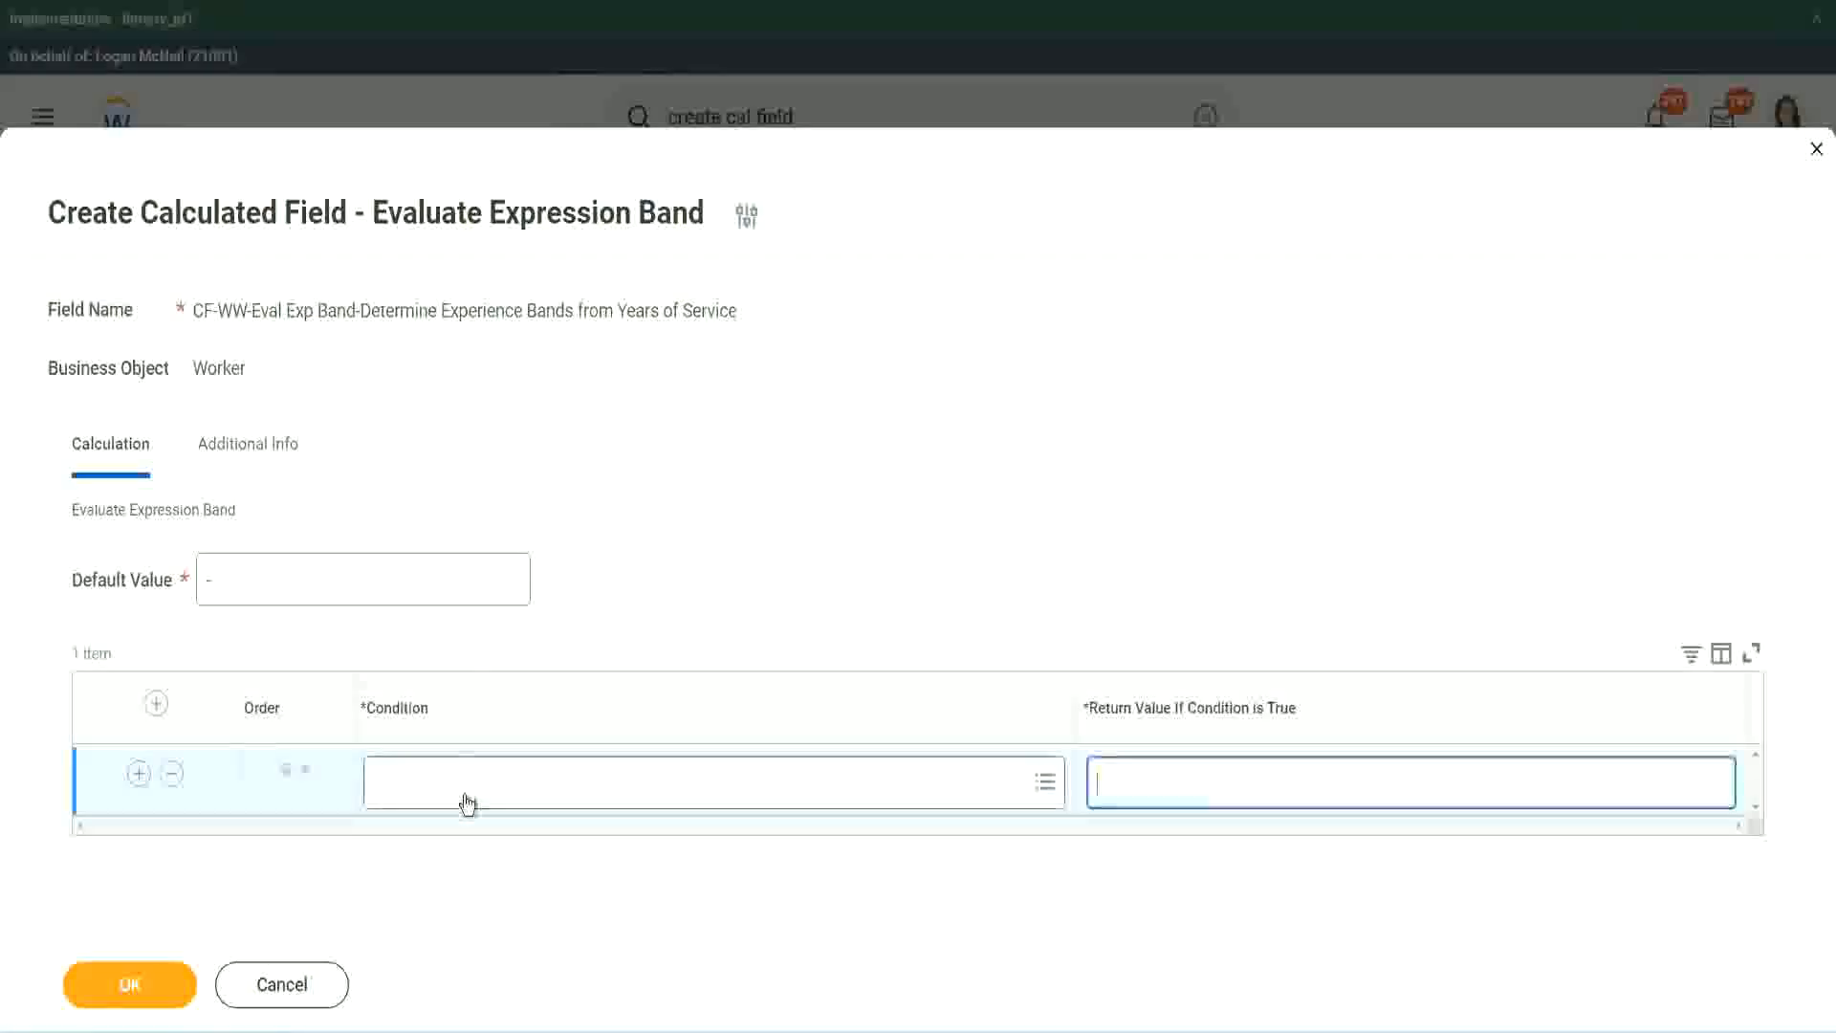
pyautogui.click(465, 795)
pyautogui.hotkey('ctrl', 'v')
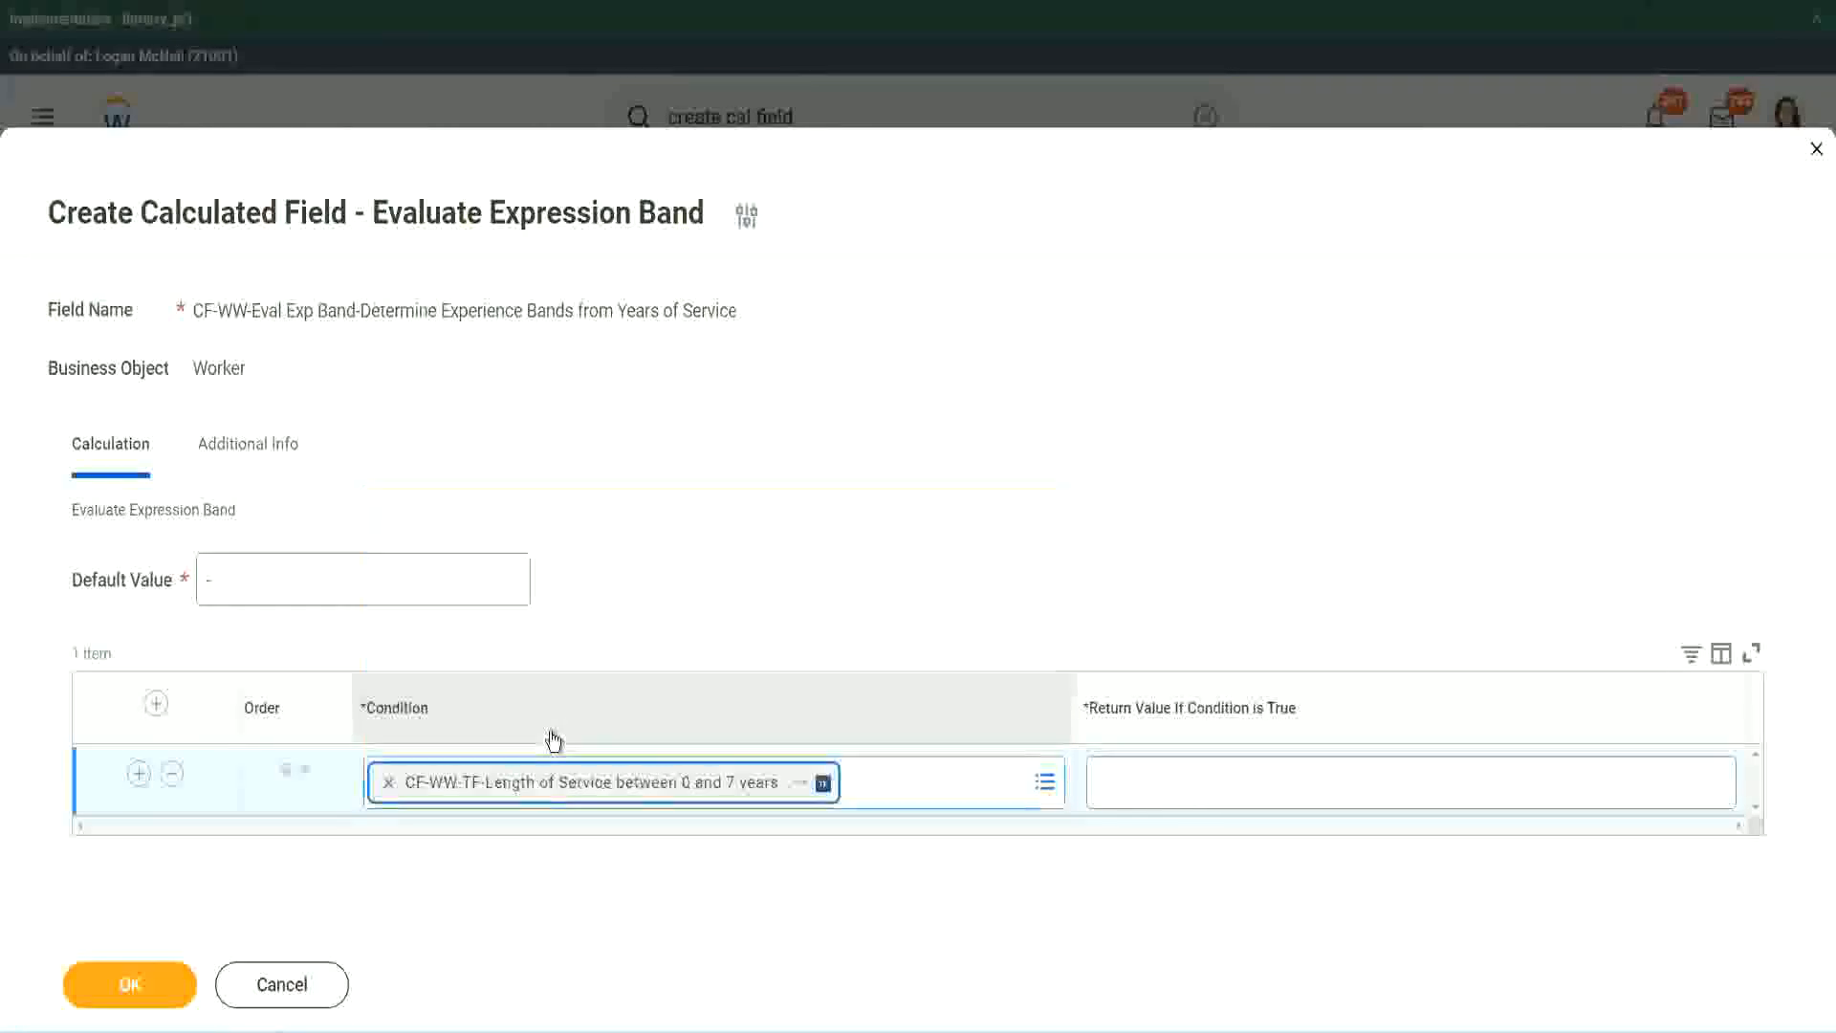
pyautogui.click(1160, 763)
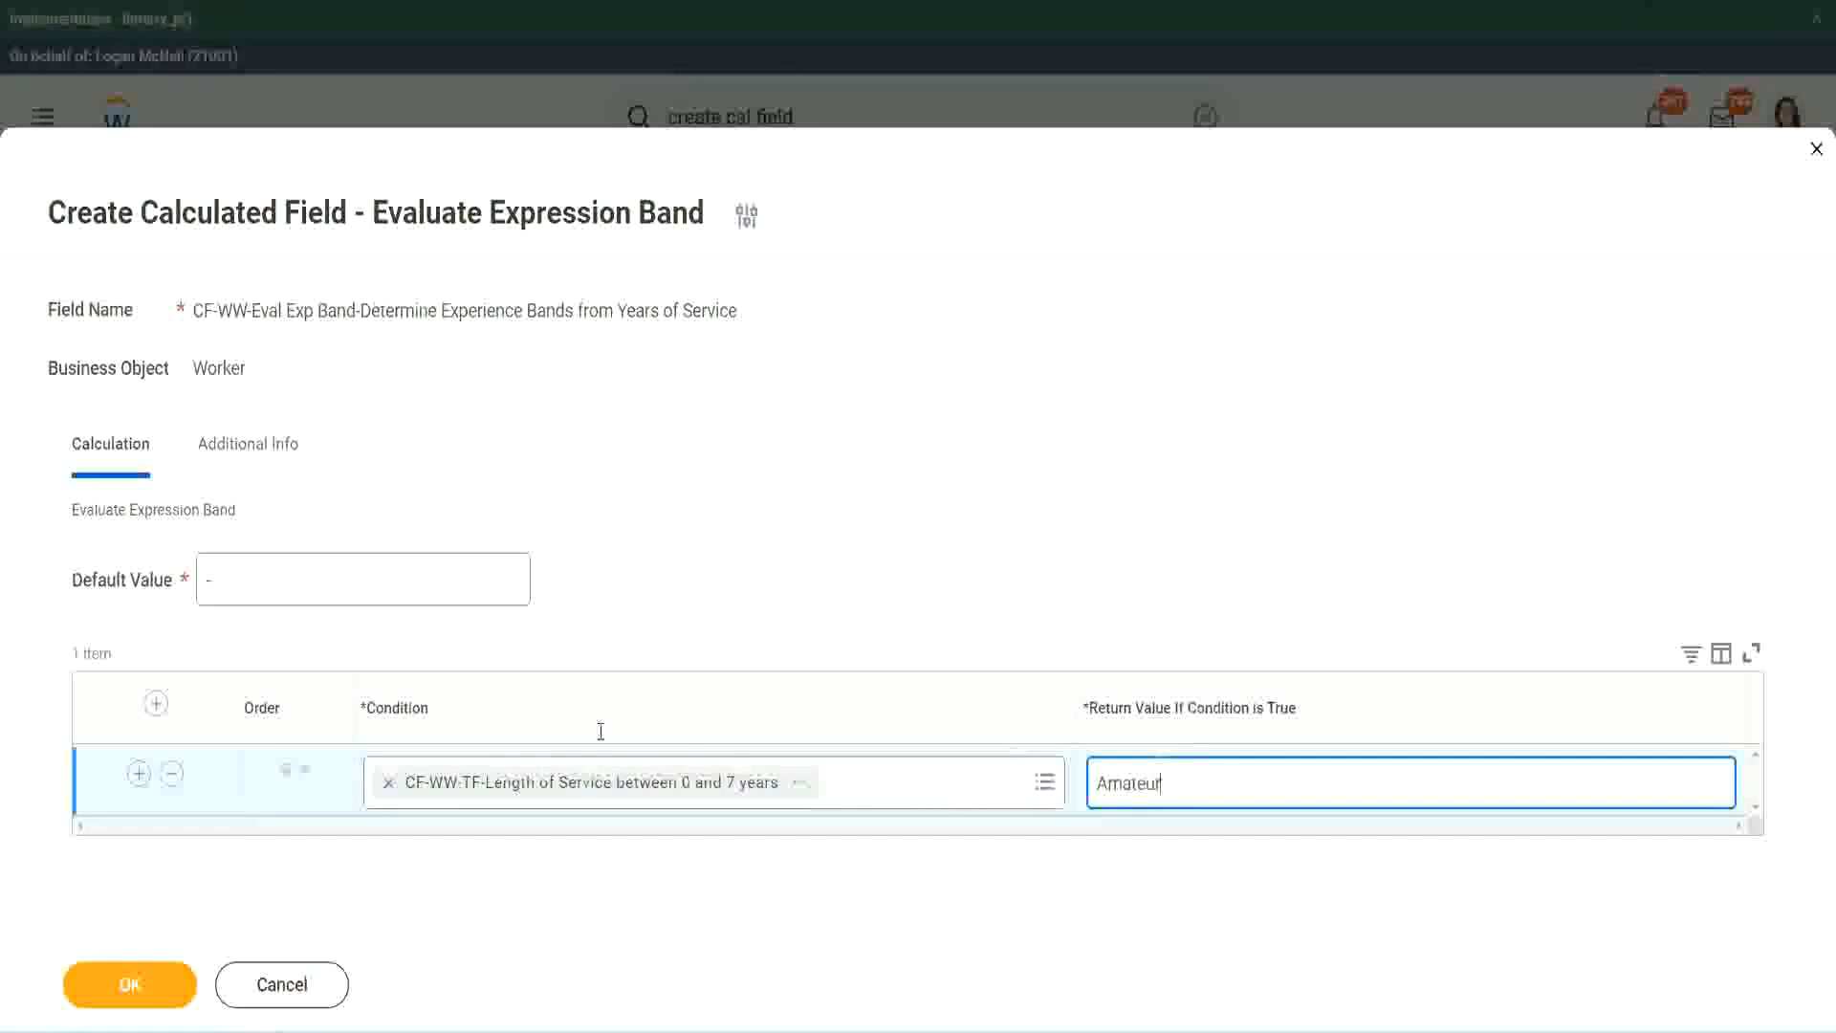
# Add three more empty condition rows to the Evaluate Expression Band table
pyautogui.click(139, 773)
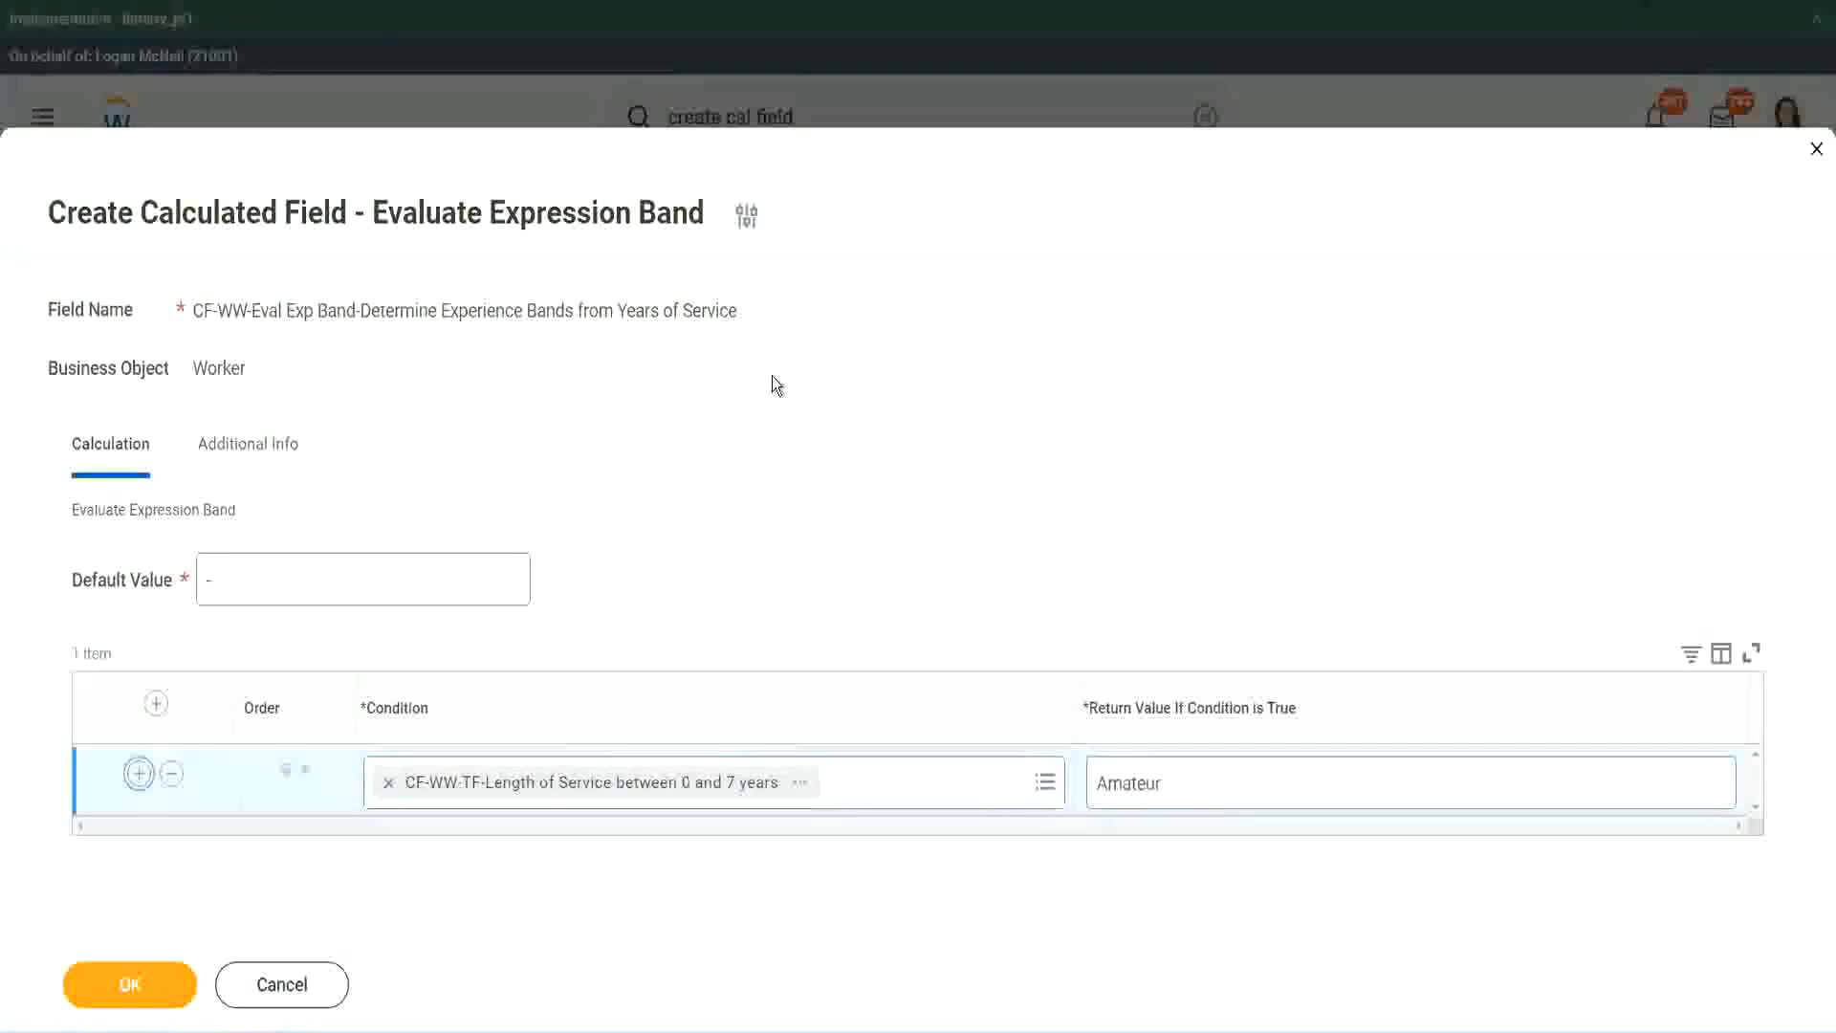
pyautogui.click(138, 846)
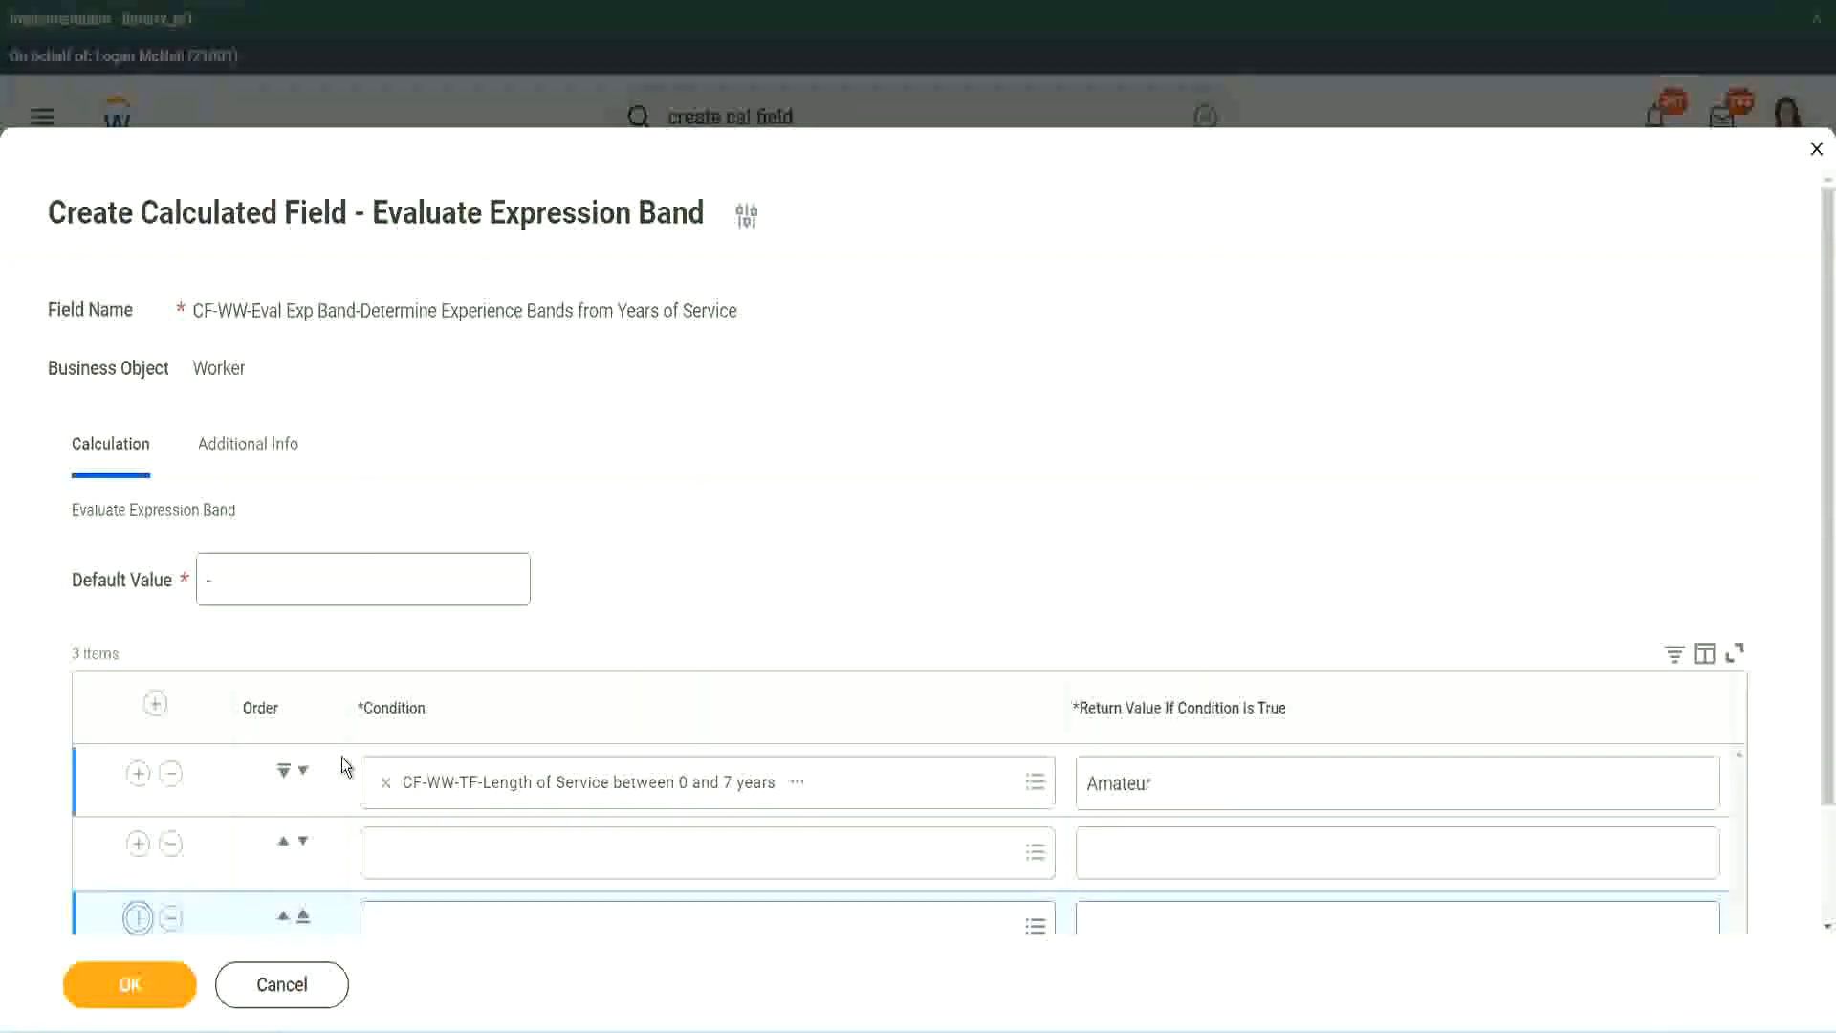
pyautogui.click(137, 777)
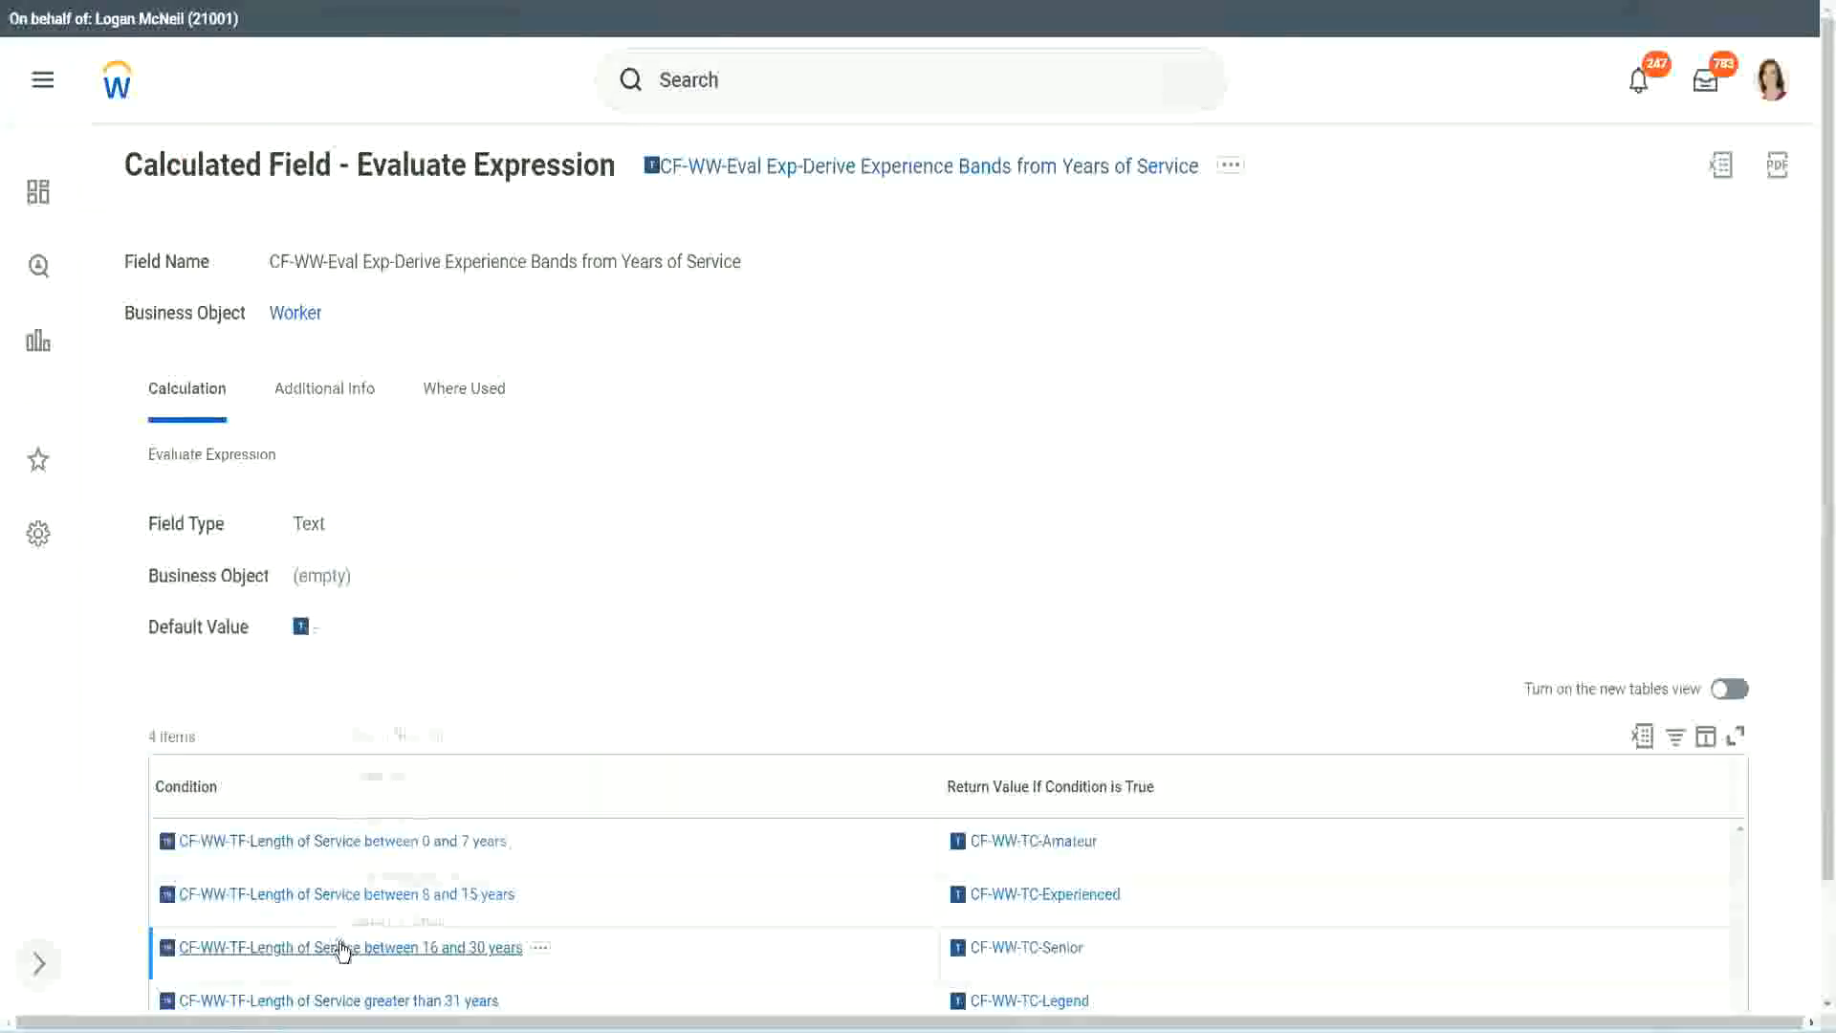
# Copy CF-WW-TF-Length of Service between 16 and 30 years into the second Condition and move that row down to third place
pyautogui.rightClick(345, 947)
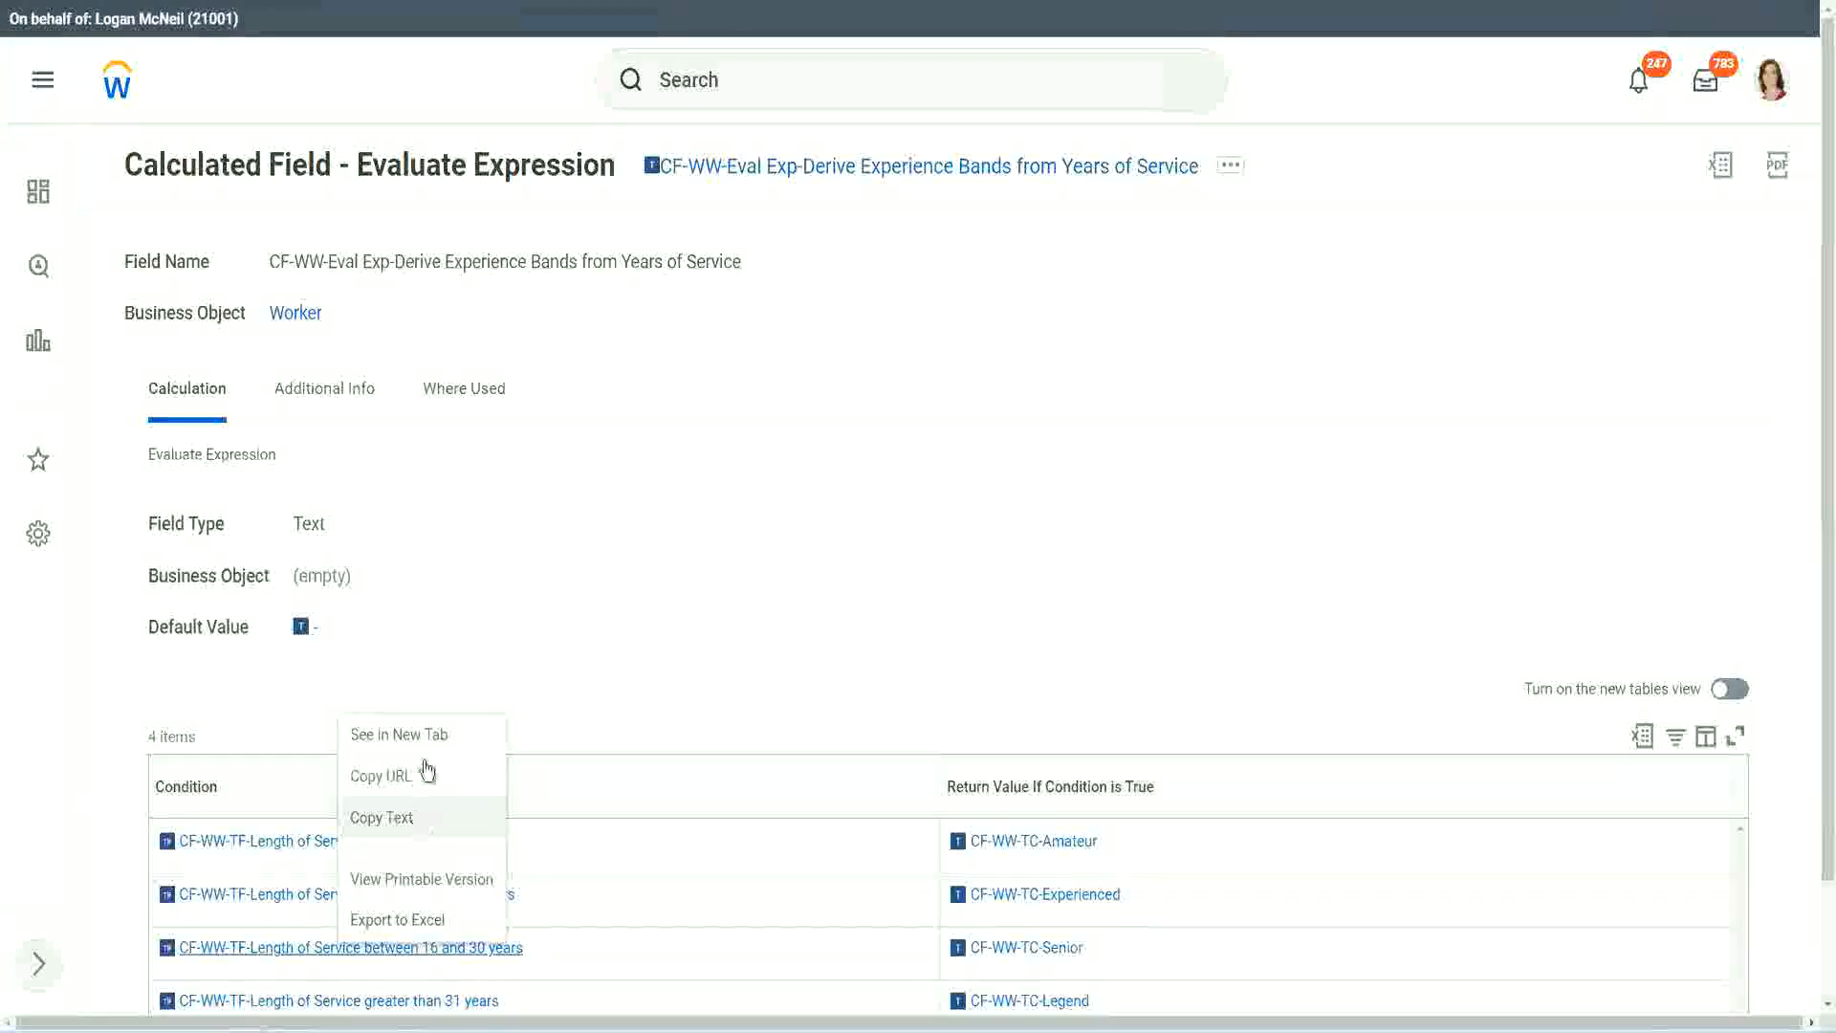
pyautogui.click(426, 773)
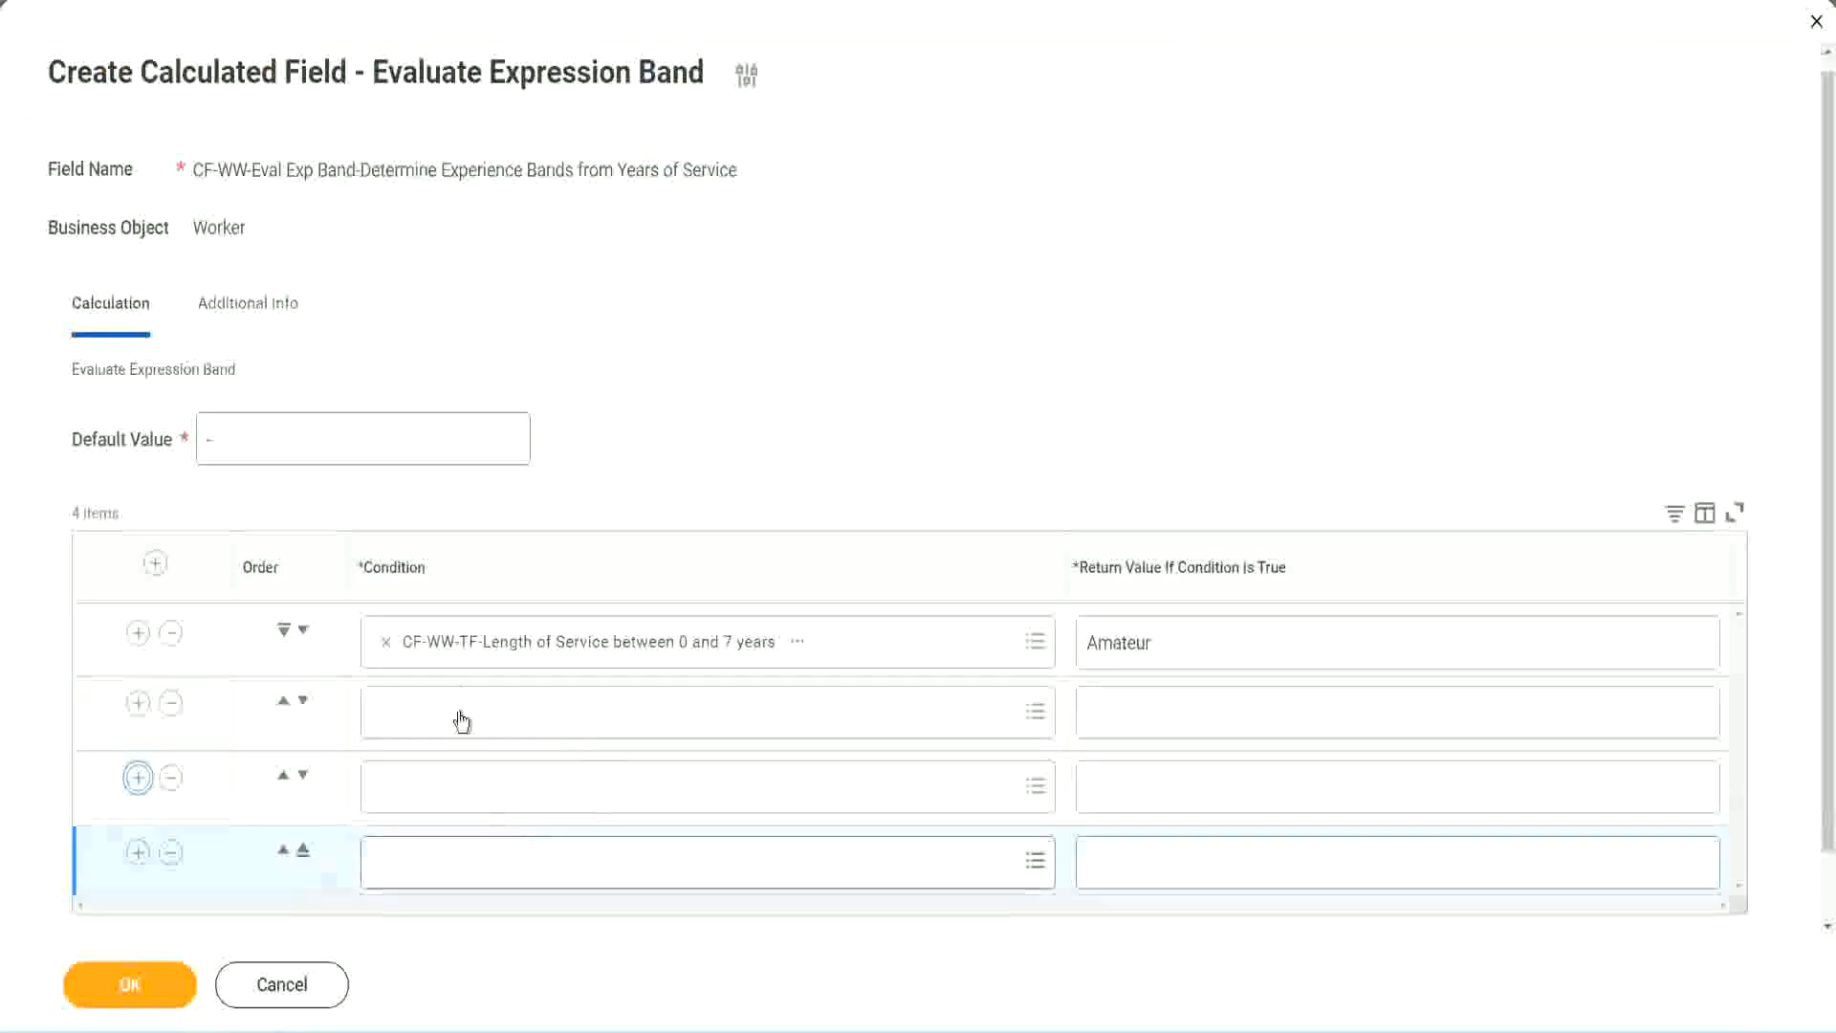
pyautogui.click(463, 708)
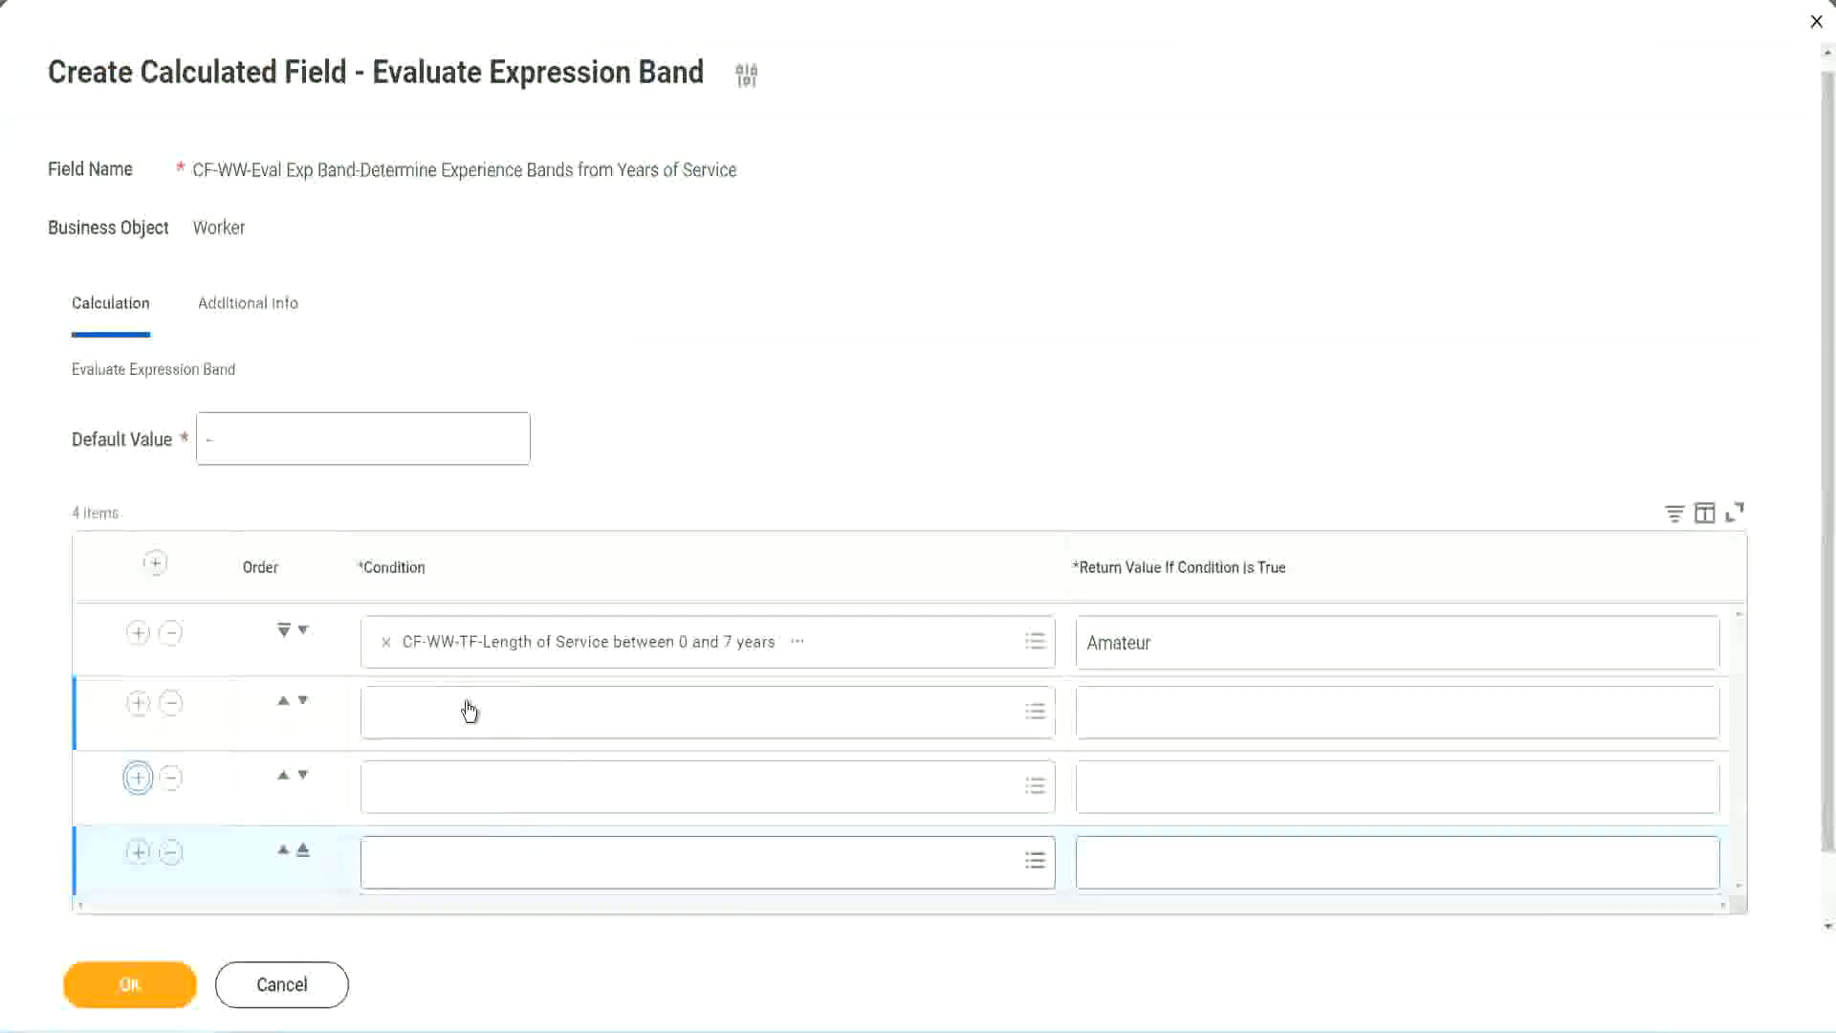
pyautogui.hotkey('ctrl', 'v')
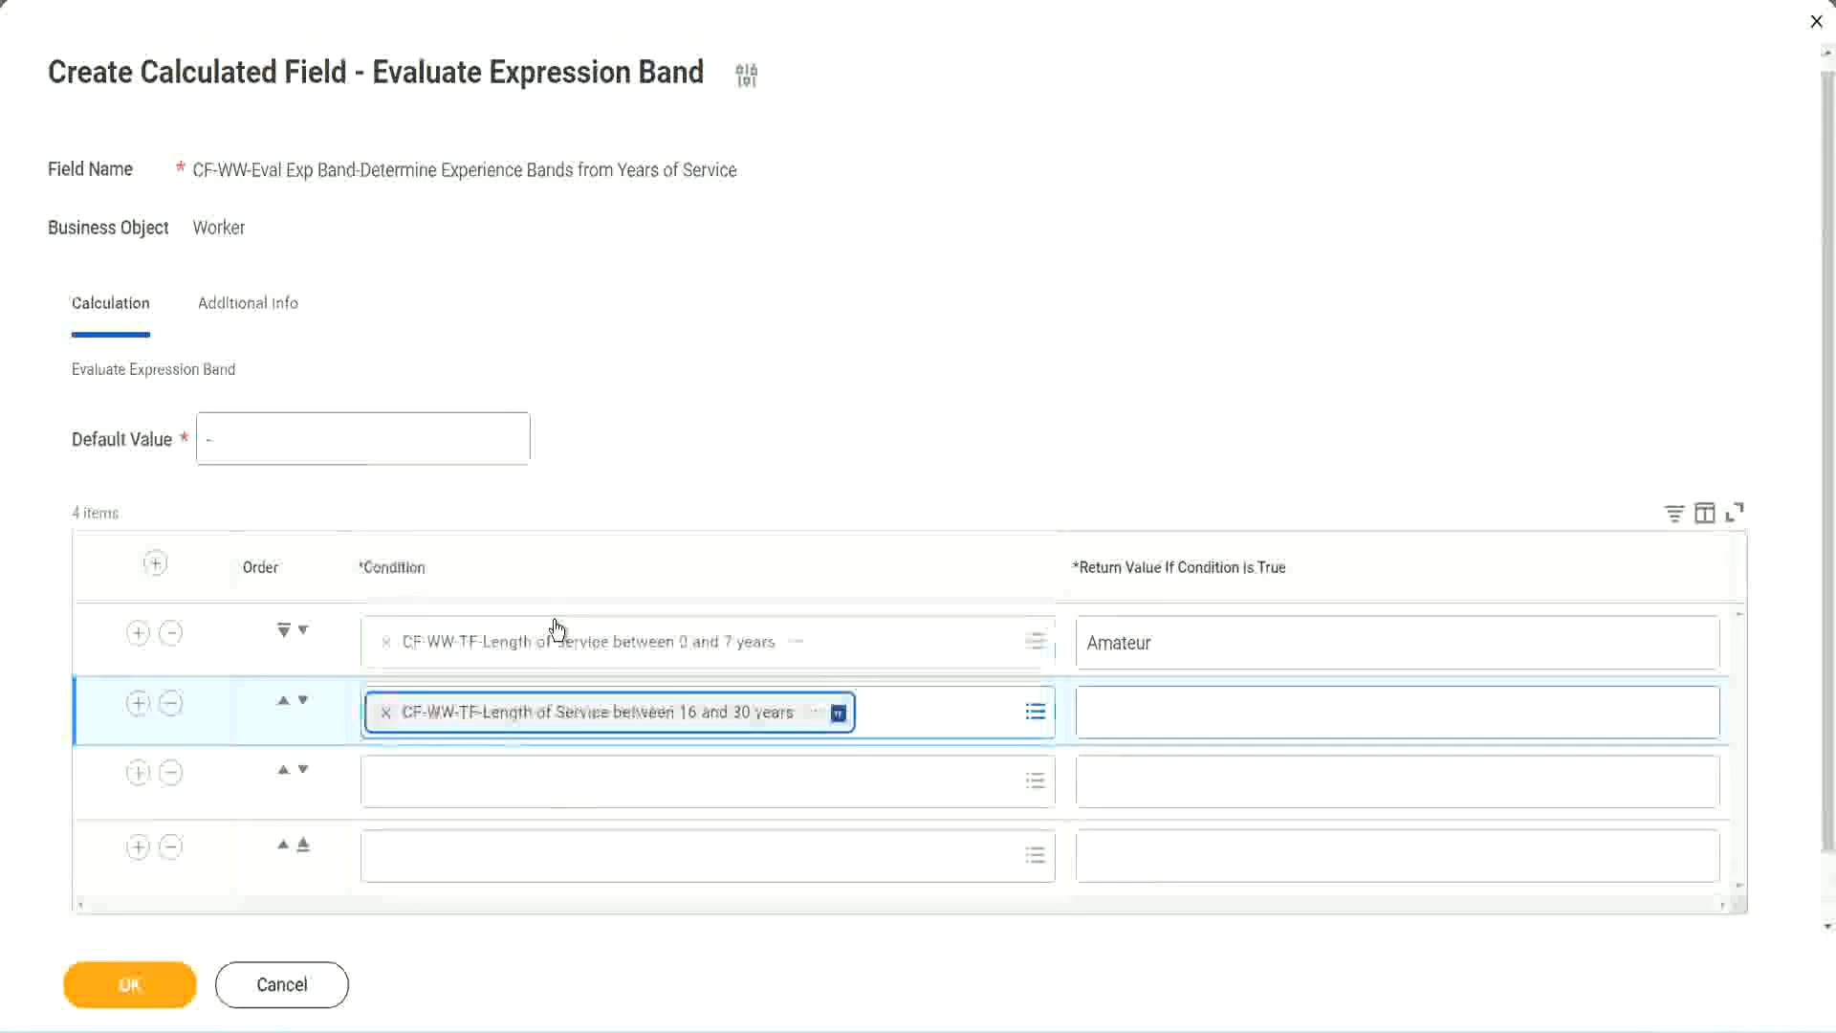
pyautogui.click(303, 700)
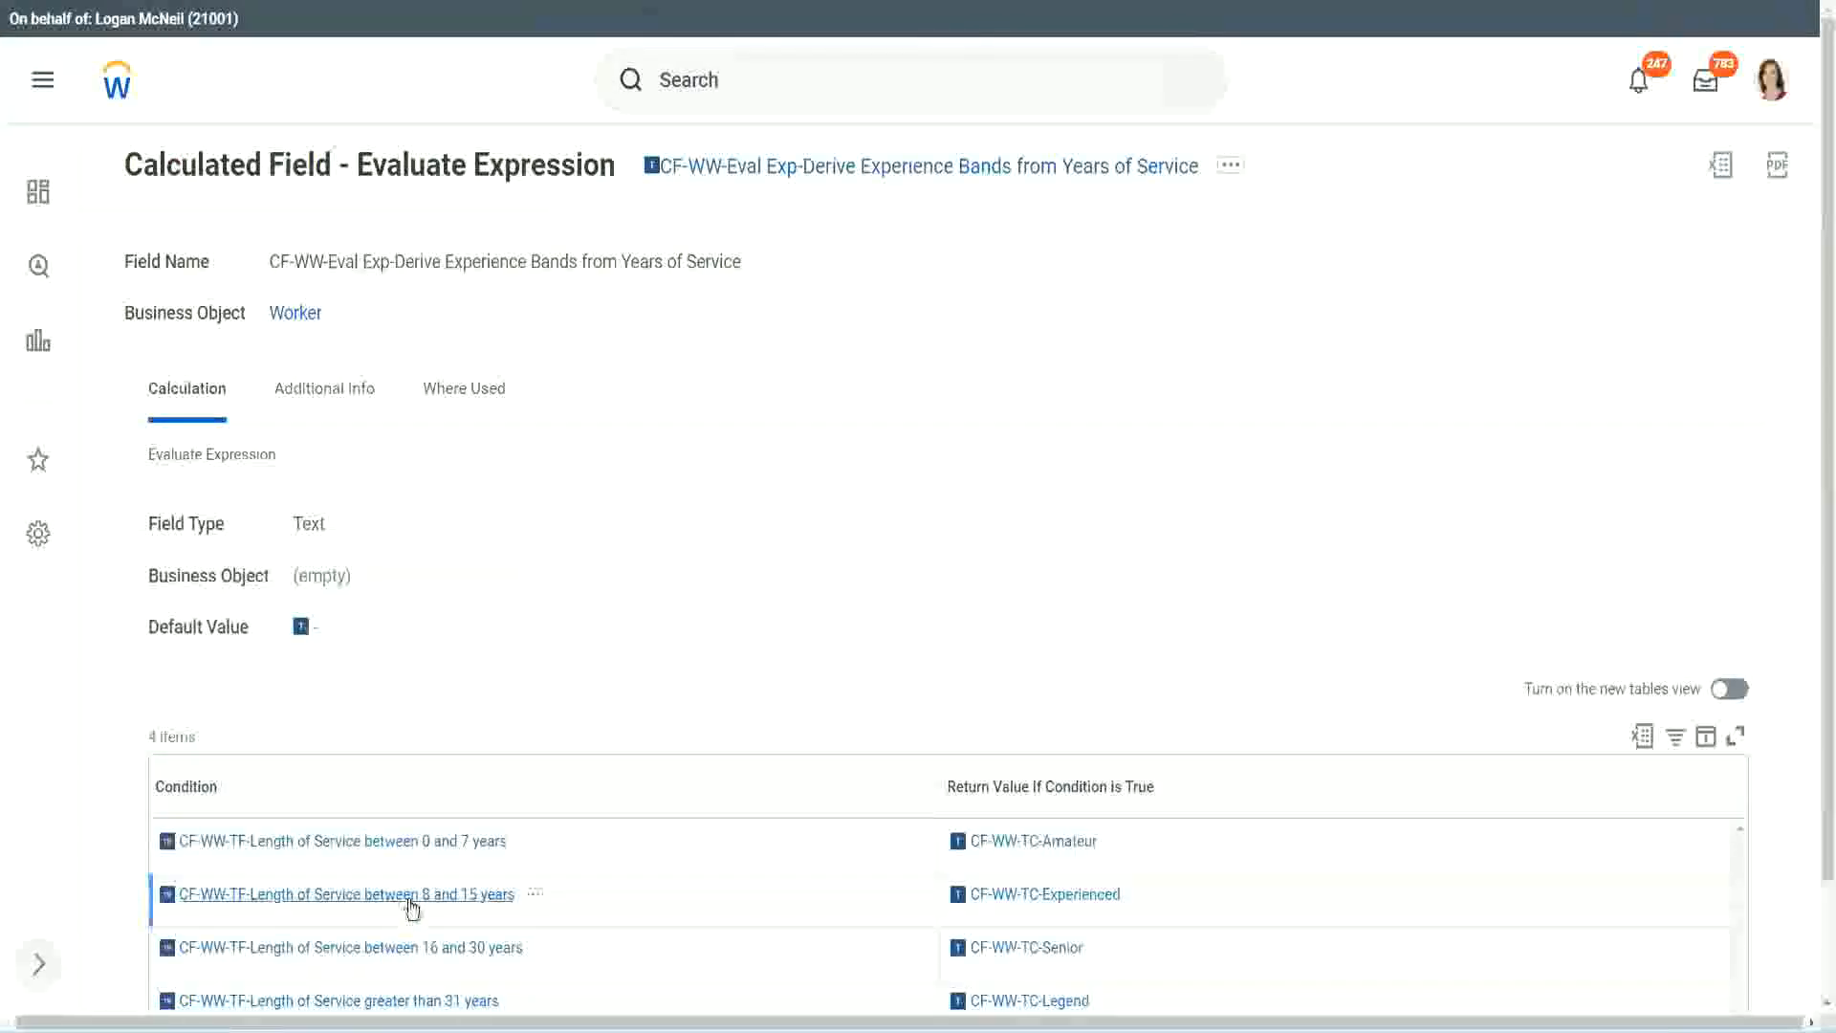
# Copy CF-WW-TF-Length of Service between 8 and 15 years from the existing calculated field into the second Condition
pyautogui.rightClick(412, 908)
pyautogui.click(469, 773)
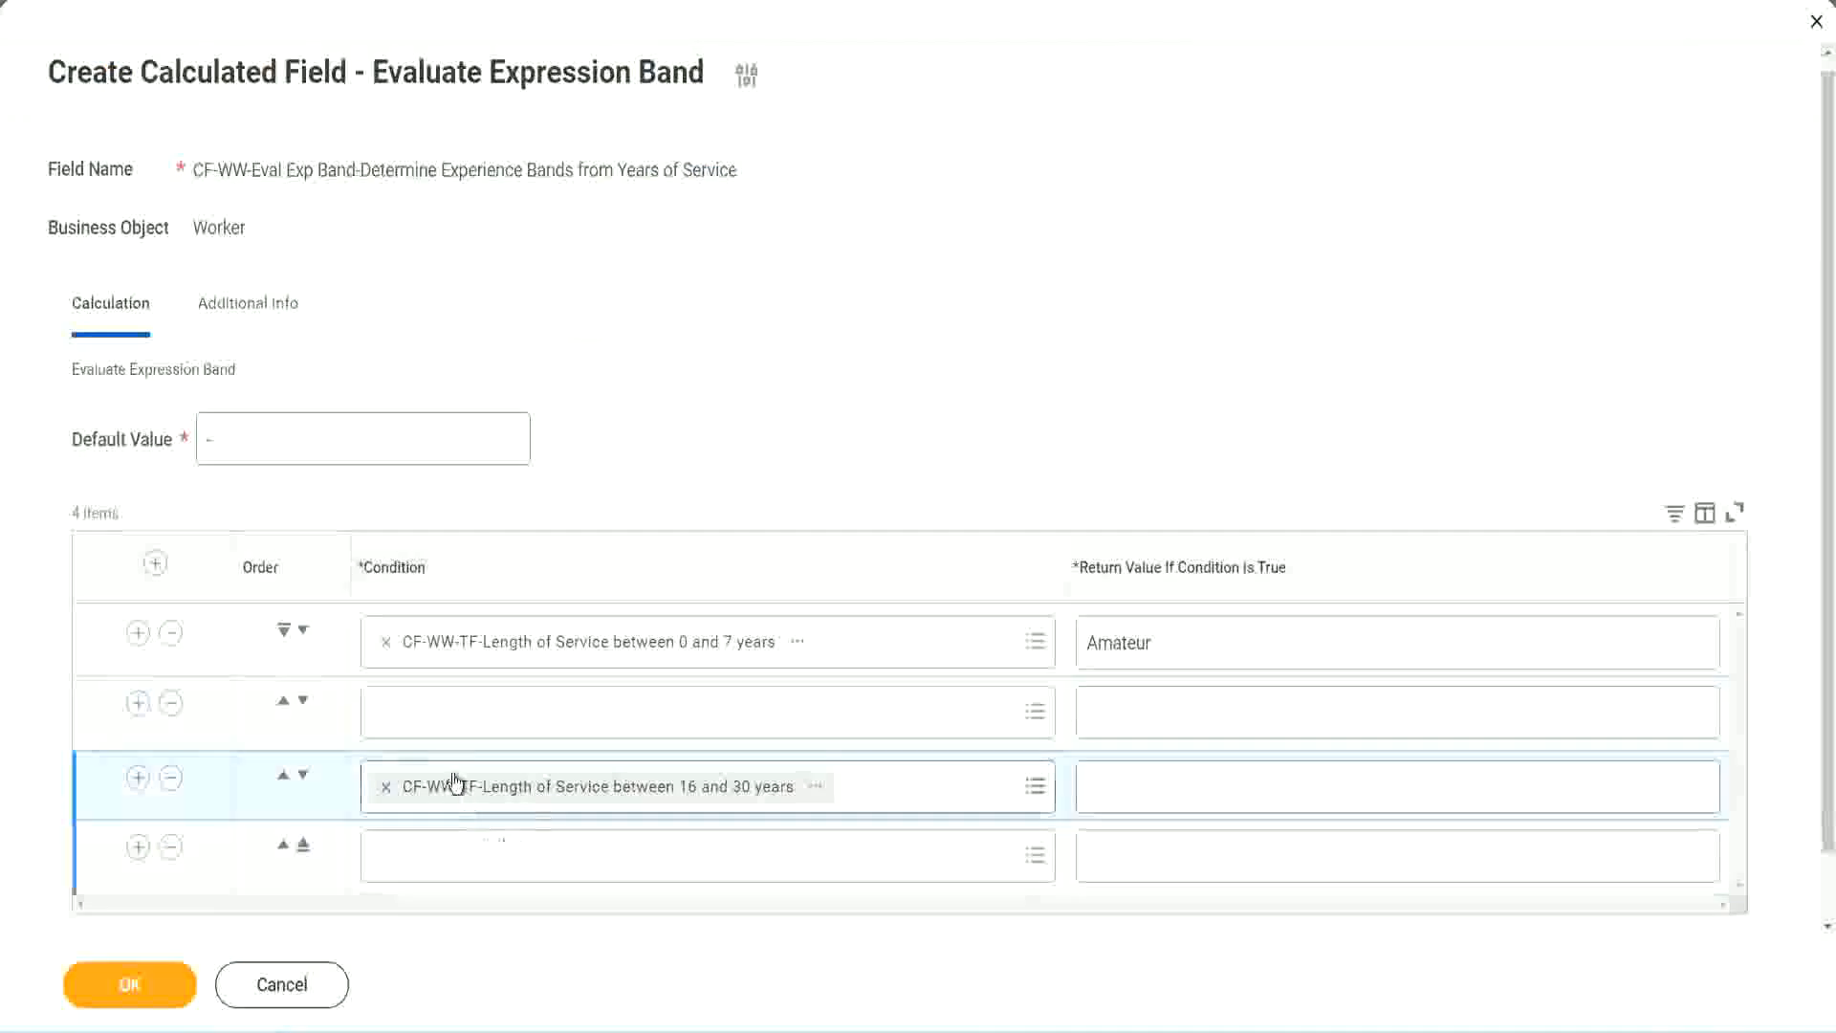
pyautogui.click(460, 732)
pyautogui.hotkey('ctrl', 'v')
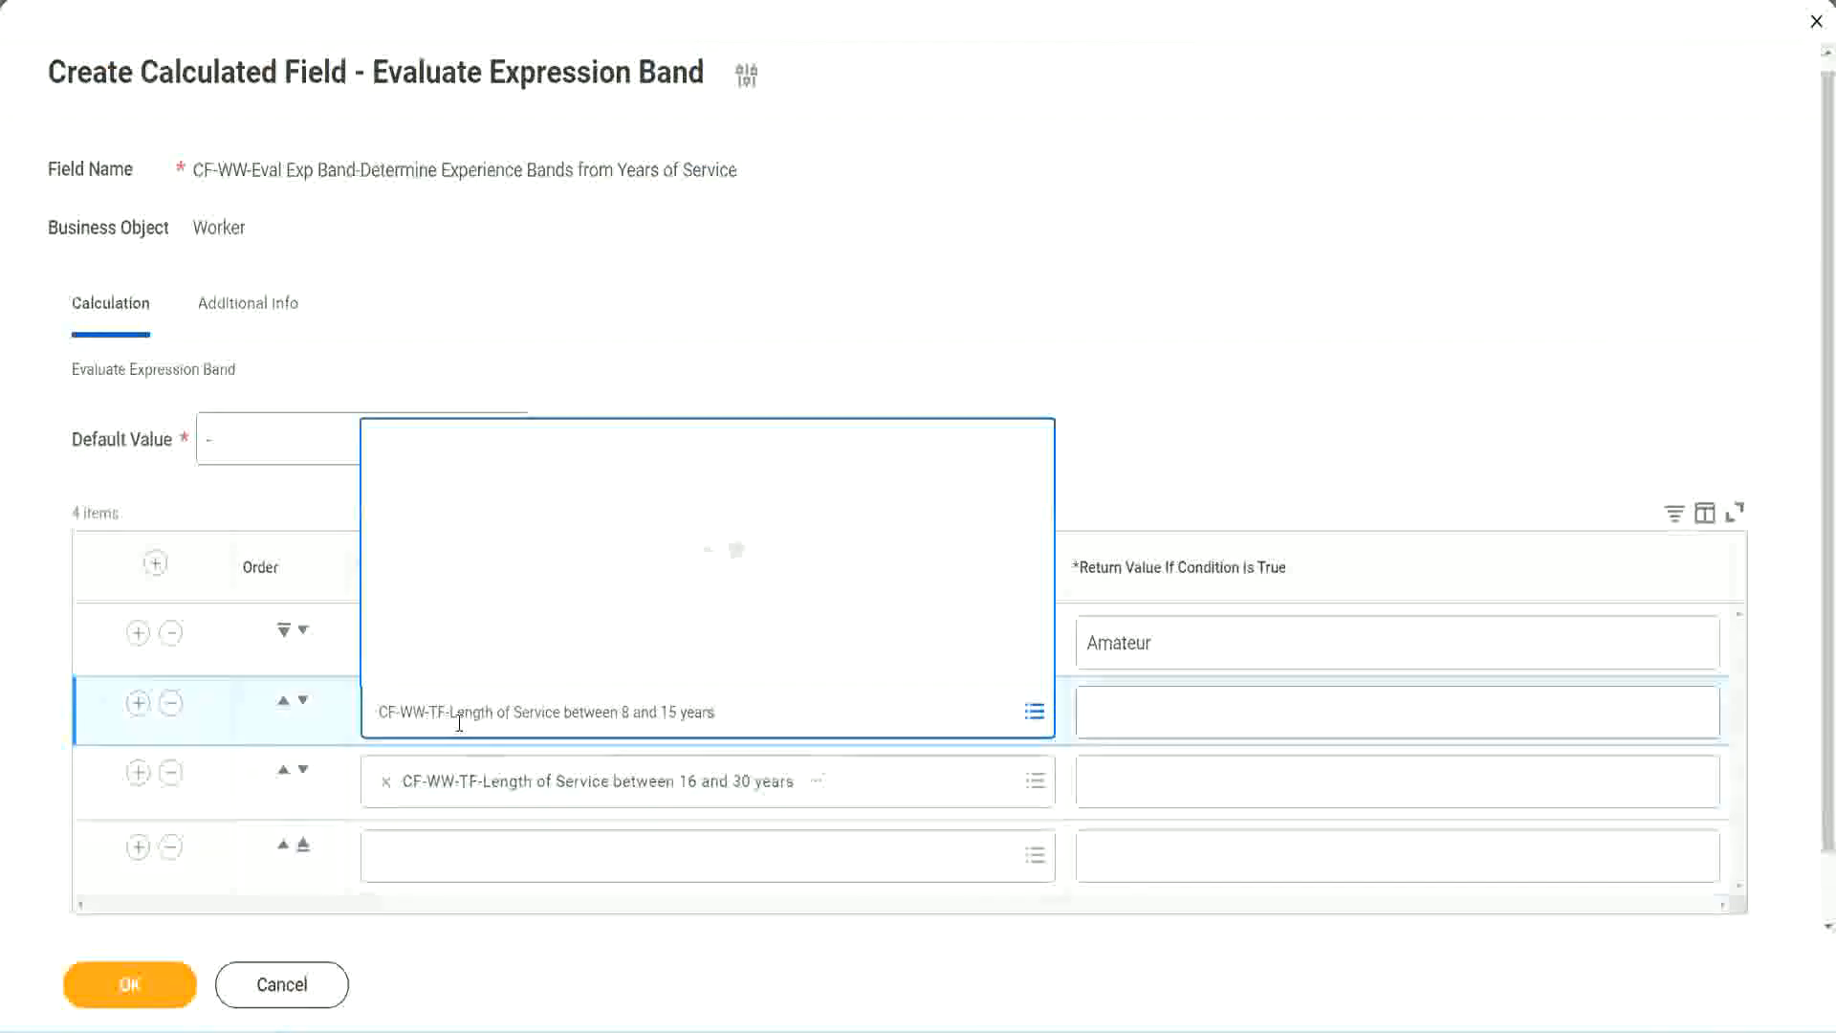
pyautogui.press('Return')
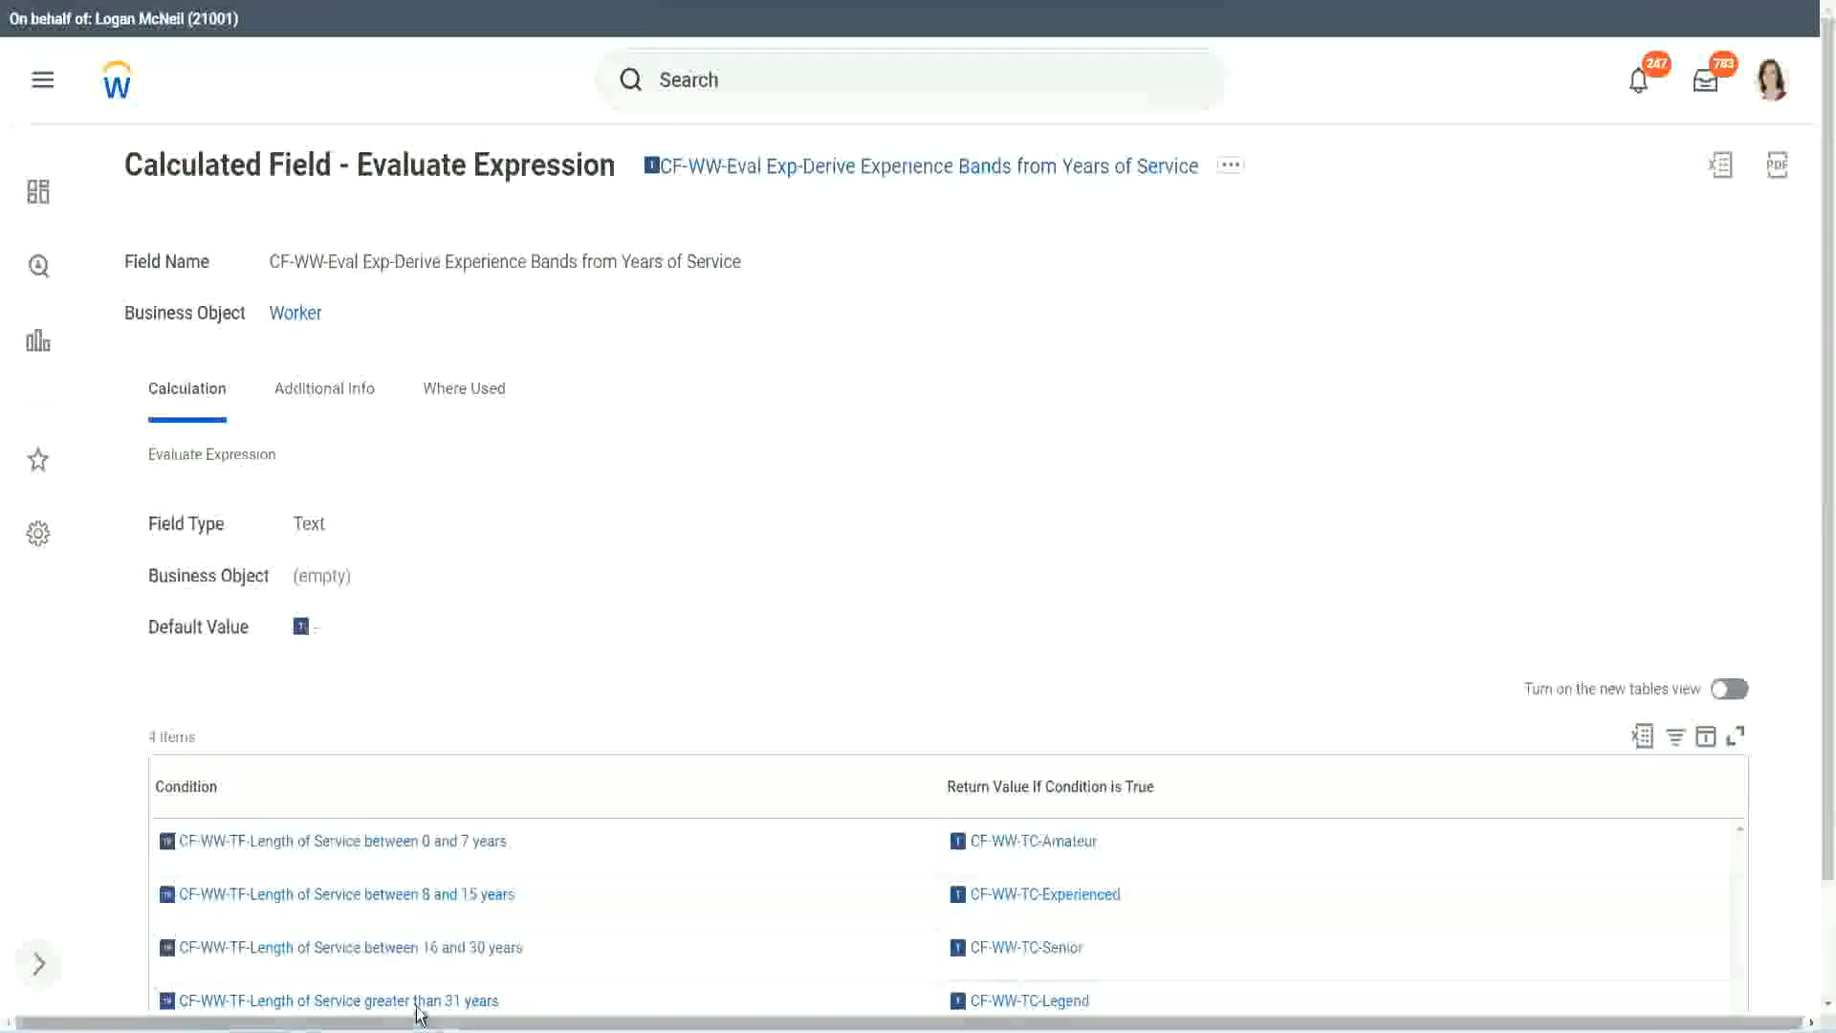
# Copy CF-WW-TF-Length of Service greater than 31 years from the existing calculated field into the fourth Condition
pyautogui.rightClick(521, 947)
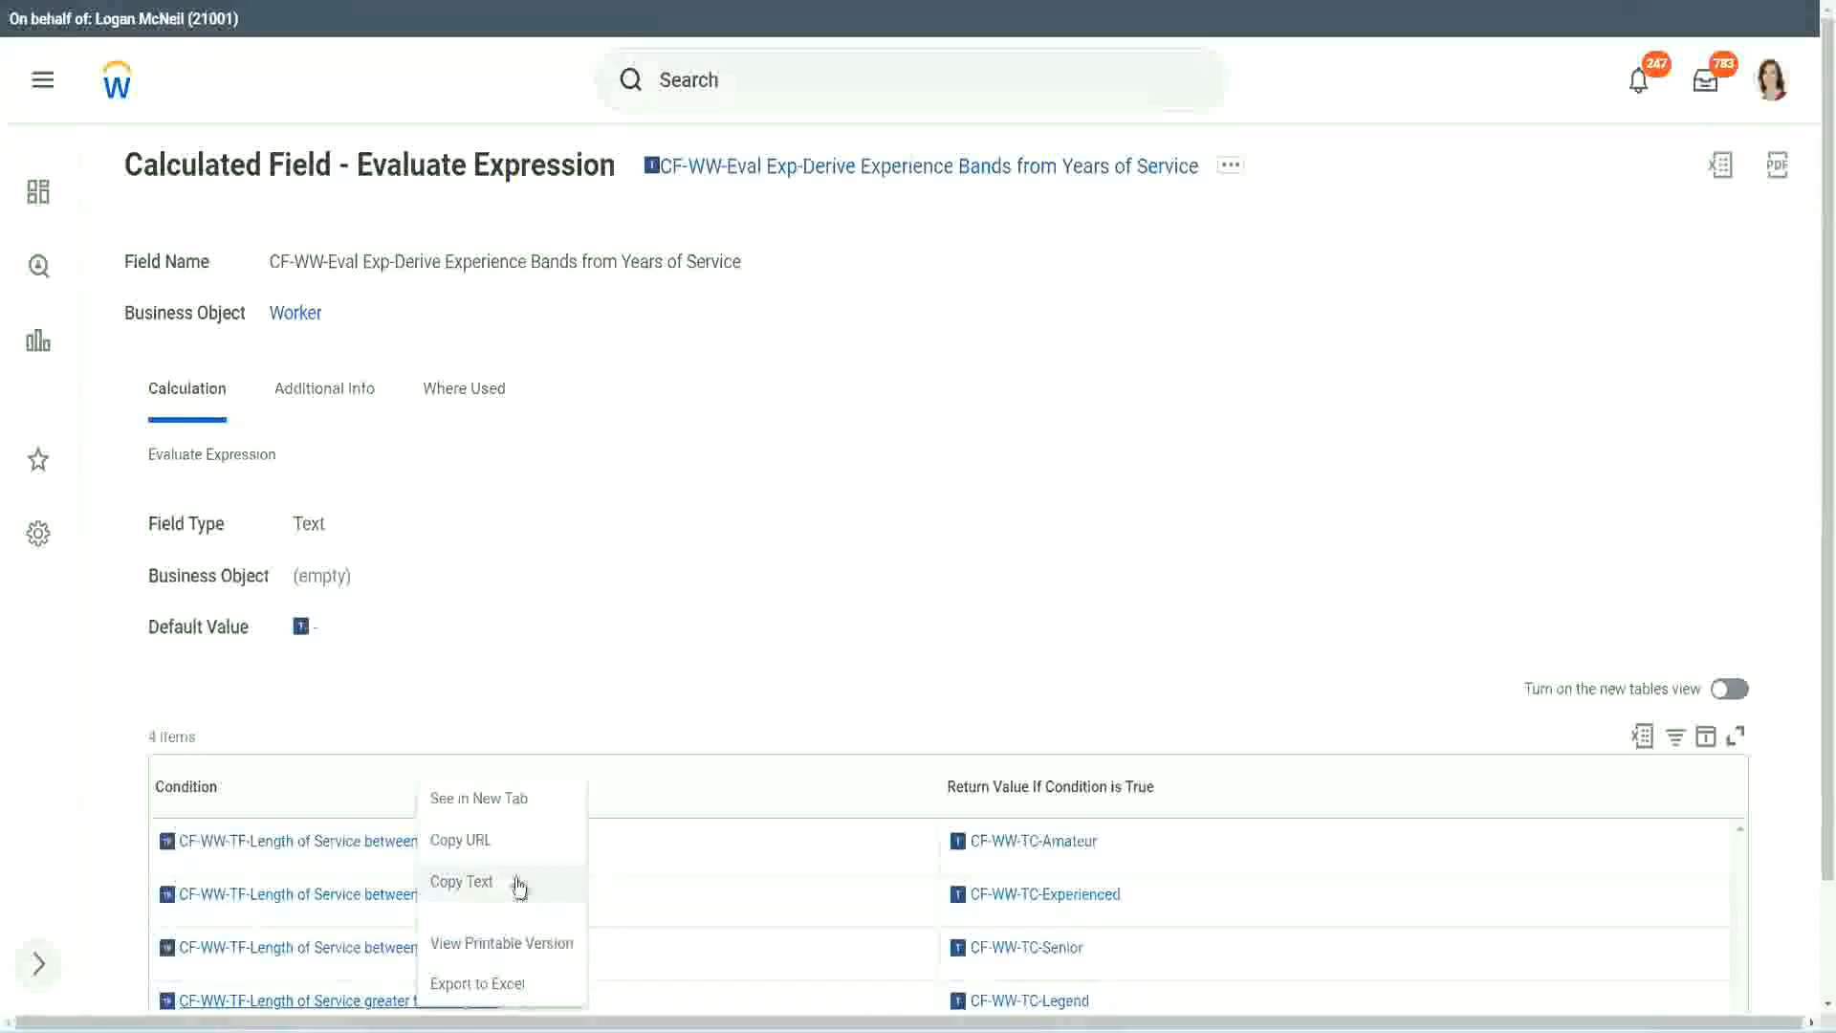
pyautogui.click(524, 899)
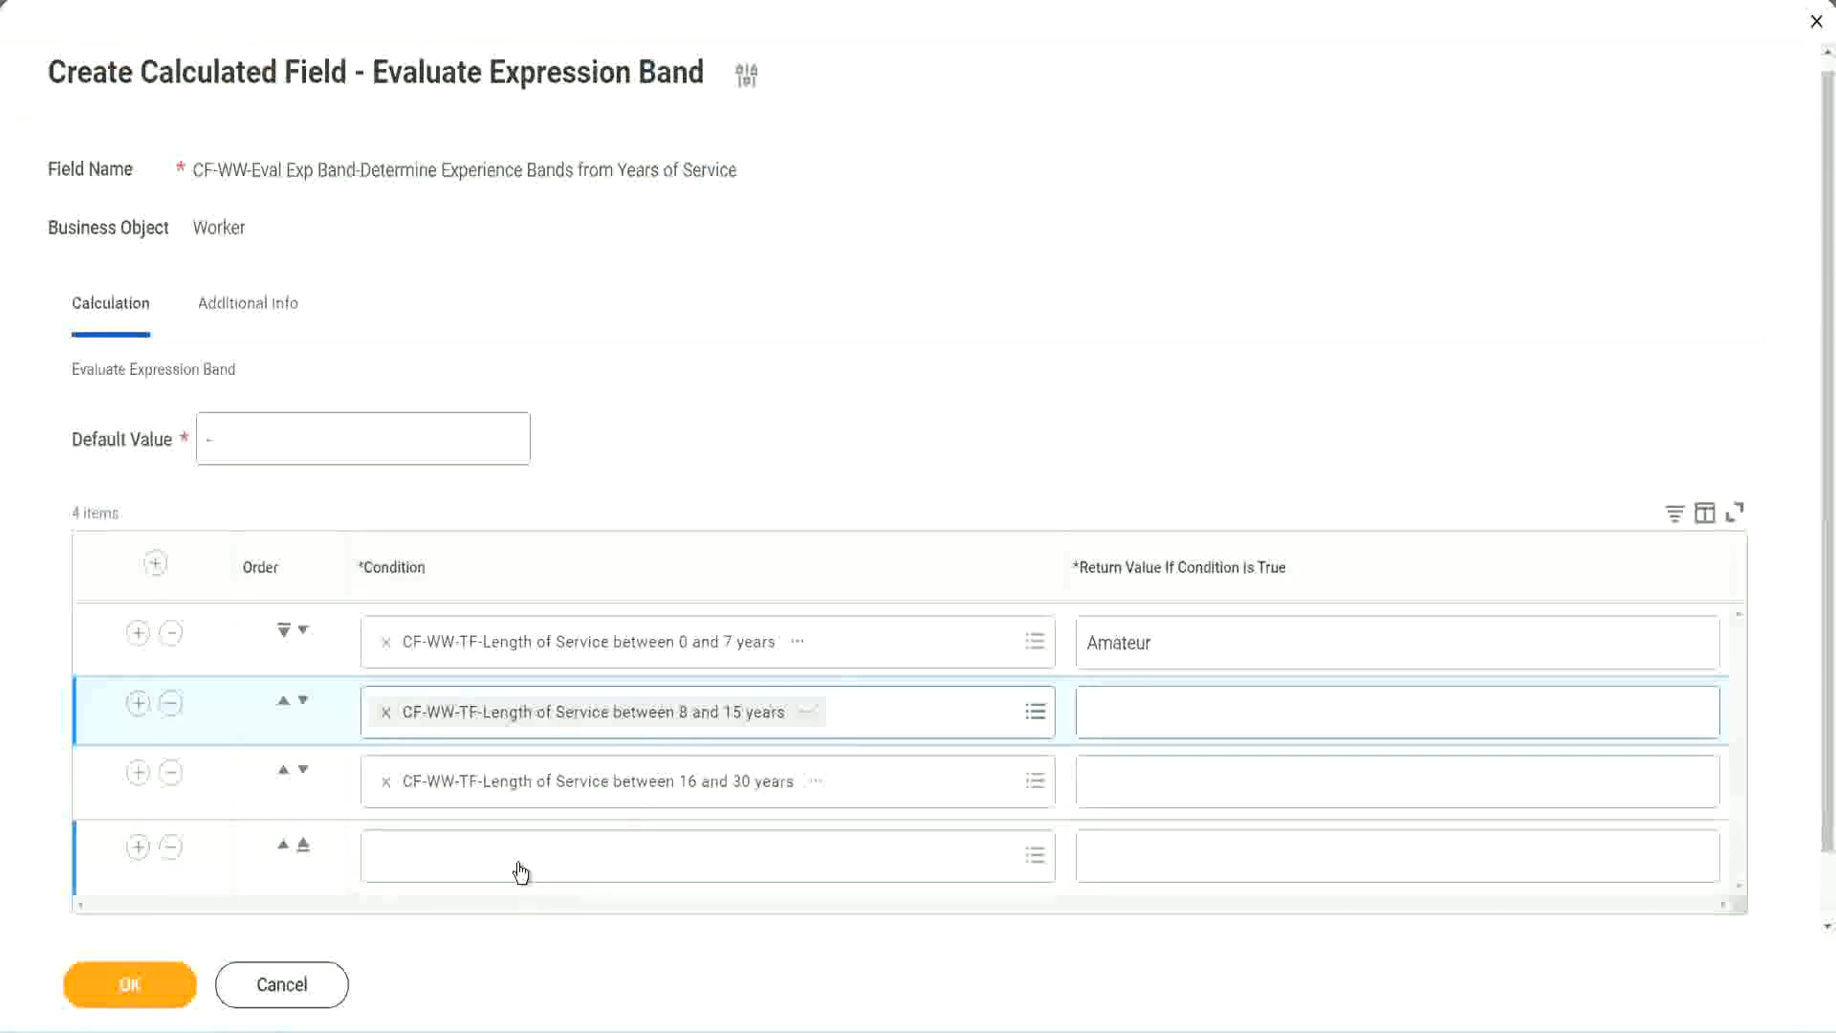
pyautogui.click(521, 872)
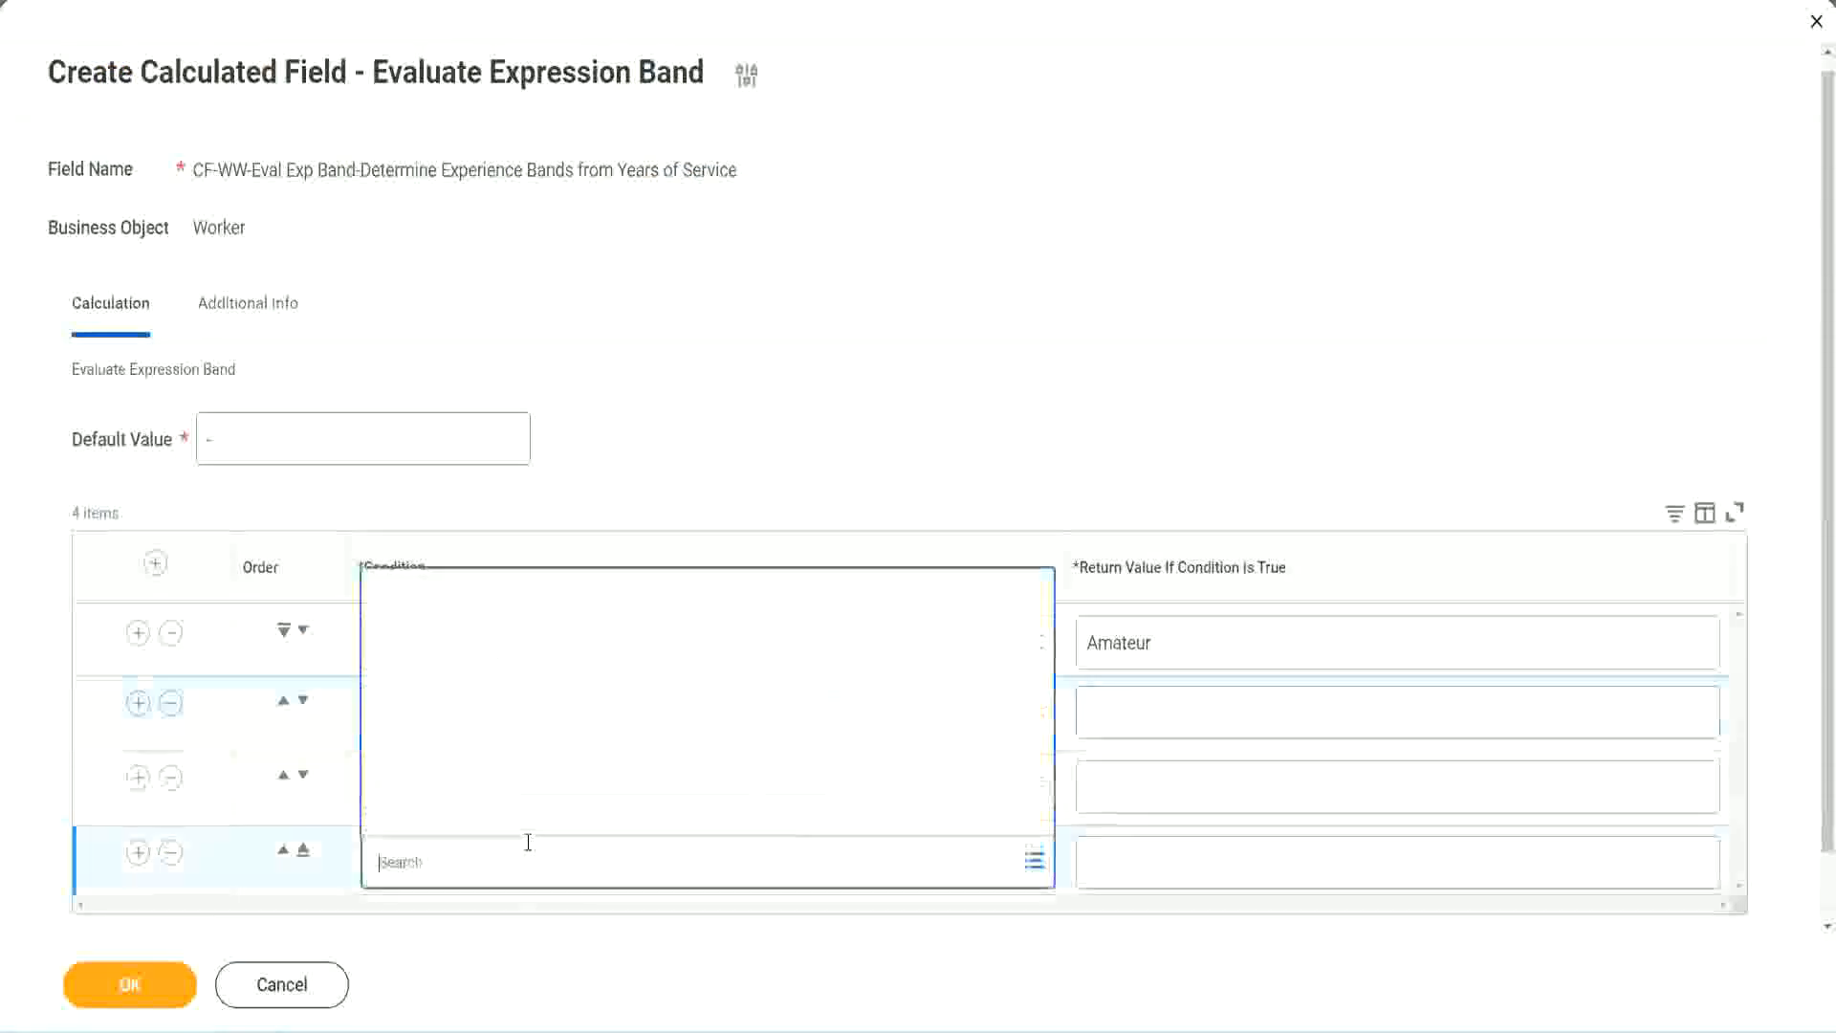
pyautogui.hotkey('ctrl', 'v')
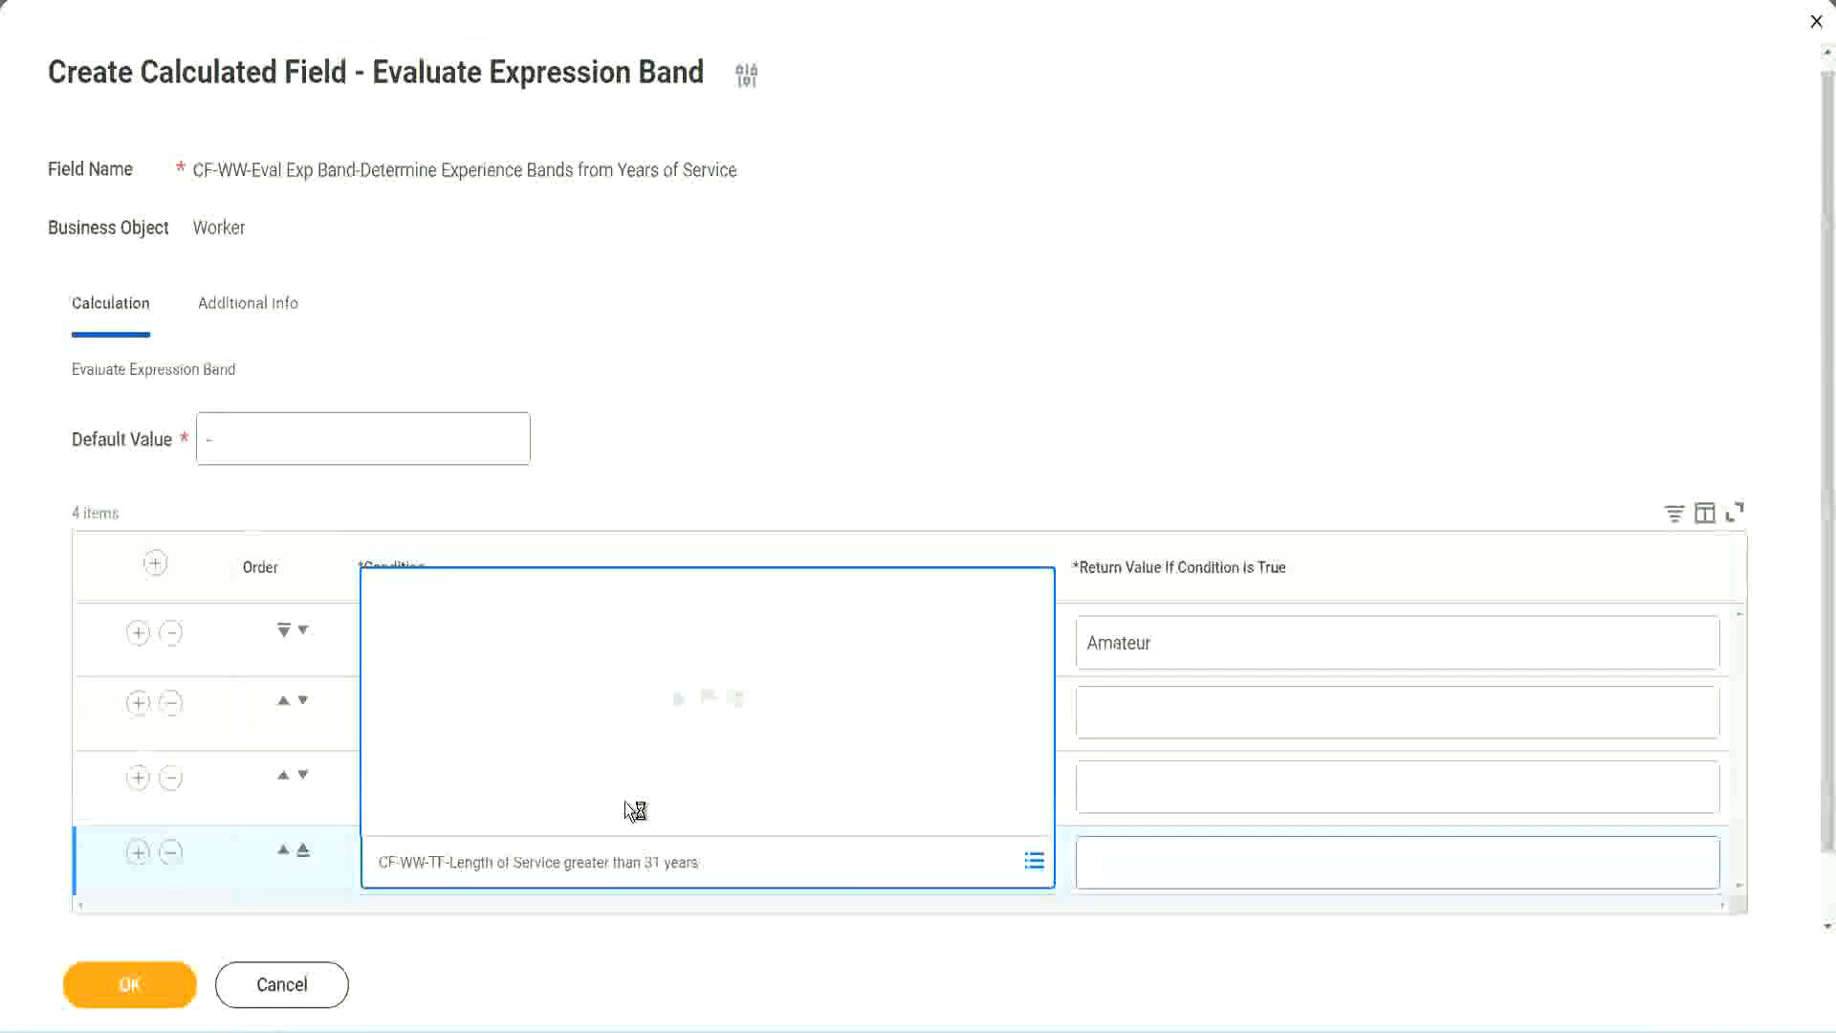
# Set the return values to Legend for the fourth condition, Senior for the third and Experienced for the second, and save the calculated field
pyautogui.click(1207, 861)
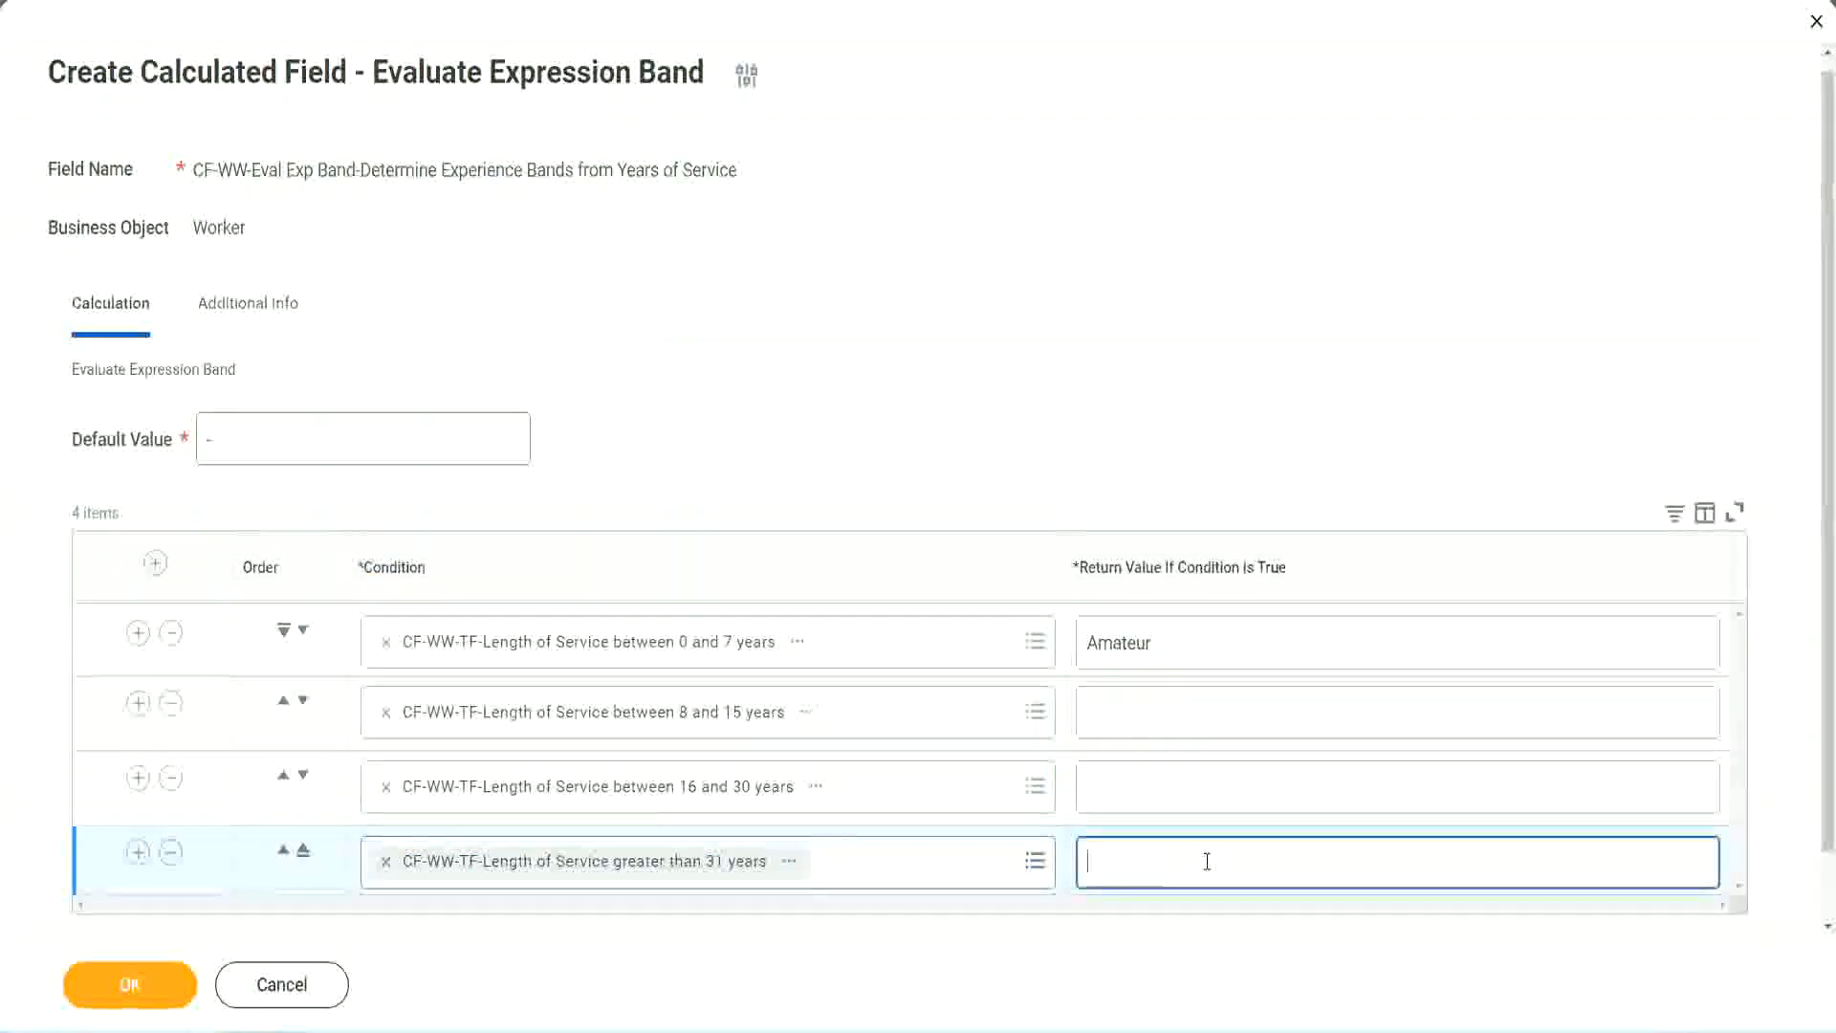
pyautogui.write('Le')
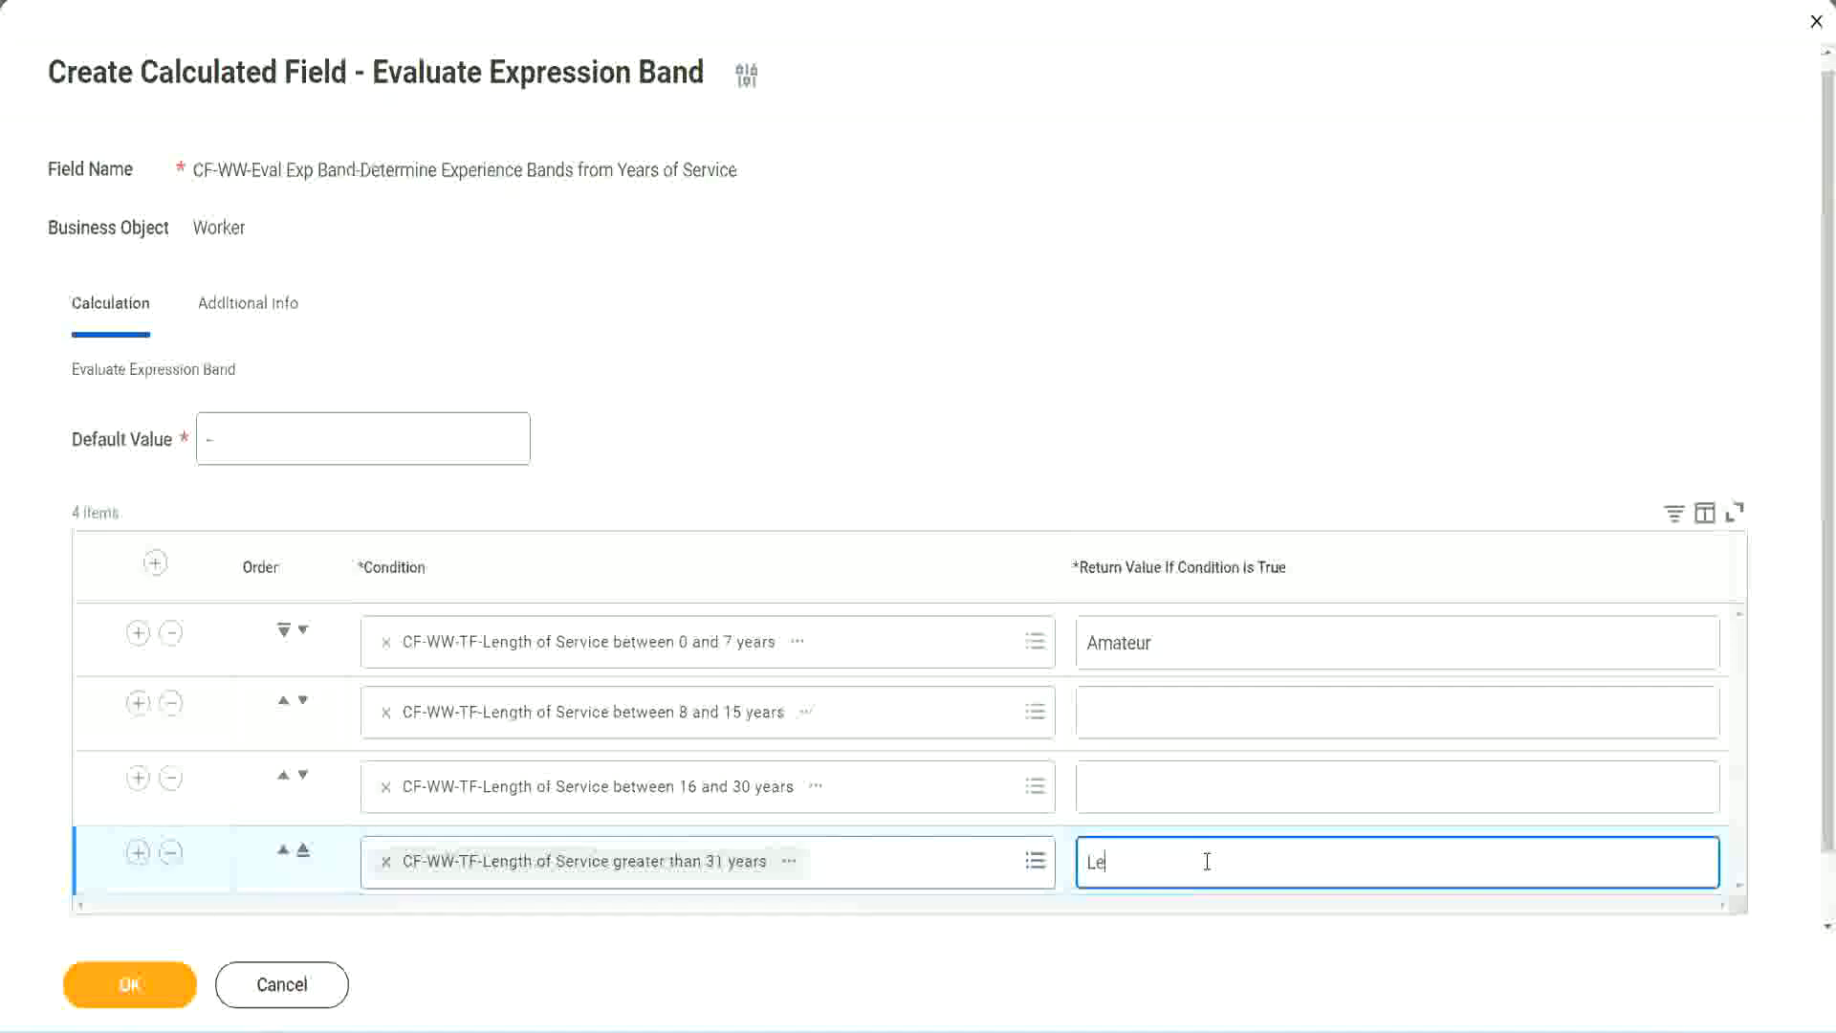
pyautogui.write('gend')
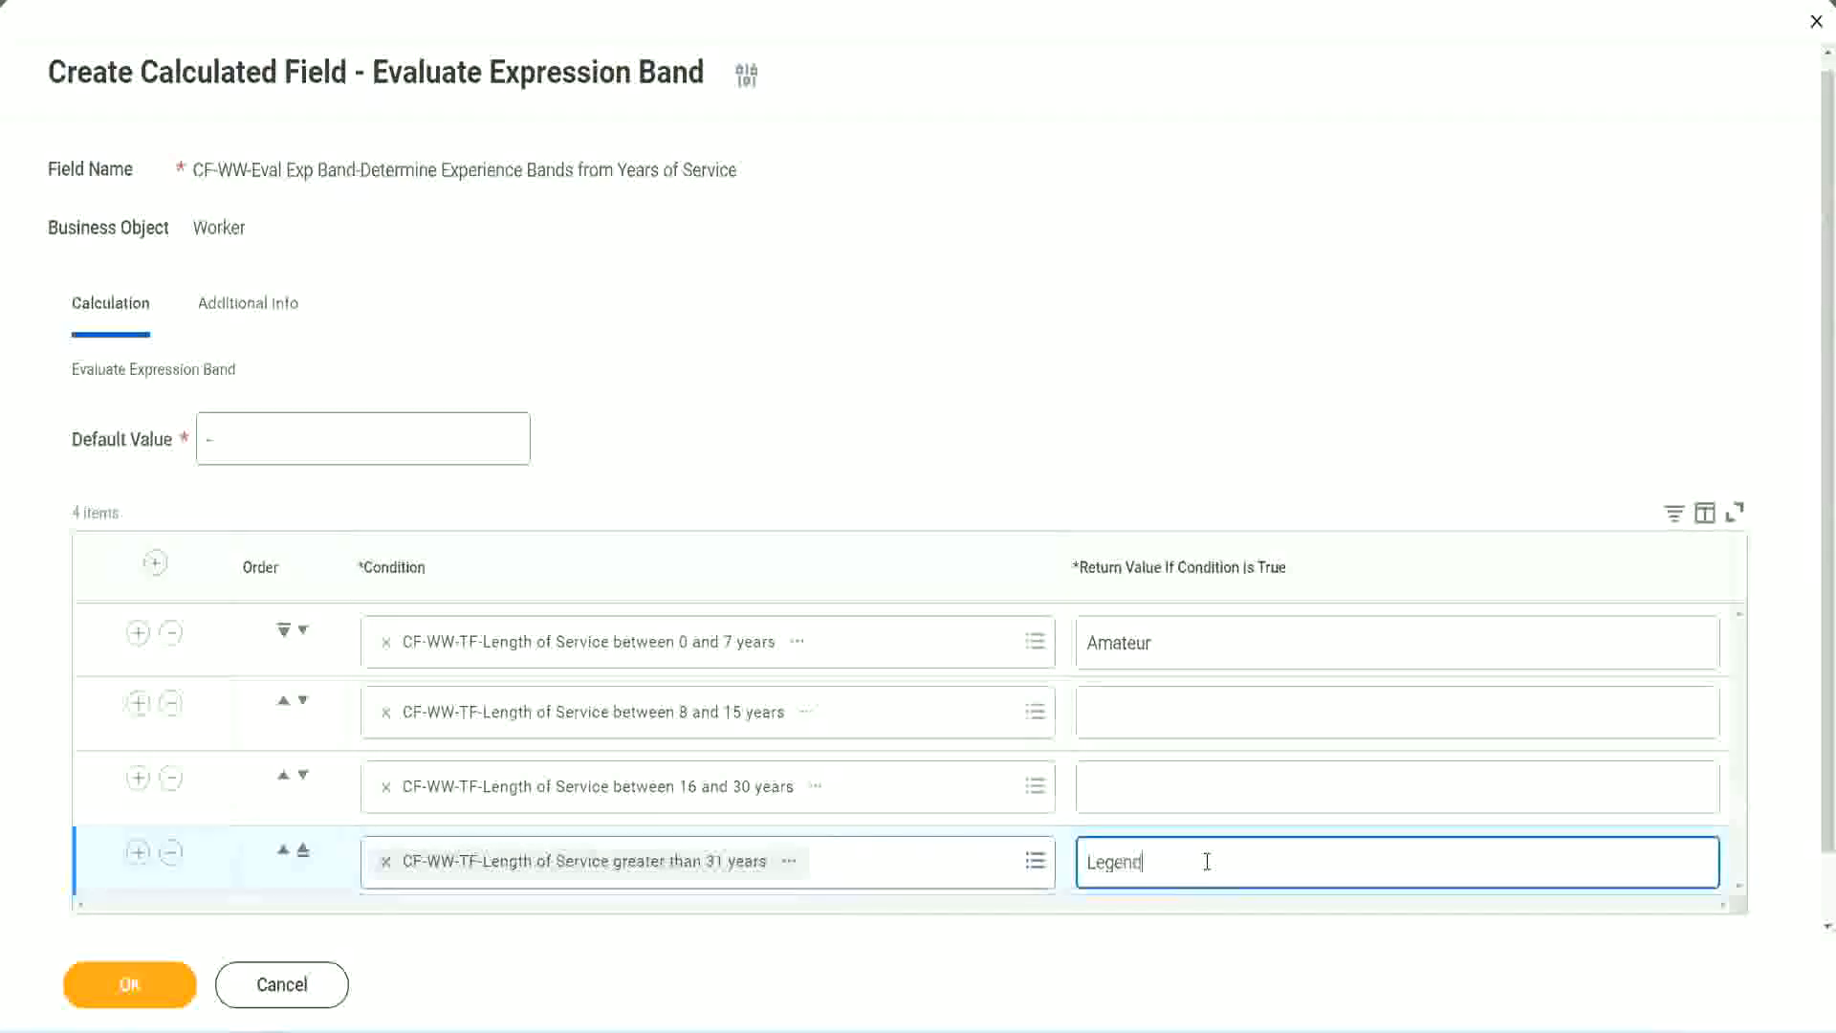
pyautogui.click(1128, 785)
pyautogui.write('Senior')
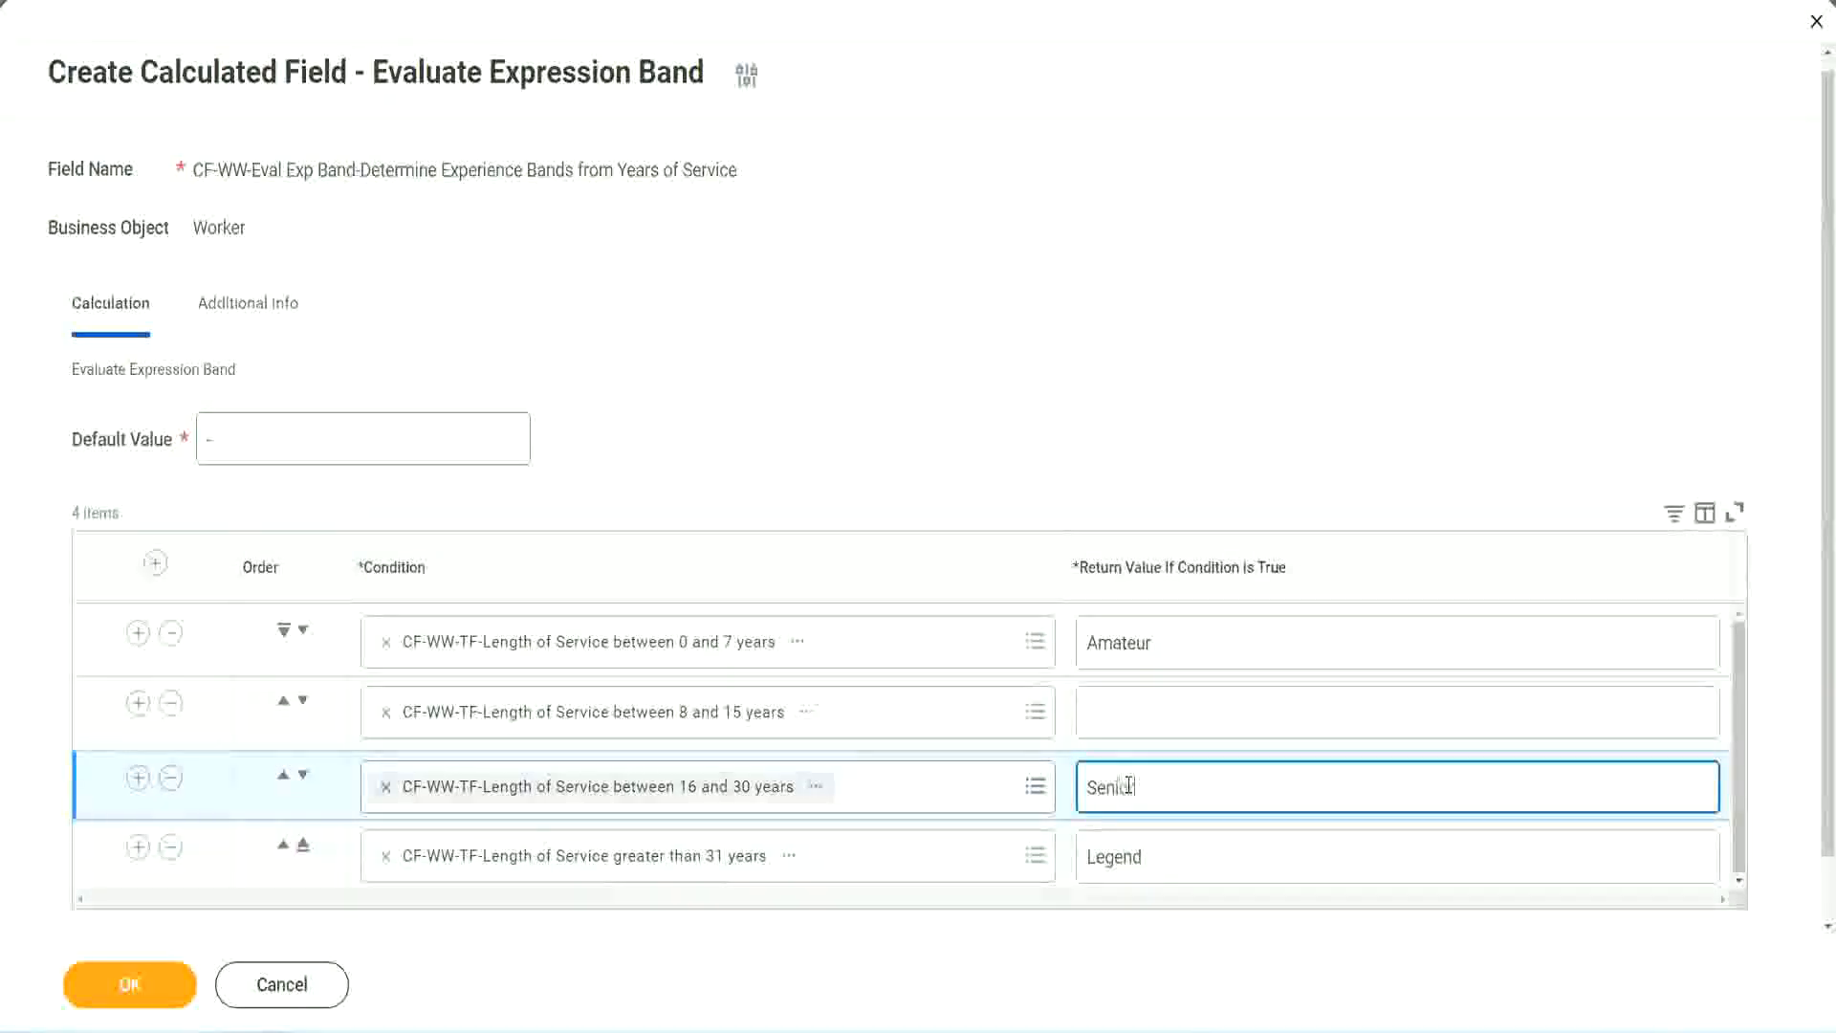
pyautogui.click(1157, 713)
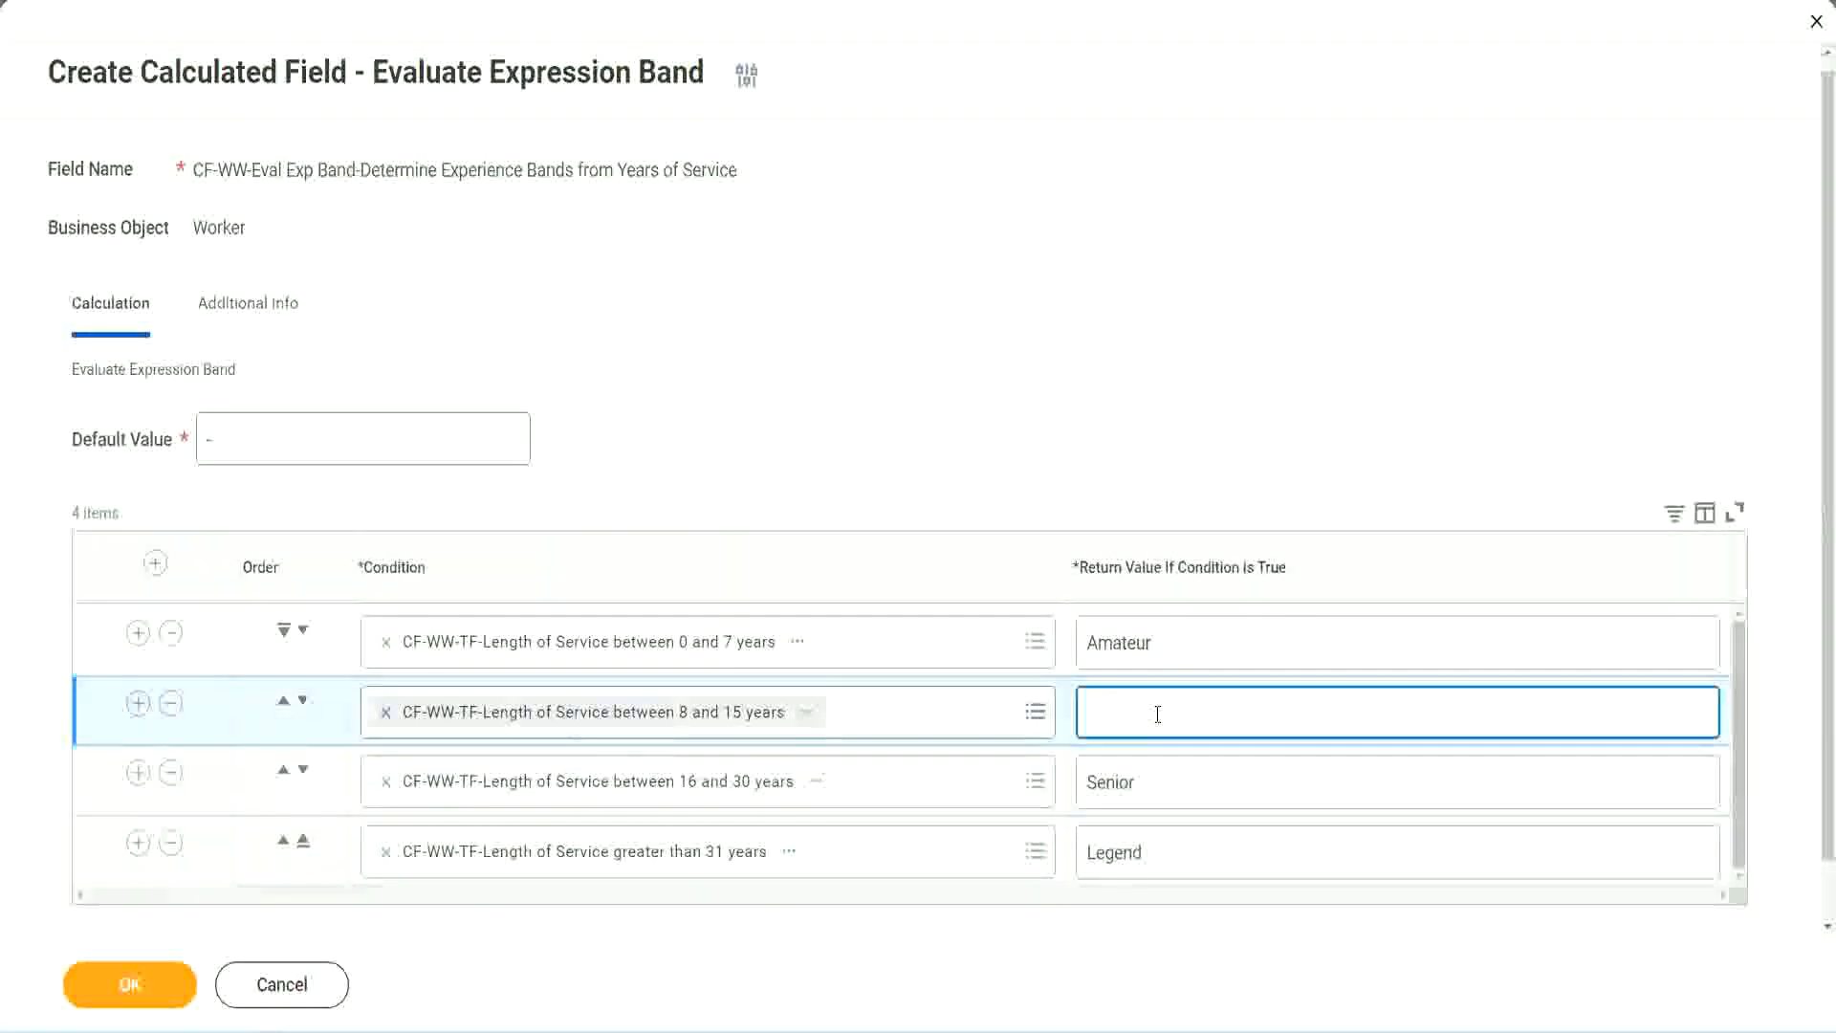
pyautogui.write('Experienced')
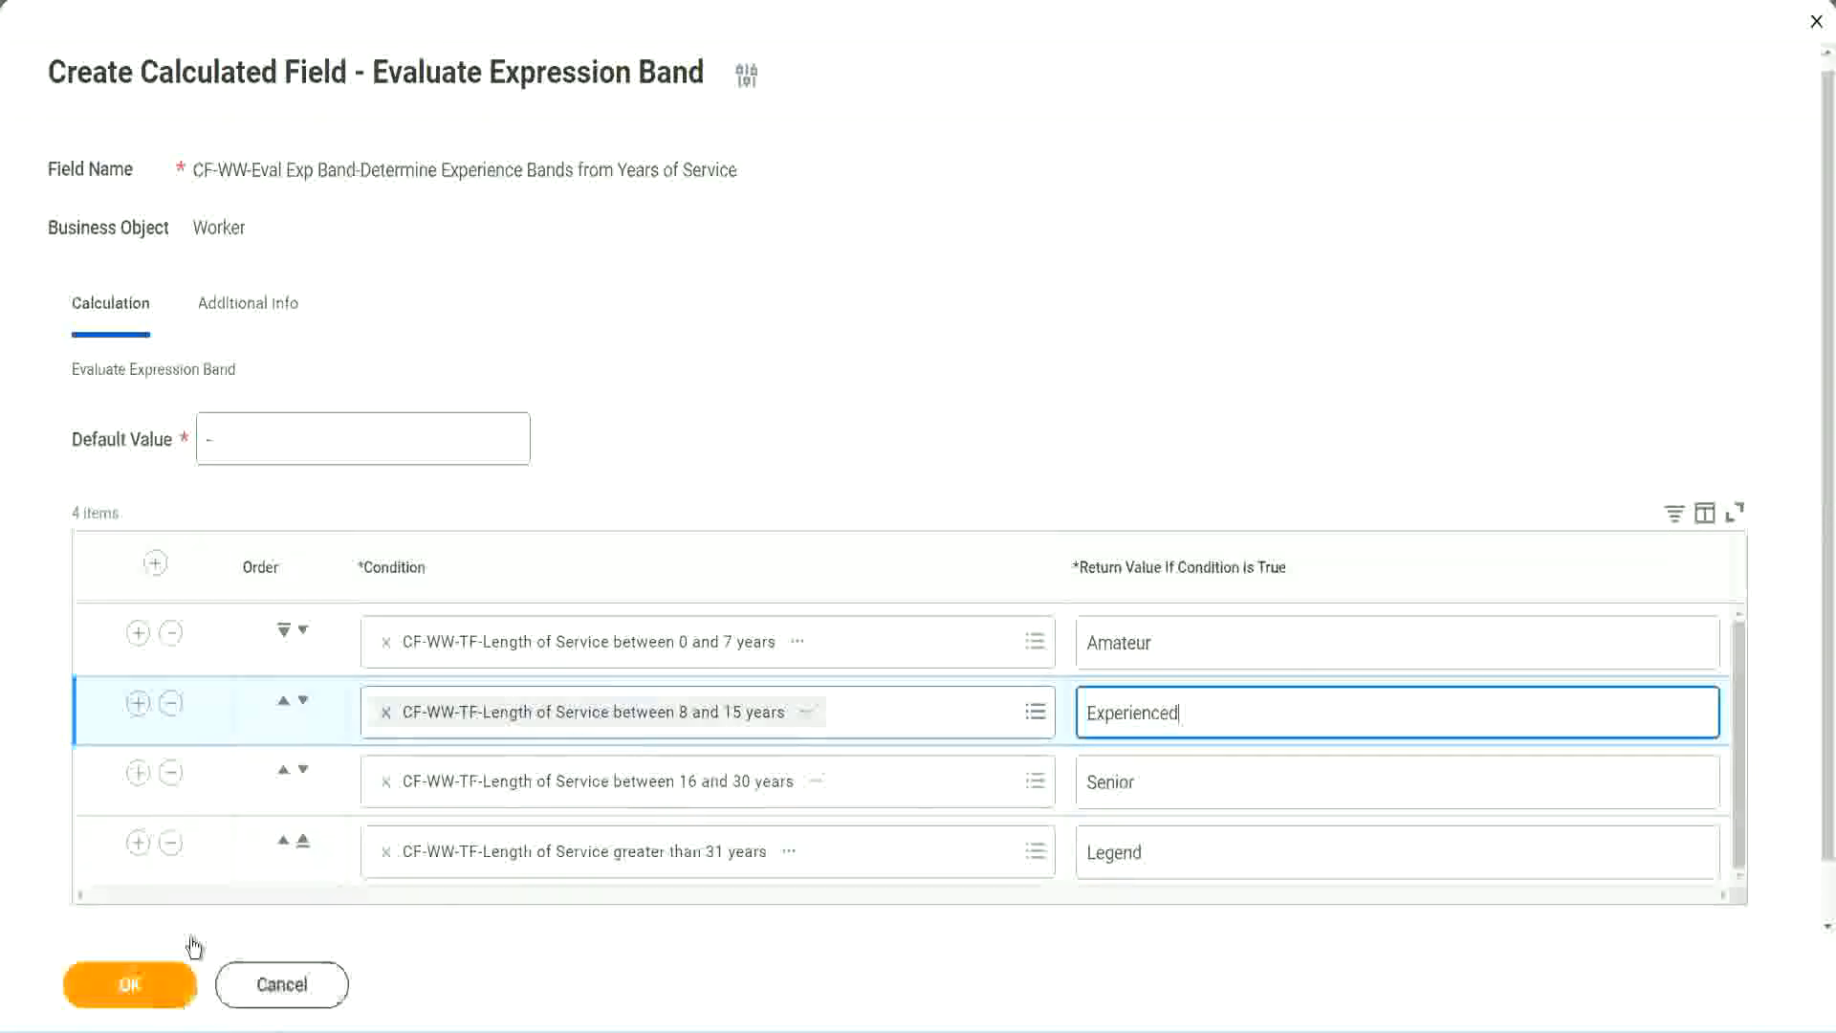
pyautogui.click(177, 975)
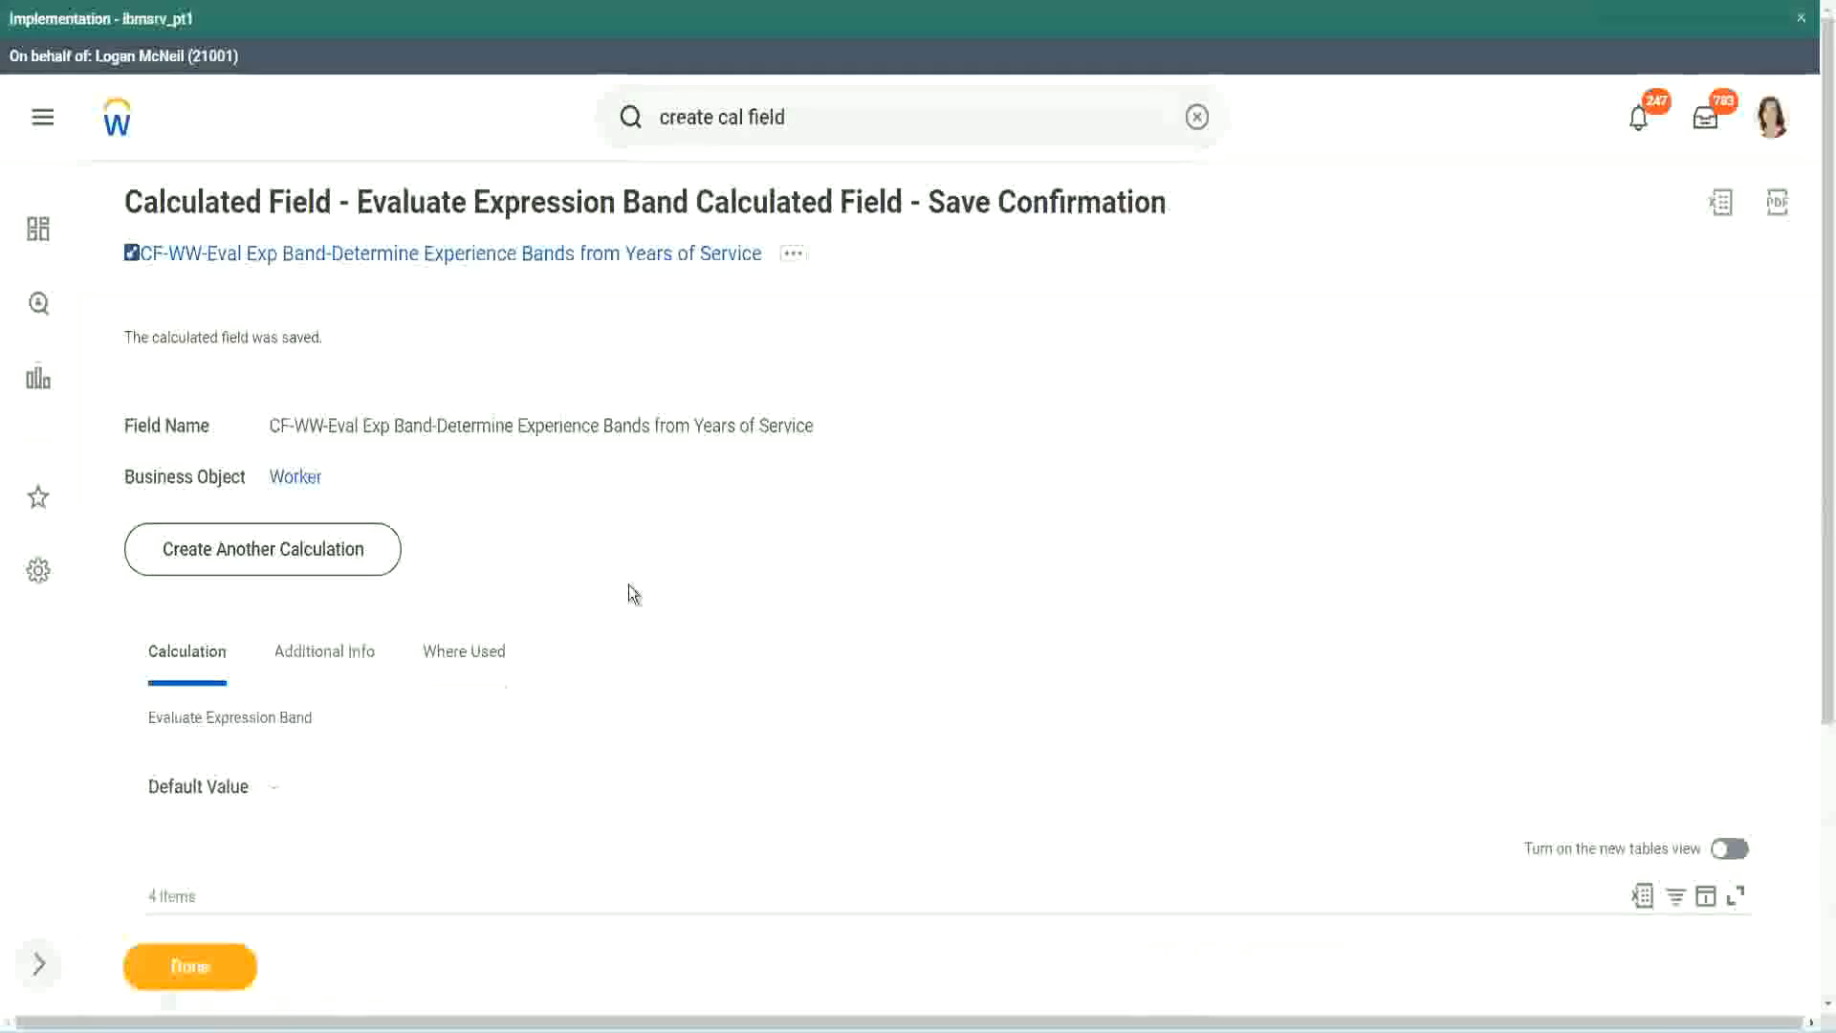
# Check the return value of each condition in the saved calculated field and copy the field's name
pyautogui.scroll(-3, 628, 583)
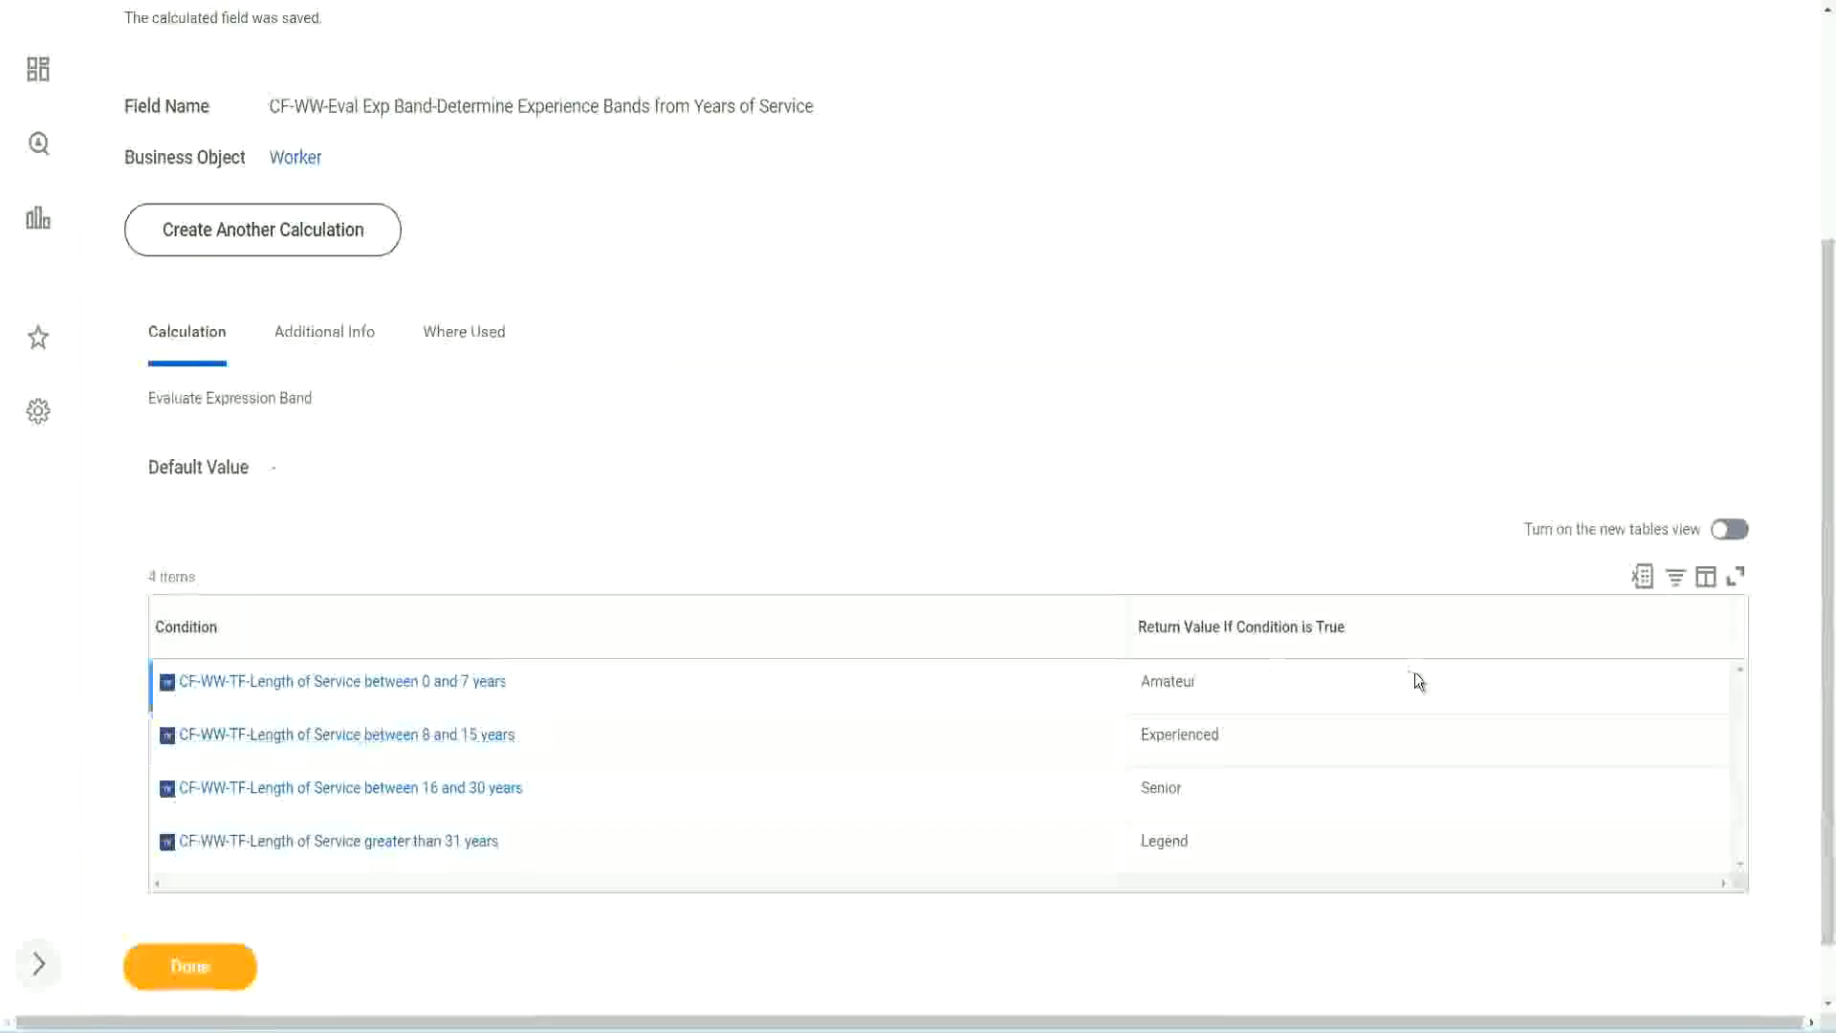
pyautogui.doubleClick(1168, 681)
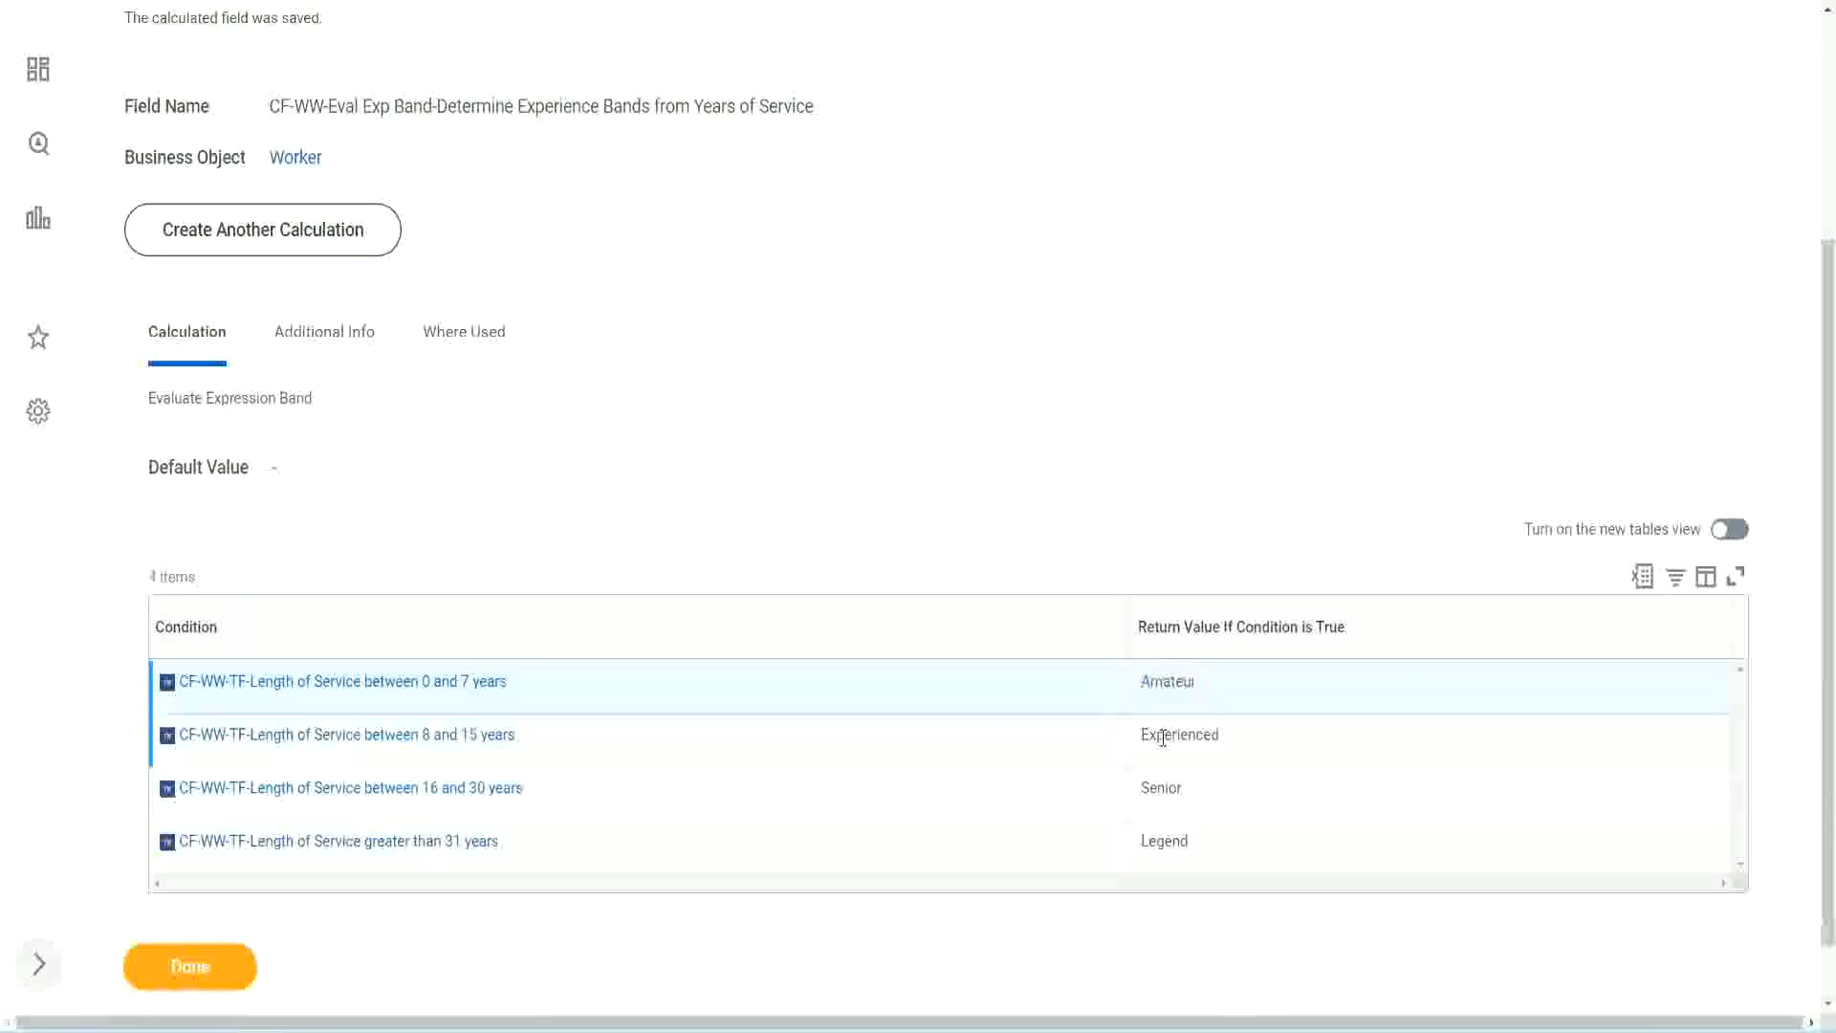
pyautogui.doubleClick(1172, 736)
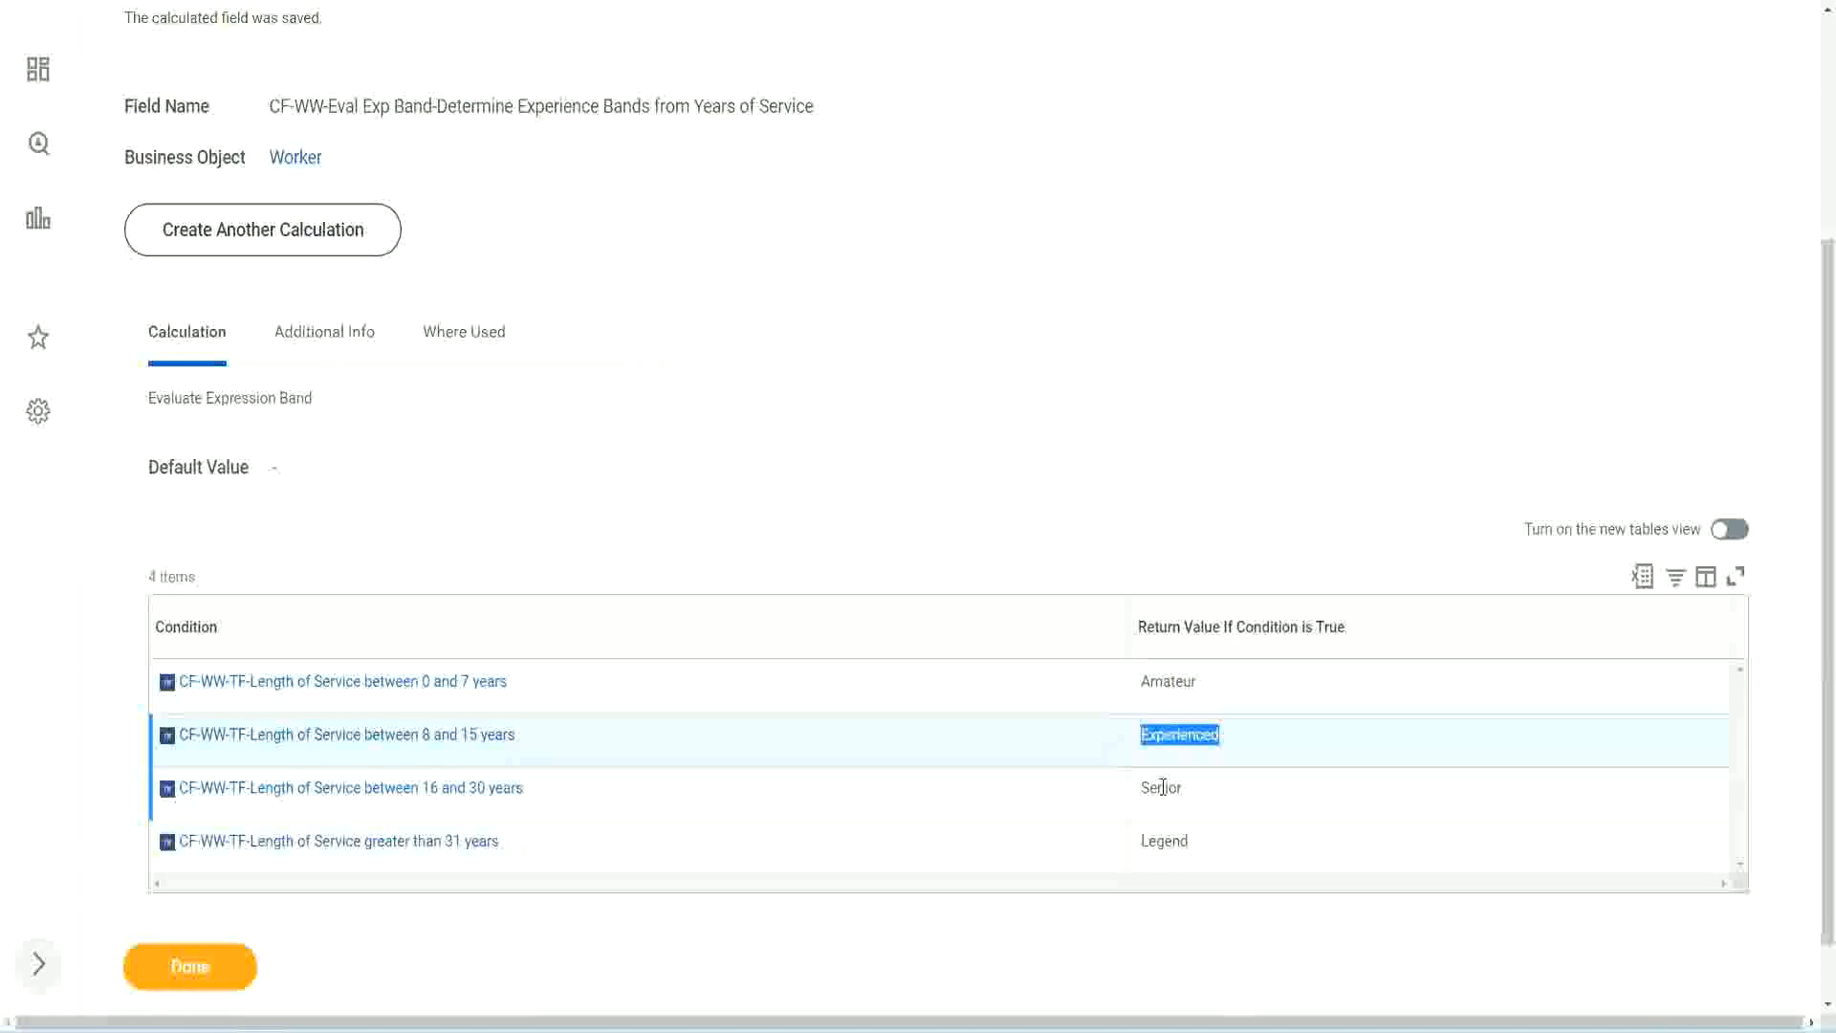
pyautogui.doubleClick(1162, 786)
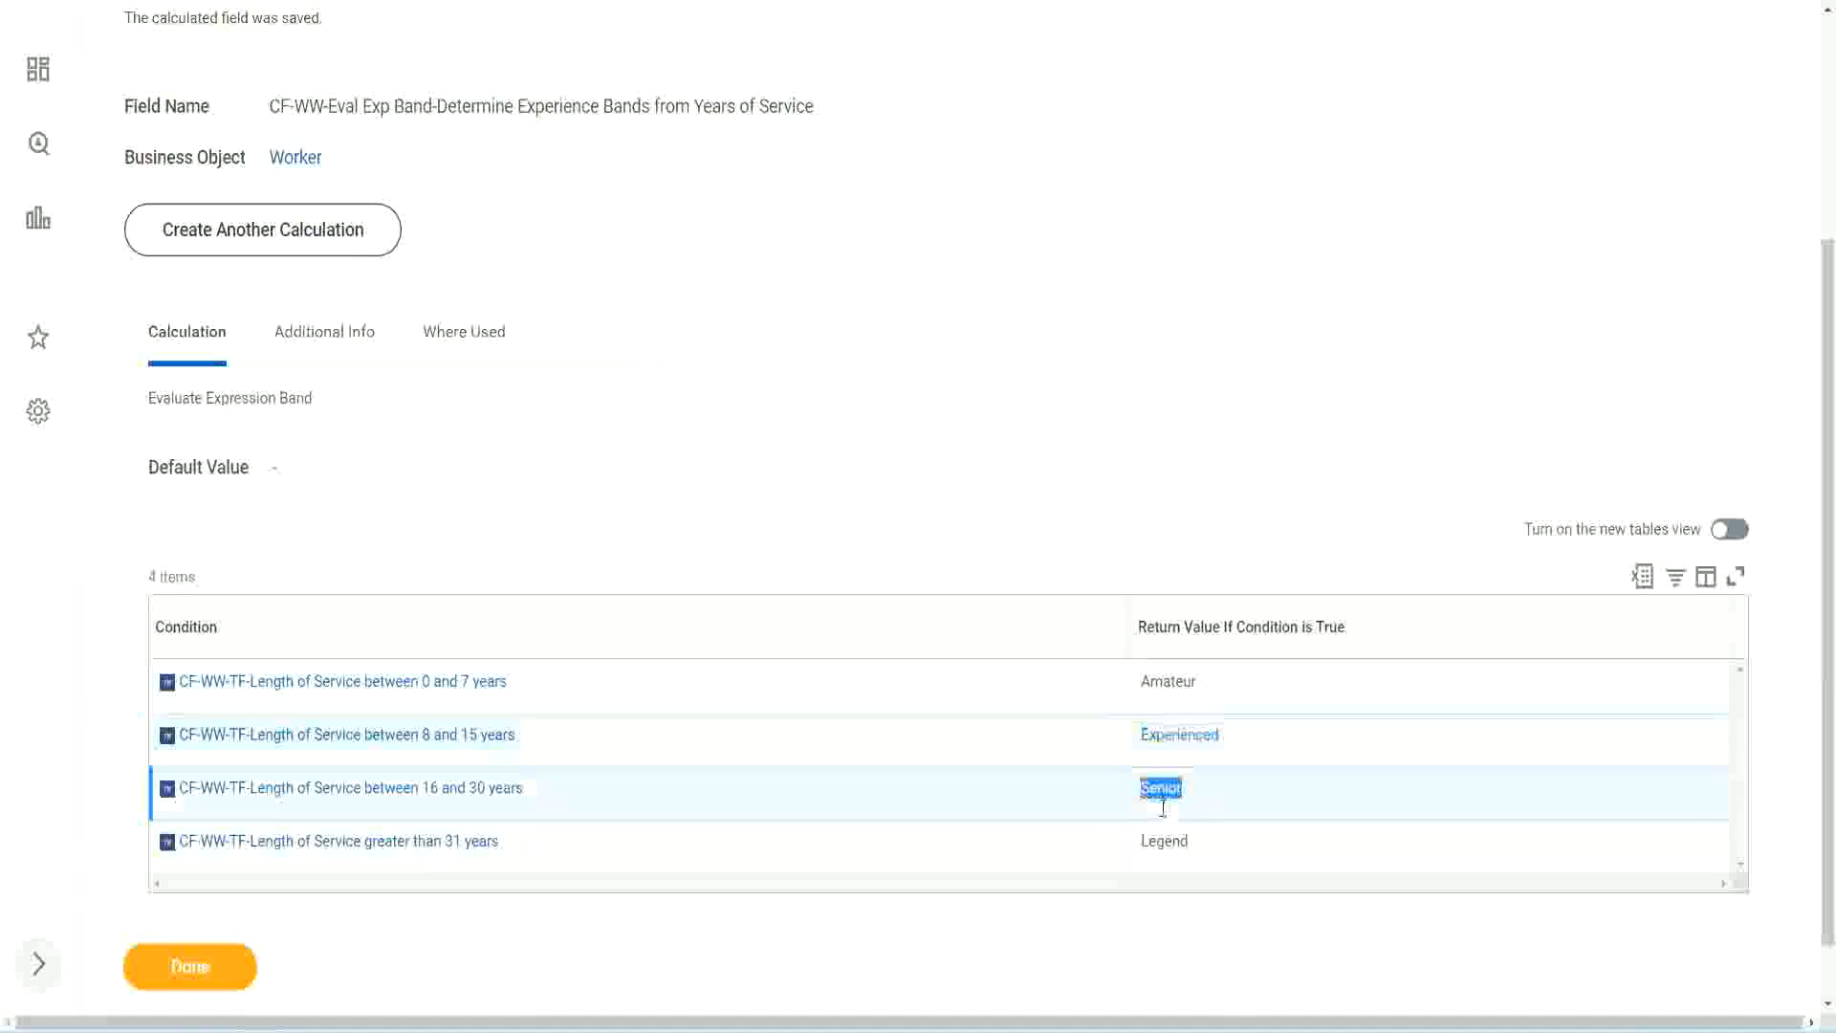
pyautogui.click(1169, 838)
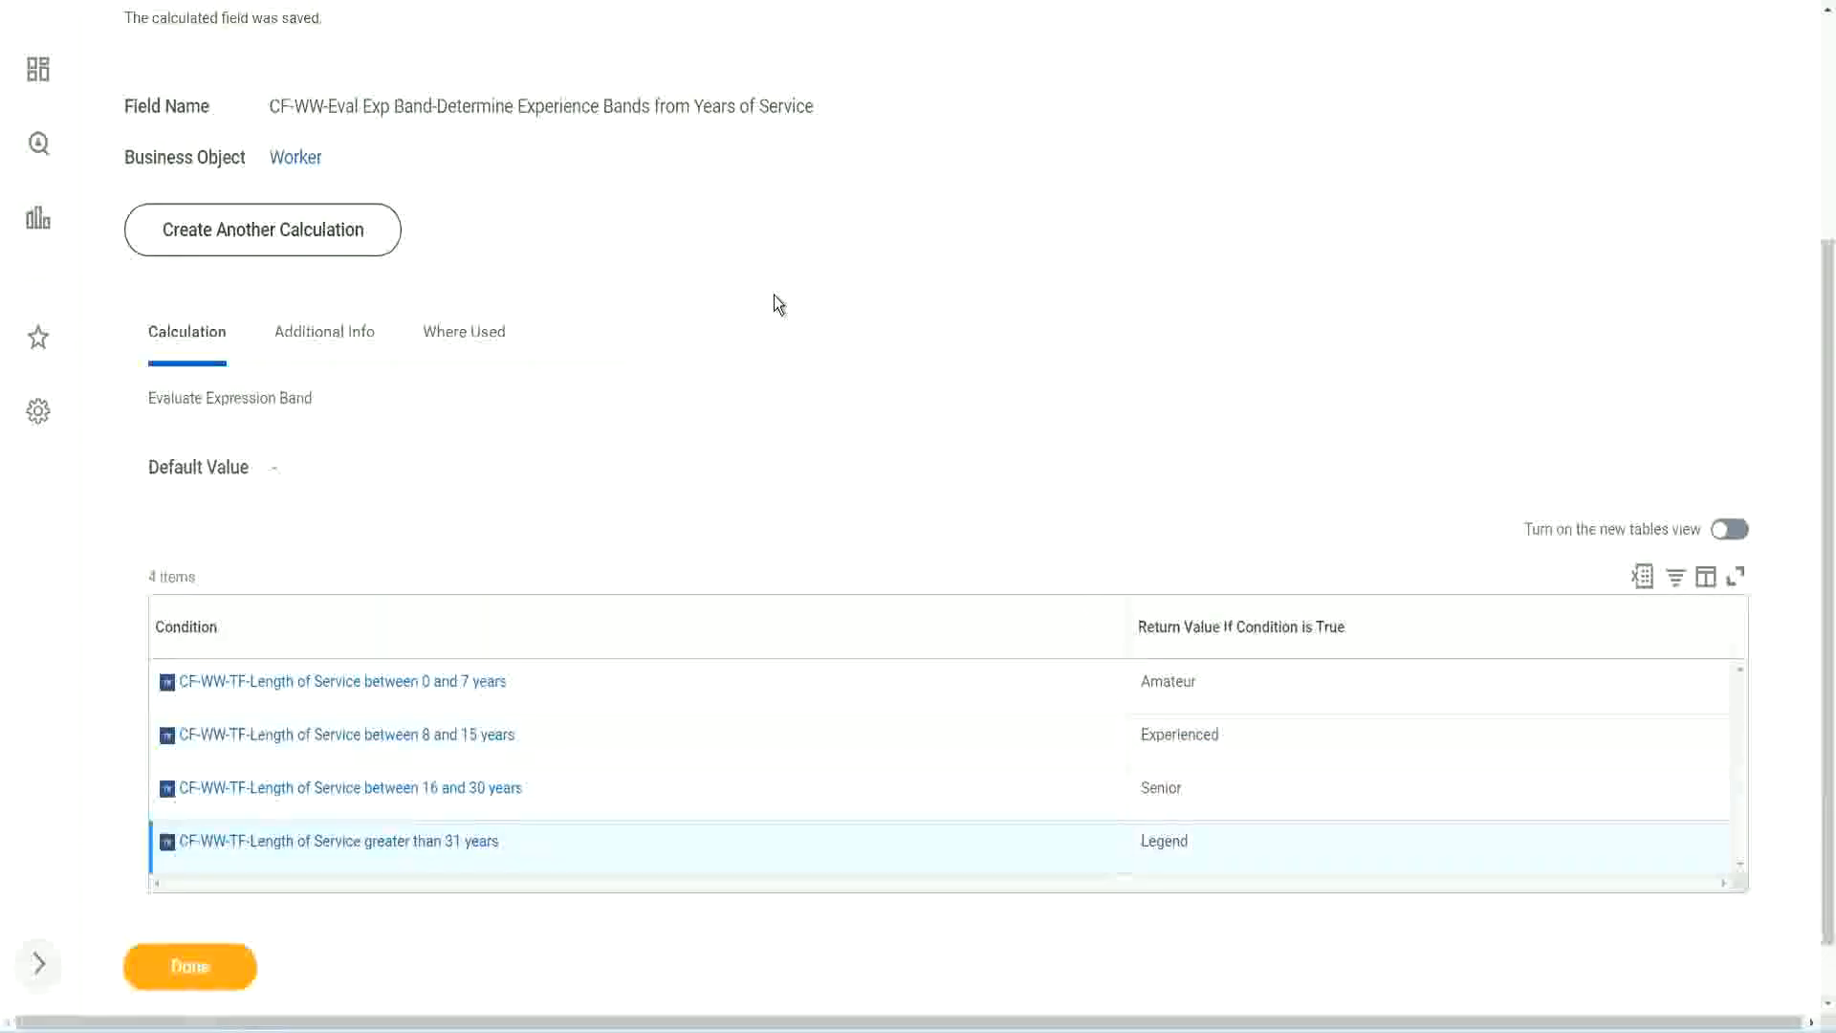
pyautogui.scroll(3, 779, 305)
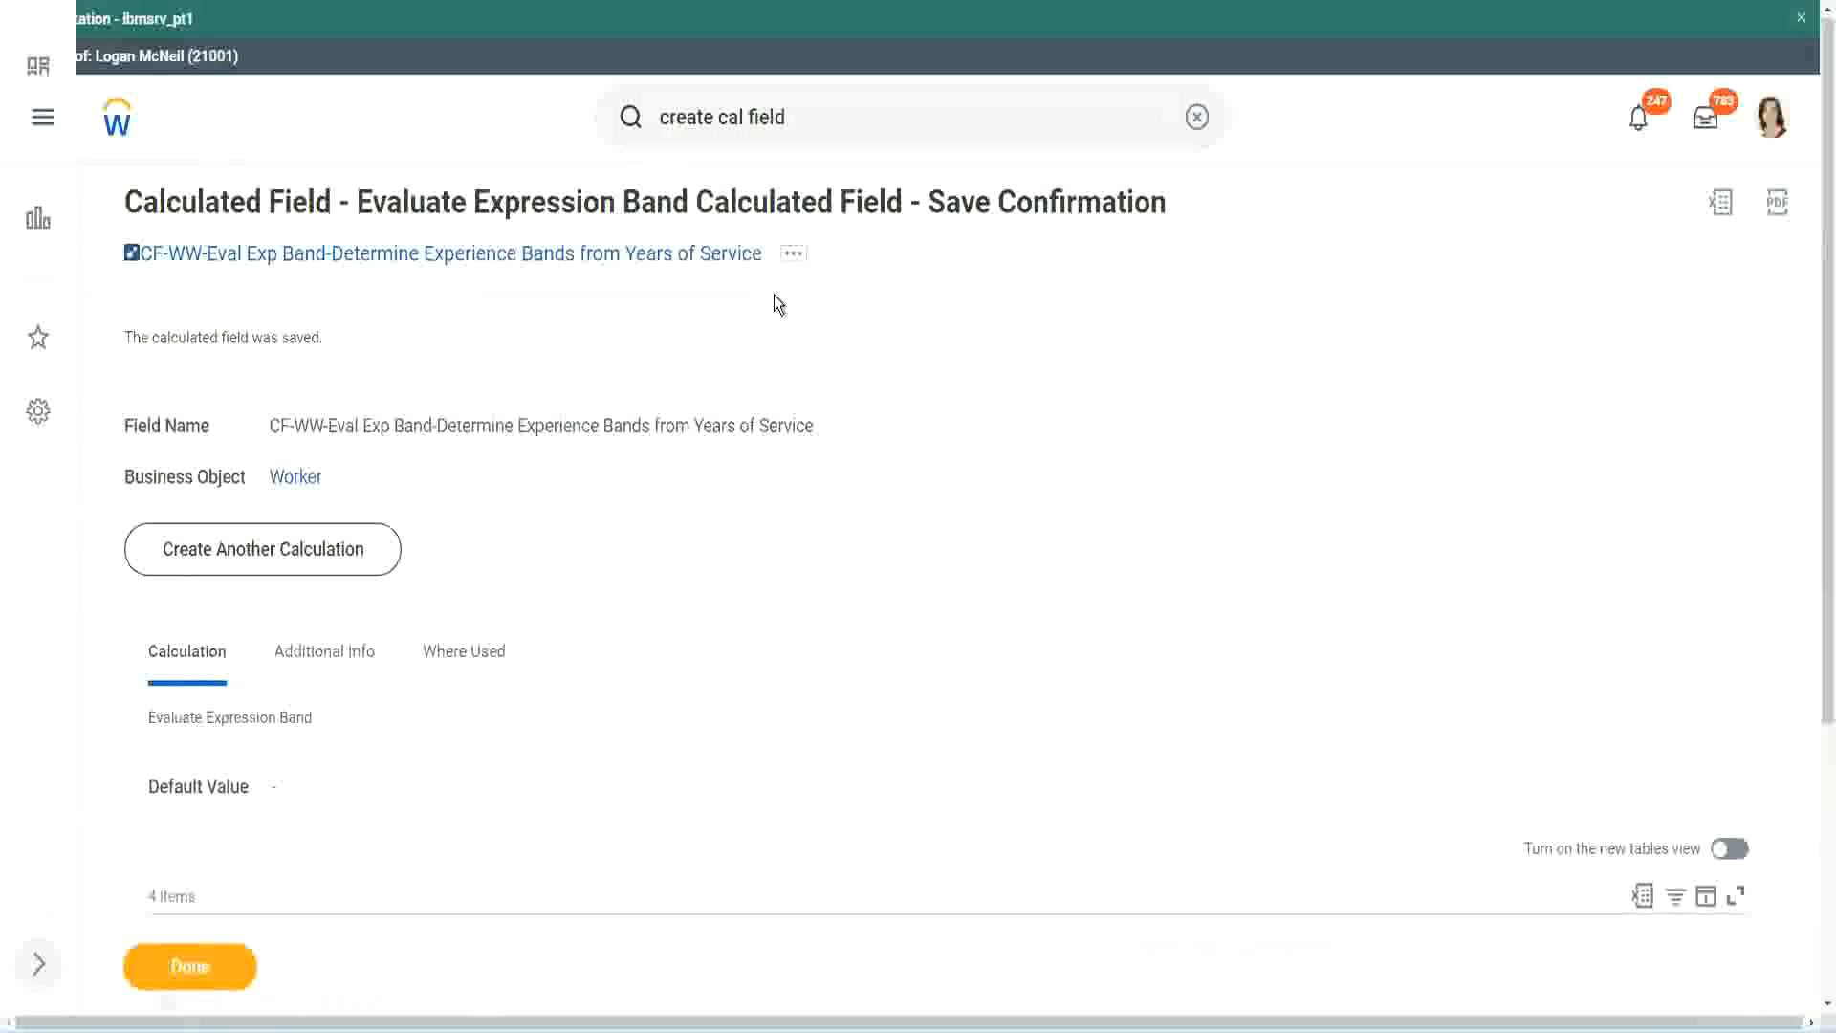
pyautogui.rightClick(602, 261)
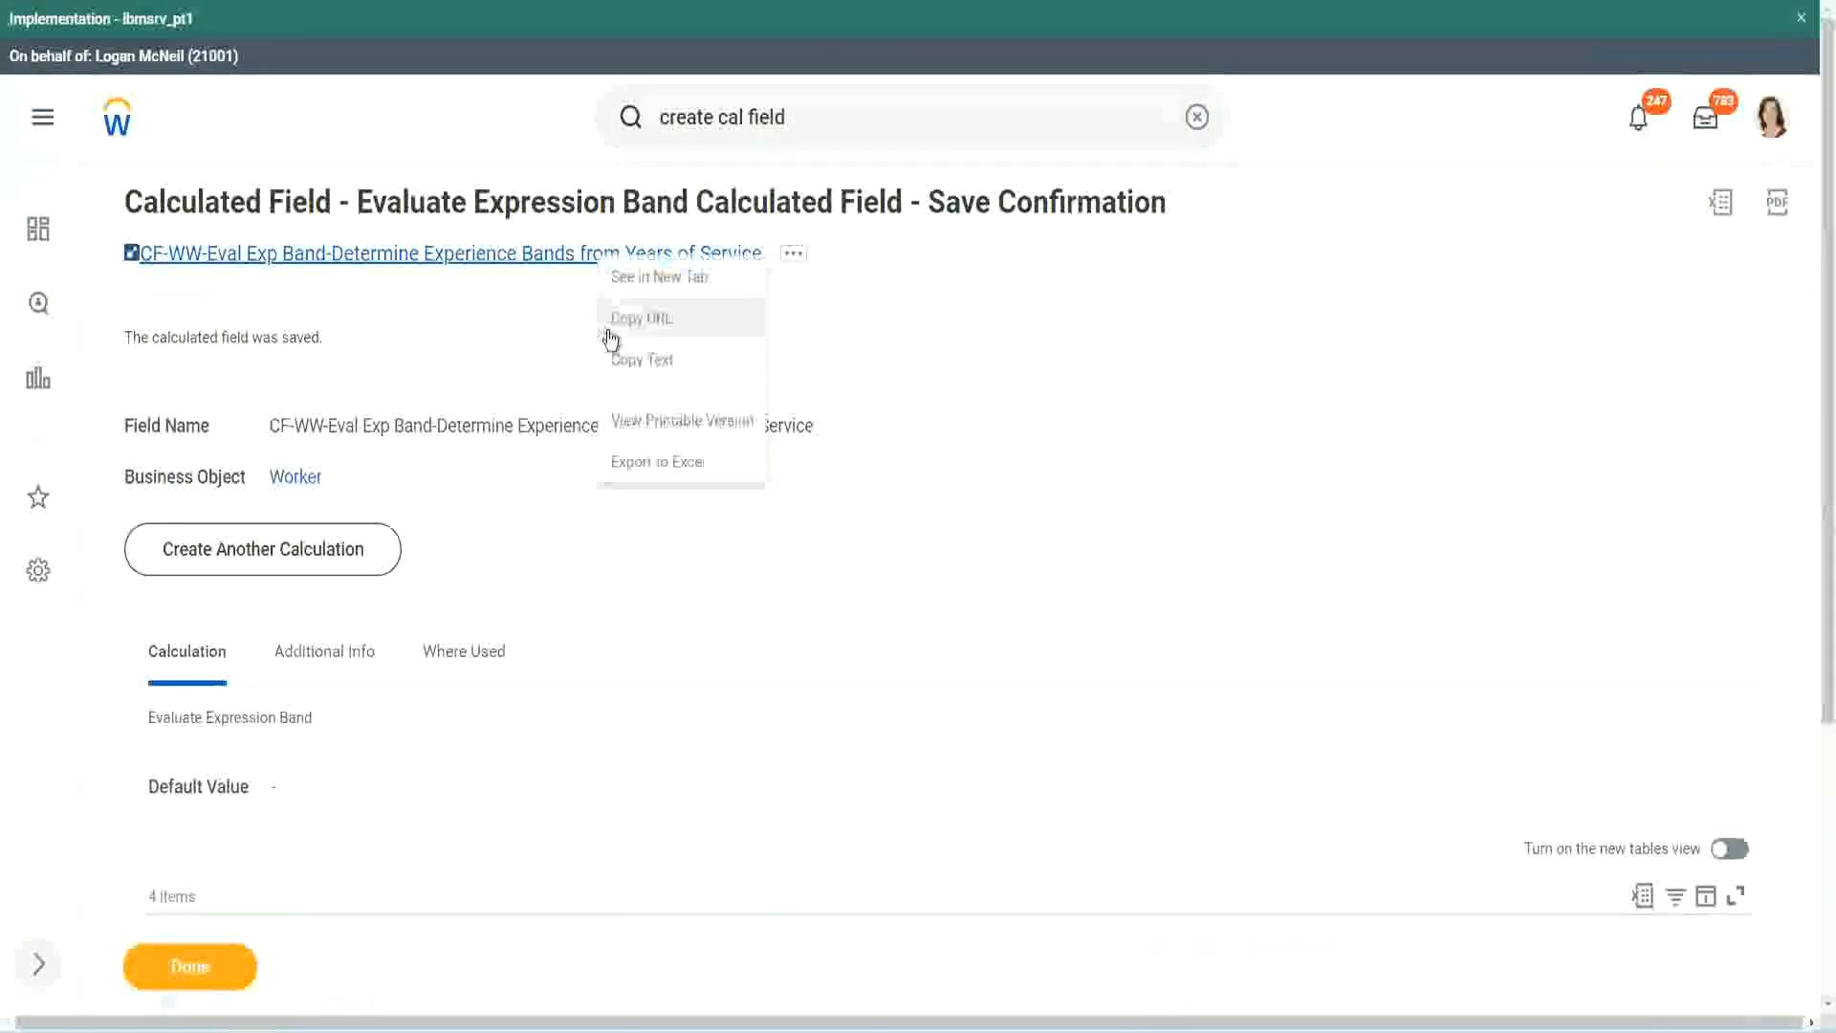
pyautogui.click(670, 360)
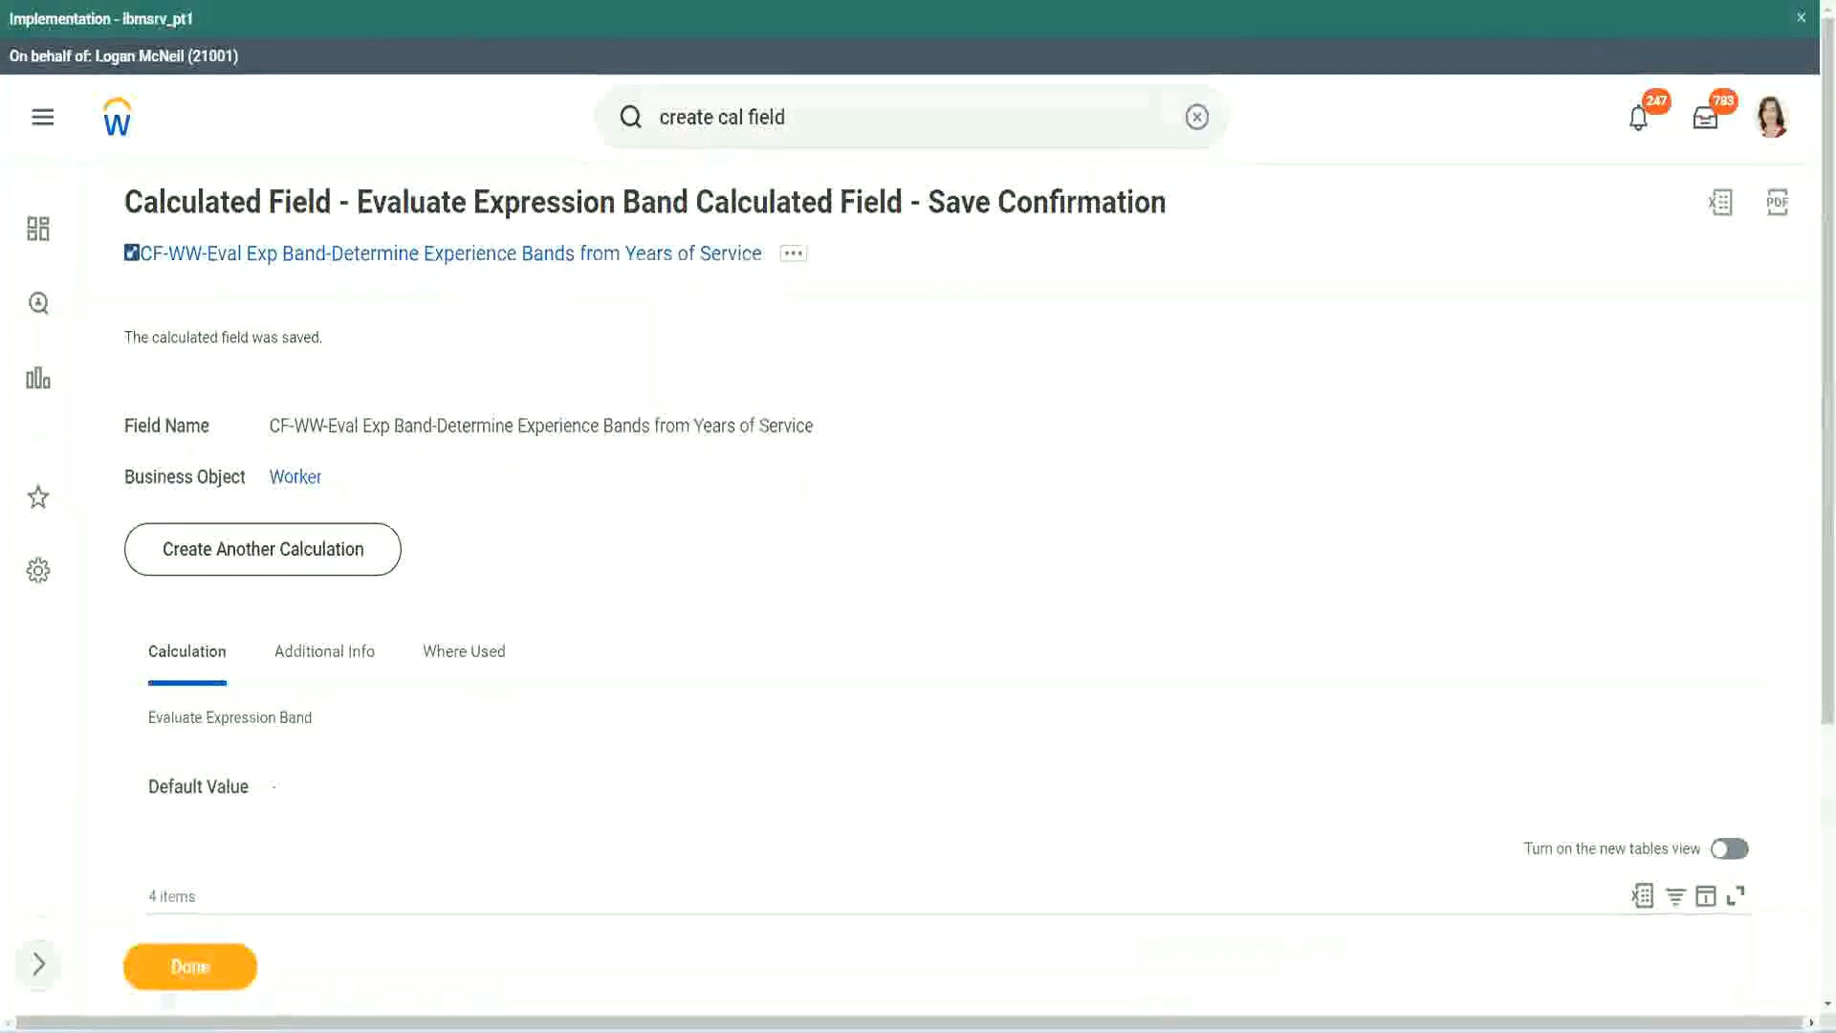
# Review the saved field's conditions and return values alongside the calculated field functions slide and the experience band notes in Notepad++
pyautogui.scroll(-2, 606, 741)
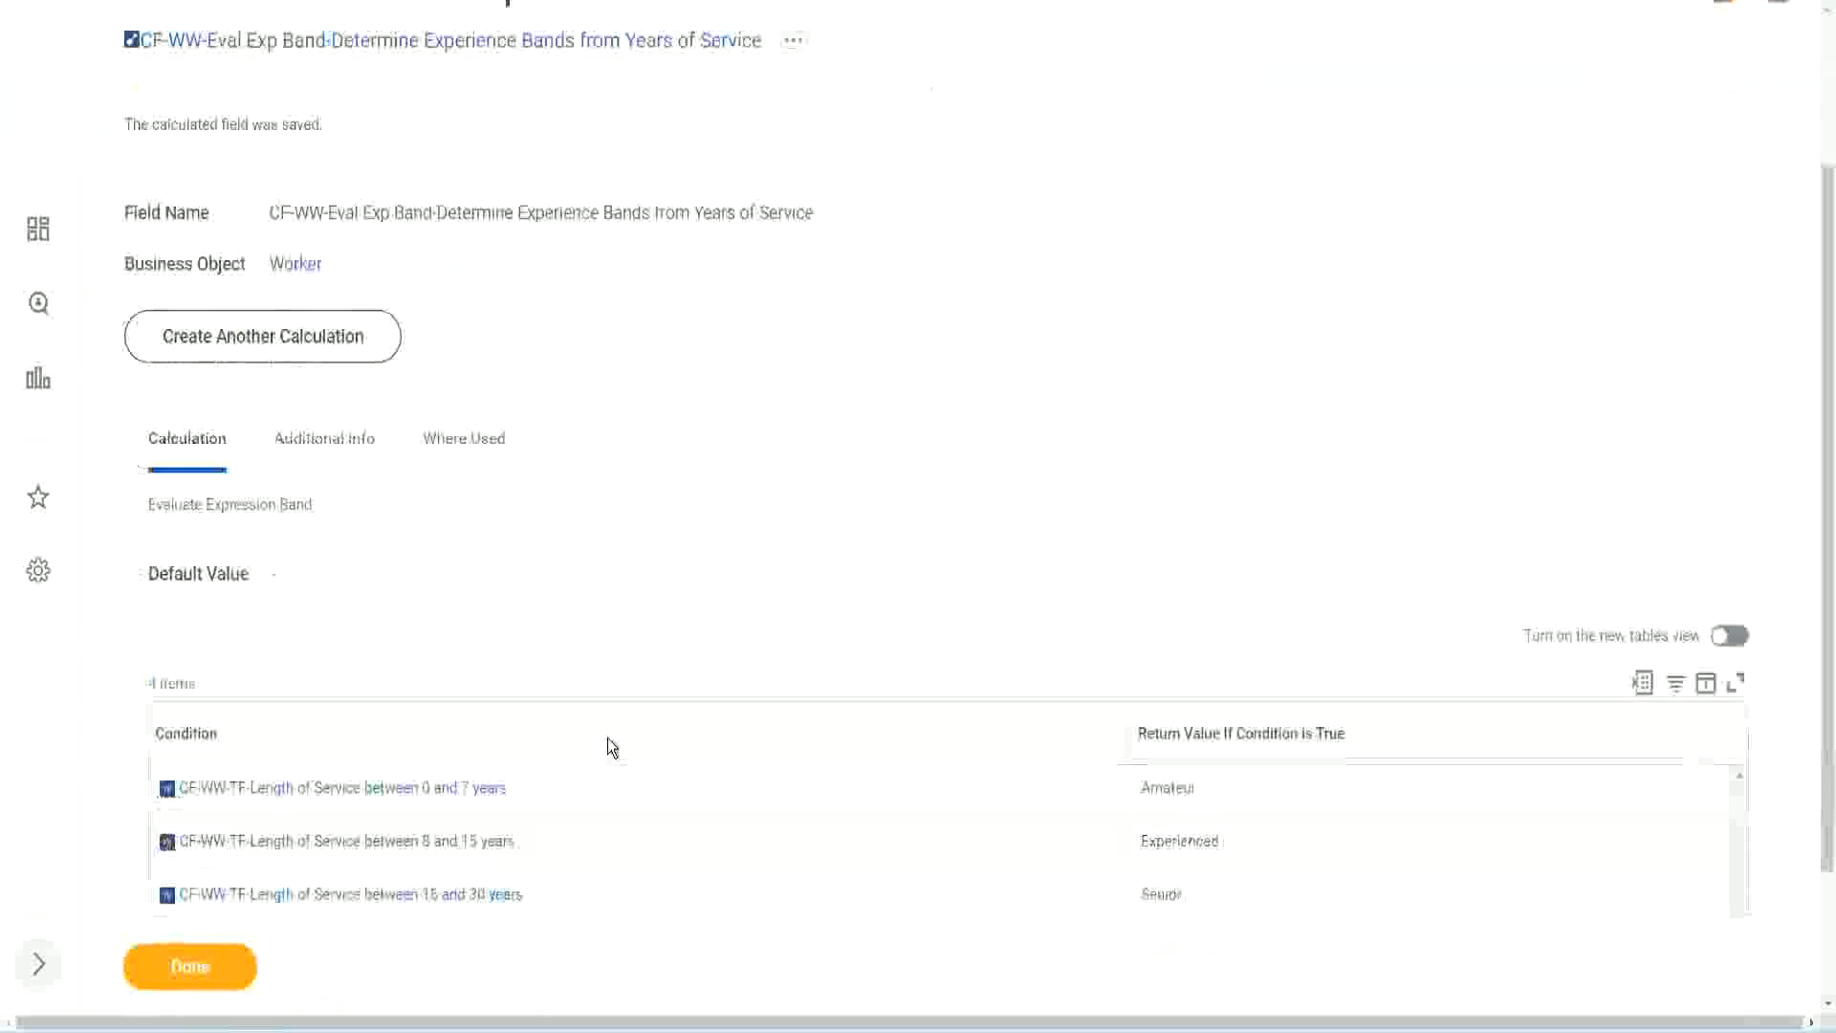
pyautogui.scroll(-1, 606, 738)
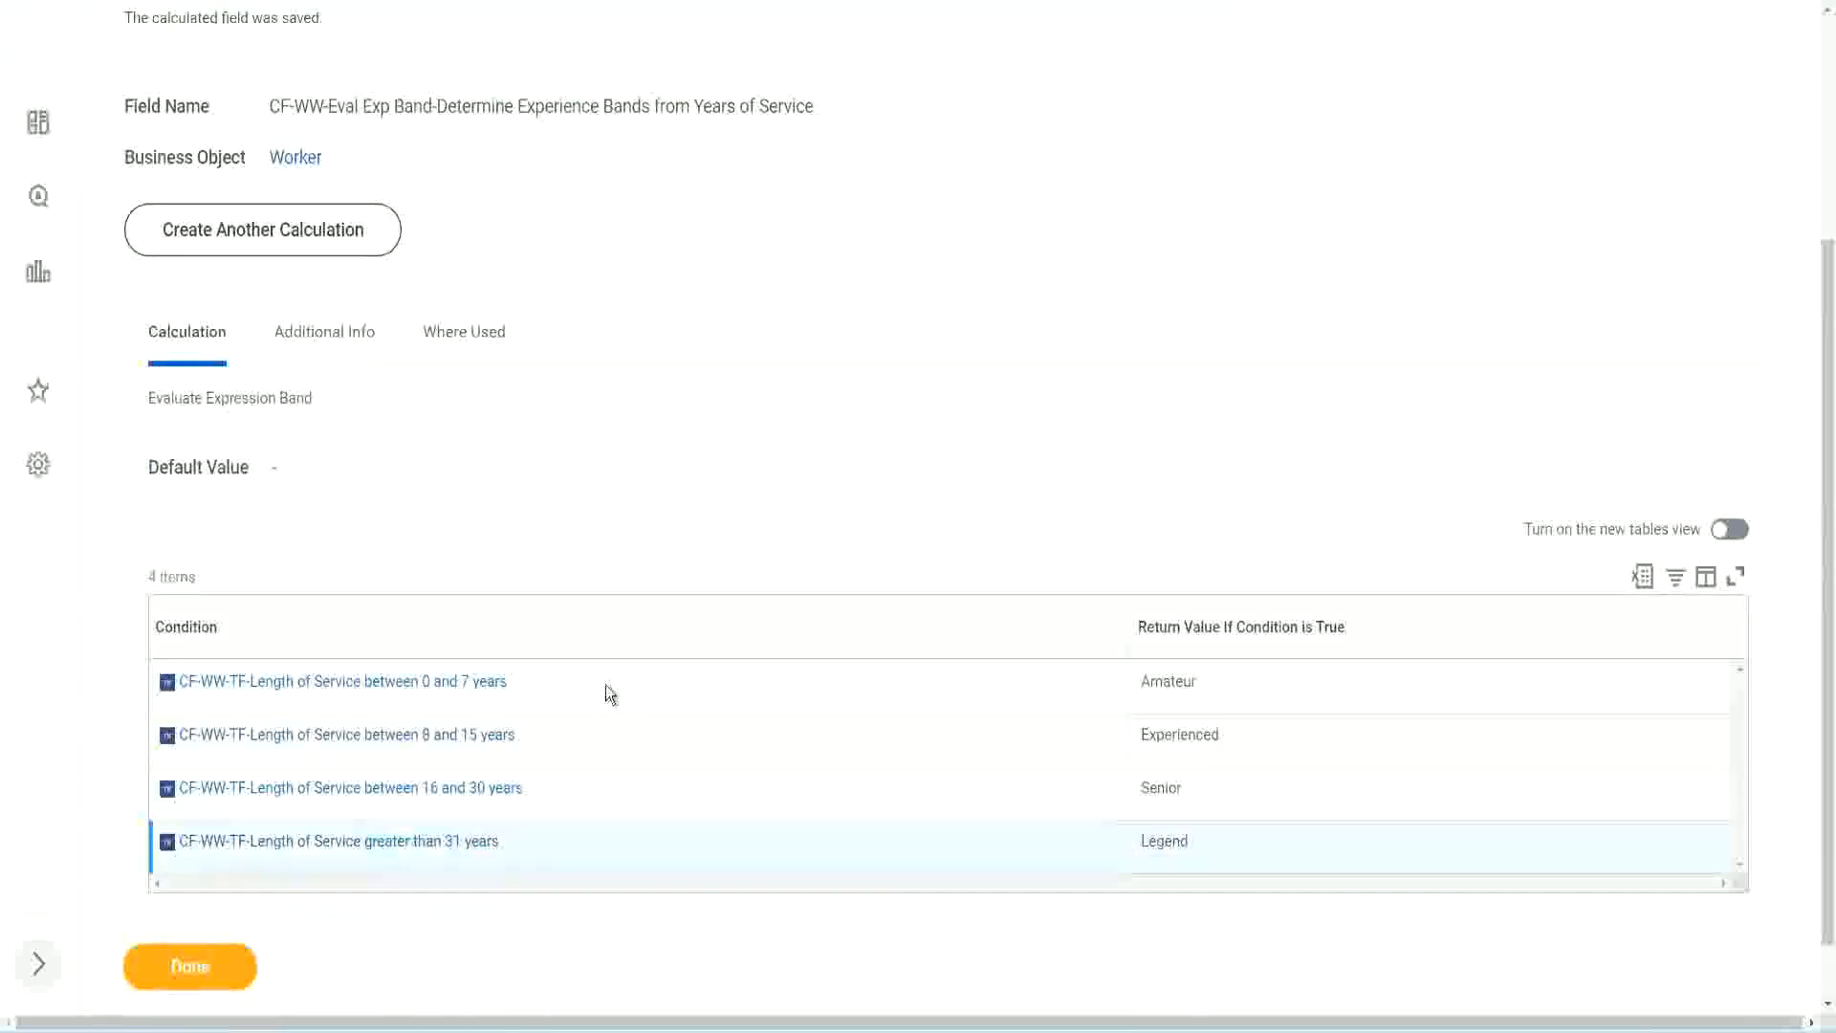
pyautogui.scroll(-1, 617, 675)
pyautogui.scroll(2, 642, 431)
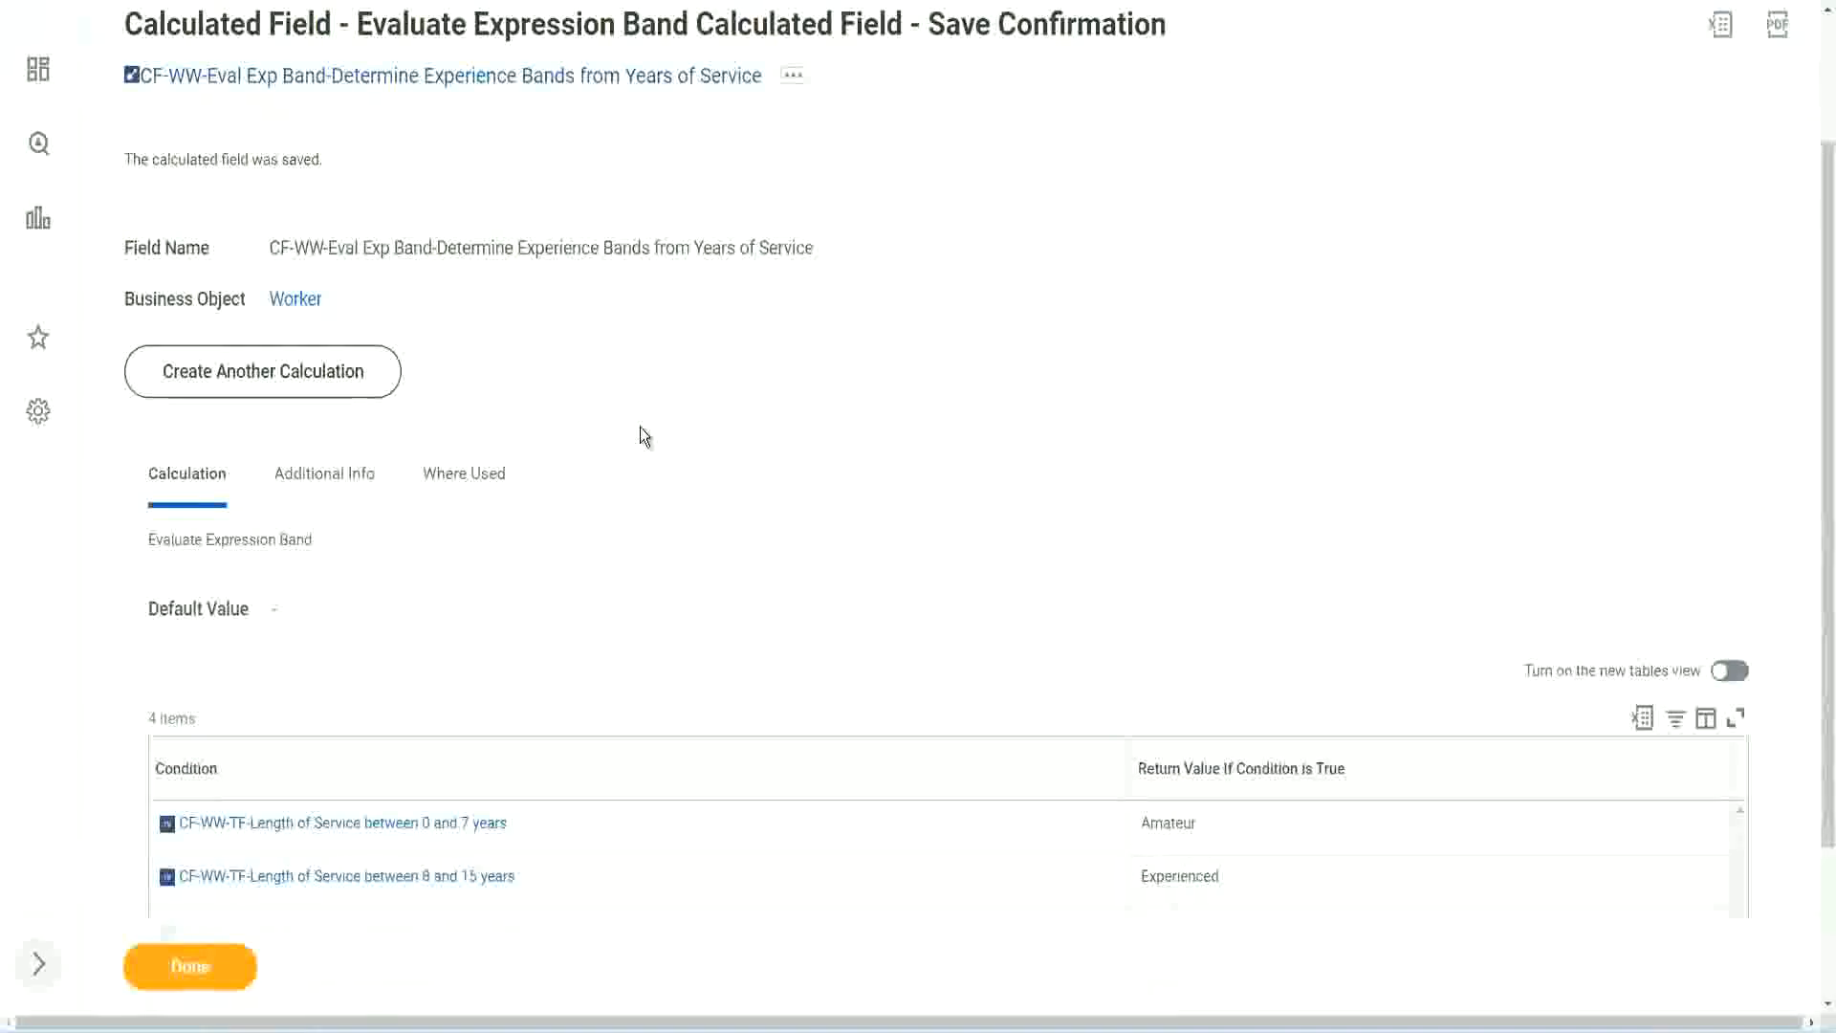
pyautogui.scroll(-2, 640, 426)
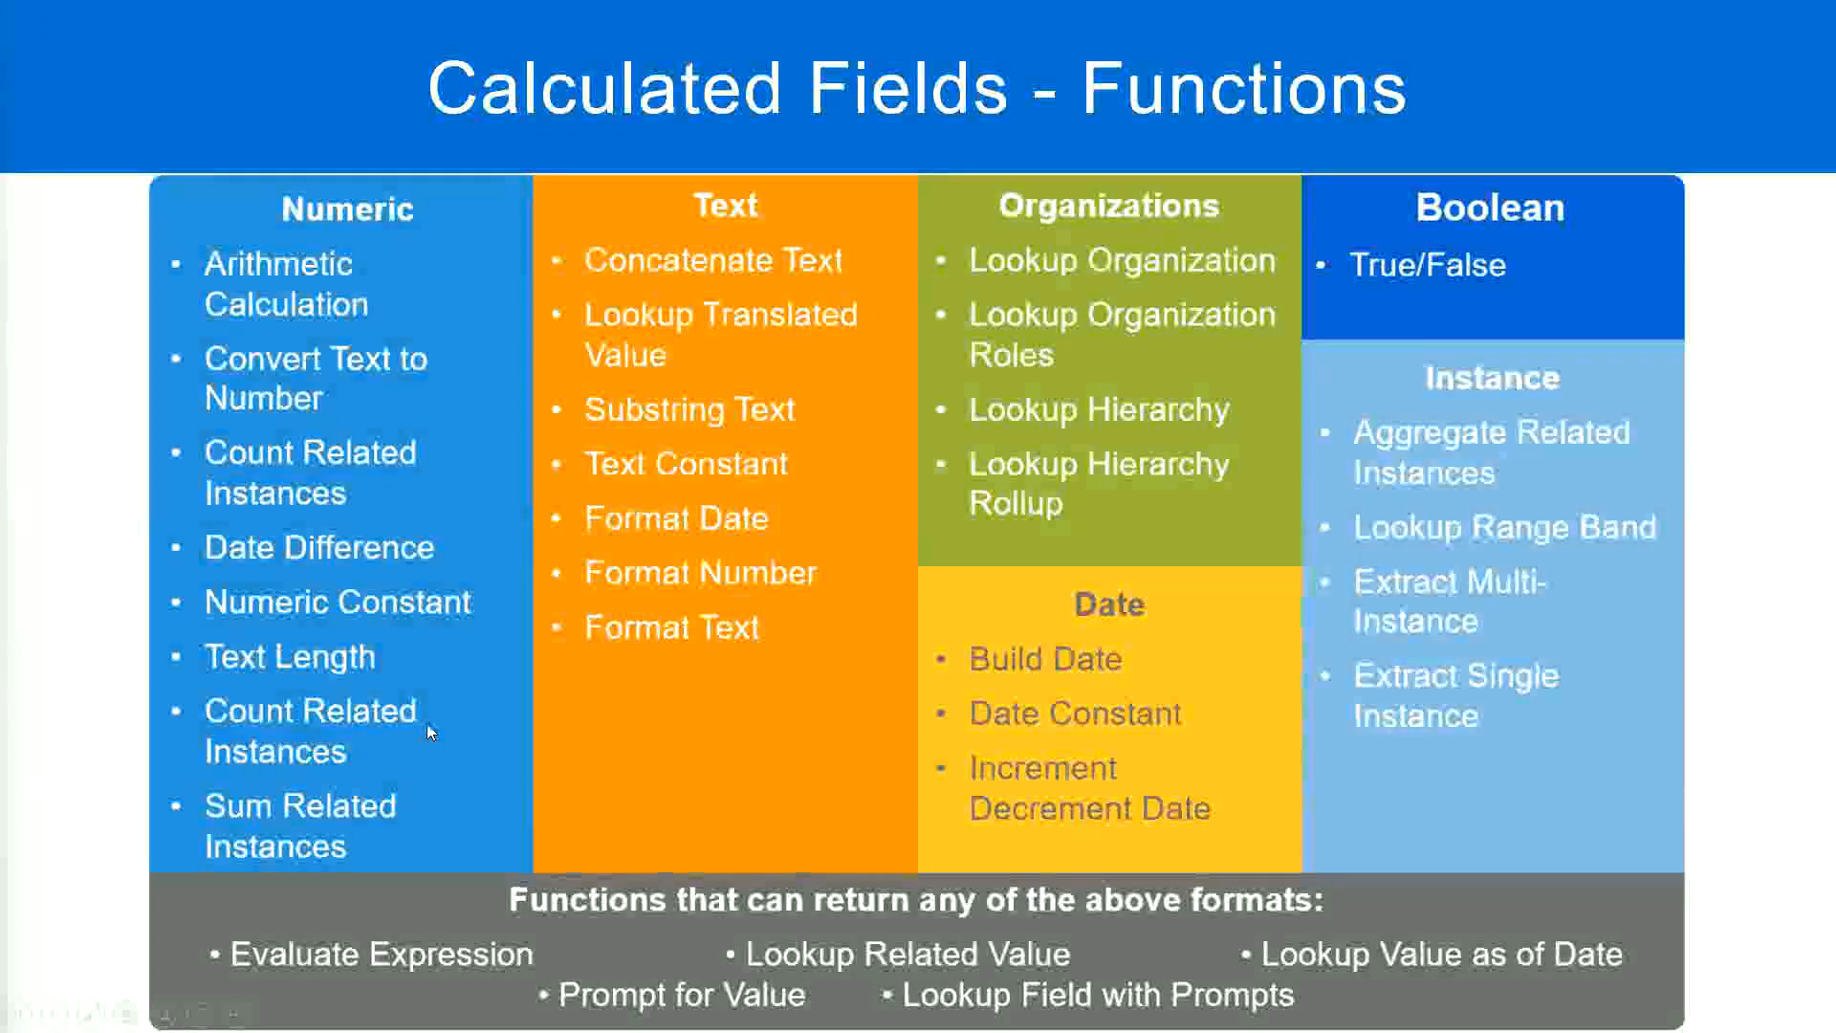
pyautogui.hotkey('alt', 'Tab')
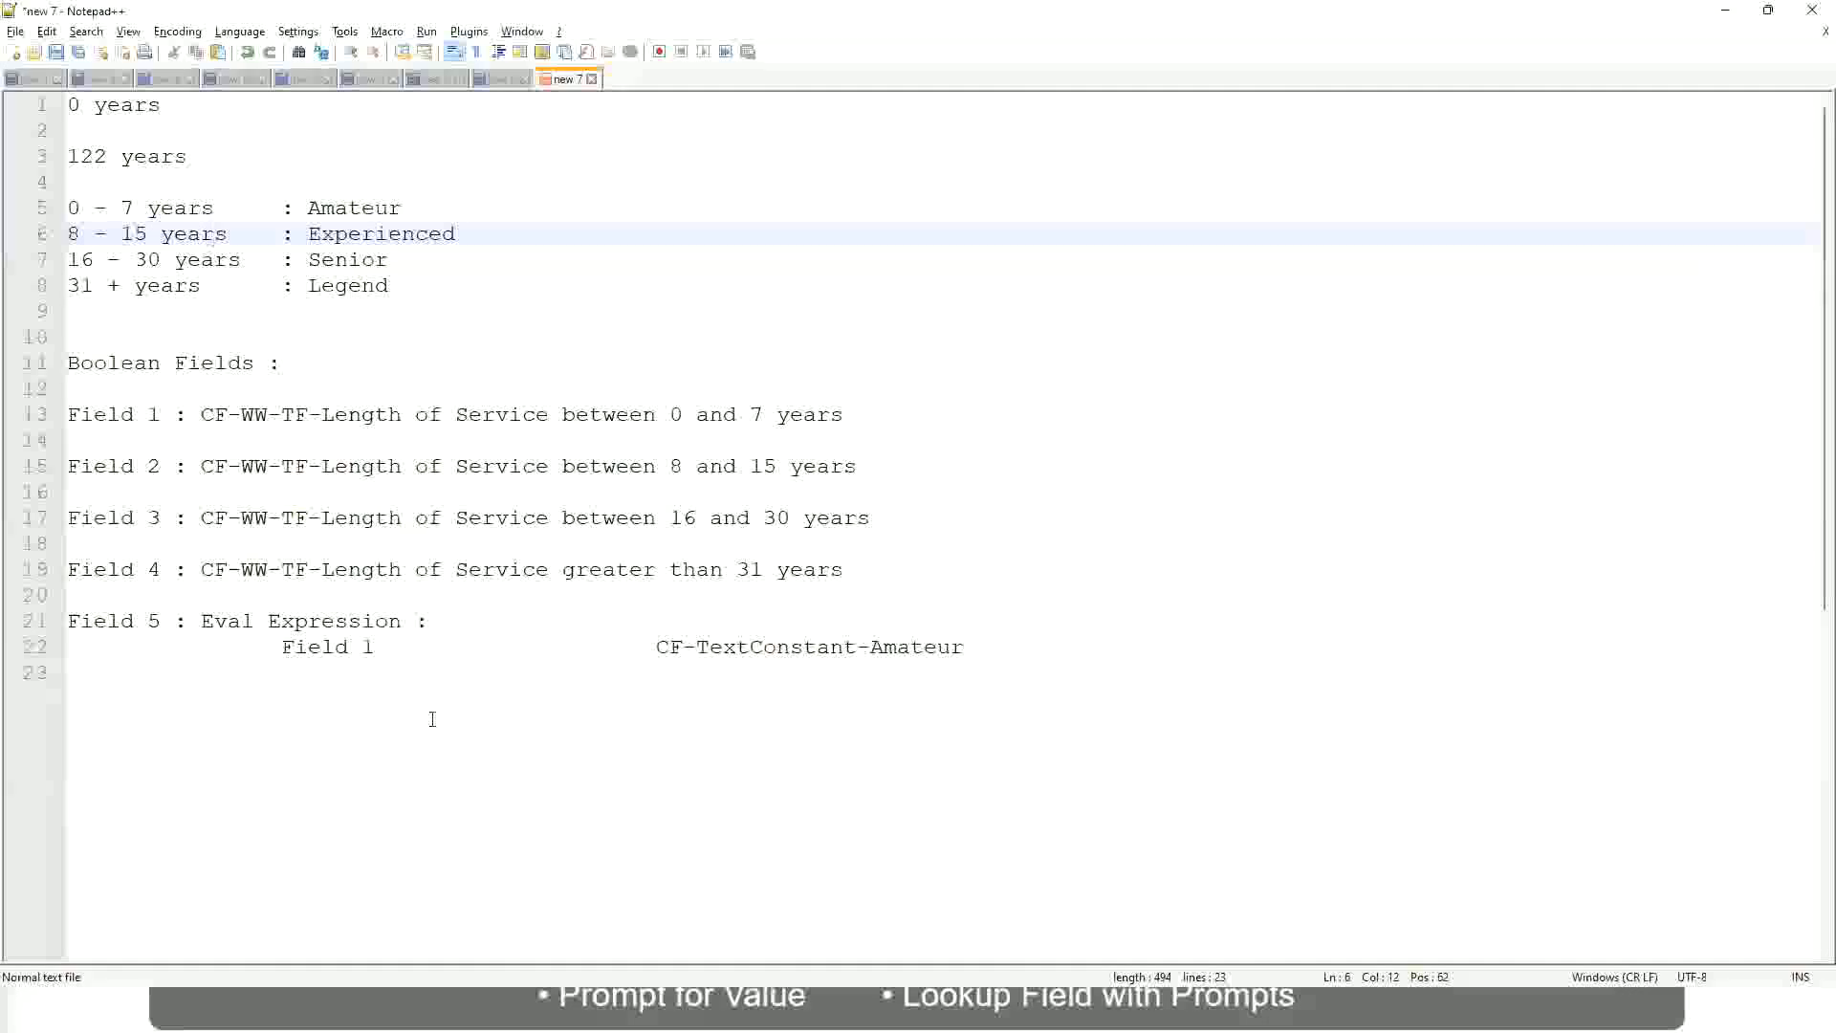
pyautogui.hotkey('alt', 'Tab')
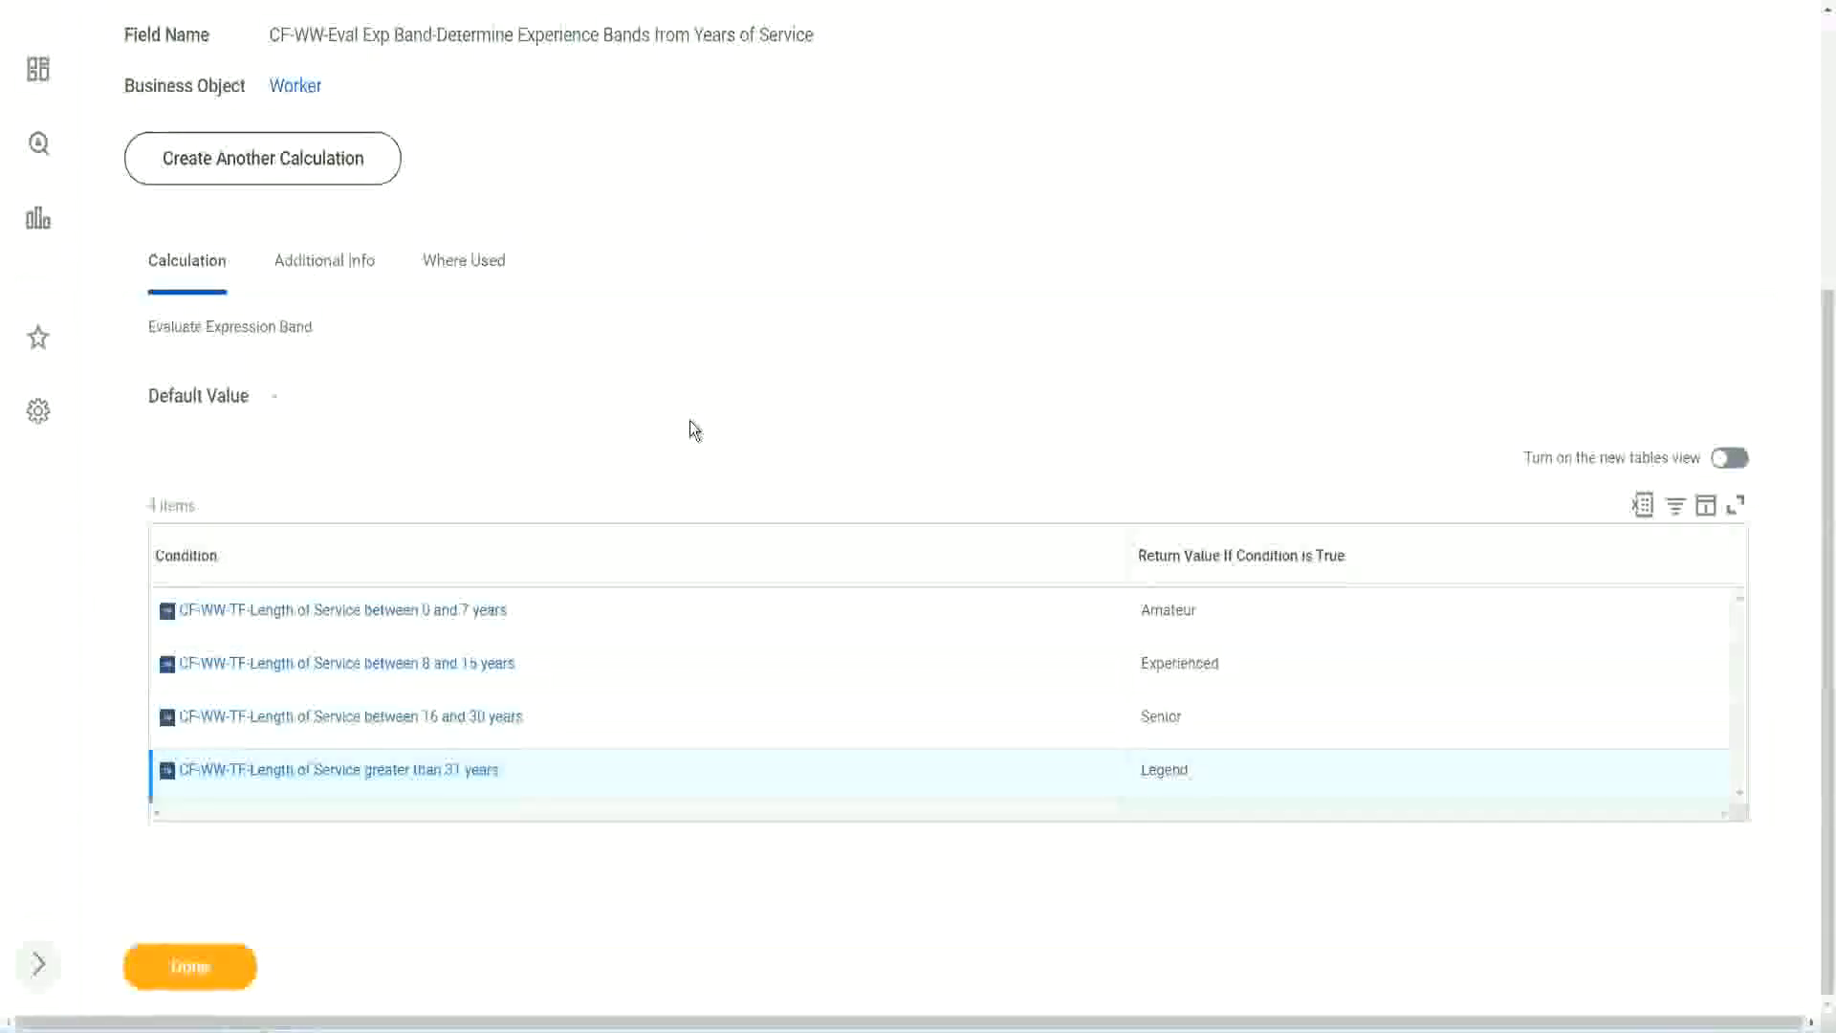
pyautogui.scroll(1, 693, 426)
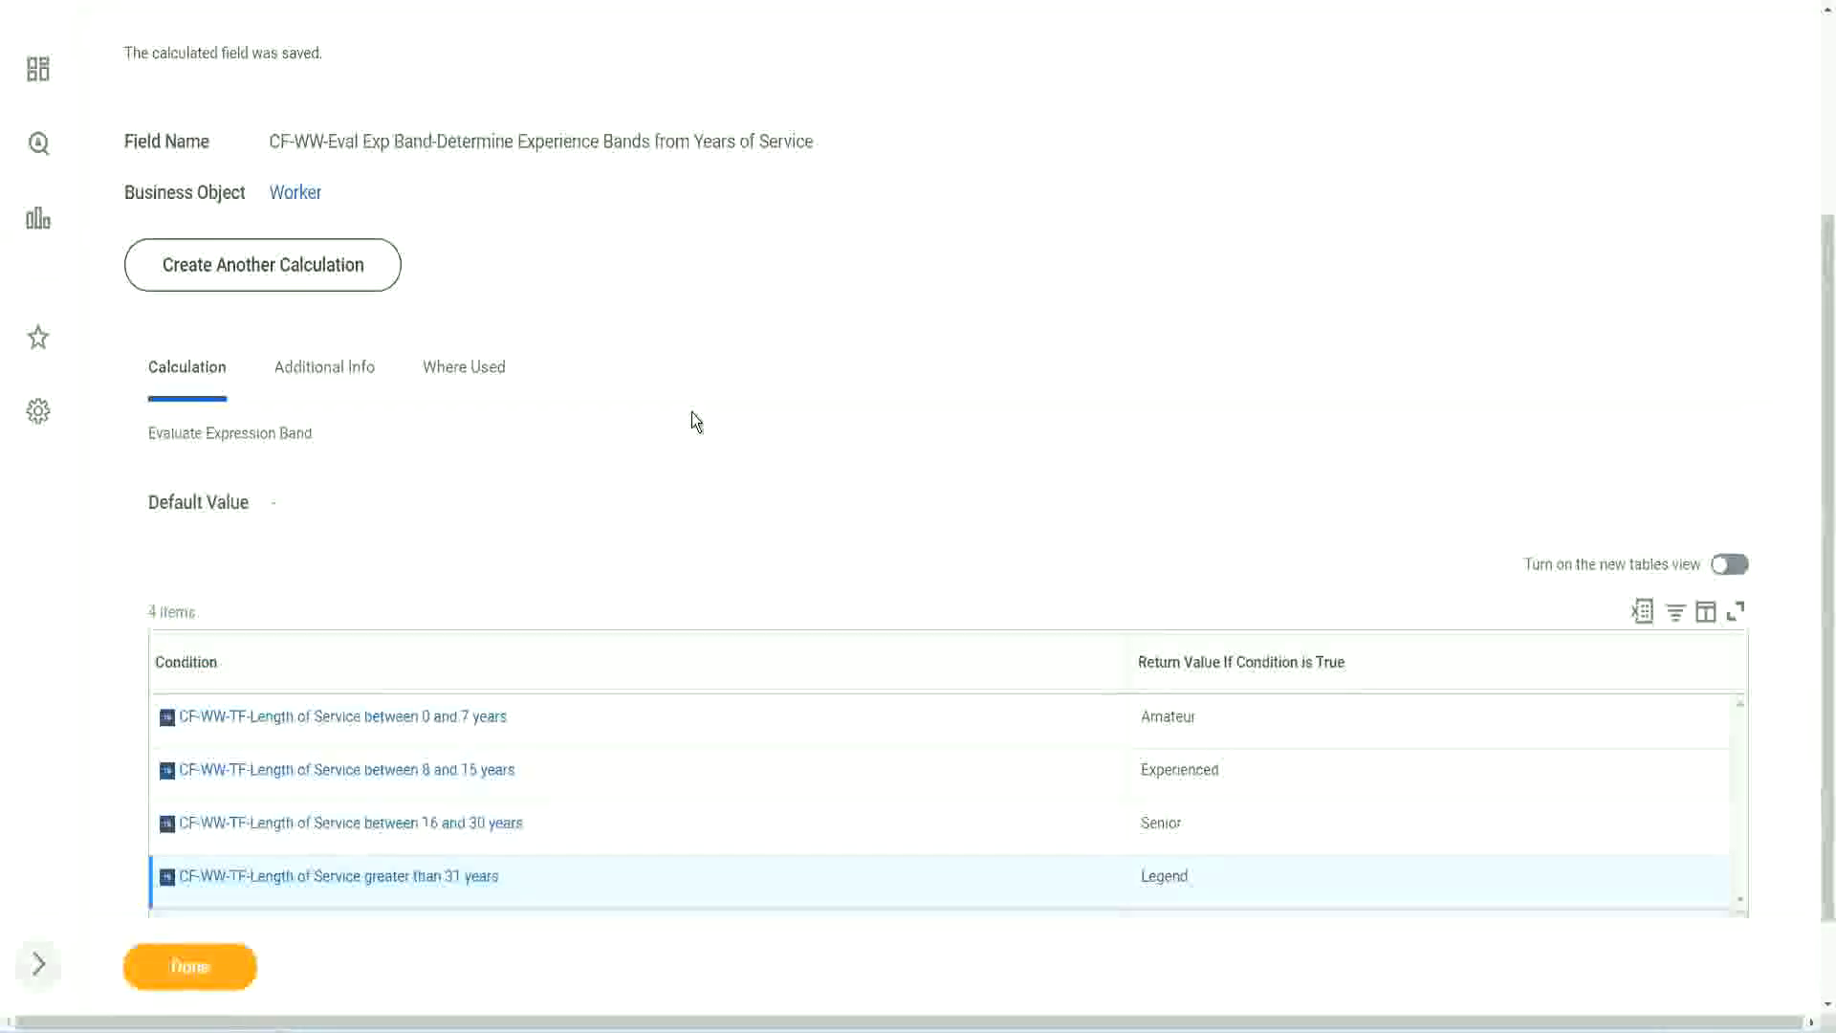
pyautogui.scroll(3, 693, 418)
pyautogui.scroll(-4, 692, 417)
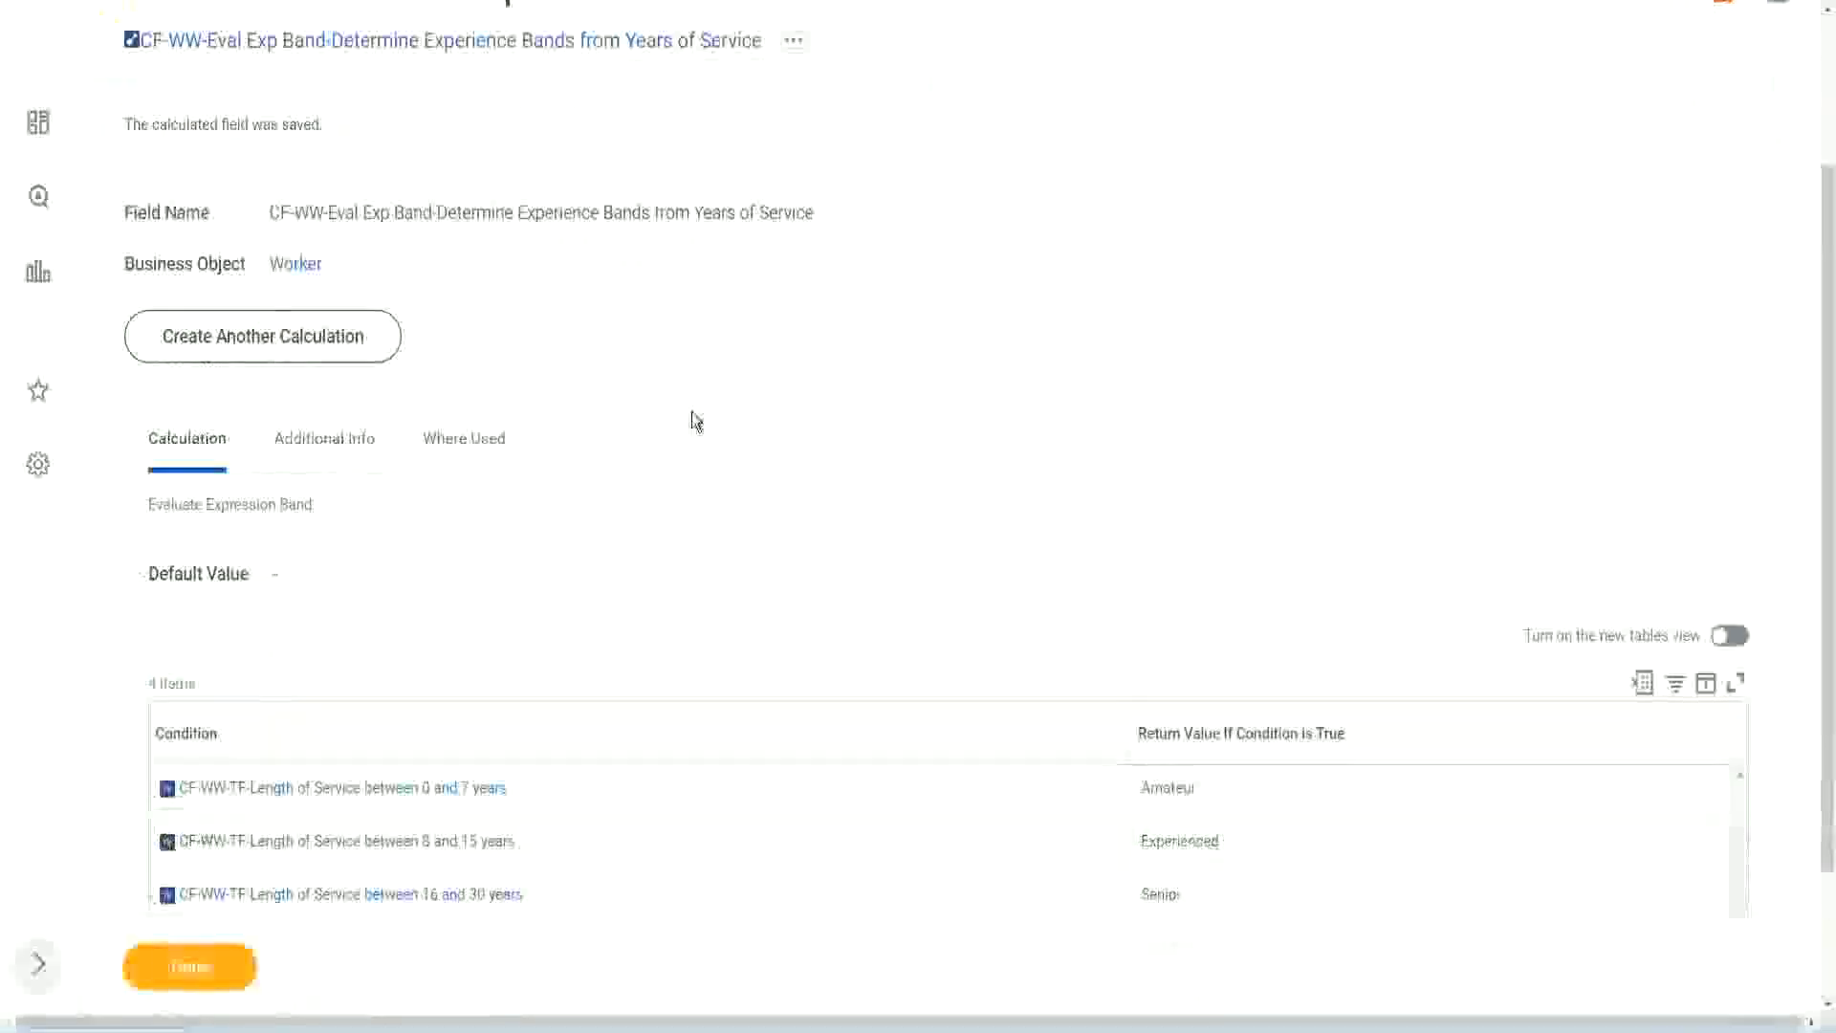
# Close the save confirmation and open the WW Employee Details custom report for editing
pyautogui.click(196, 966)
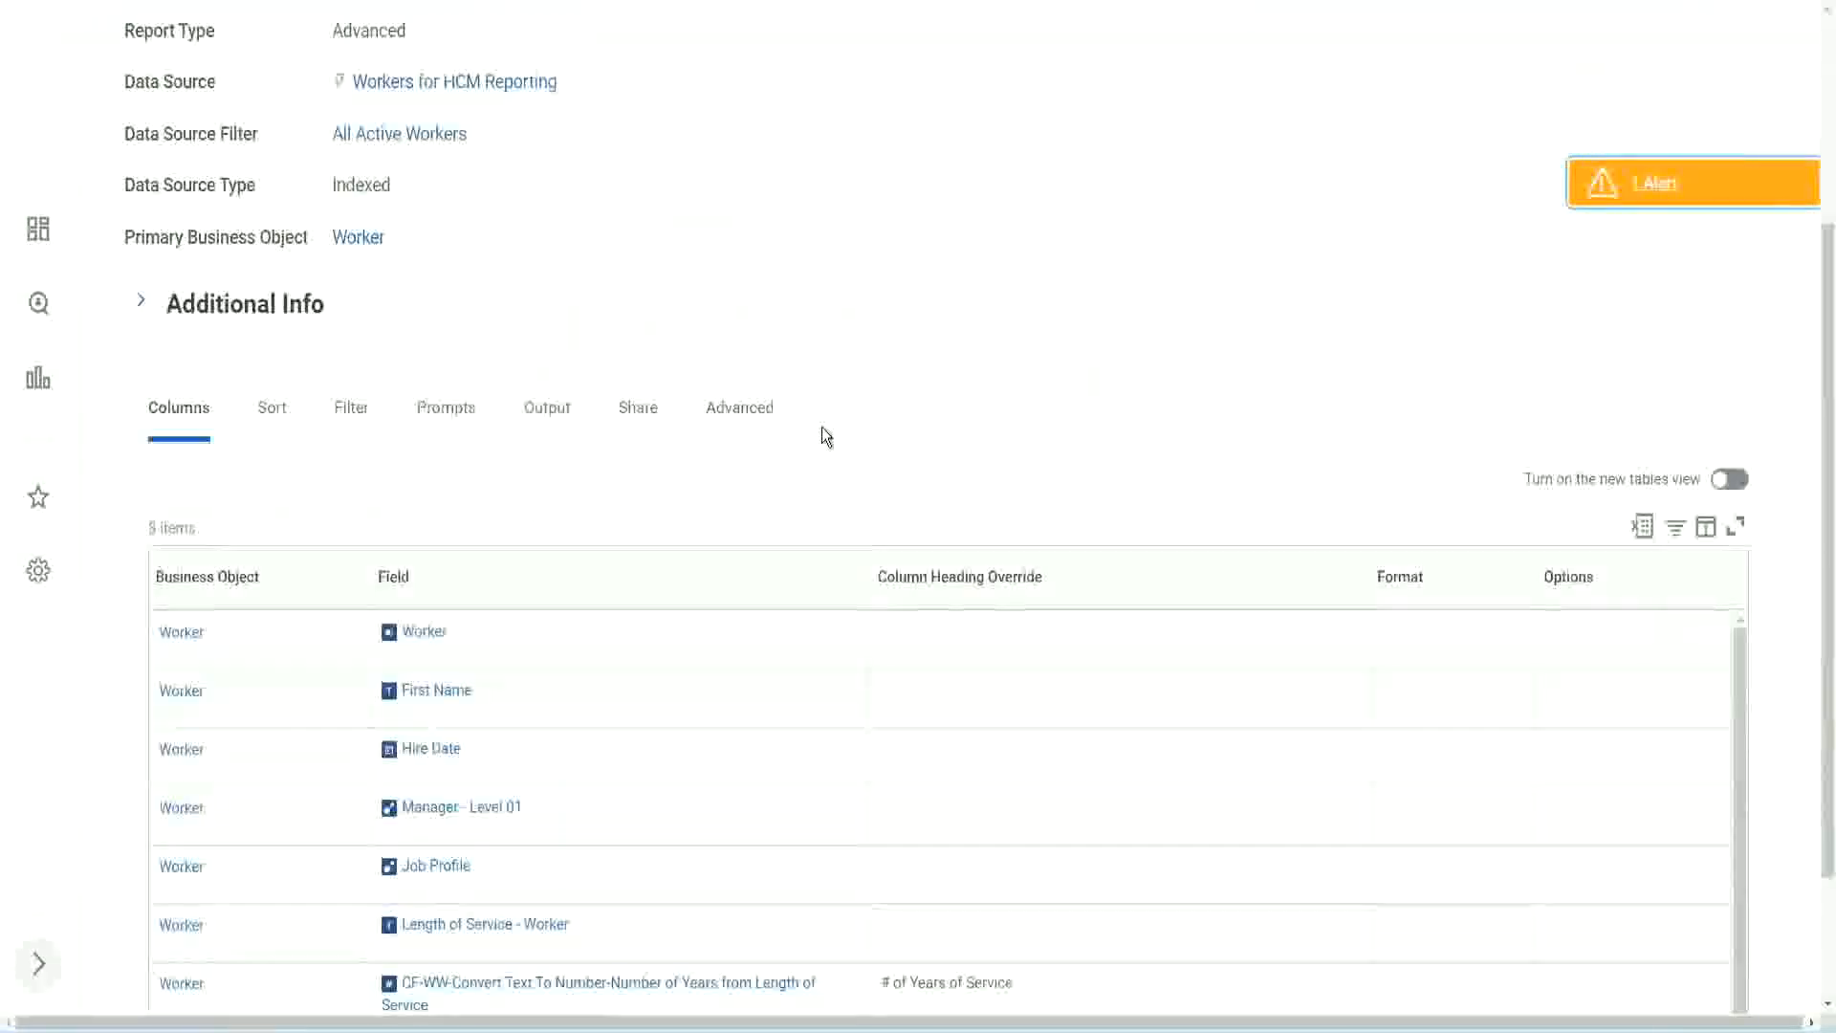
pyautogui.click(635, 205)
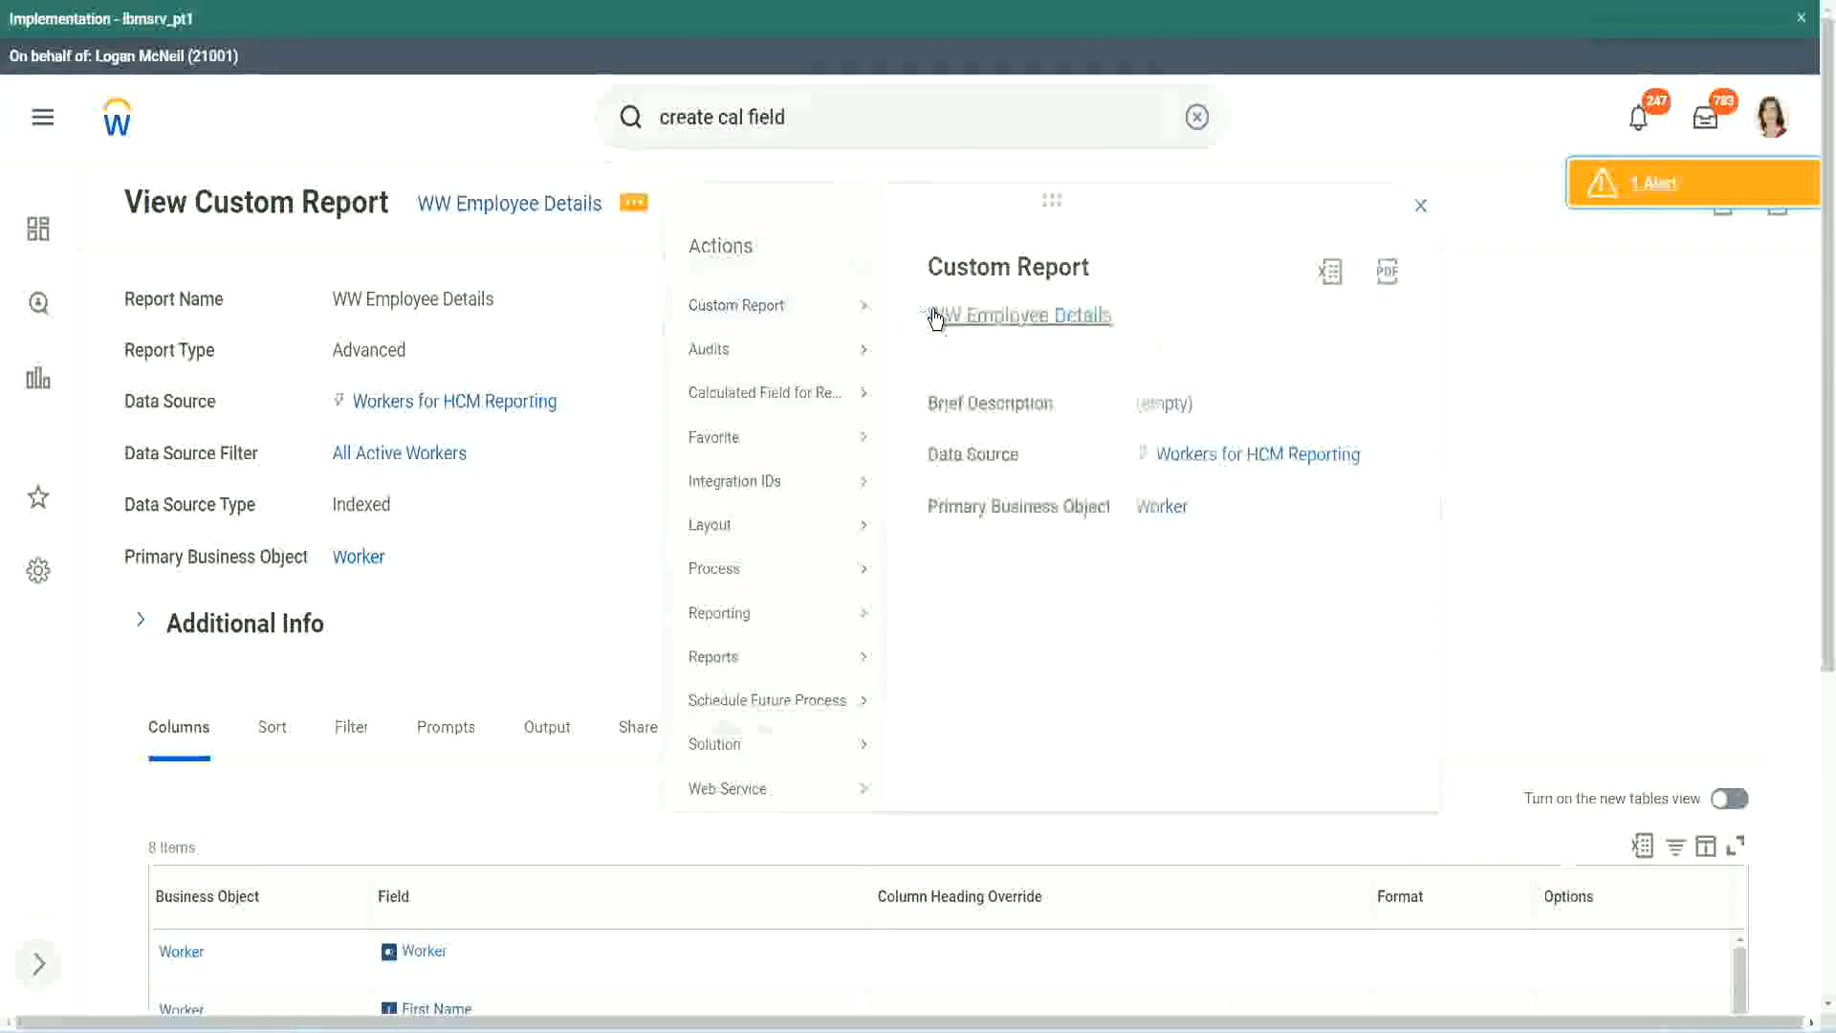
pyautogui.click(936, 318)
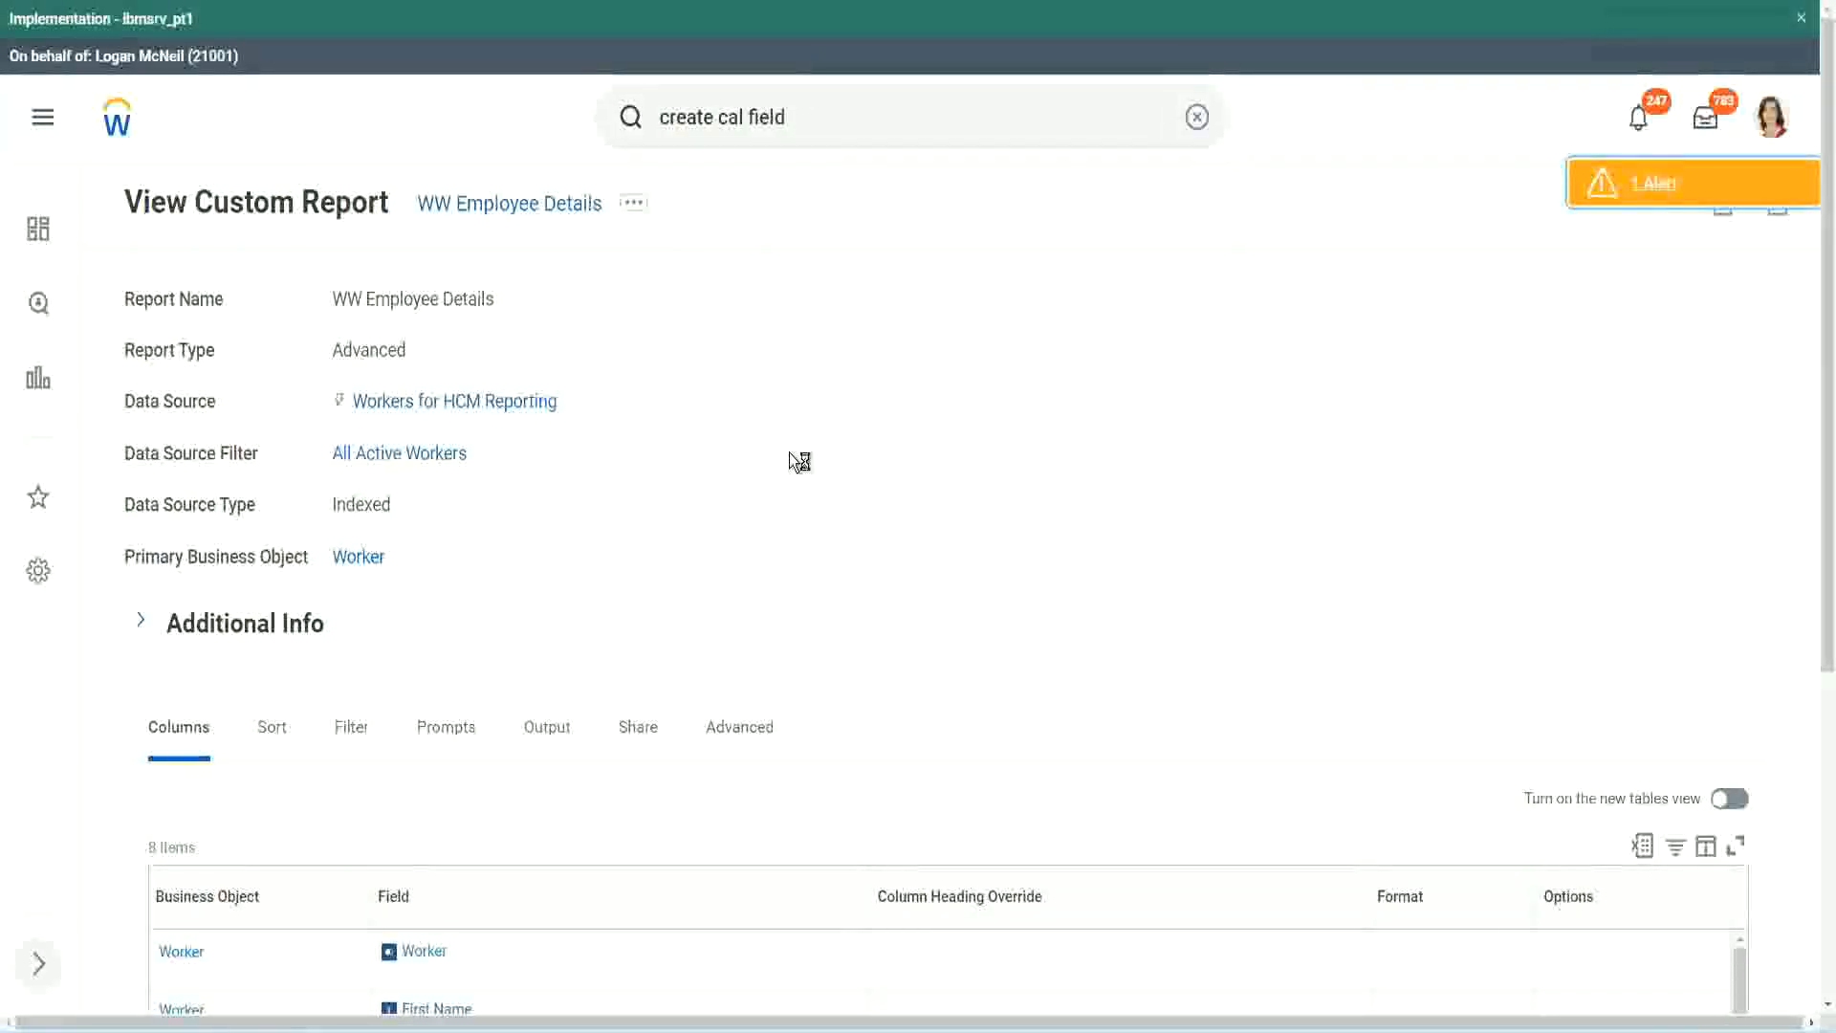
pyautogui.scroll(-1, 789, 452)
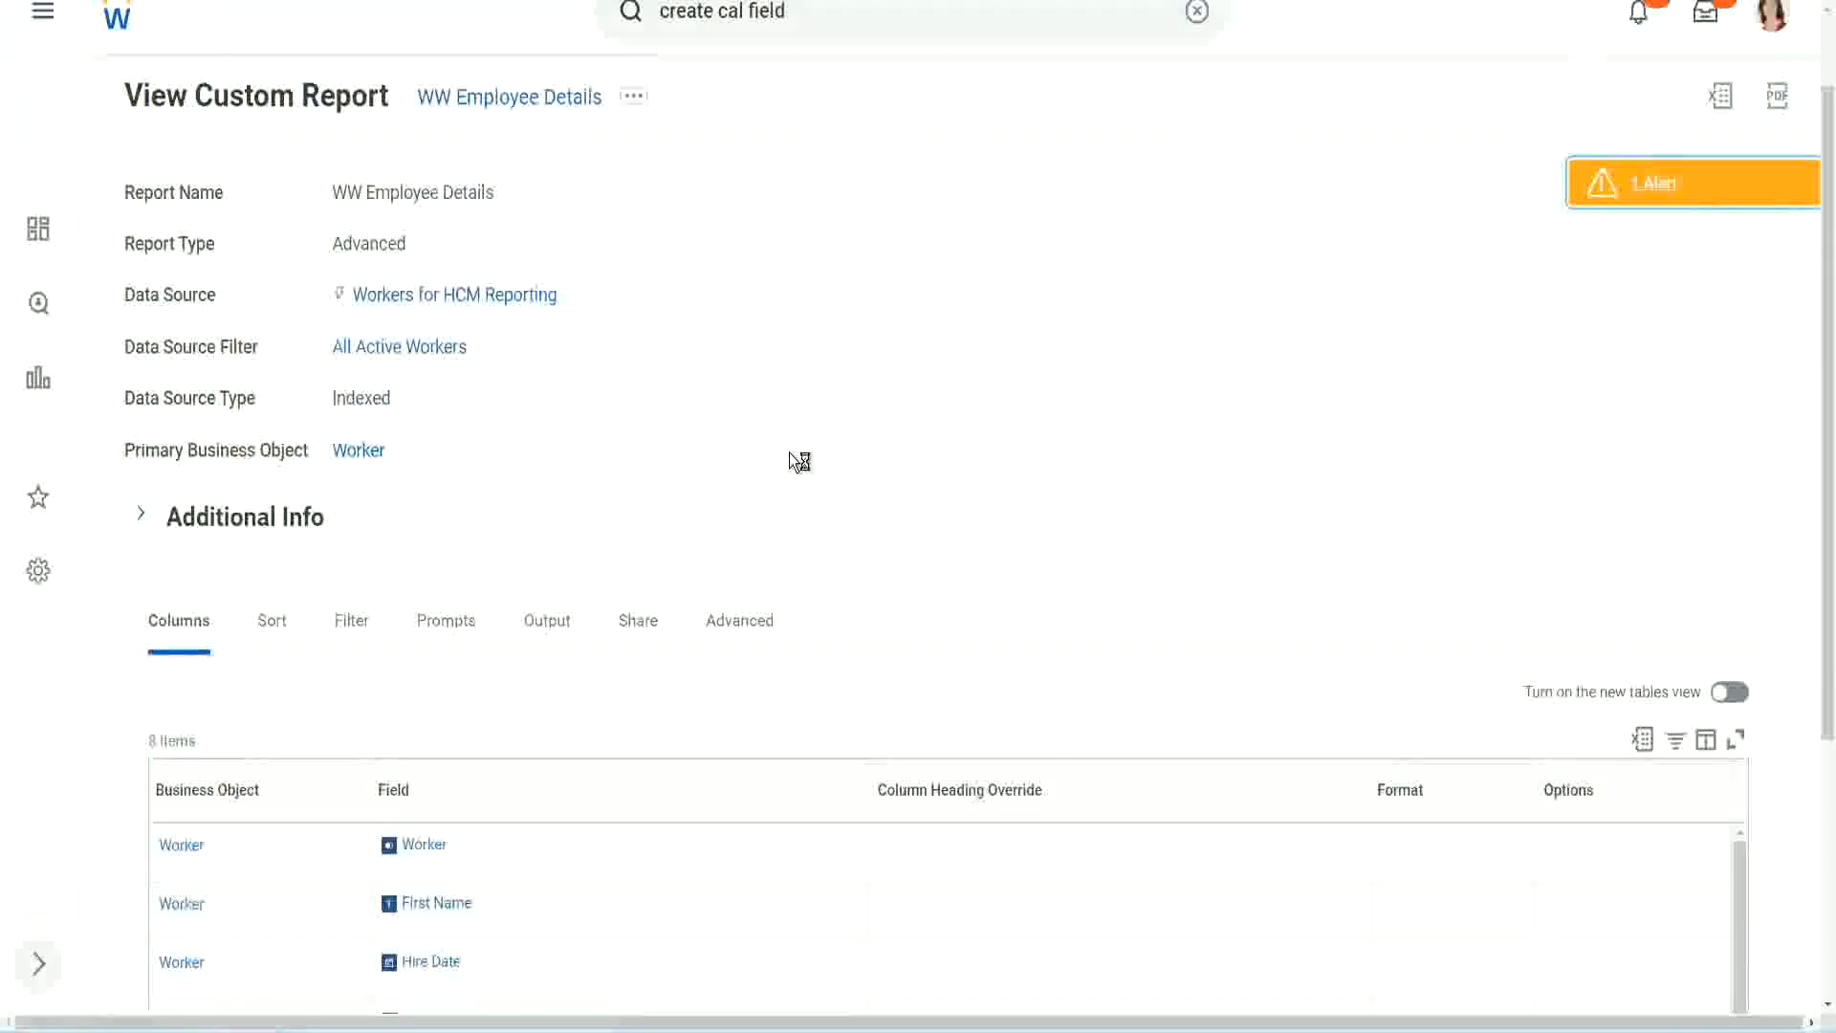
pyautogui.scroll(-4, 789, 452)
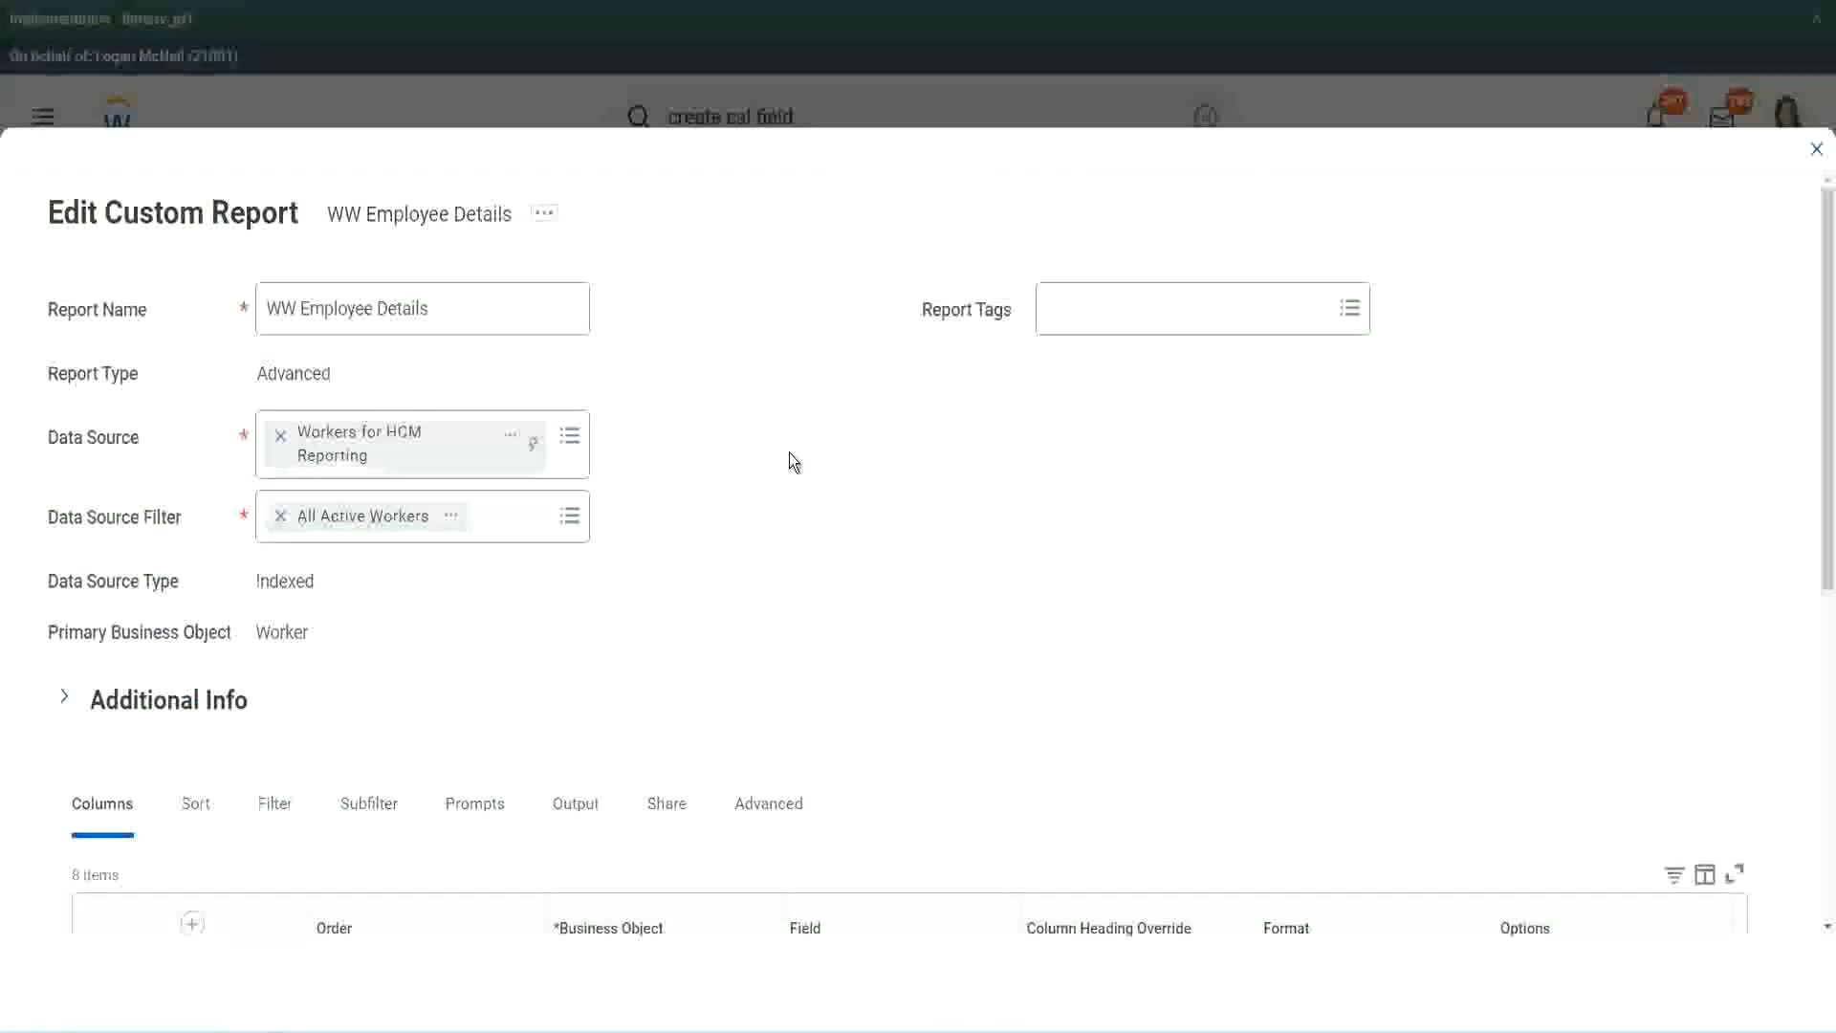
# Add a Worker row below the Experience Bands column and paste that column's copied field name into the new row's field search
pyautogui.scroll(-9, 790, 453)
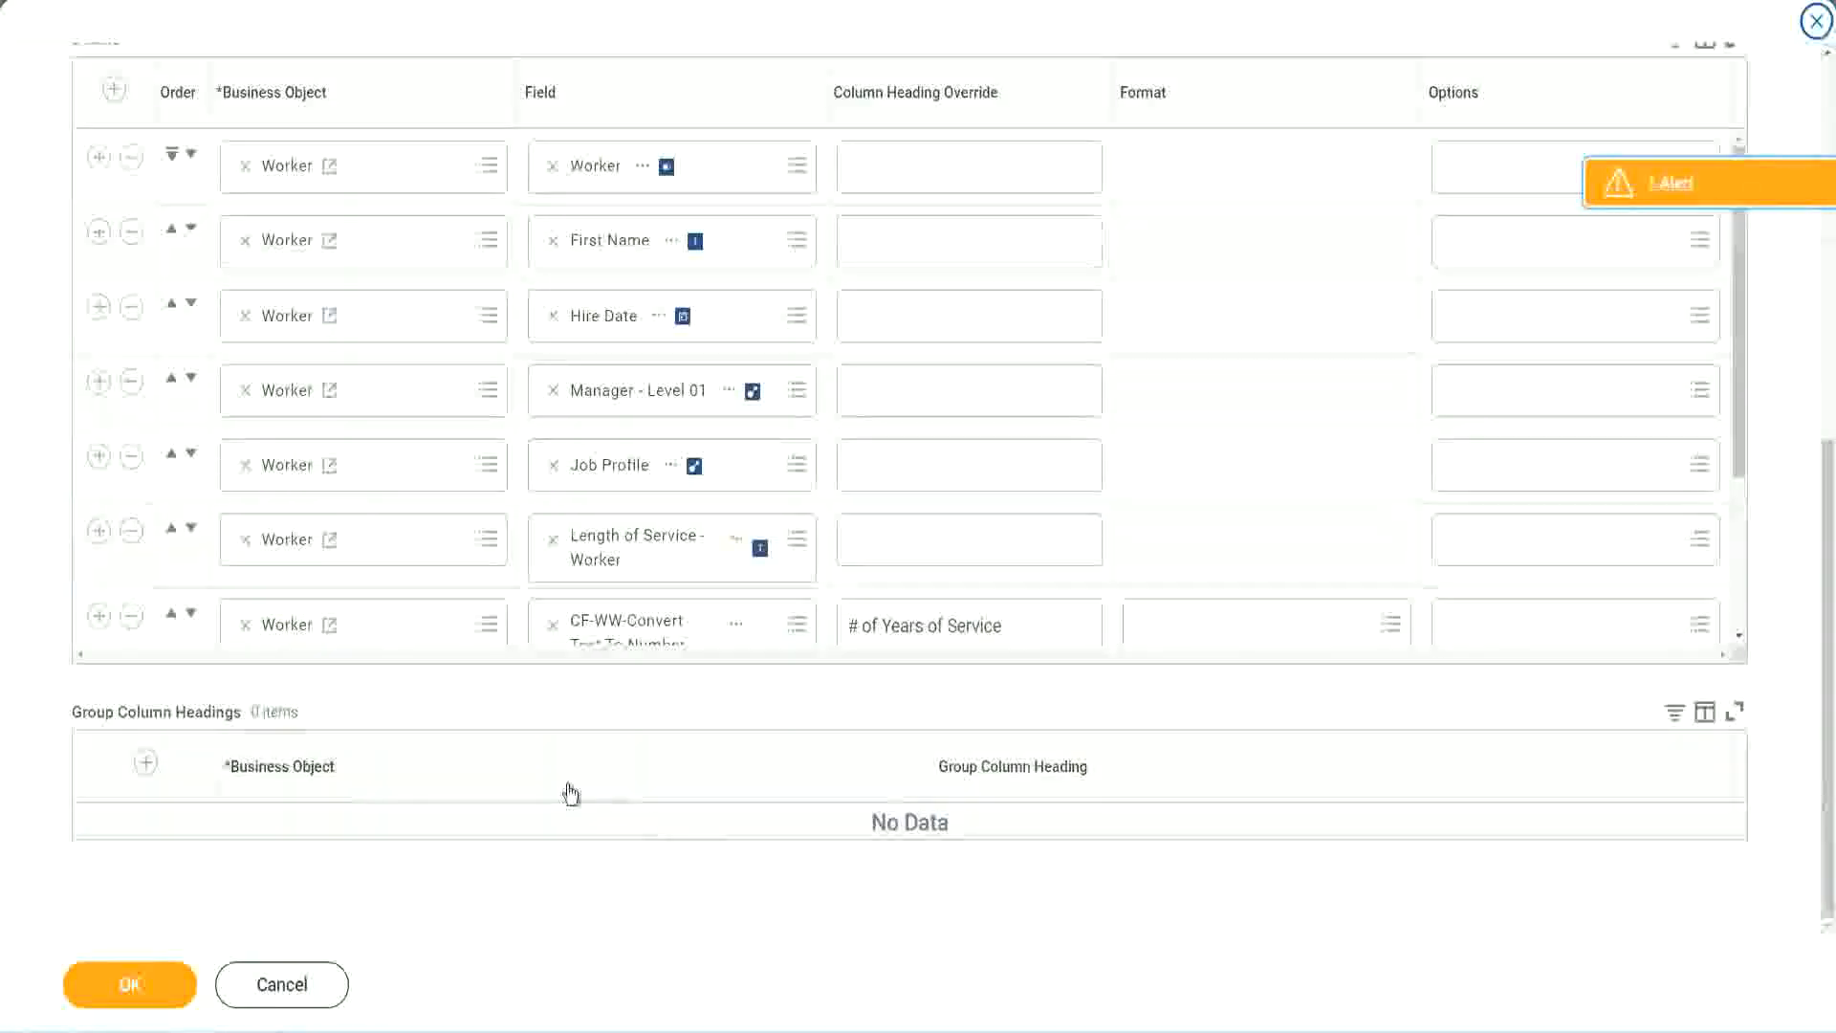
pyautogui.scroll(-3, 335, 525)
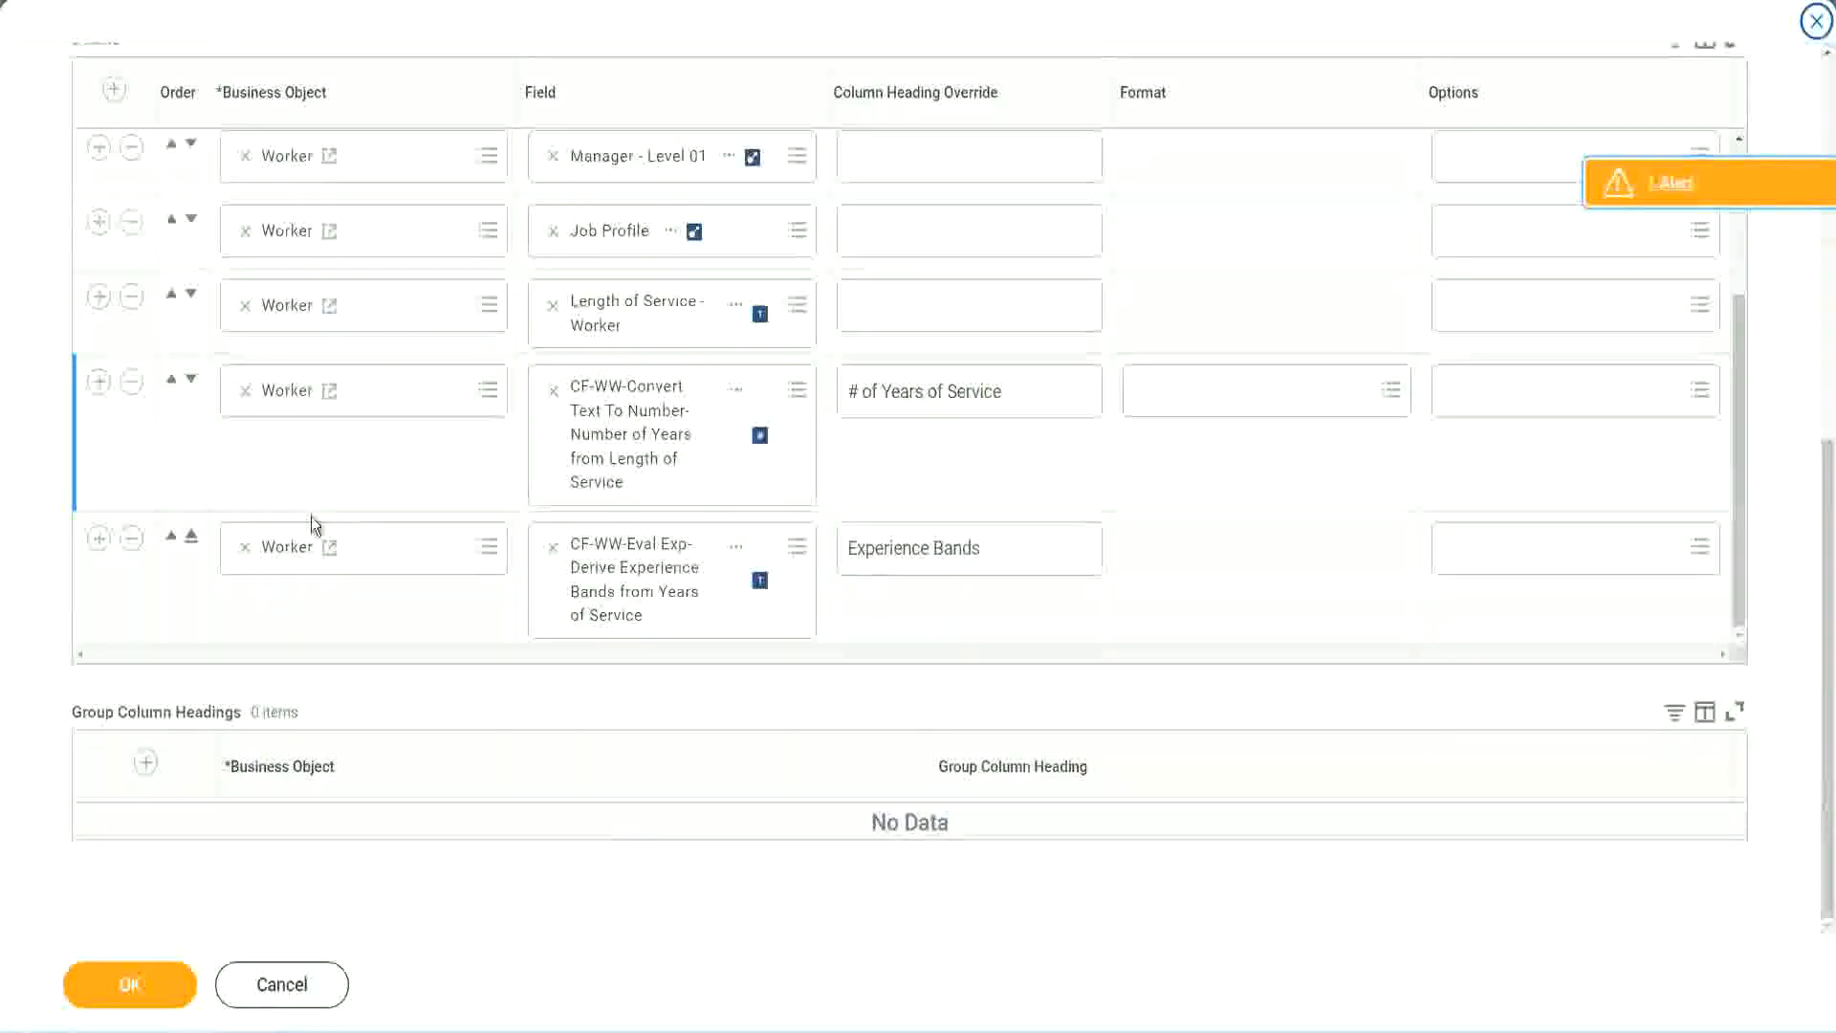
pyautogui.click(98, 539)
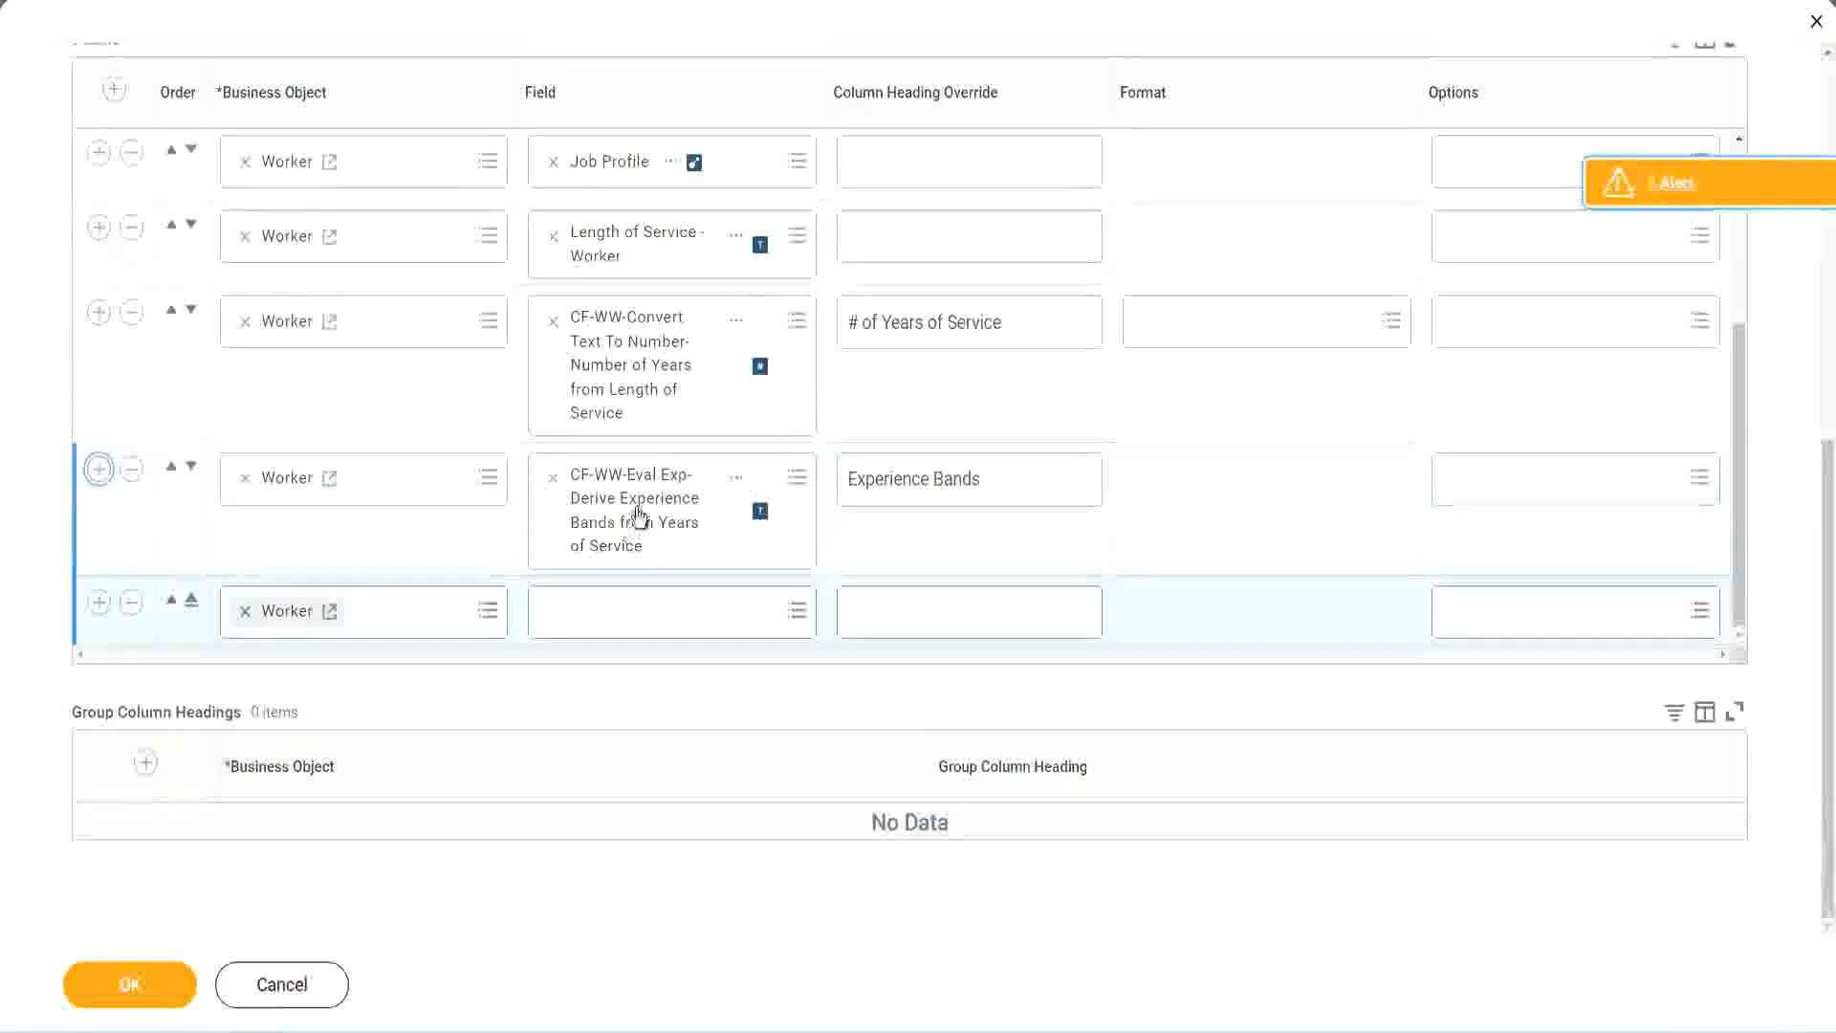
pyautogui.rightClick(639, 521)
pyautogui.click(692, 613)
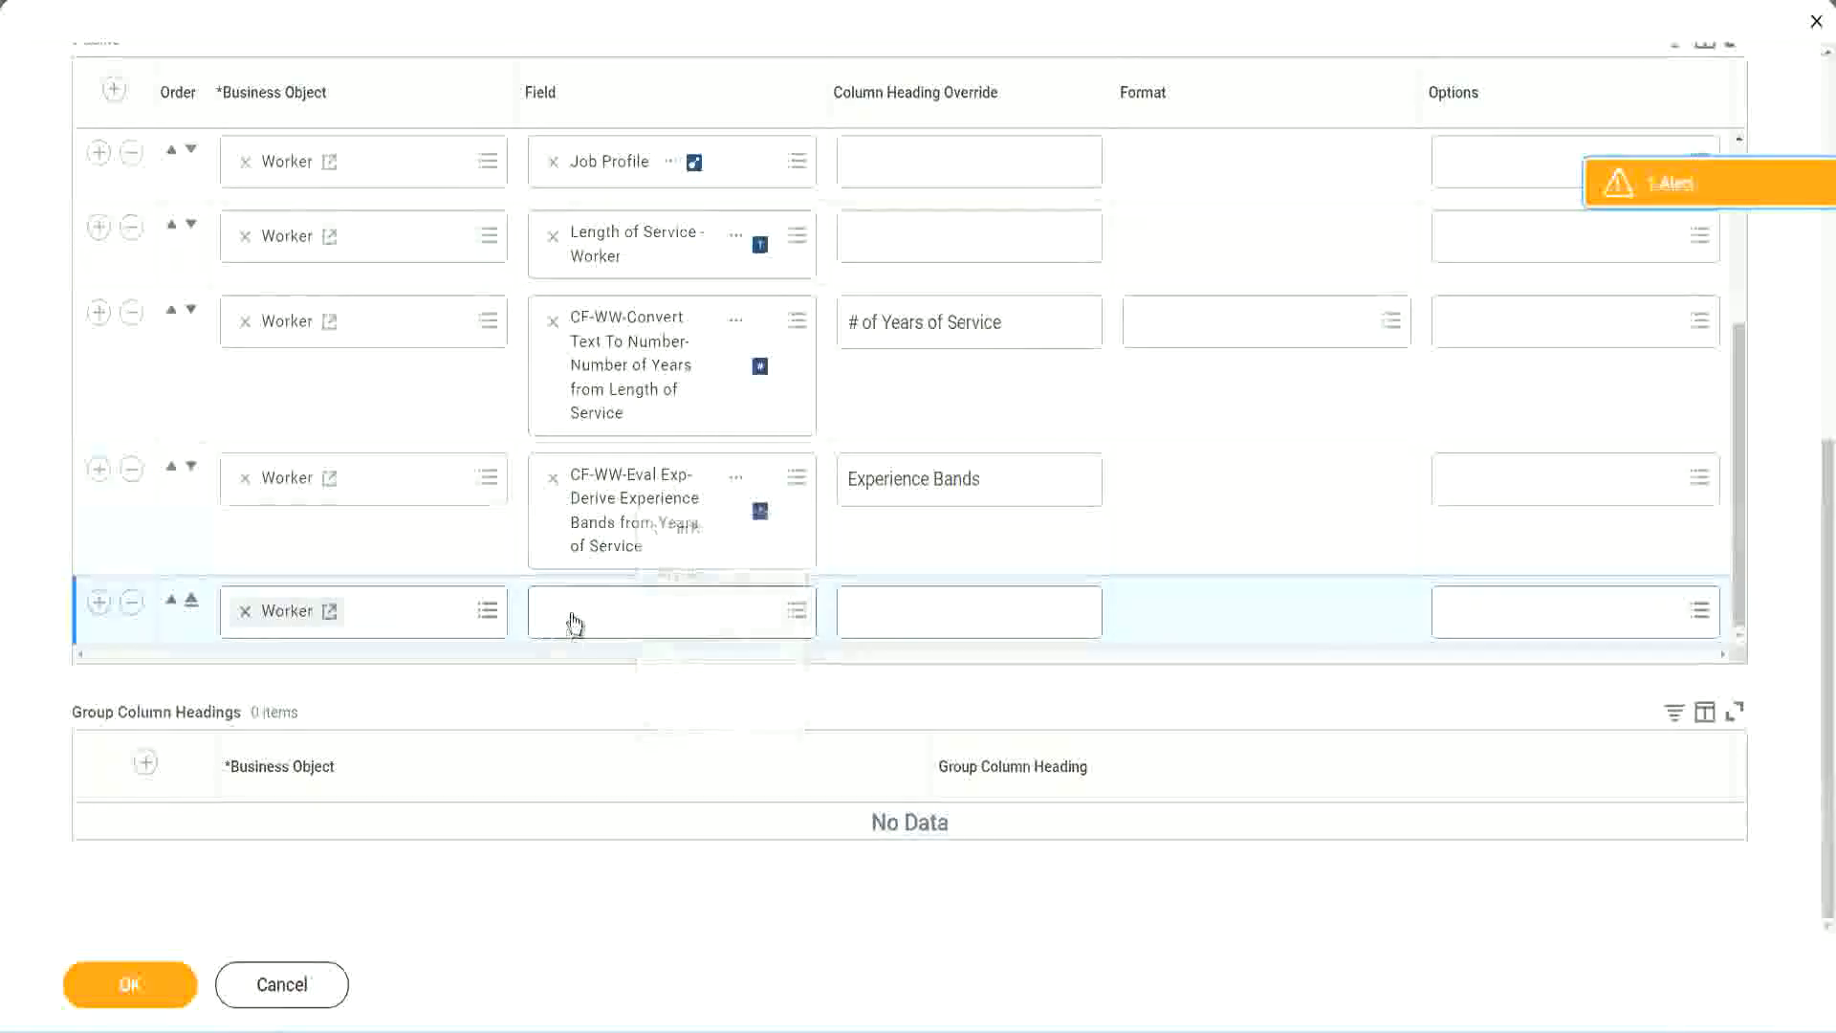
pyautogui.click(681, 623)
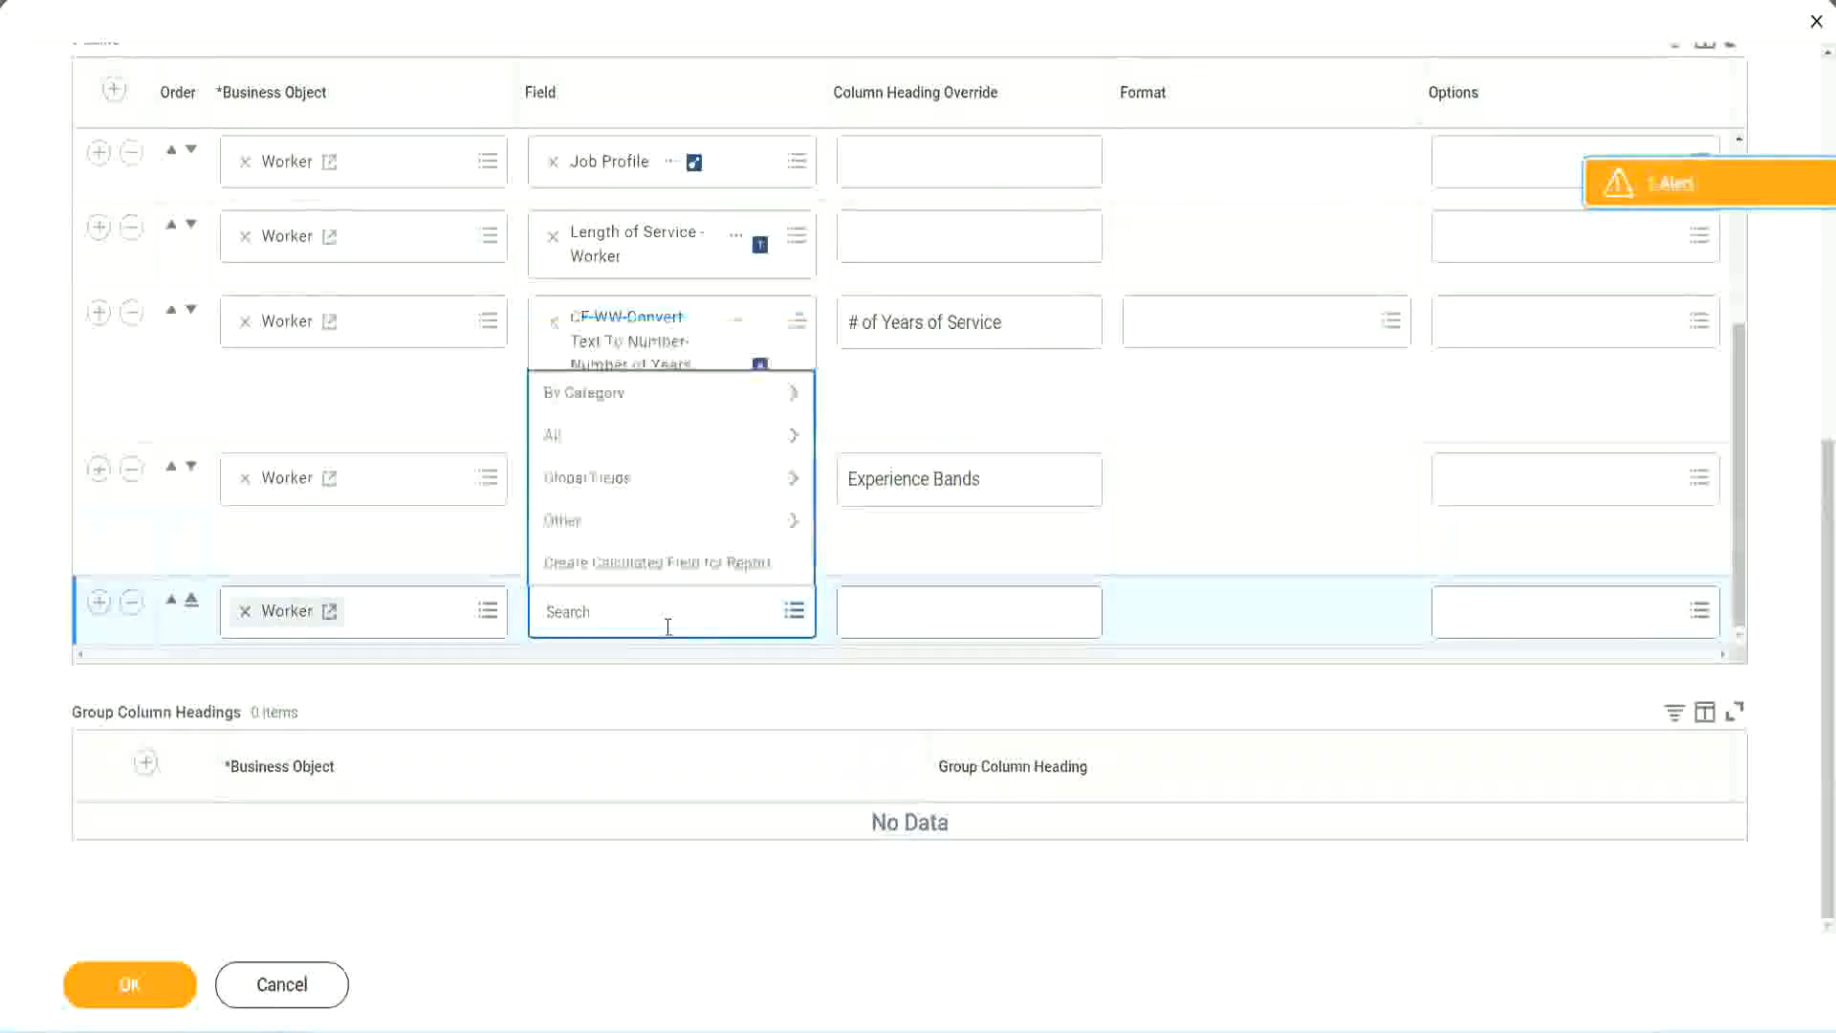
pyautogui.hotkey('ctrl', 'v')
pyautogui.moveTo(672, 608); pyautogui.dragTo(469, 606)
pyautogui.click(651, 613)
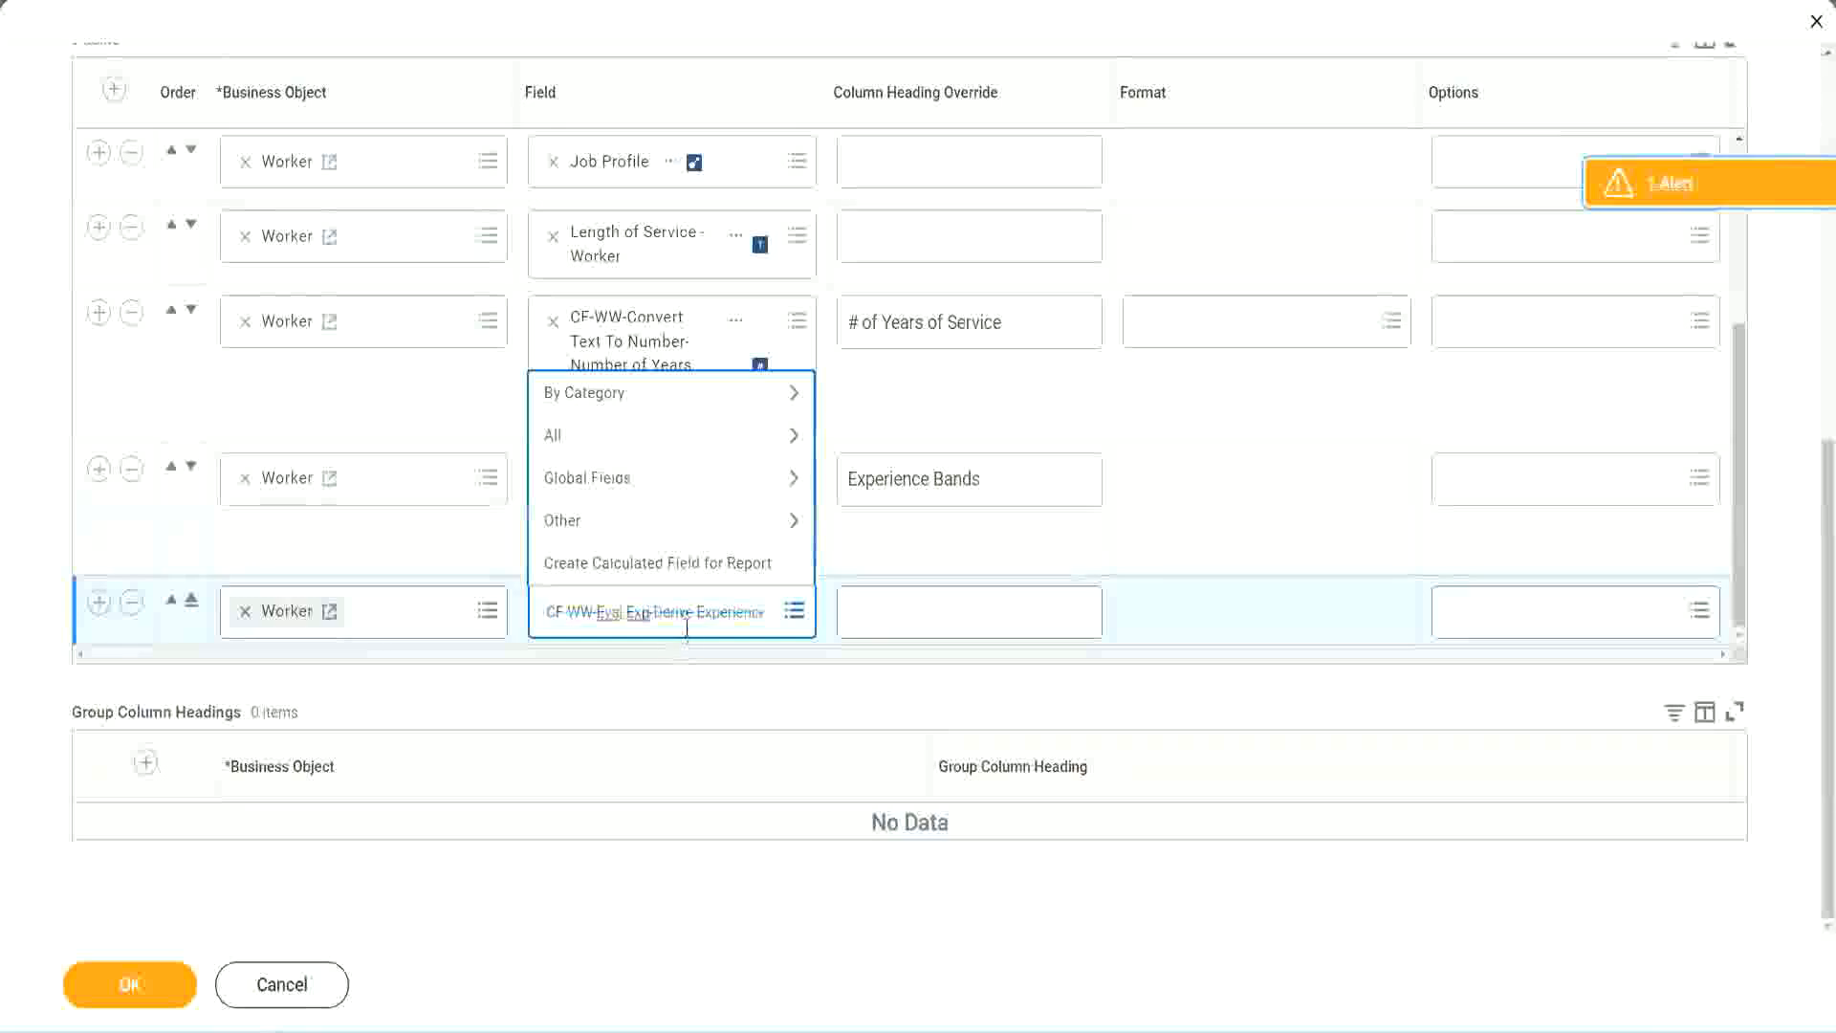
# Shorten the field search to CF-WW-Eval Exp Band and select CF-WW-Eval Exp Band-Determine Experience Bands from Years of Service
pyautogui.write('Bands')
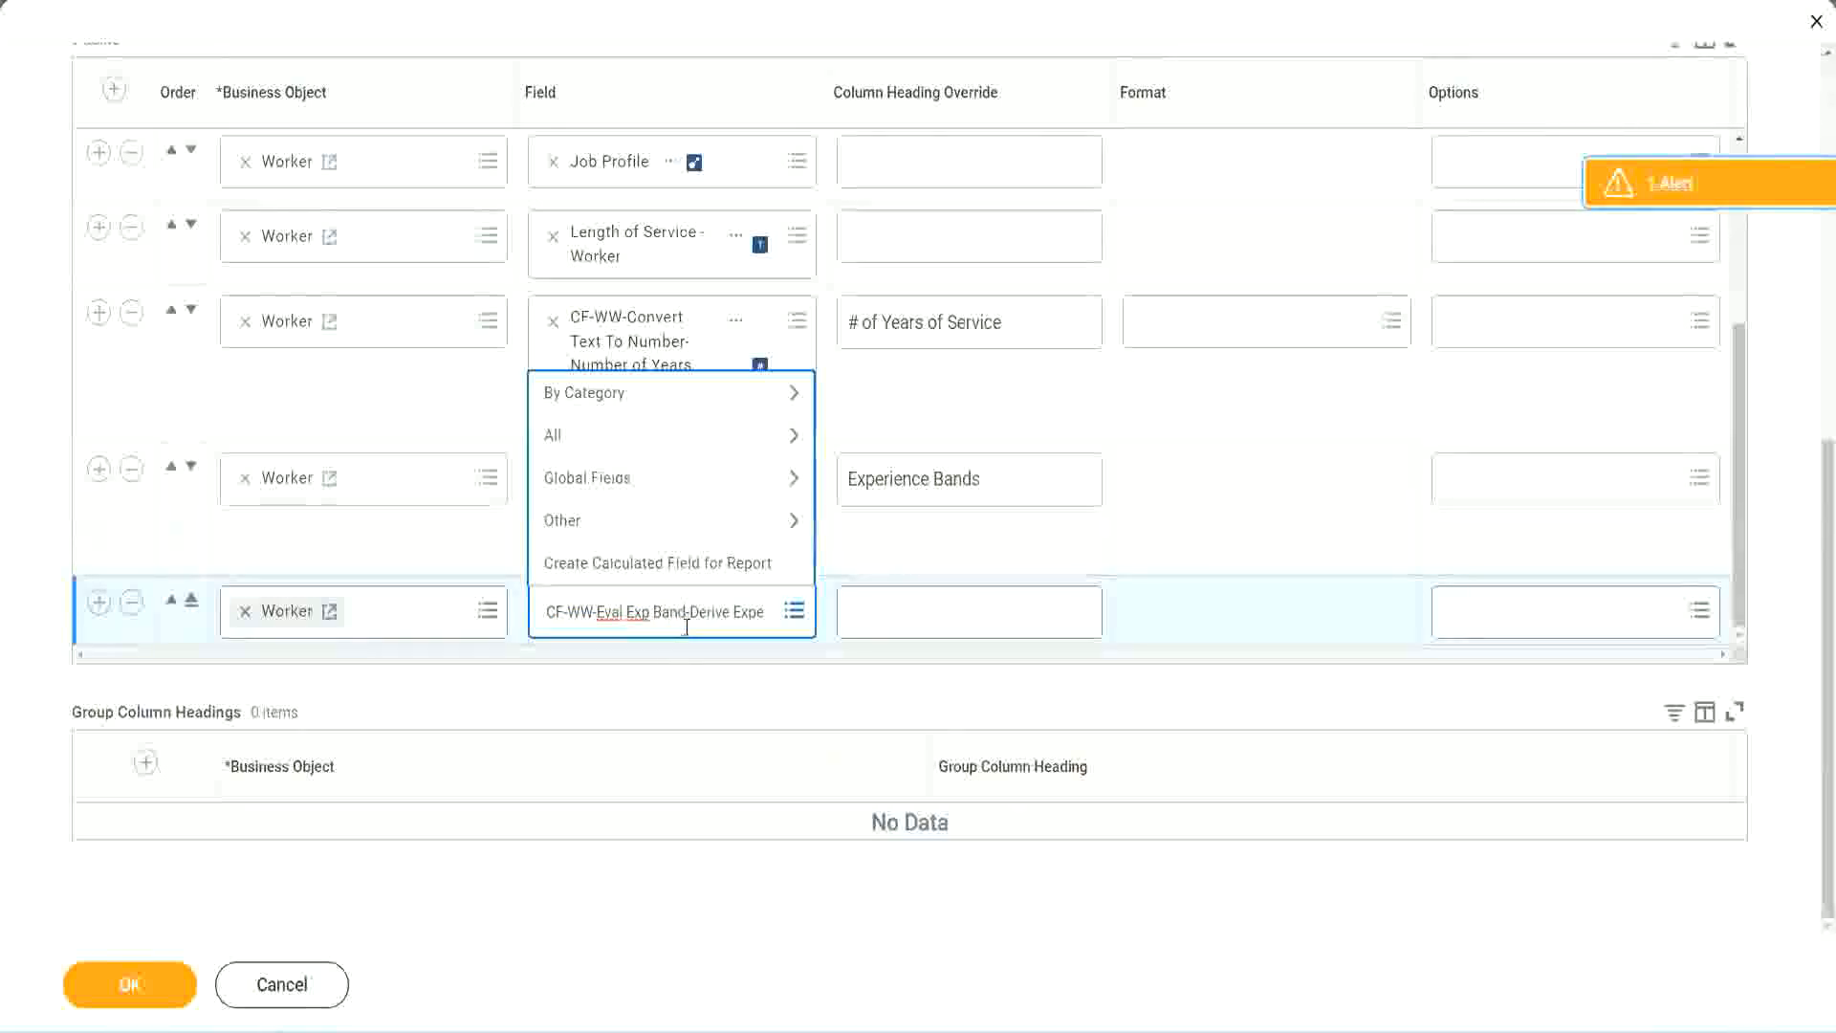
pyautogui.press('Delete')
pyautogui.press('Delete')
pyautogui.press('Delete')
pyautogui.press('Delete')
pyautogui.press('Delete')
pyautogui.press('Delete')
pyautogui.press('Delete')
pyautogui.press('Delete')
pyautogui.press('Delete')
pyautogui.press('Delete')
pyautogui.press('Delete')
pyautogui.press('Delete')
pyautogui.press('Delete')
pyautogui.press('Delete')
pyautogui.press('Delete')
pyautogui.press('Delete')
pyautogui.press('Delete')
pyautogui.press('Delete')
pyautogui.press('Delete')
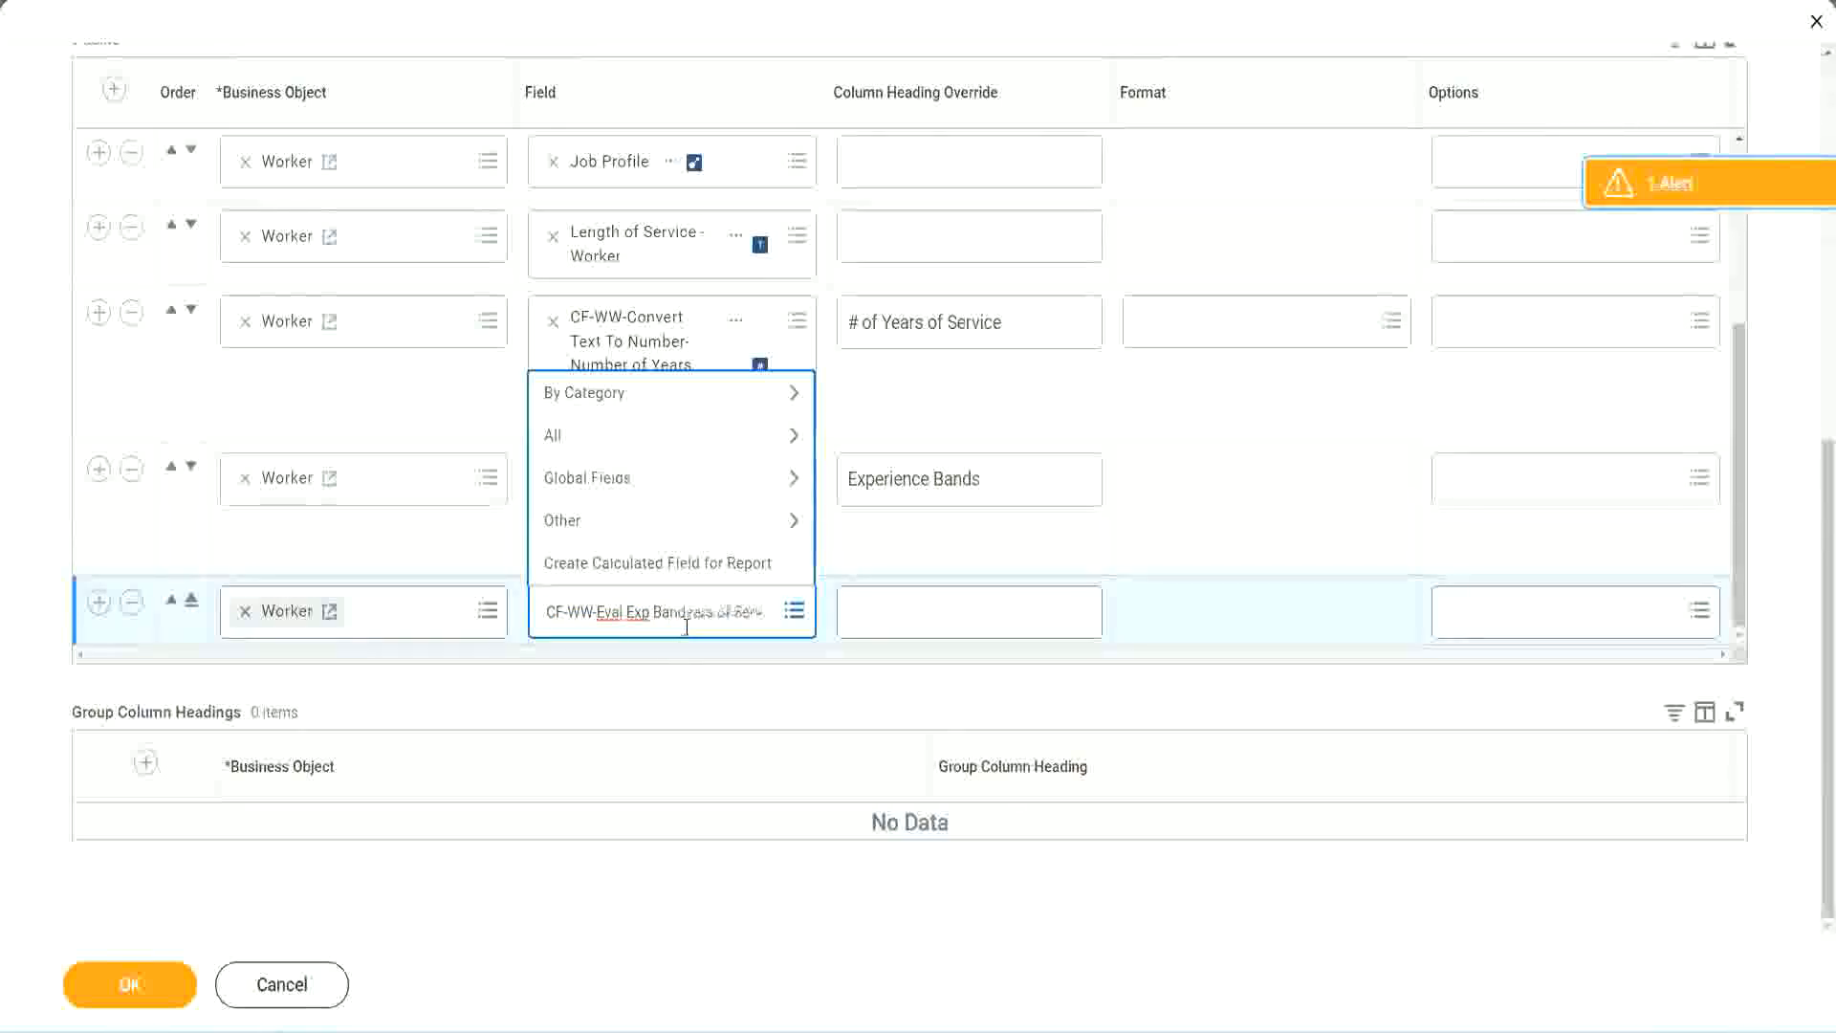
pyautogui.press('Delete')
pyautogui.press('Delete')
pyautogui.press('Delete')
pyautogui.press('Delete')
pyautogui.press('Delete')
pyautogui.press('Delete')
pyautogui.press('Delete')
pyautogui.press('Delete')
pyautogui.press('Delete')
pyautogui.press('Delete')
pyautogui.press('Delete')
pyautogui.press('Delete')
pyautogui.press('Delete')
pyautogui.press('Delete')
pyautogui.press('Delete')
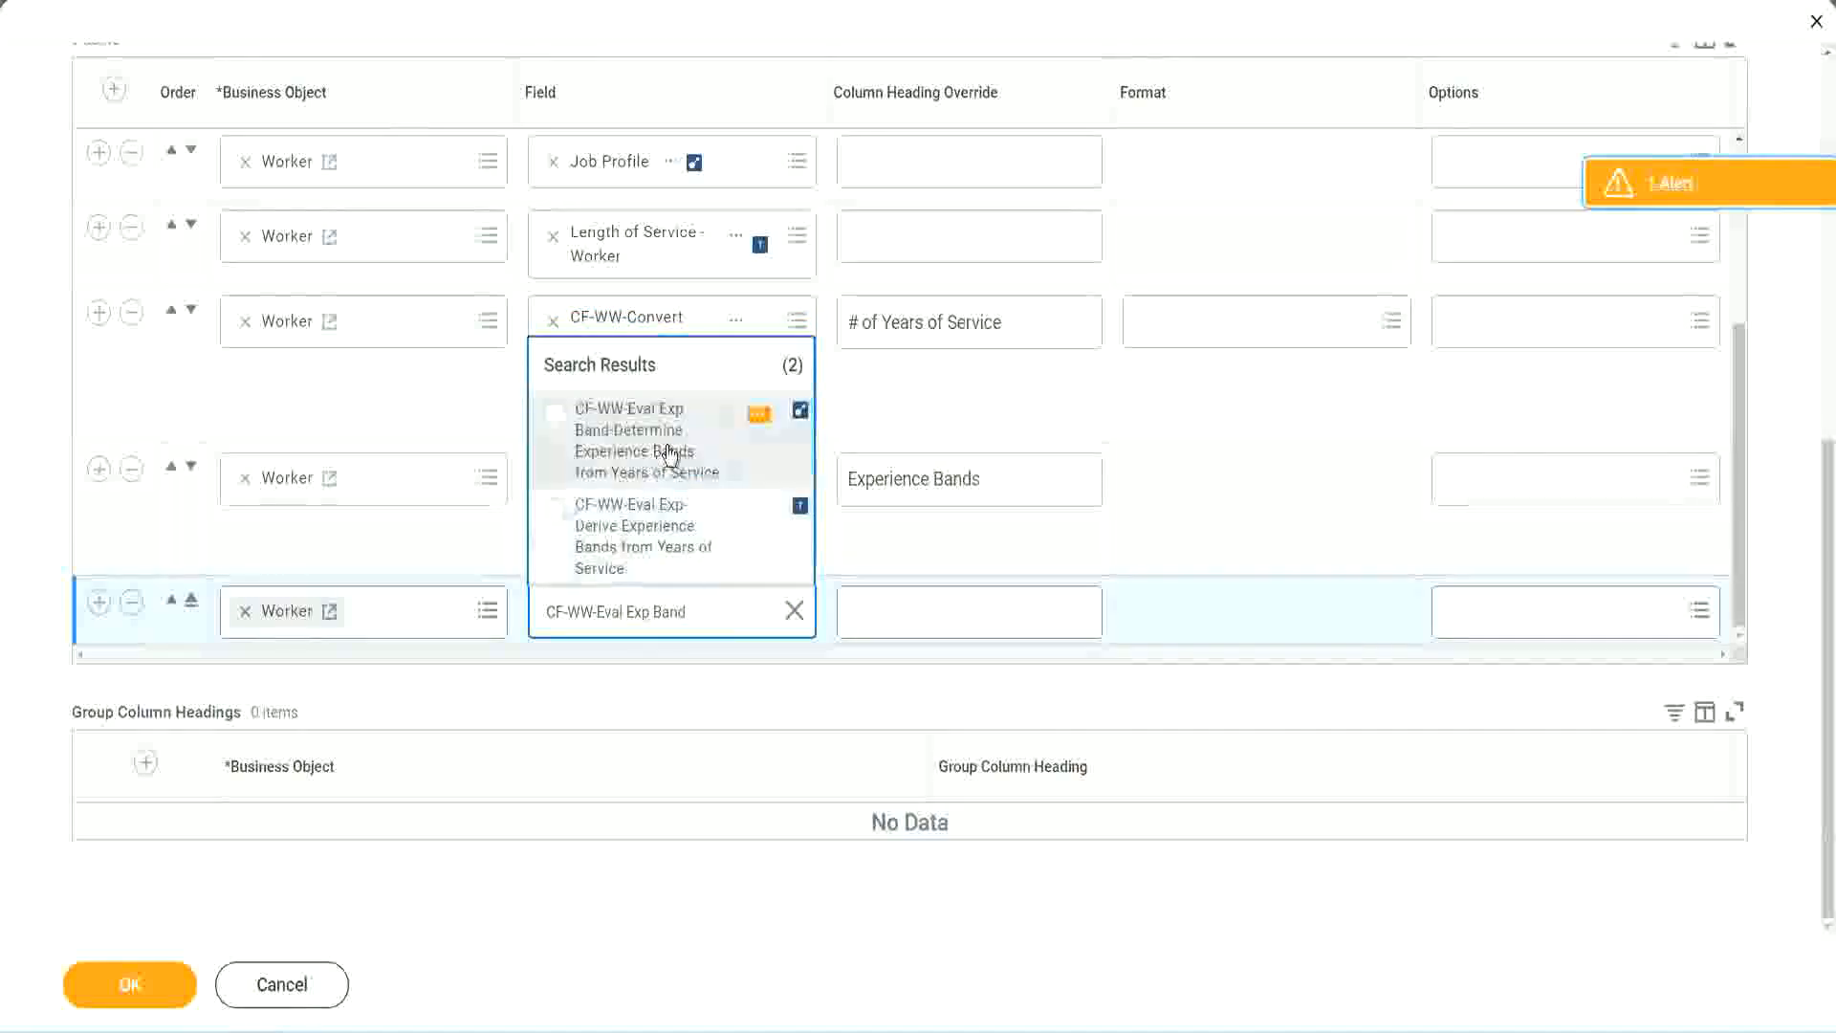
pyautogui.click(670, 453)
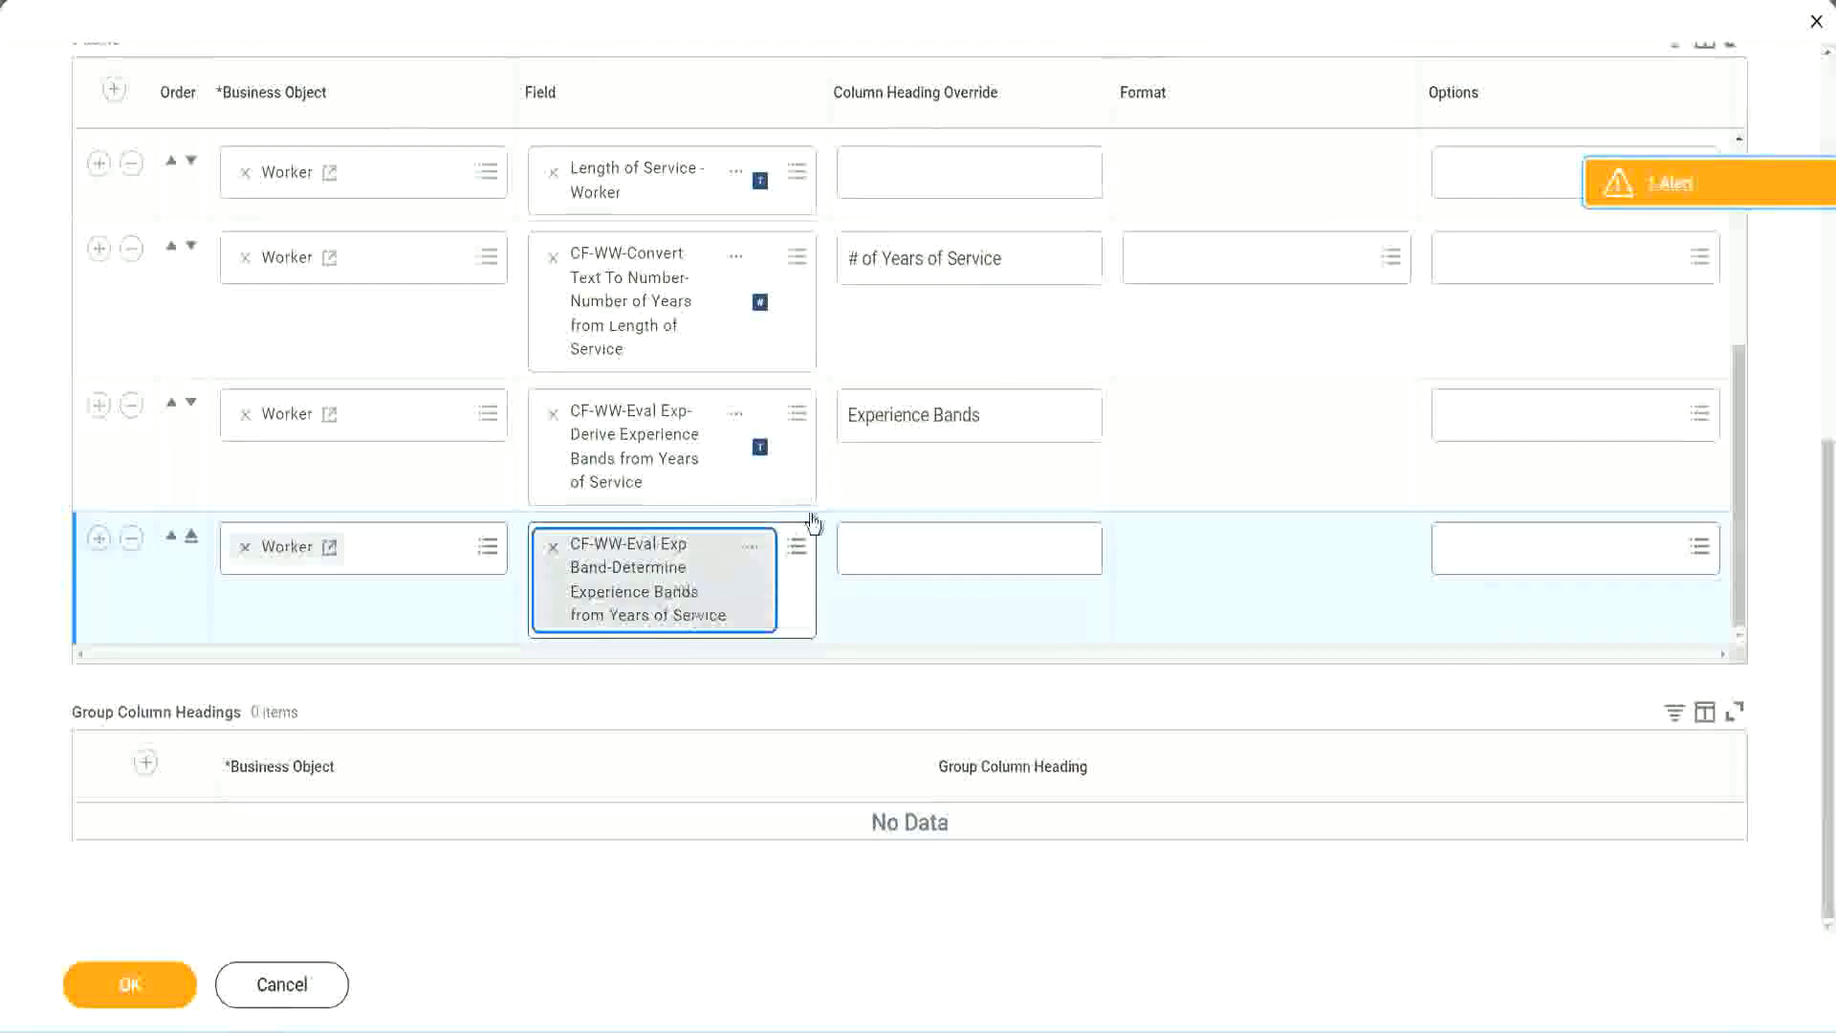
# Copy the Experience Bands heading into the new column's heading override and extend it to Experience Bands (Eval Exp Bands)
pyautogui.tripleClick(1010, 416)
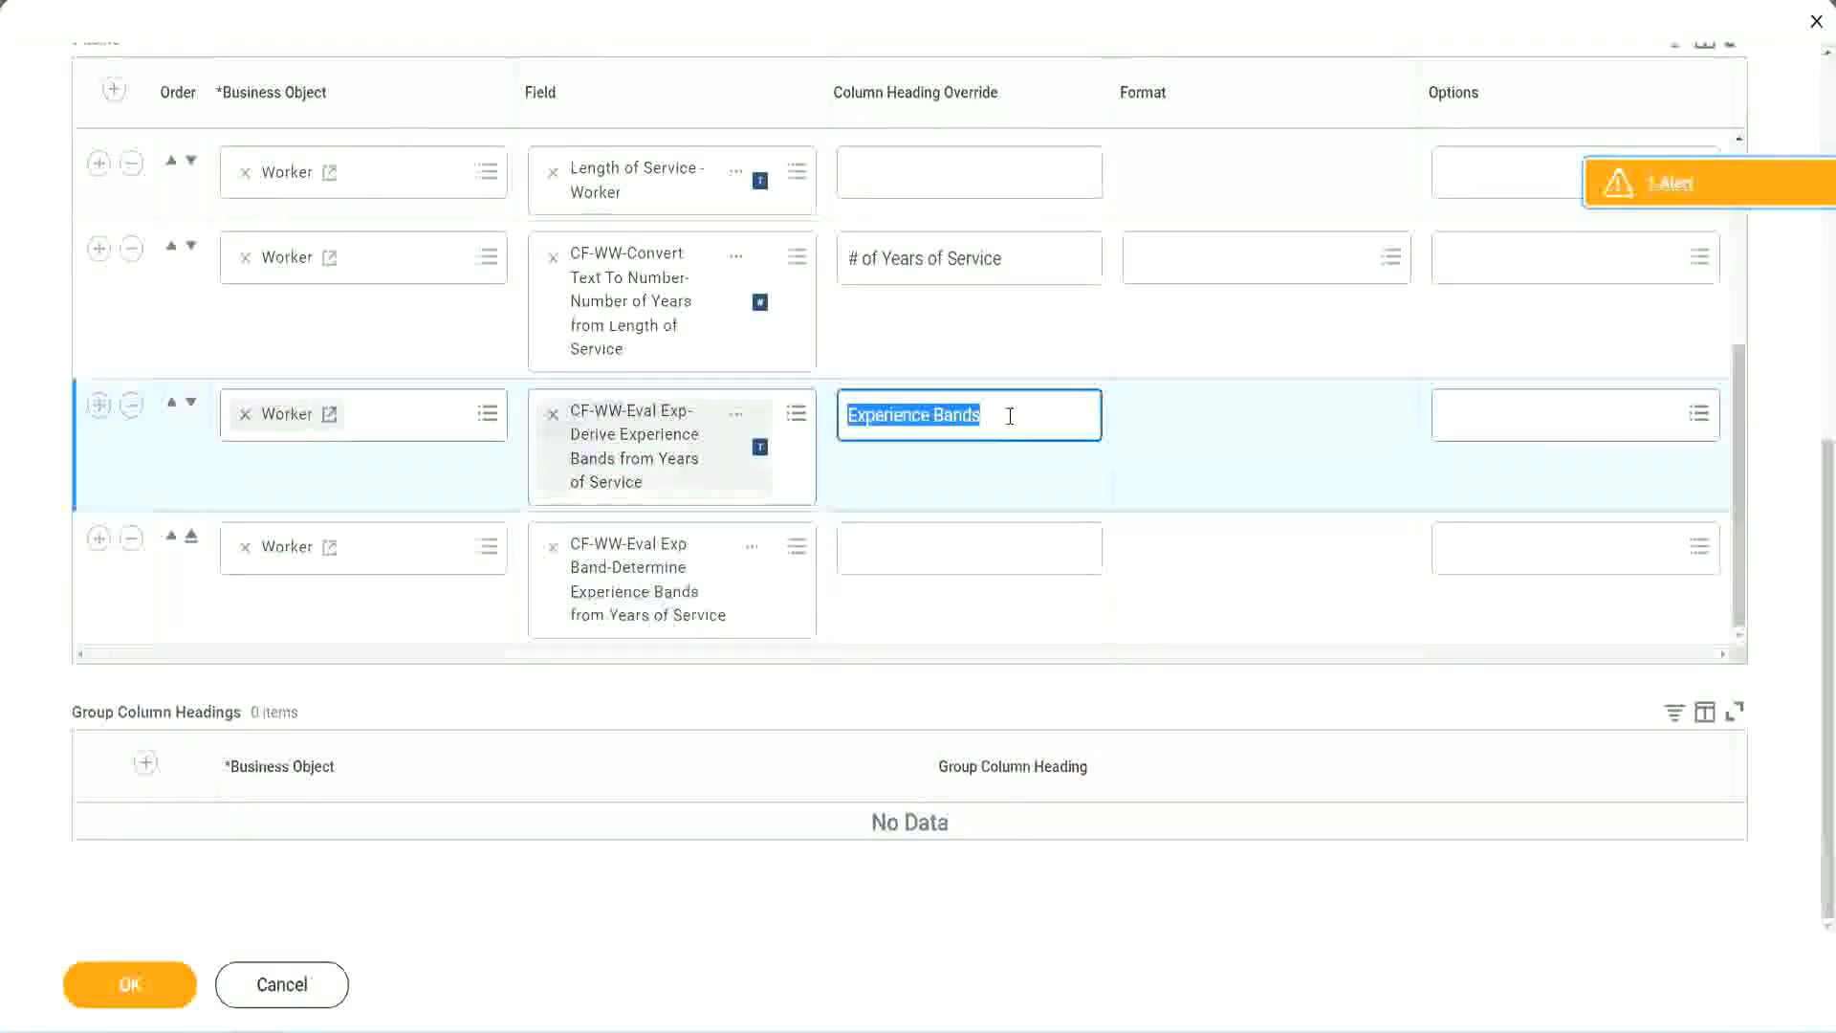
pyautogui.click(892, 546)
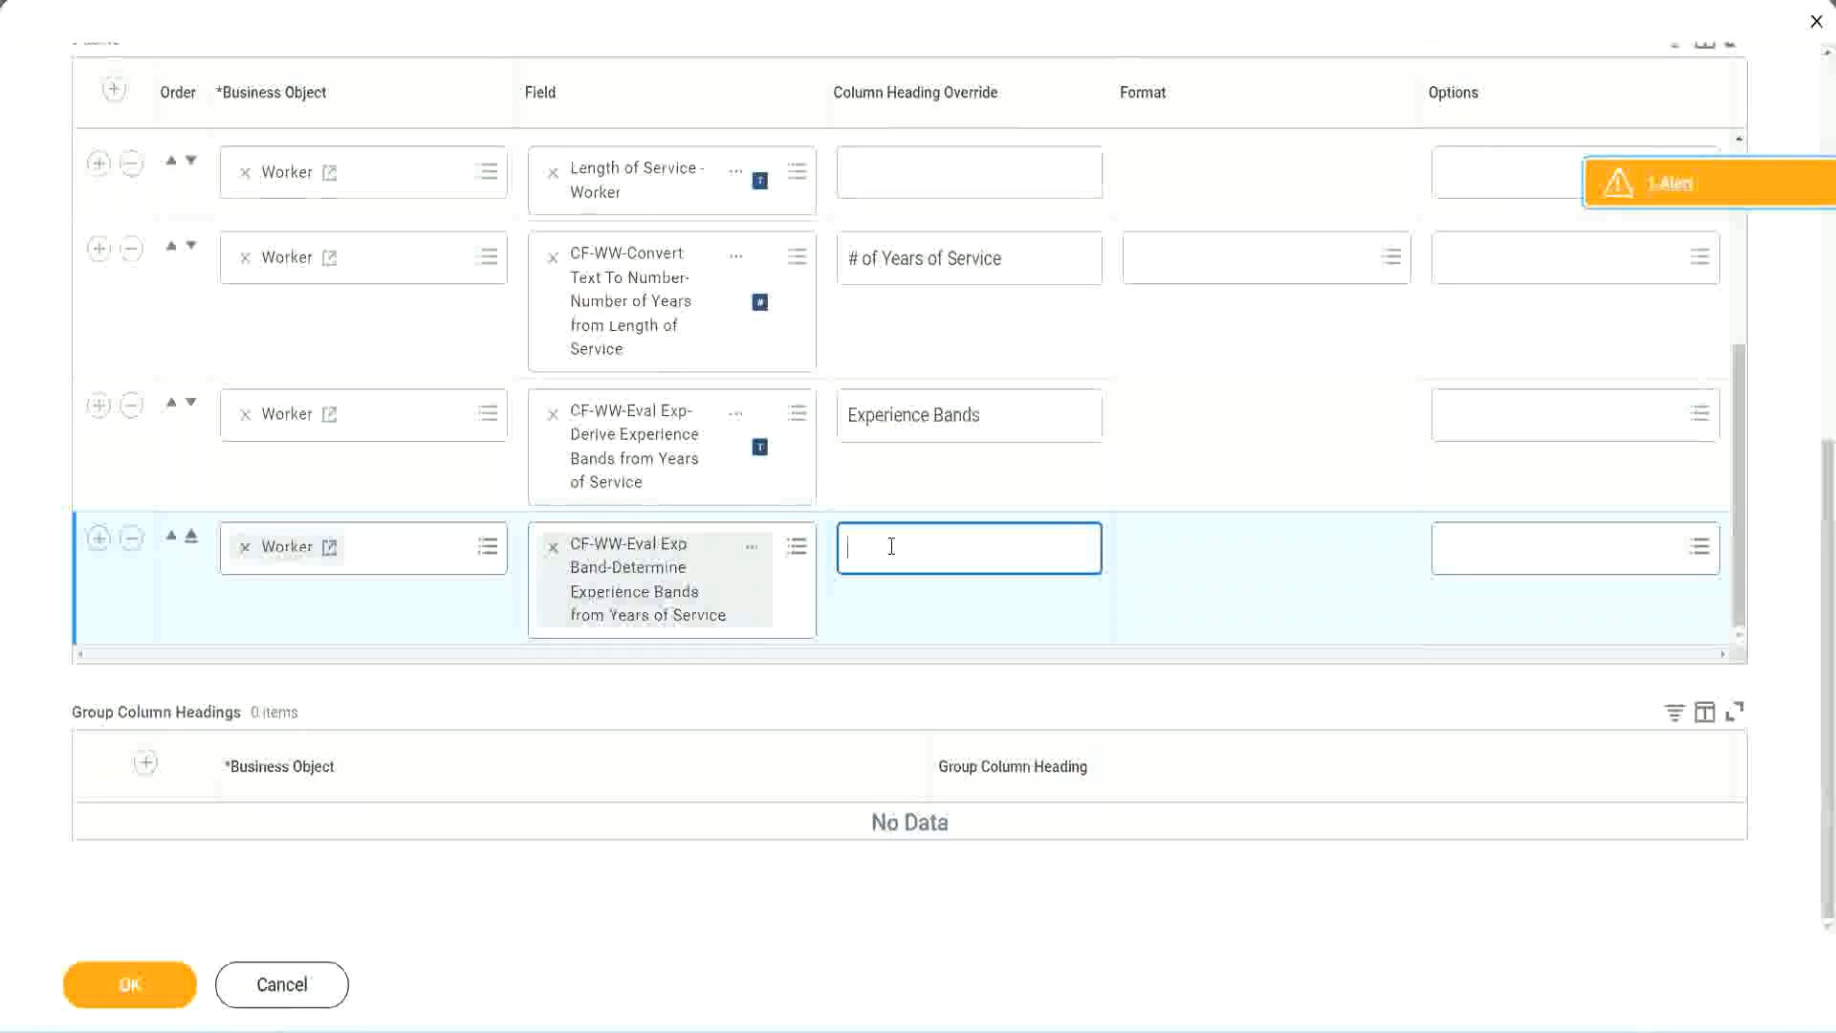
pyautogui.hotkey('ctrl', 'v')
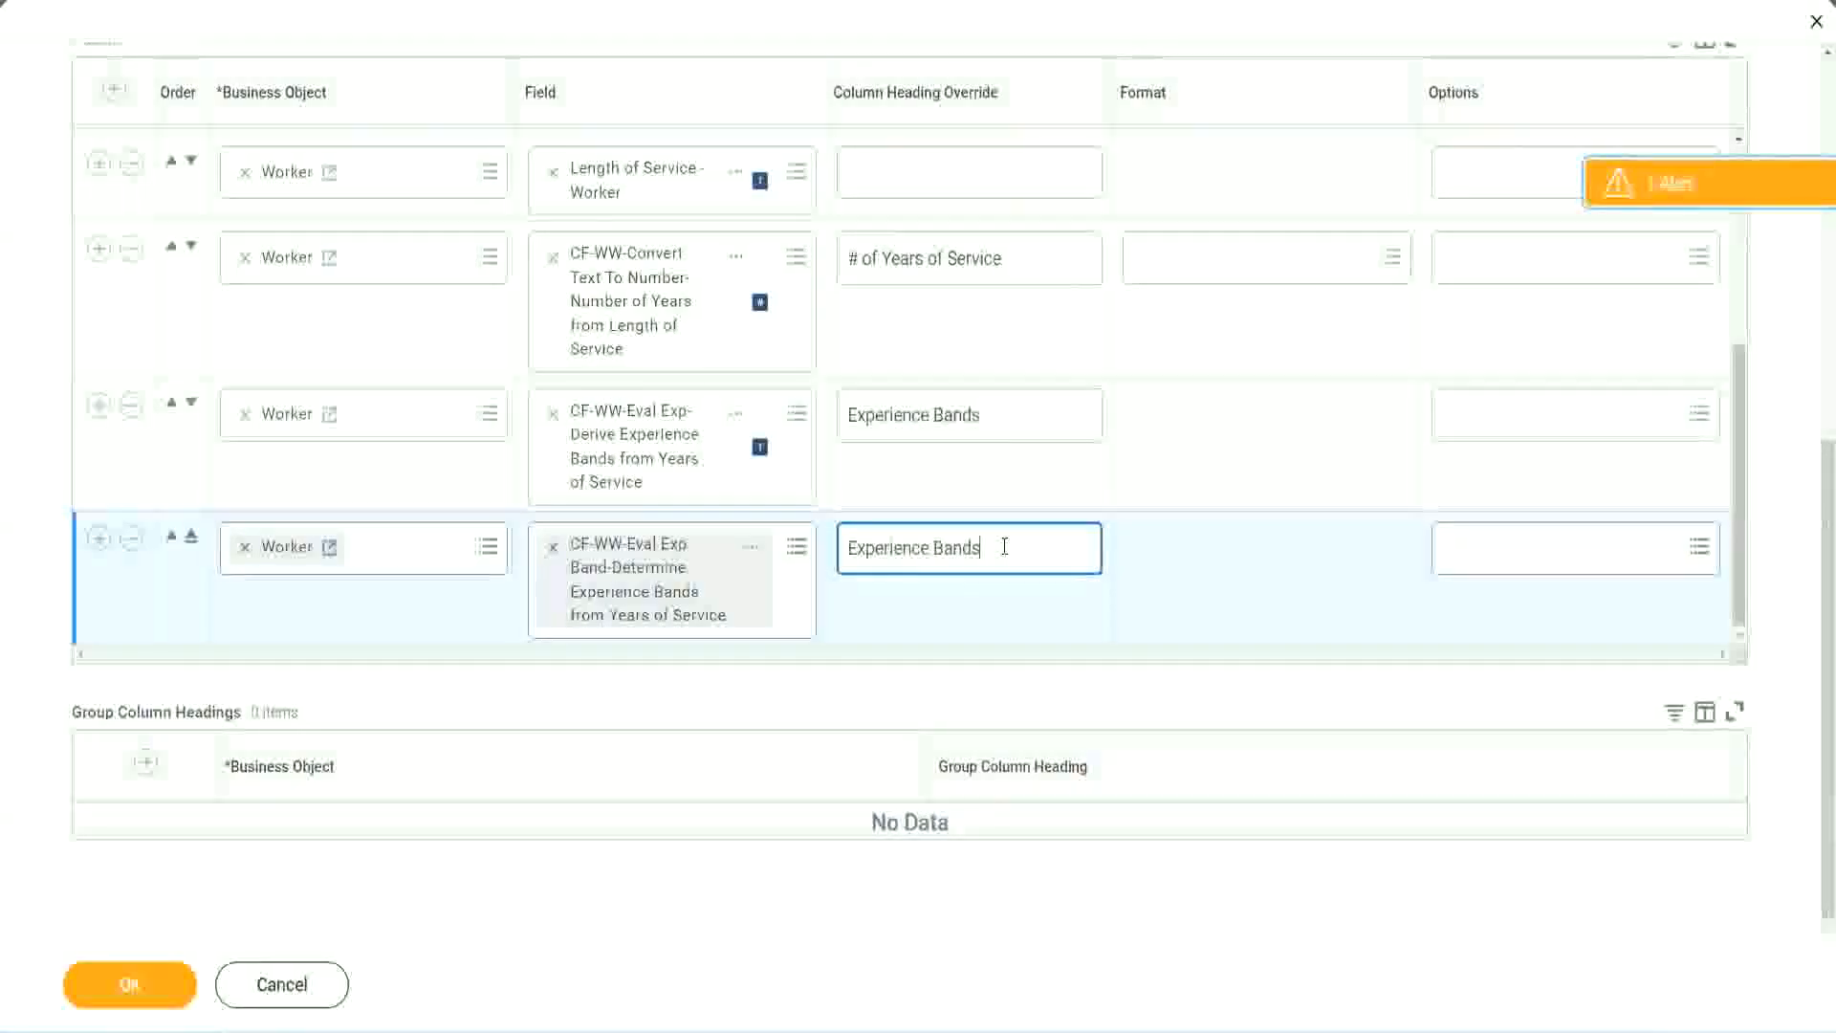
pyautogui.write('(')
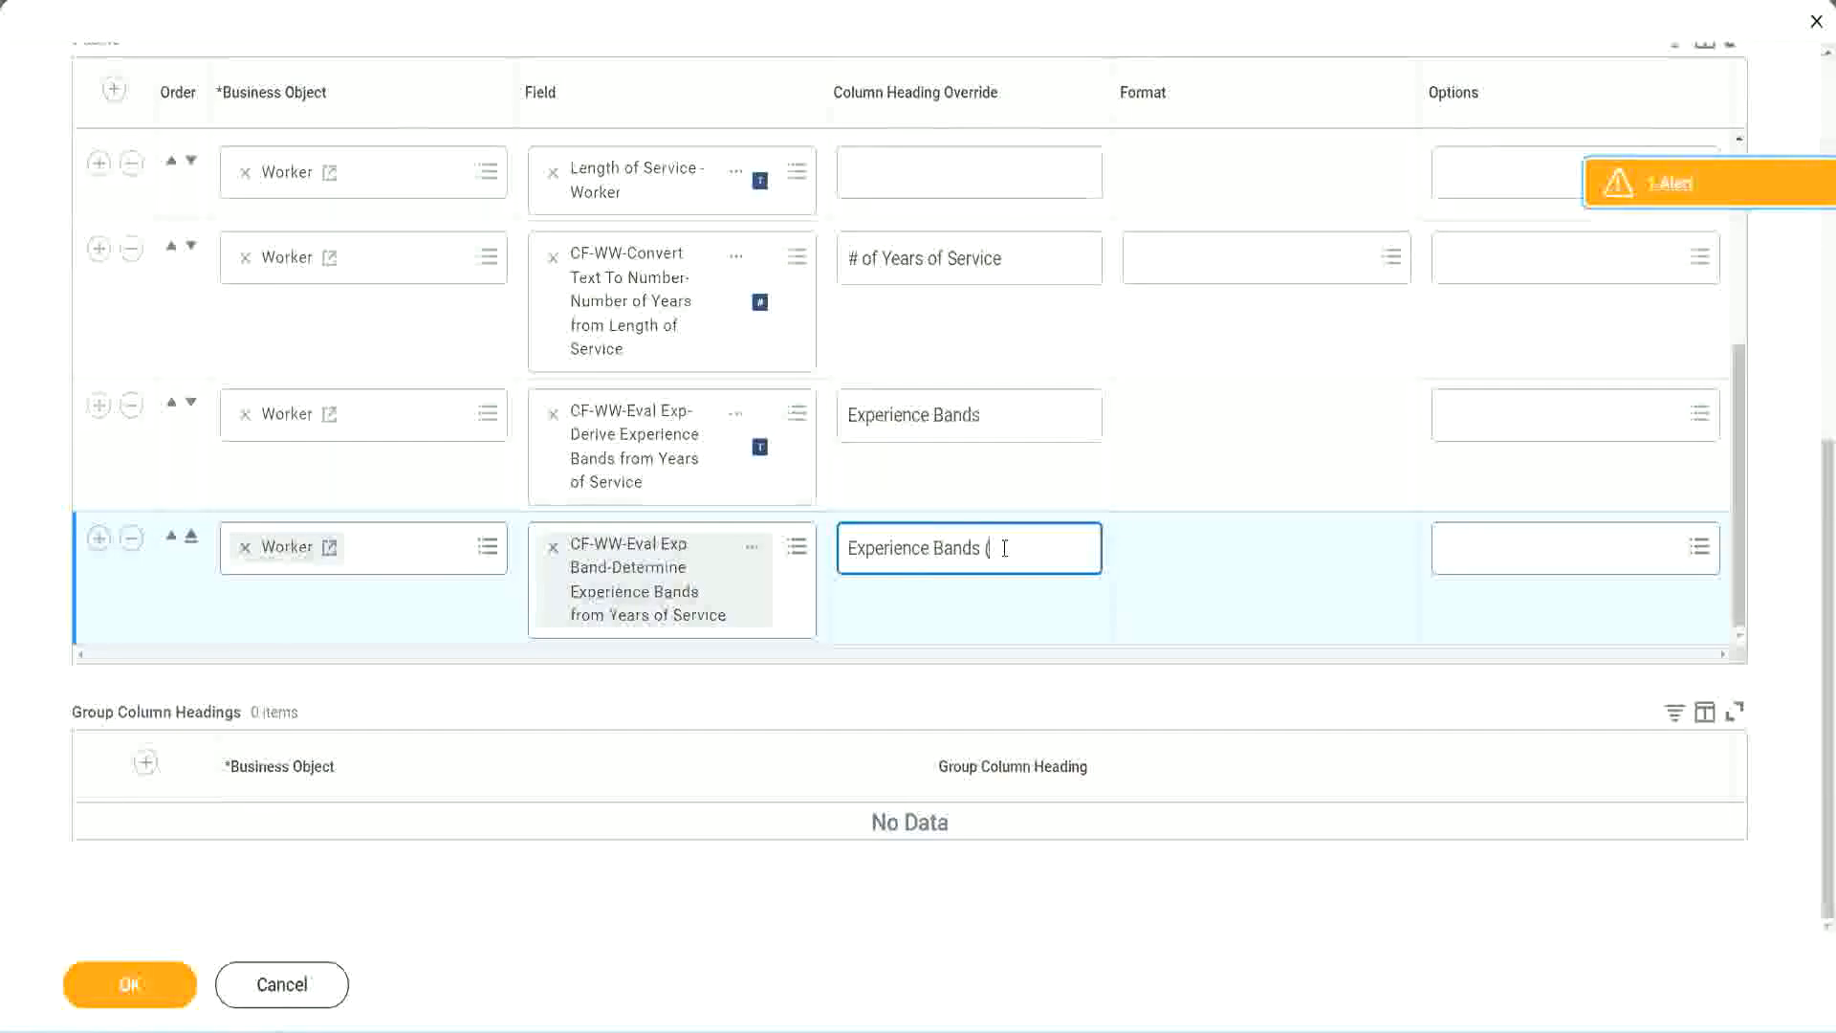
pyautogui.write('Eval Exp')
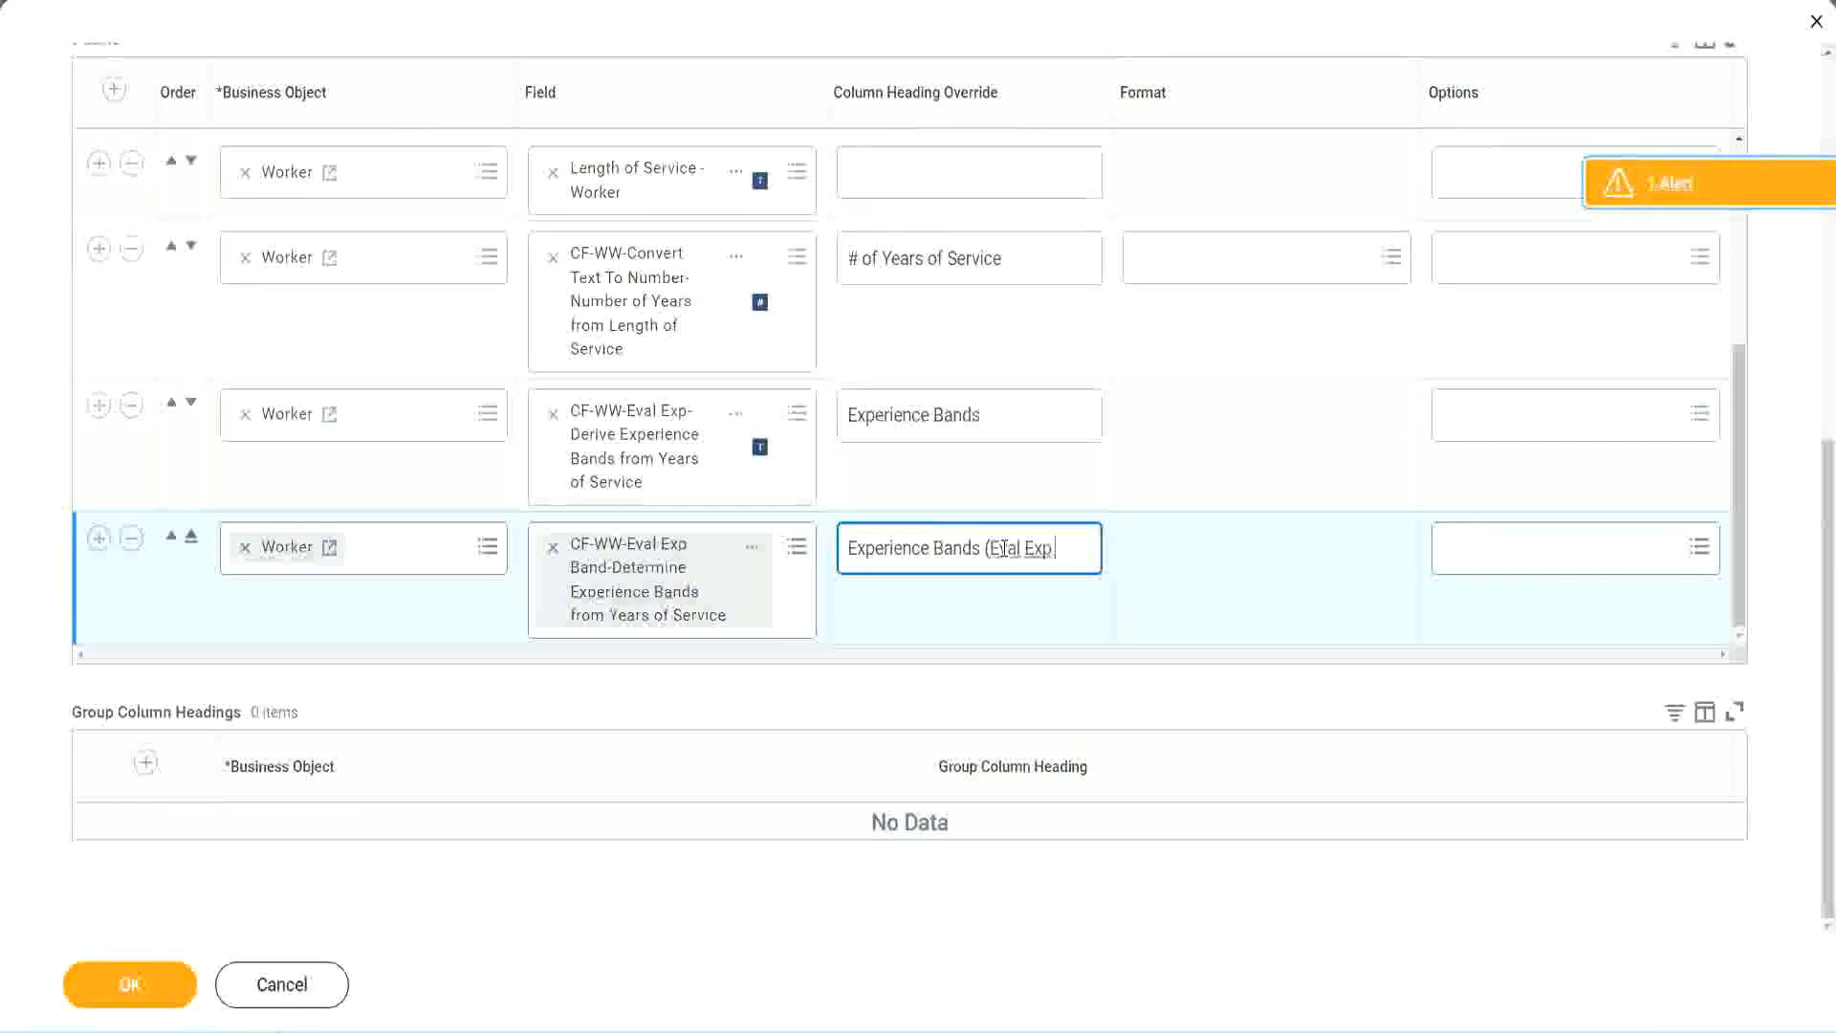
pyautogui.write(' Bands)')
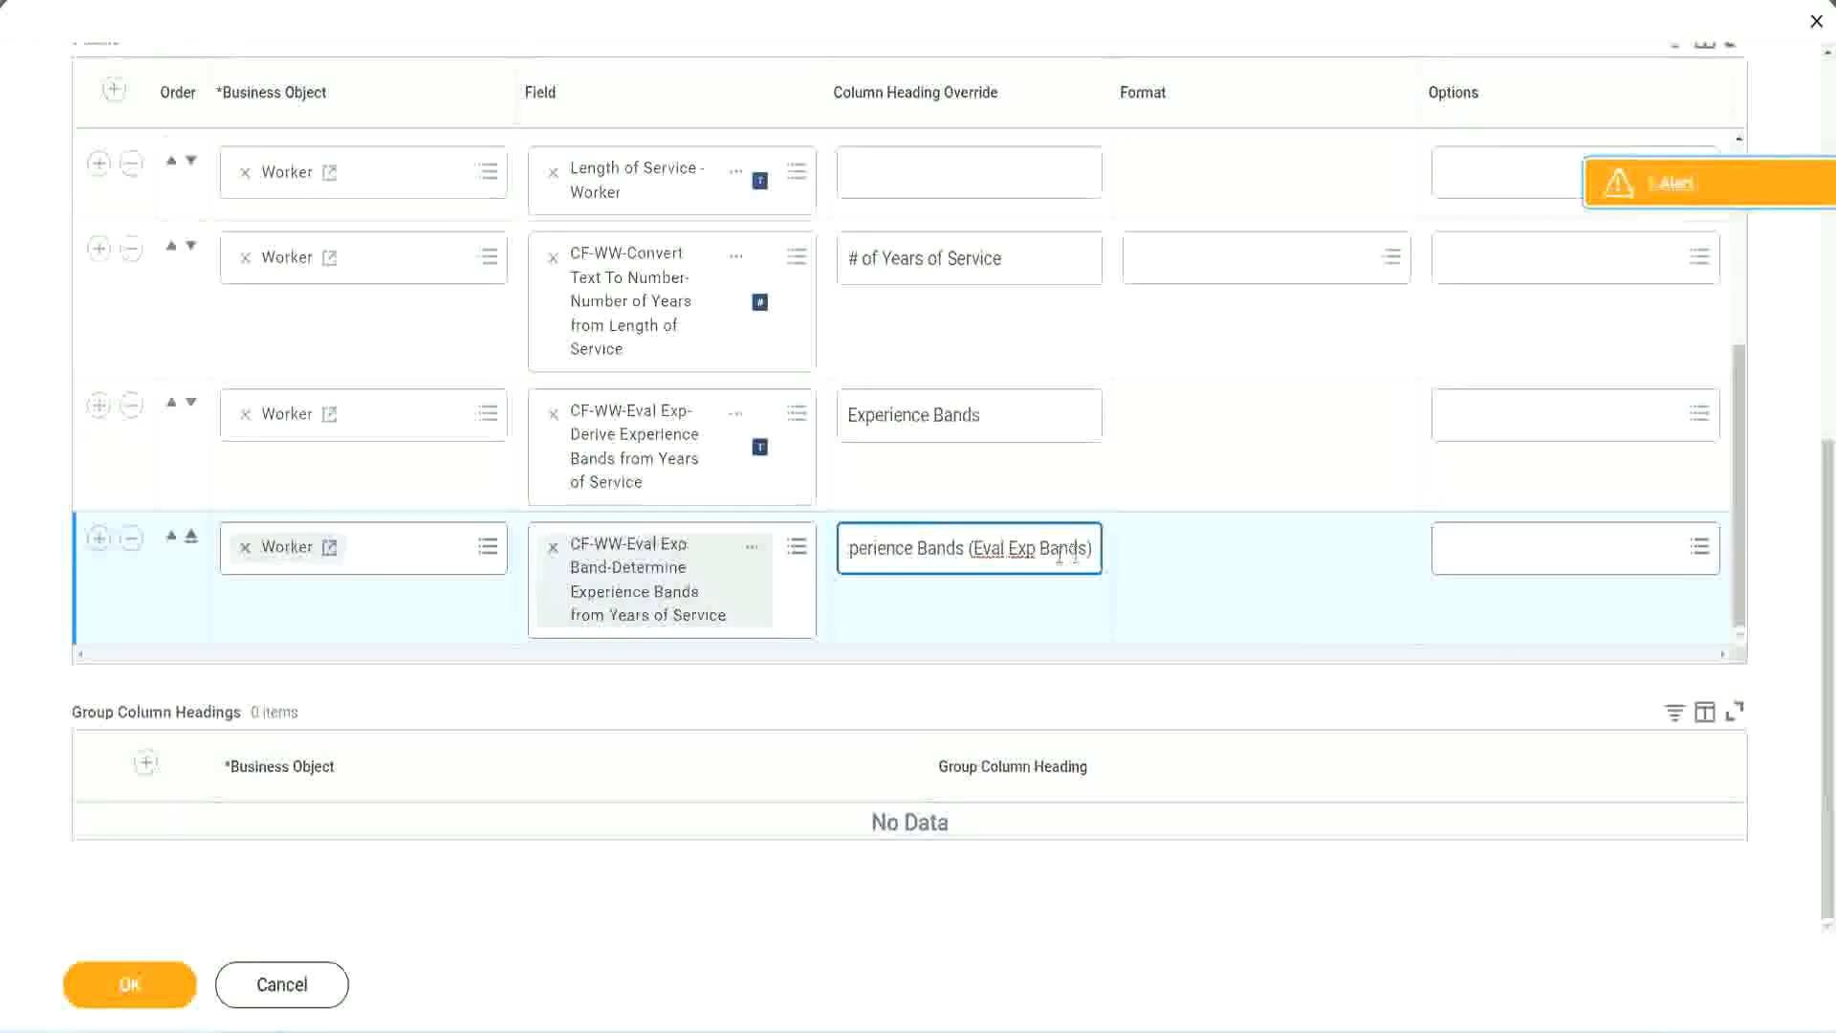
pyautogui.doubleClick(1024, 548)
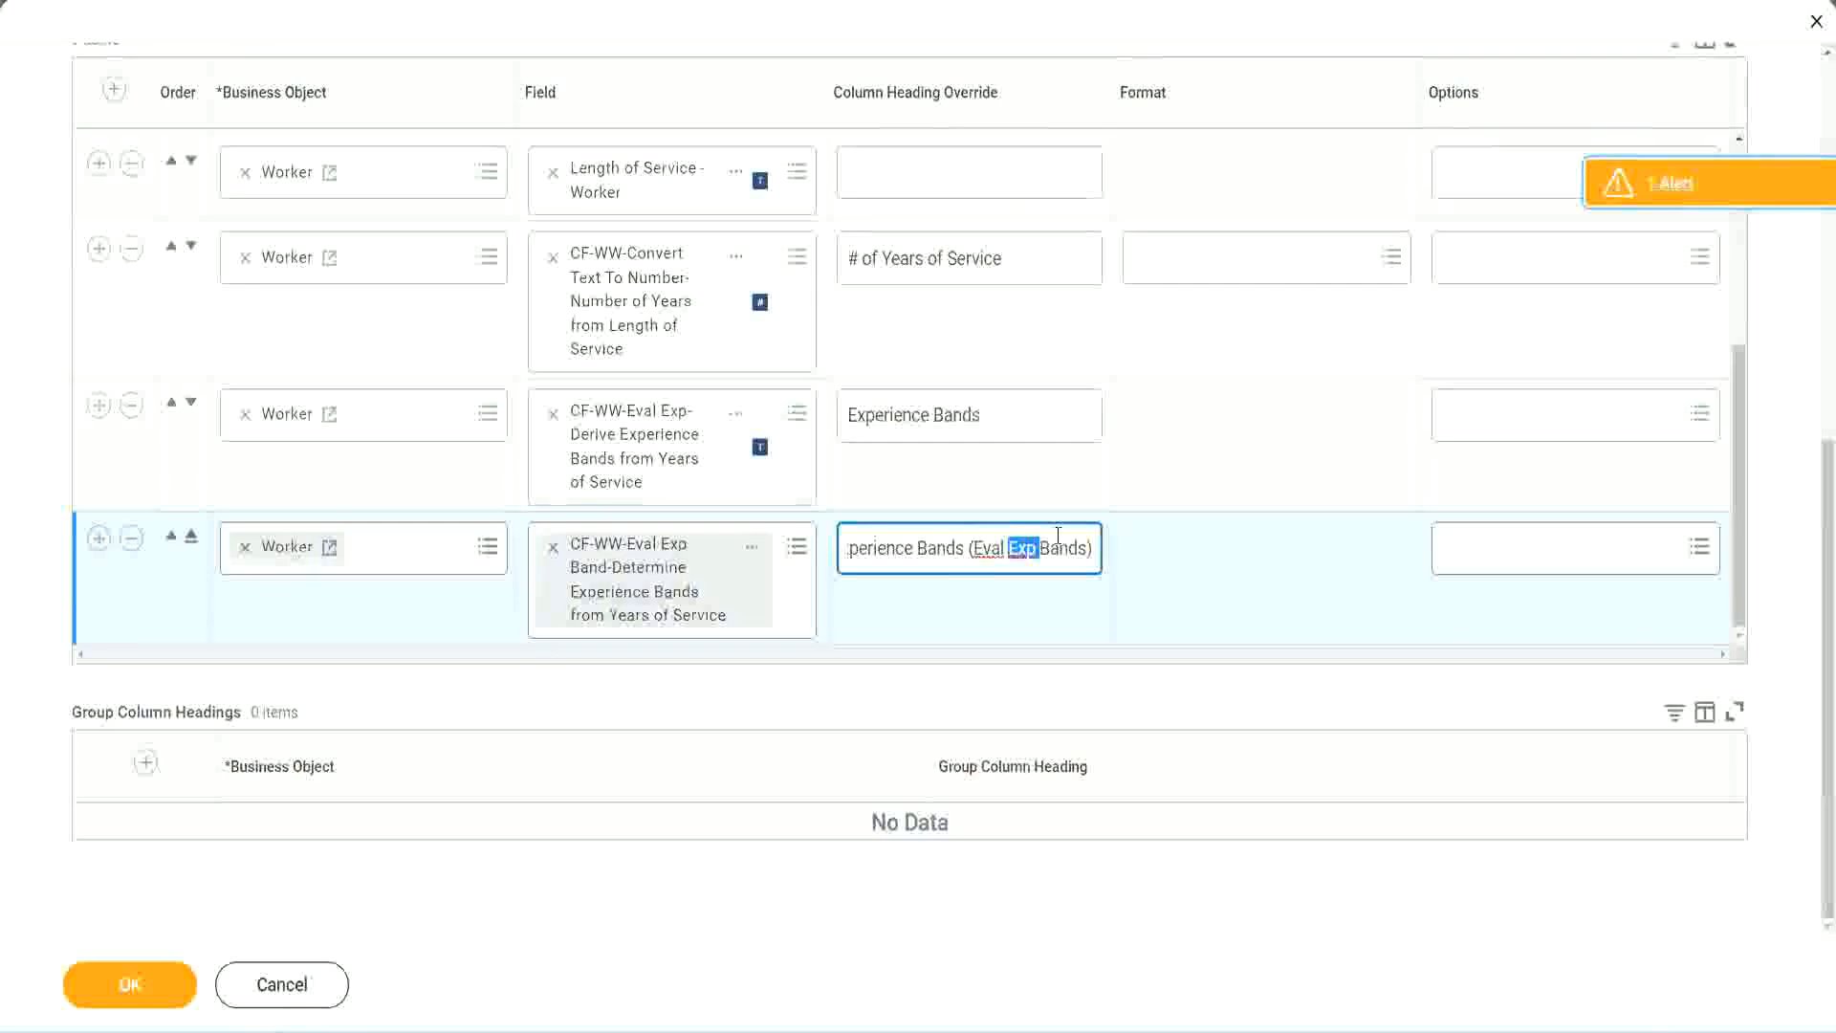
pyautogui.click(1057, 538)
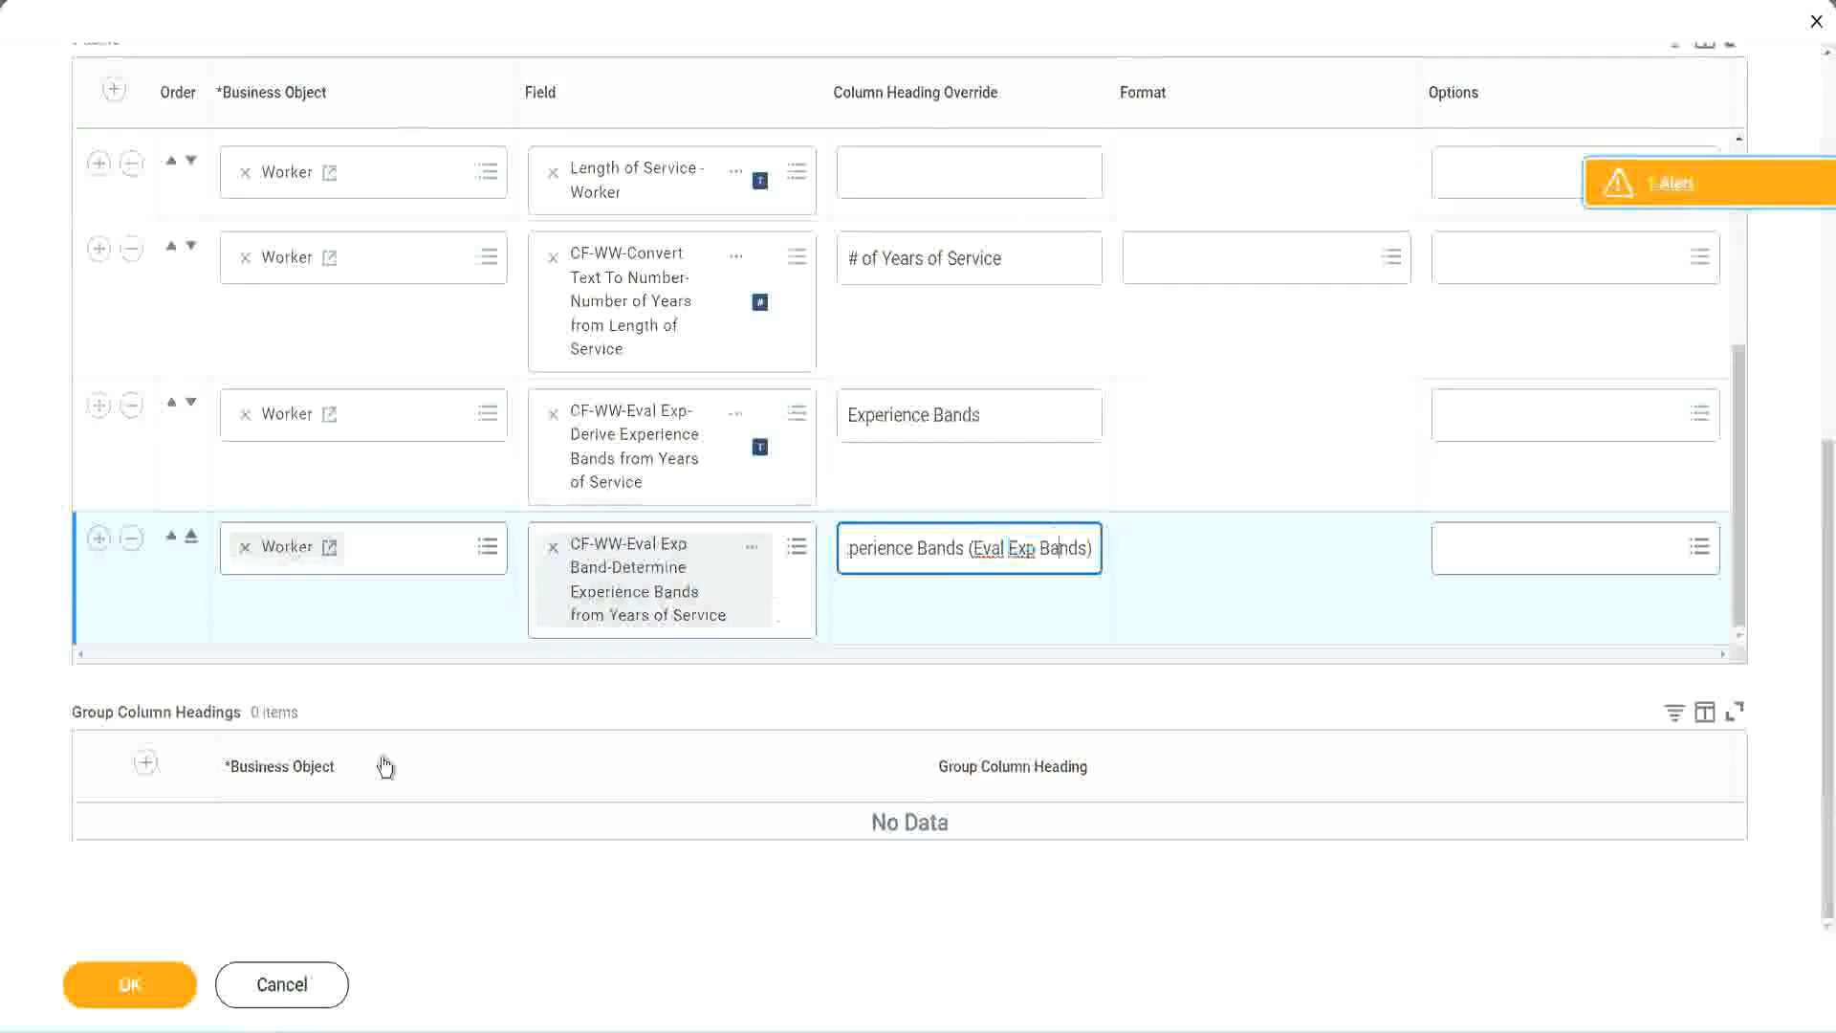
# Save the changes to the WW Employee Details report and run it
pyautogui.click(133, 987)
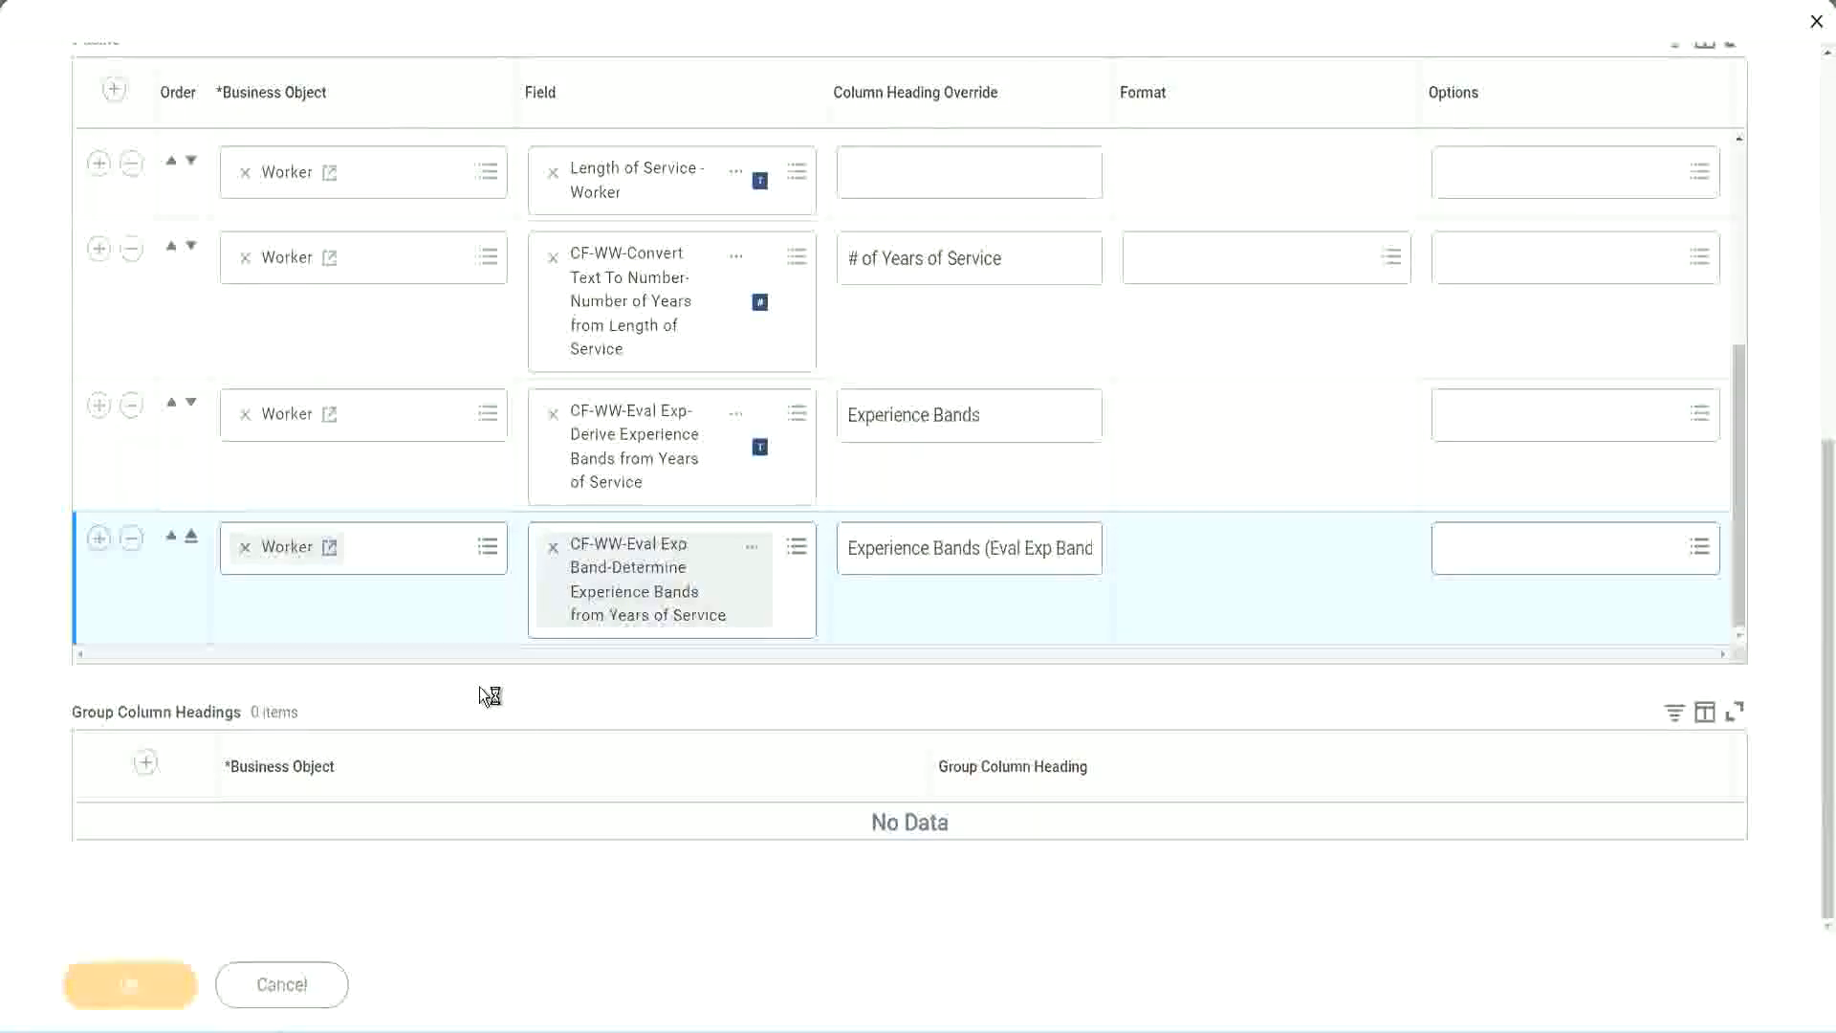
pyautogui.click(212, 975)
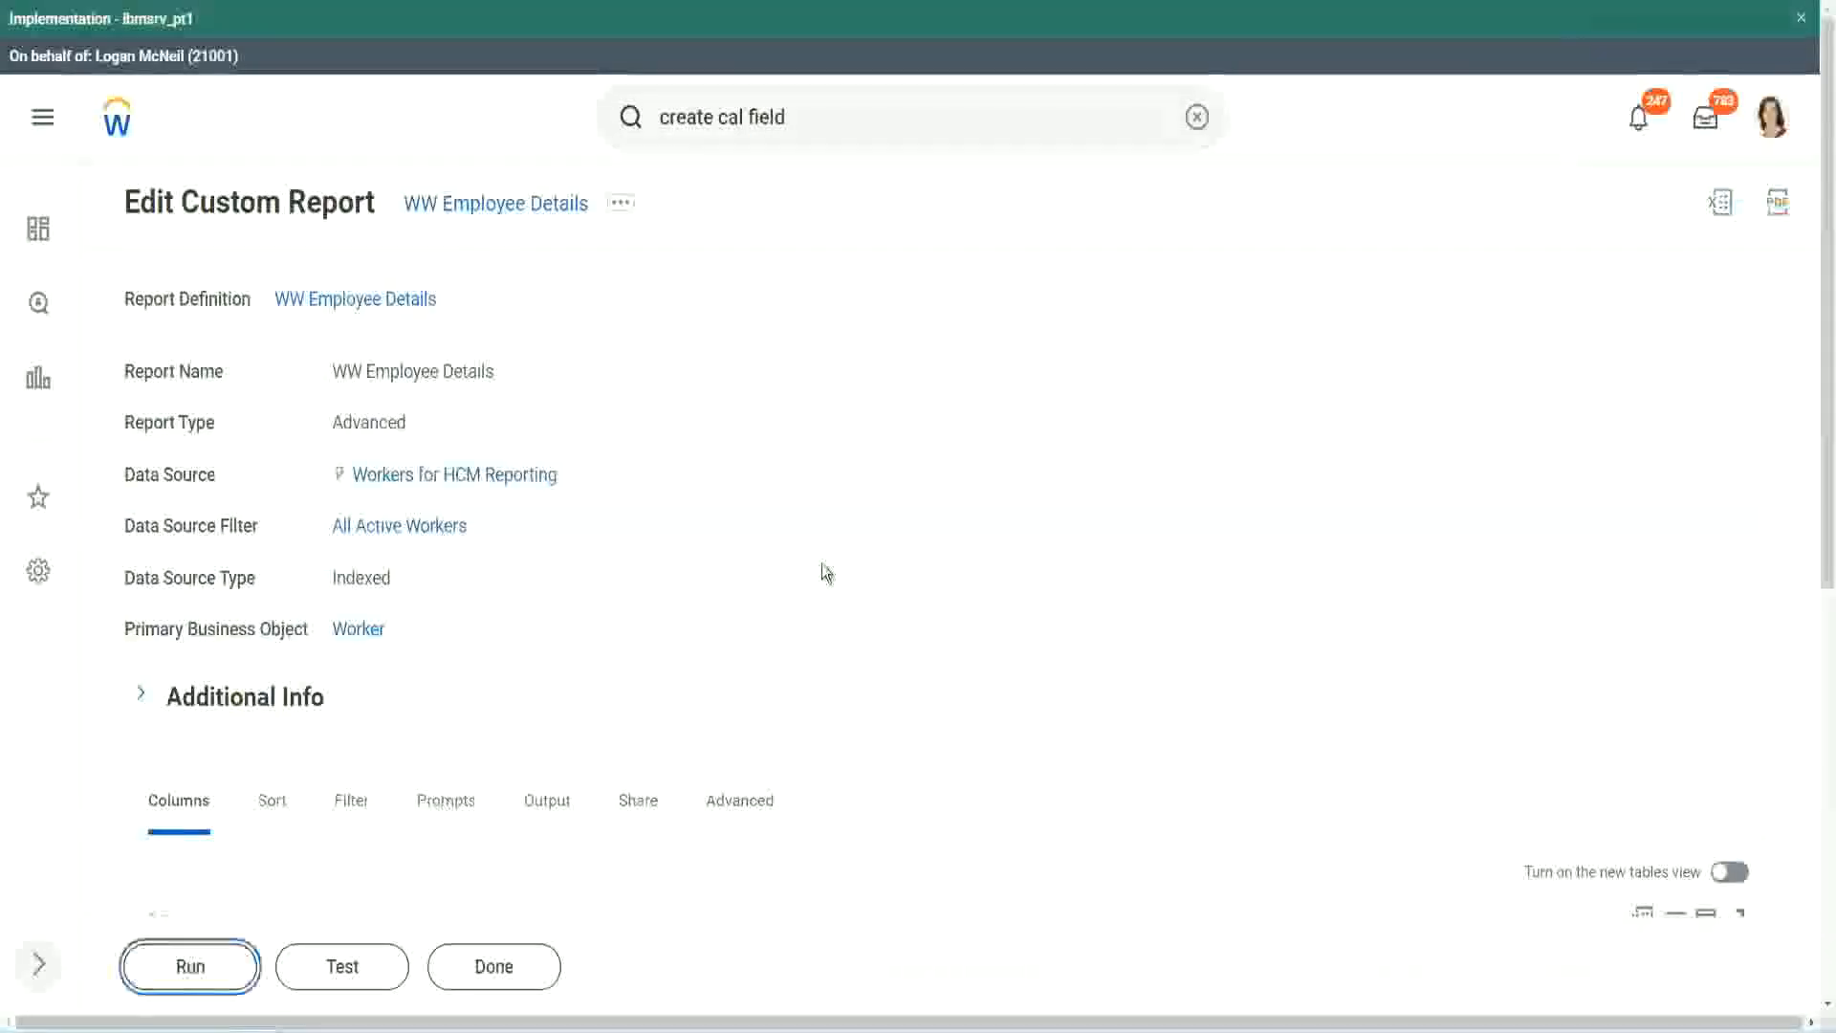